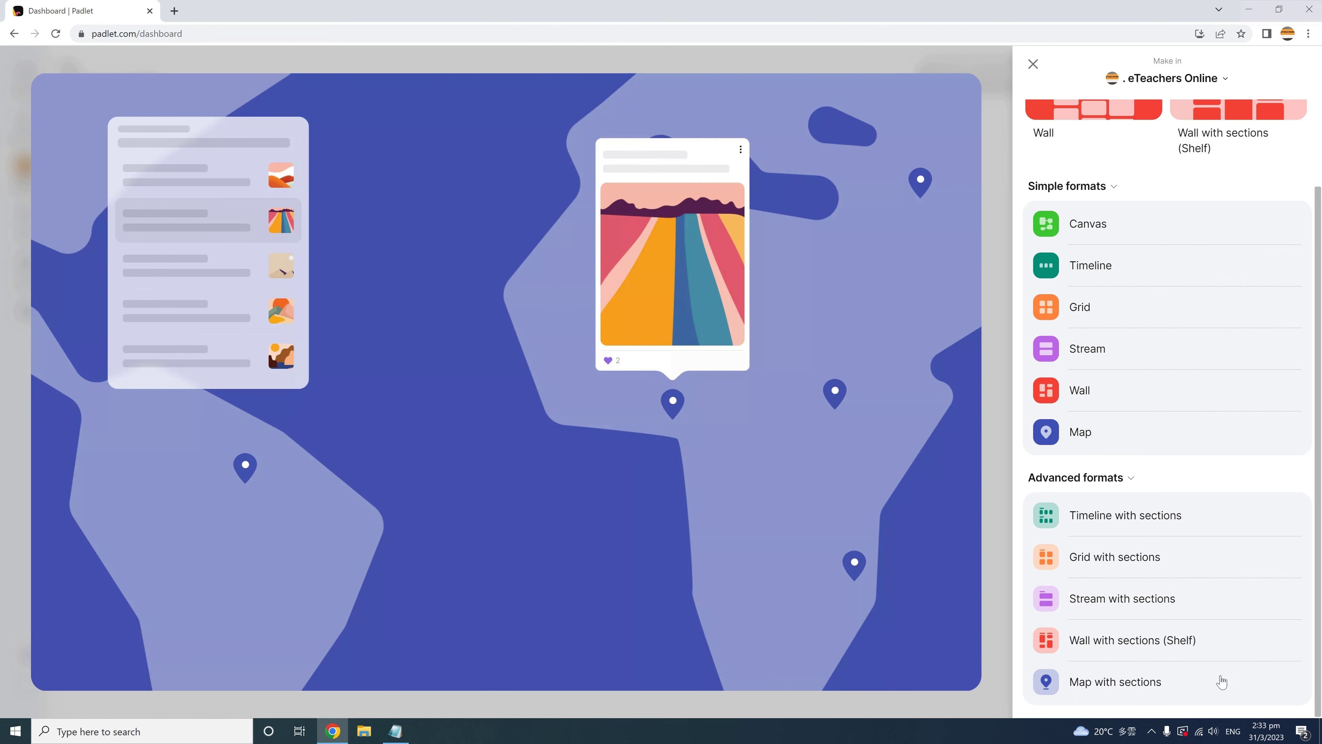
# Create a new padlet in the Wall with sections (Shelf) format and allow notifications from padlet.com
pyautogui.scroll(2, 1319, 481)
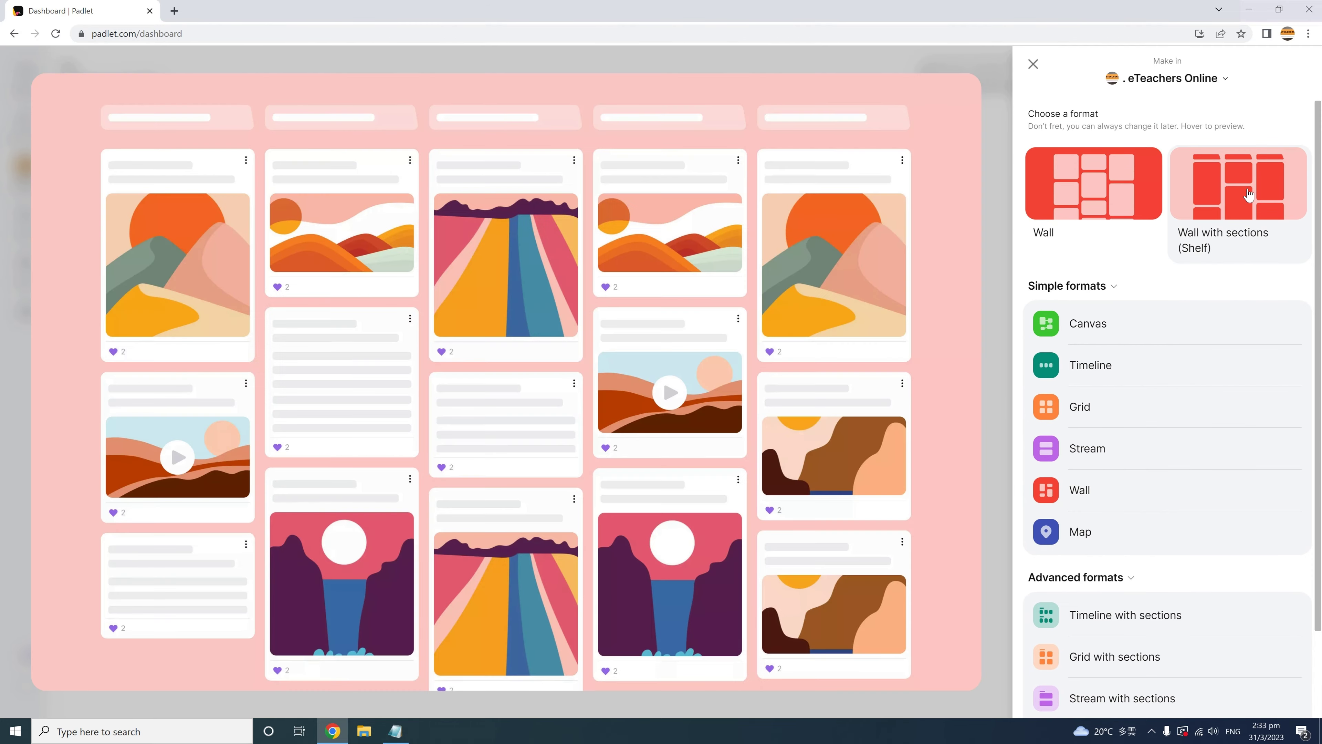
pyautogui.click(1245, 195)
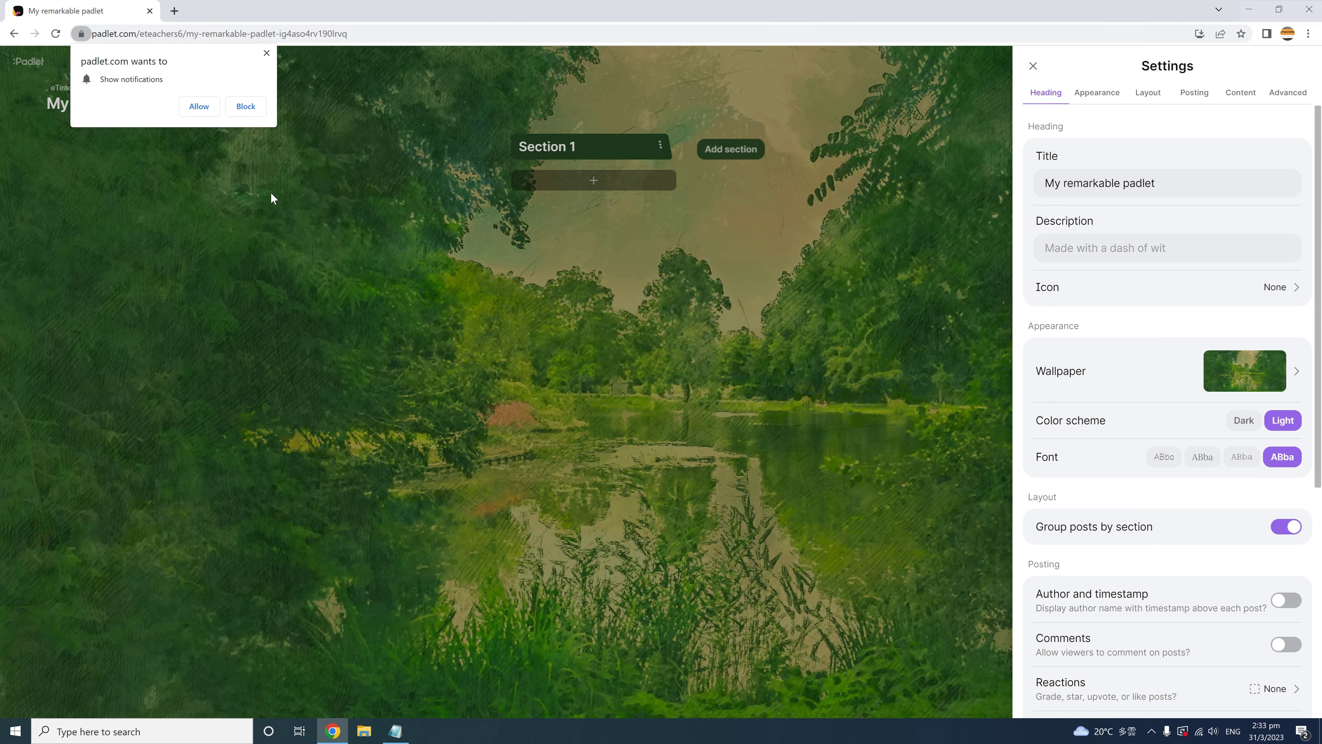
pyautogui.click(201, 108)
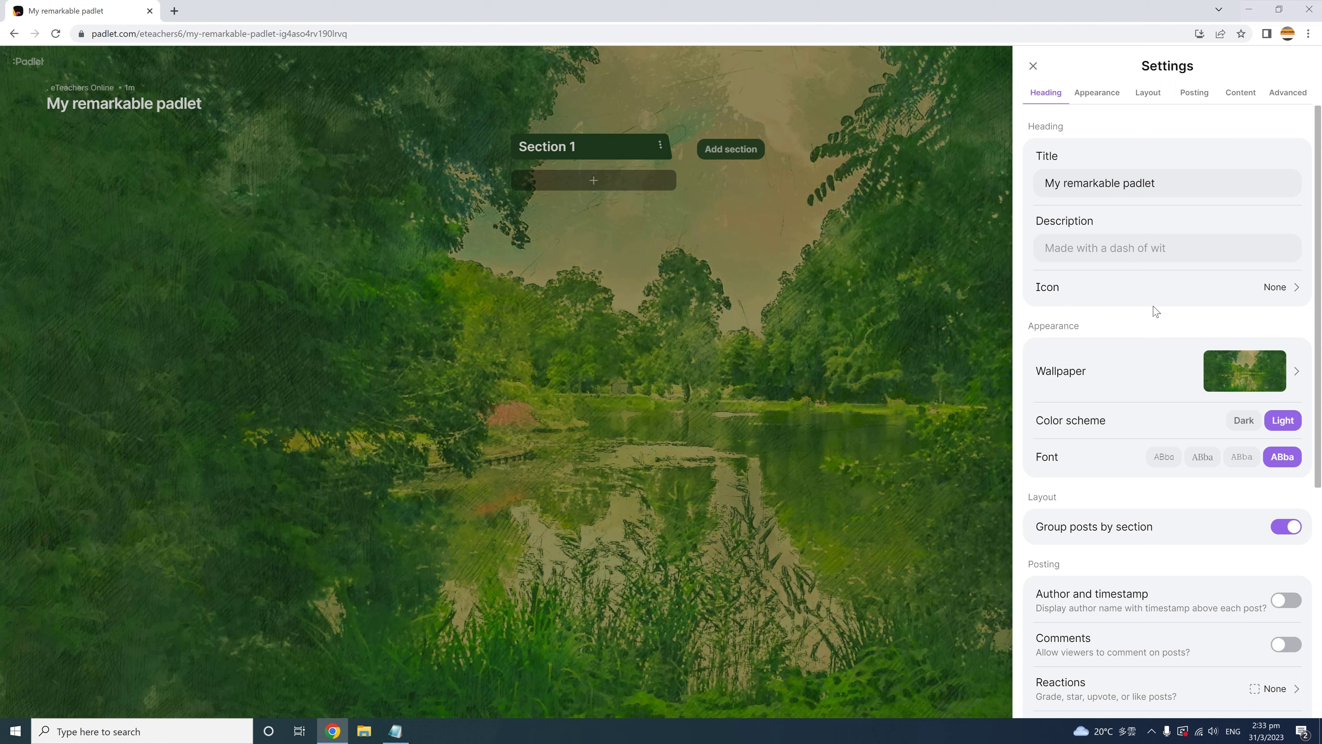
# Set the padlet's title to "Nothing Gold Can Stay" and its description to "Understanding an English Poem"
pyautogui.tripleClick(1164, 182)
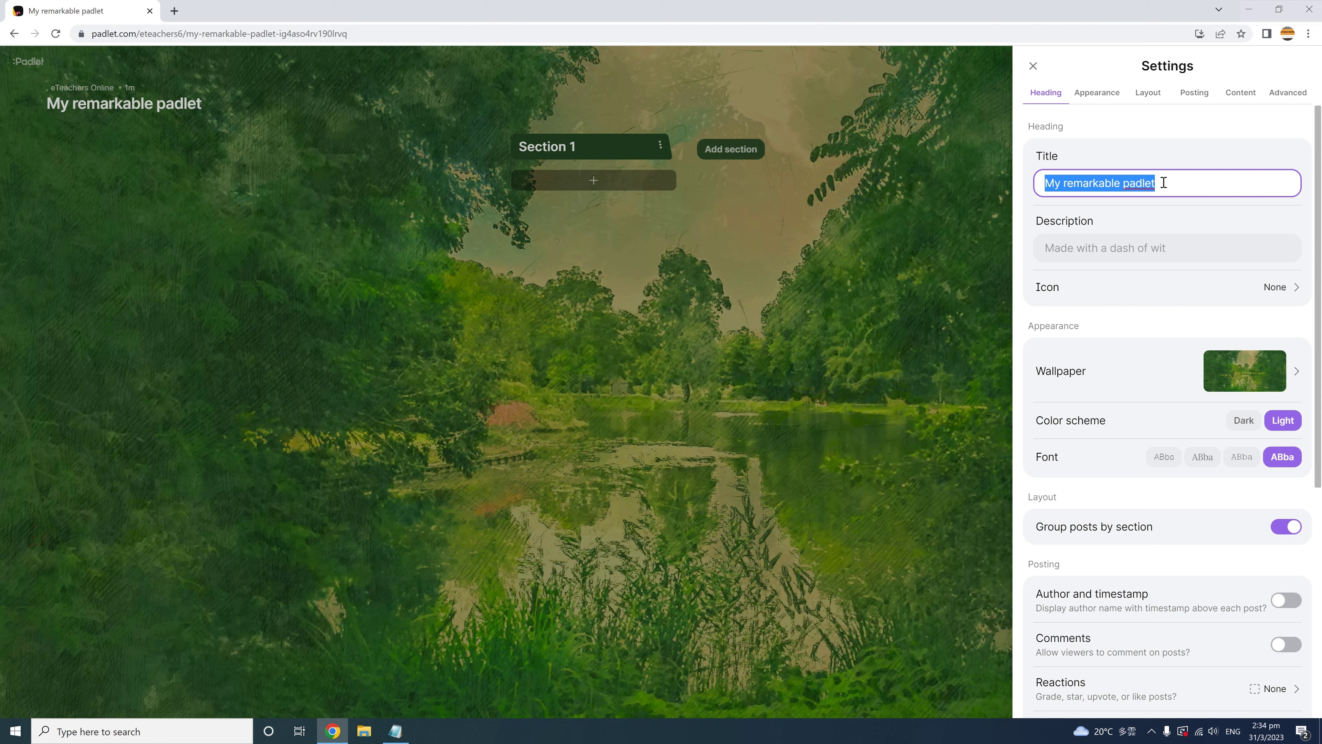
pyautogui.write('Nothing Gold Can Stay')
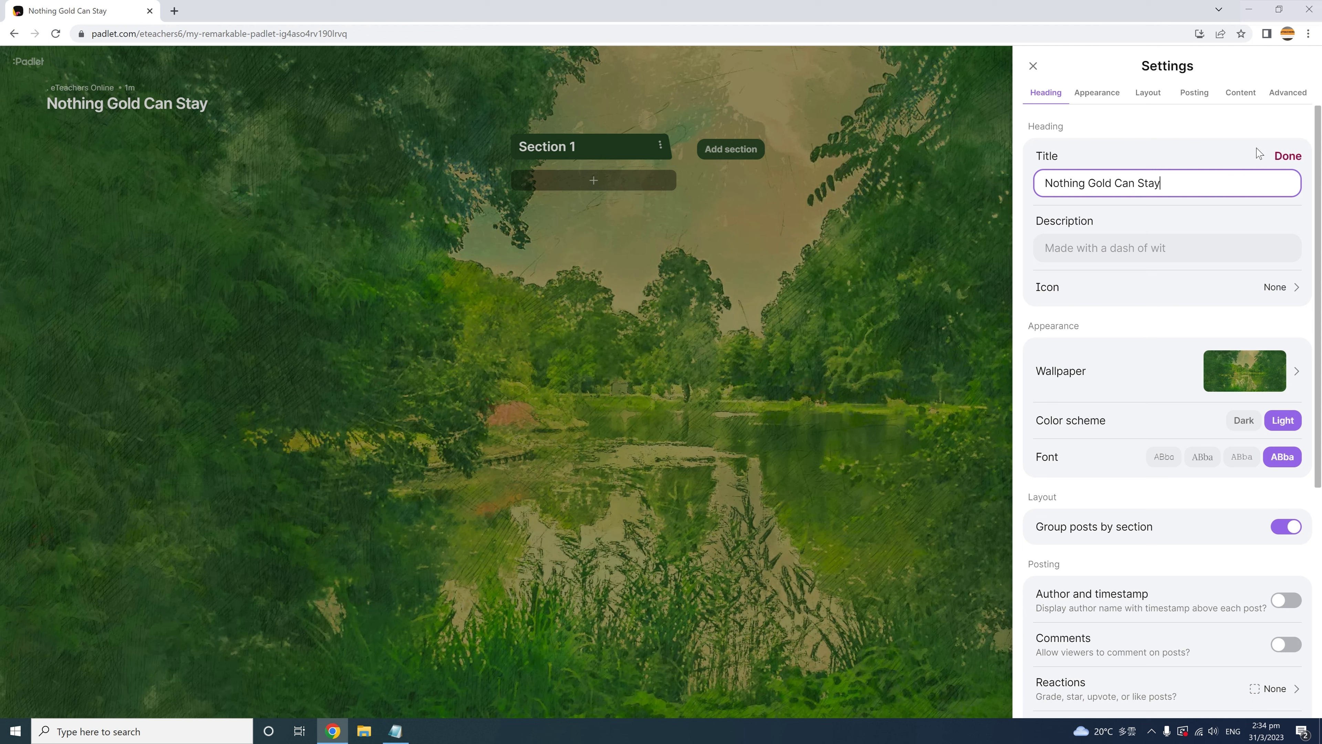
pyautogui.click(1285, 157)
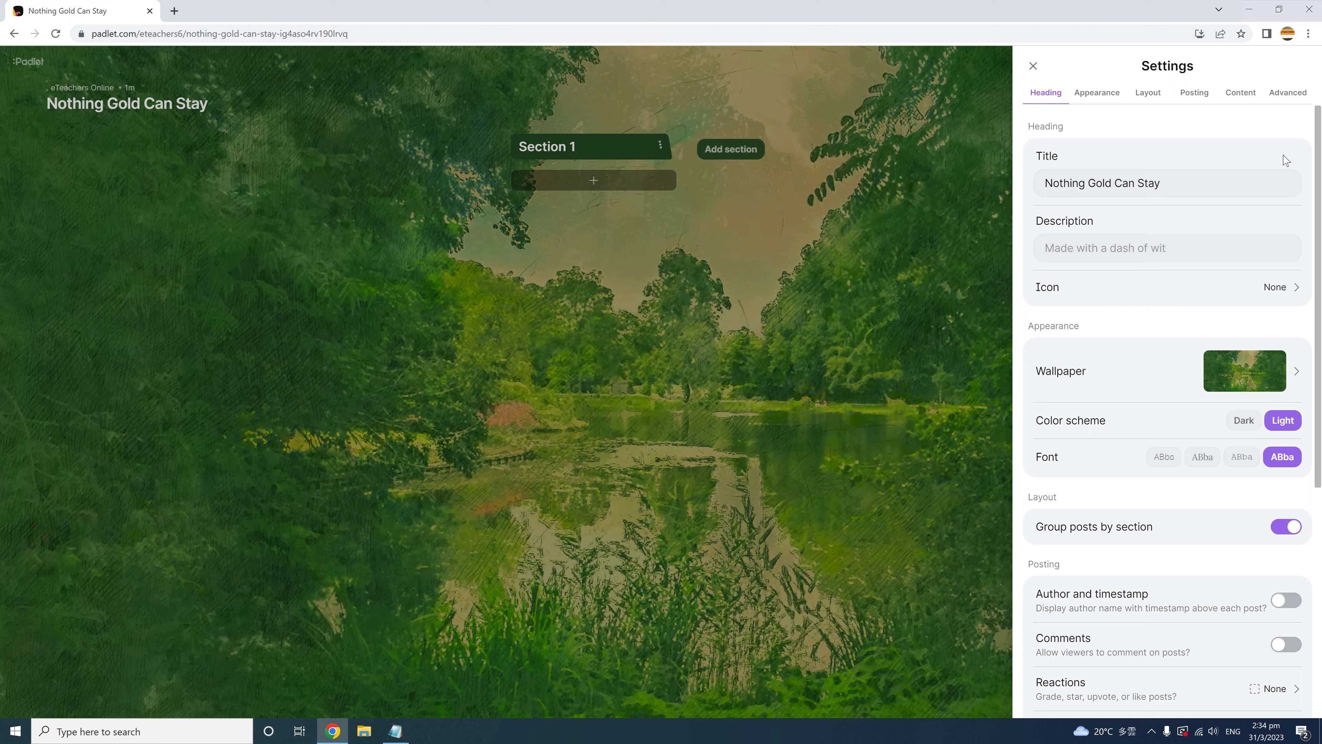
pyautogui.click(1100, 243)
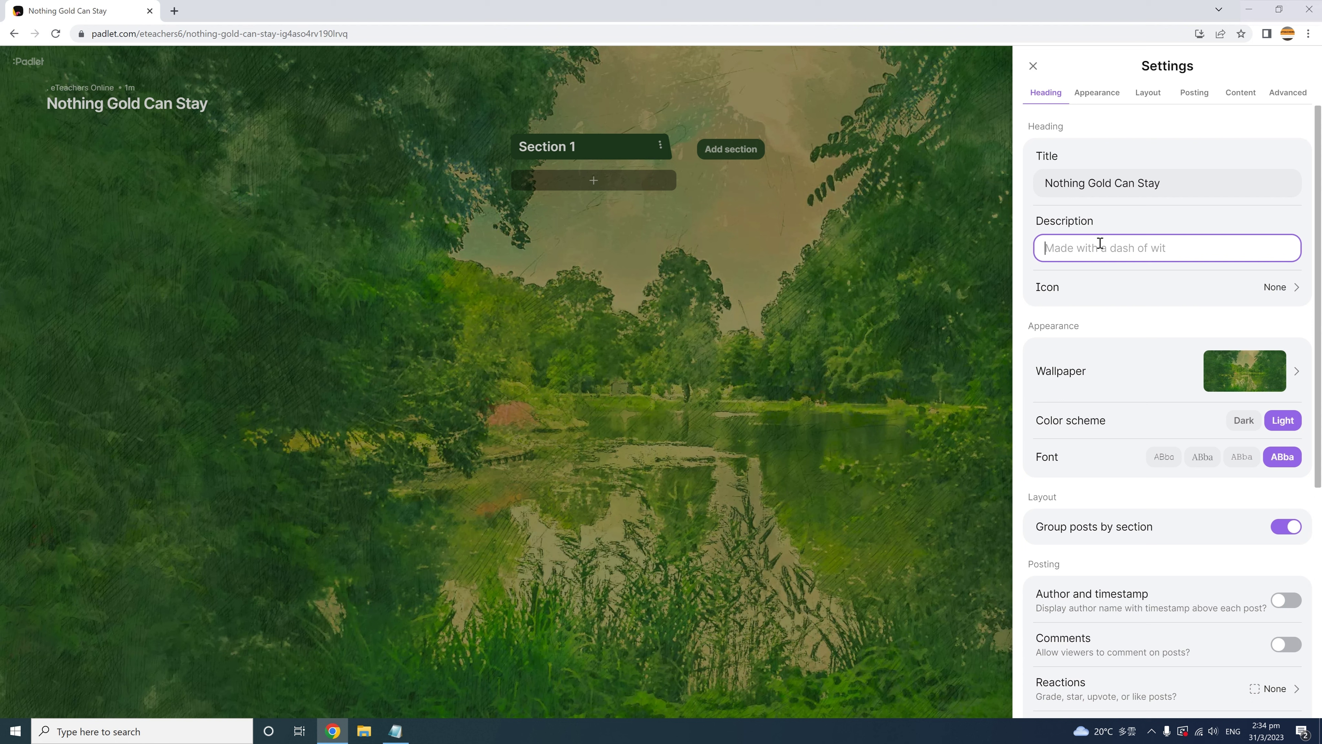
pyautogui.write('Understanding an English Poem')
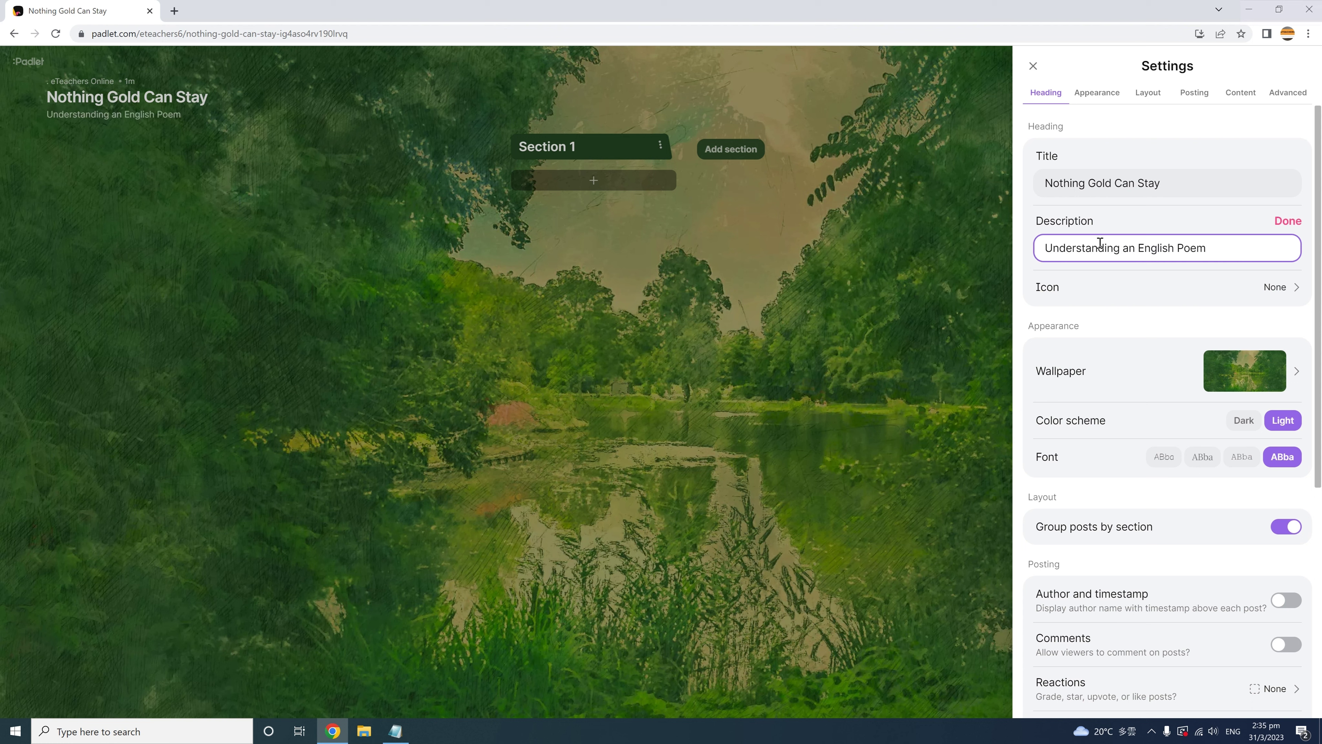
pyautogui.click(1286, 223)
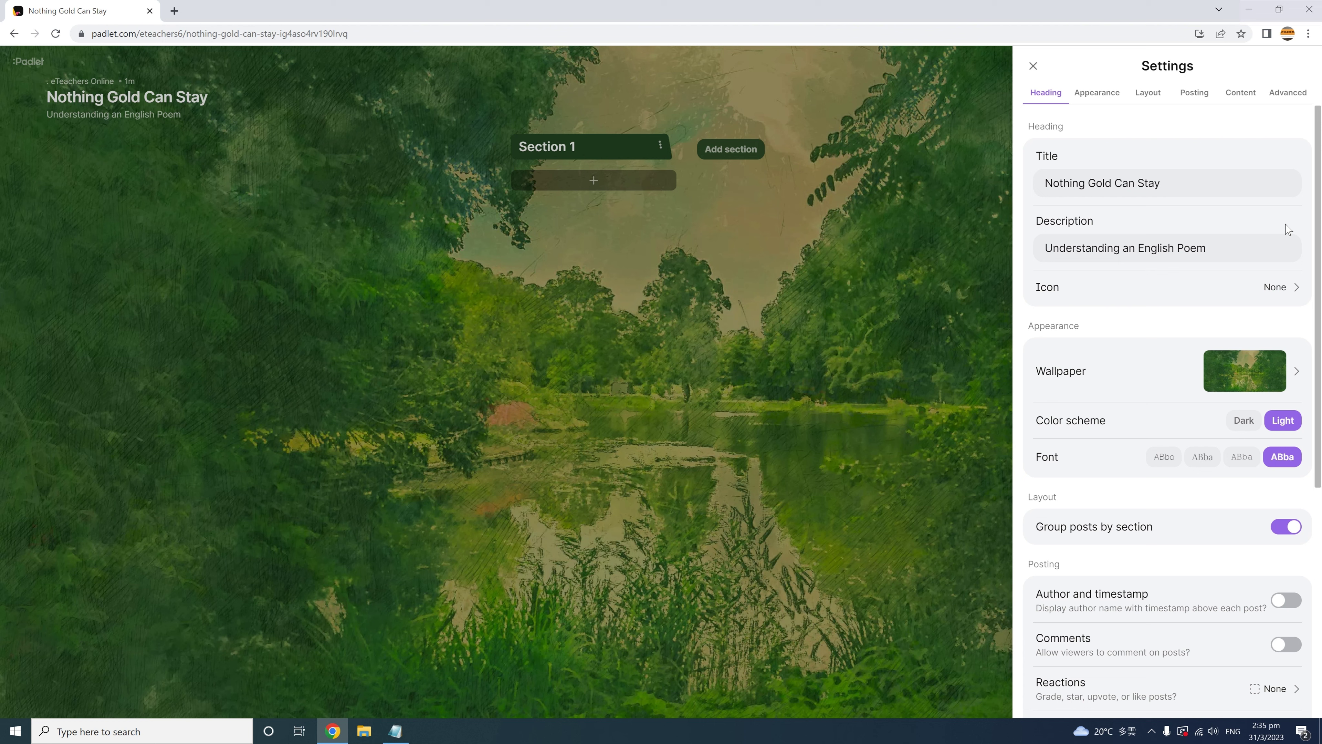
# Give the padlet the brown fallen leaves emoji from the animals and nature category as its icon and save it
pyautogui.click(1275, 288)
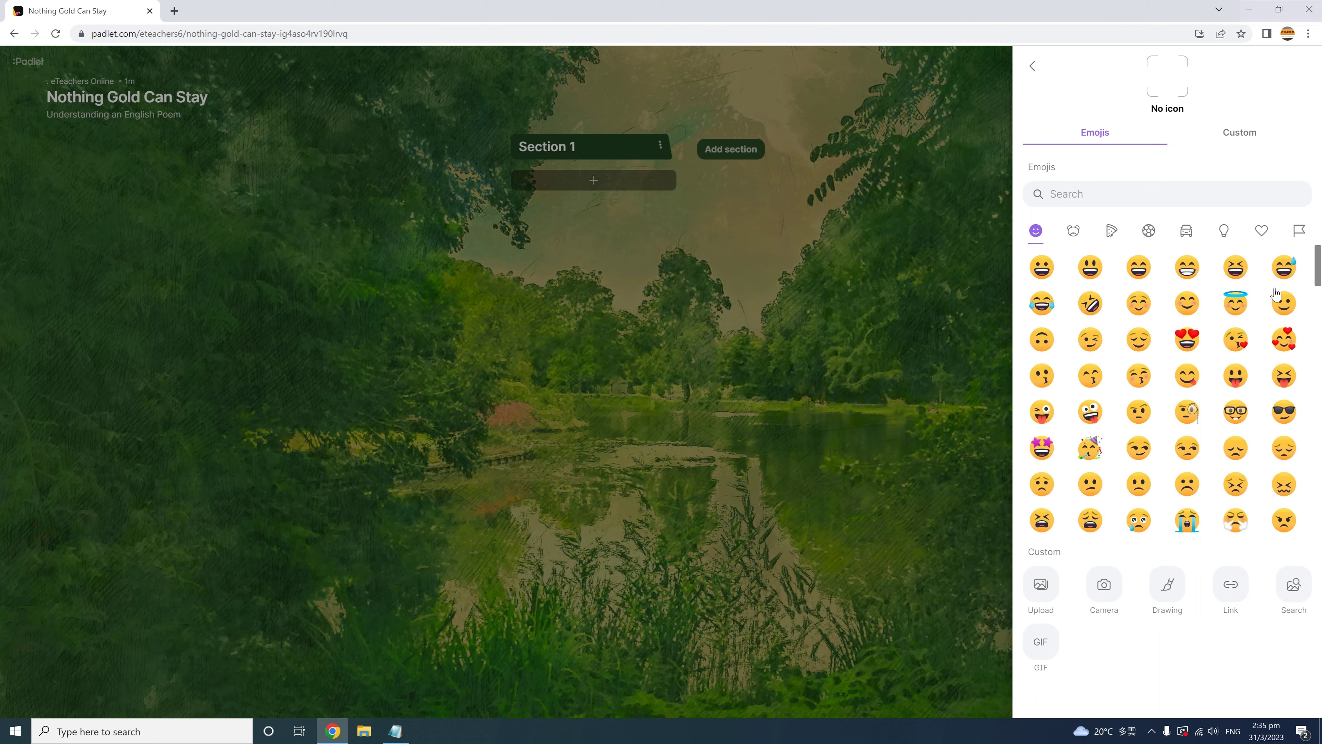
pyautogui.click(1073, 230)
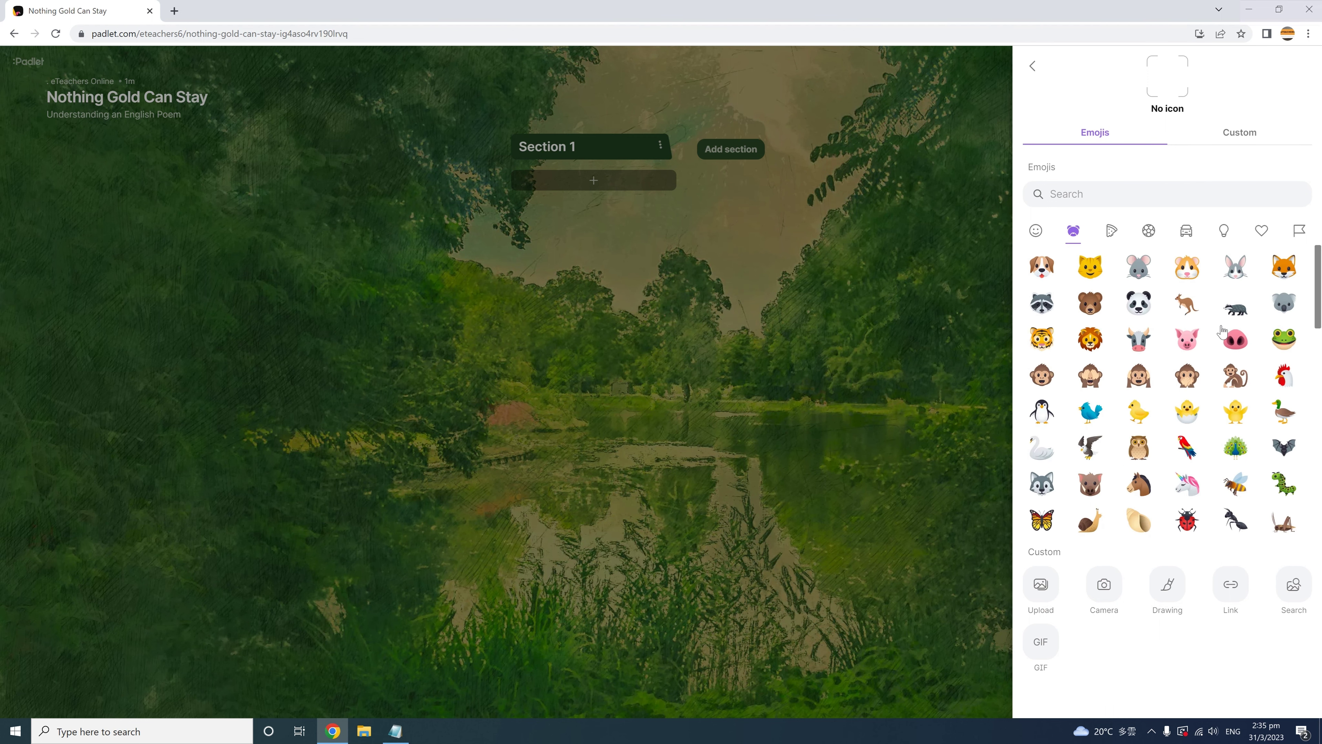
pyautogui.scroll(-10, 1222, 330)
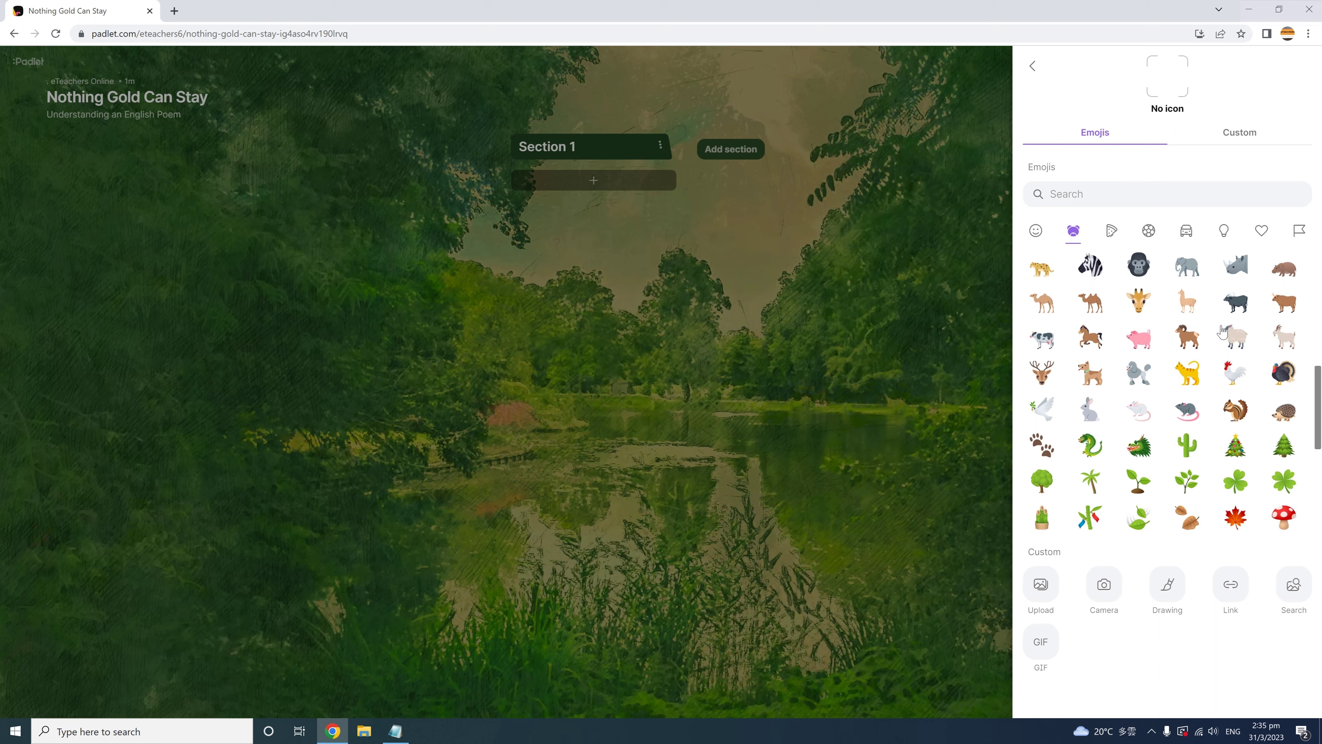
pyautogui.scroll(-1, 1222, 331)
pyautogui.click(1191, 447)
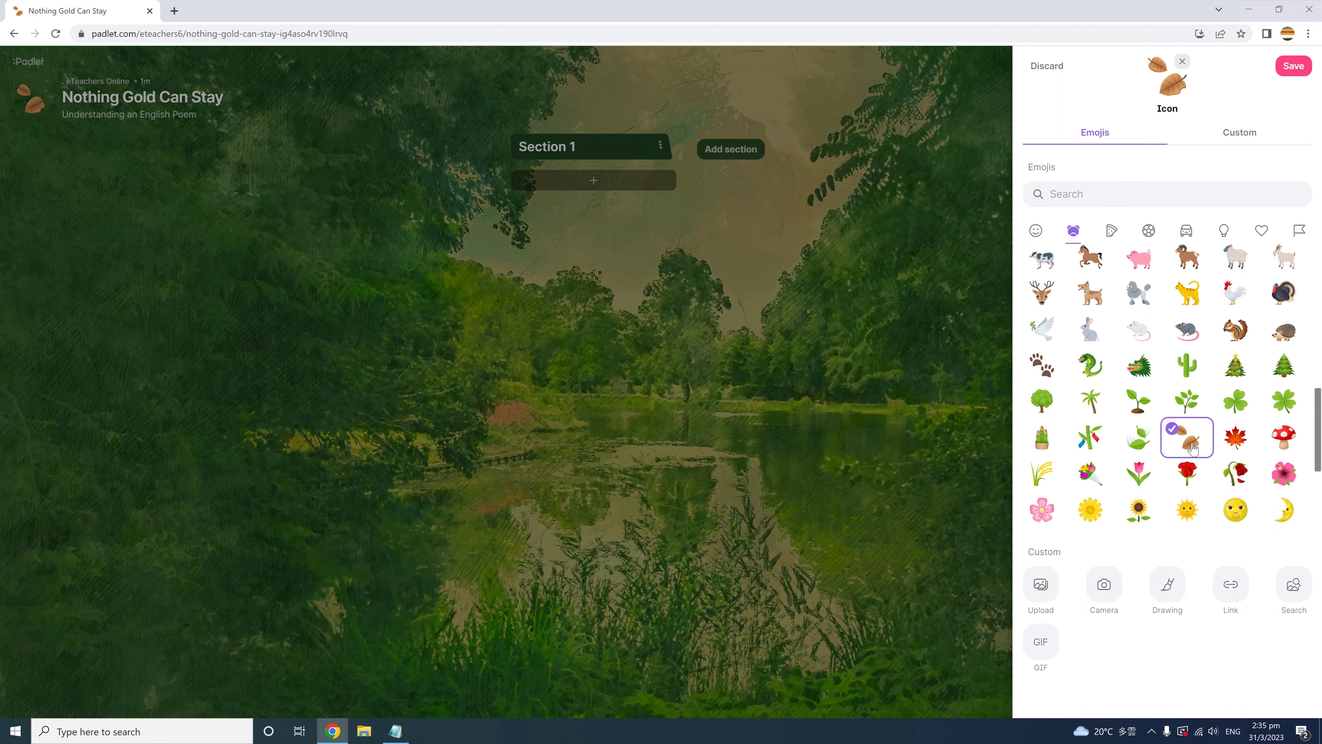
pyautogui.click(1294, 68)
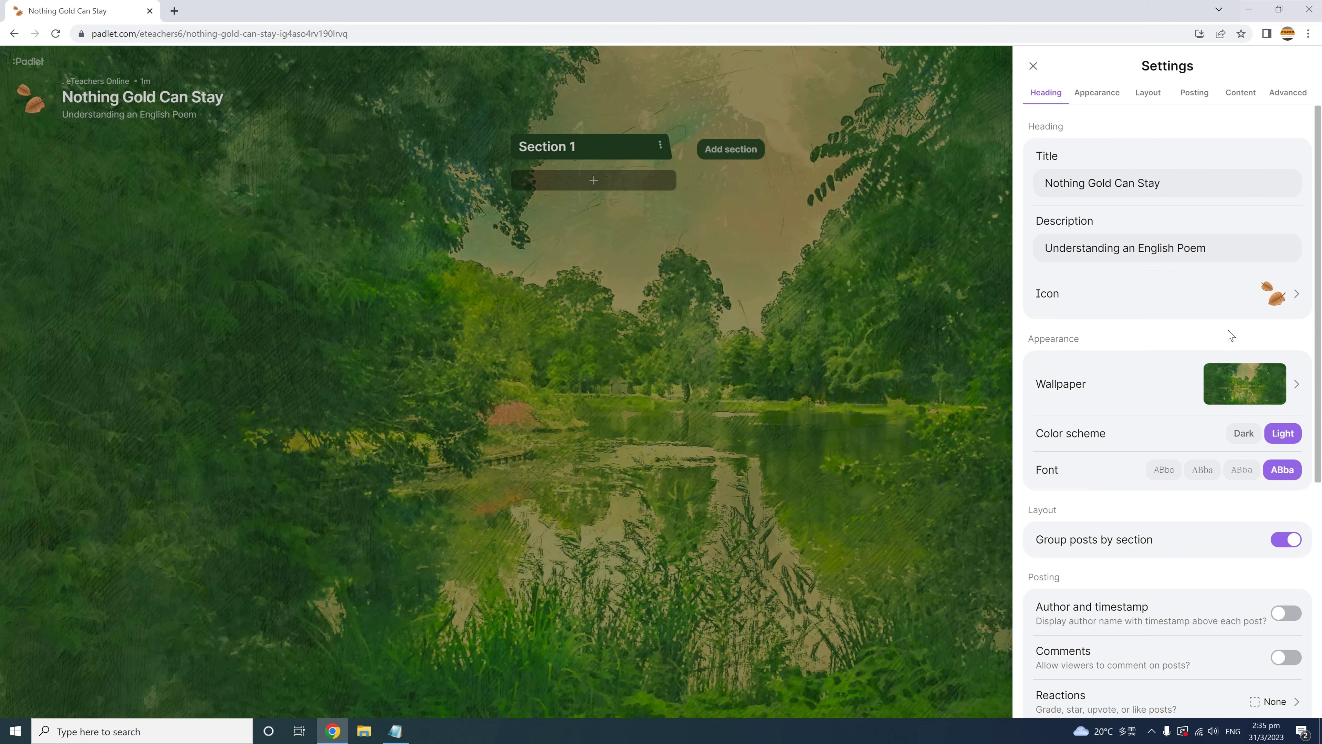
# Change the wallpaper to the cream pattern with small dots, browse the remaining wallpaper options, and save the choice
pyautogui.click(1170, 390)
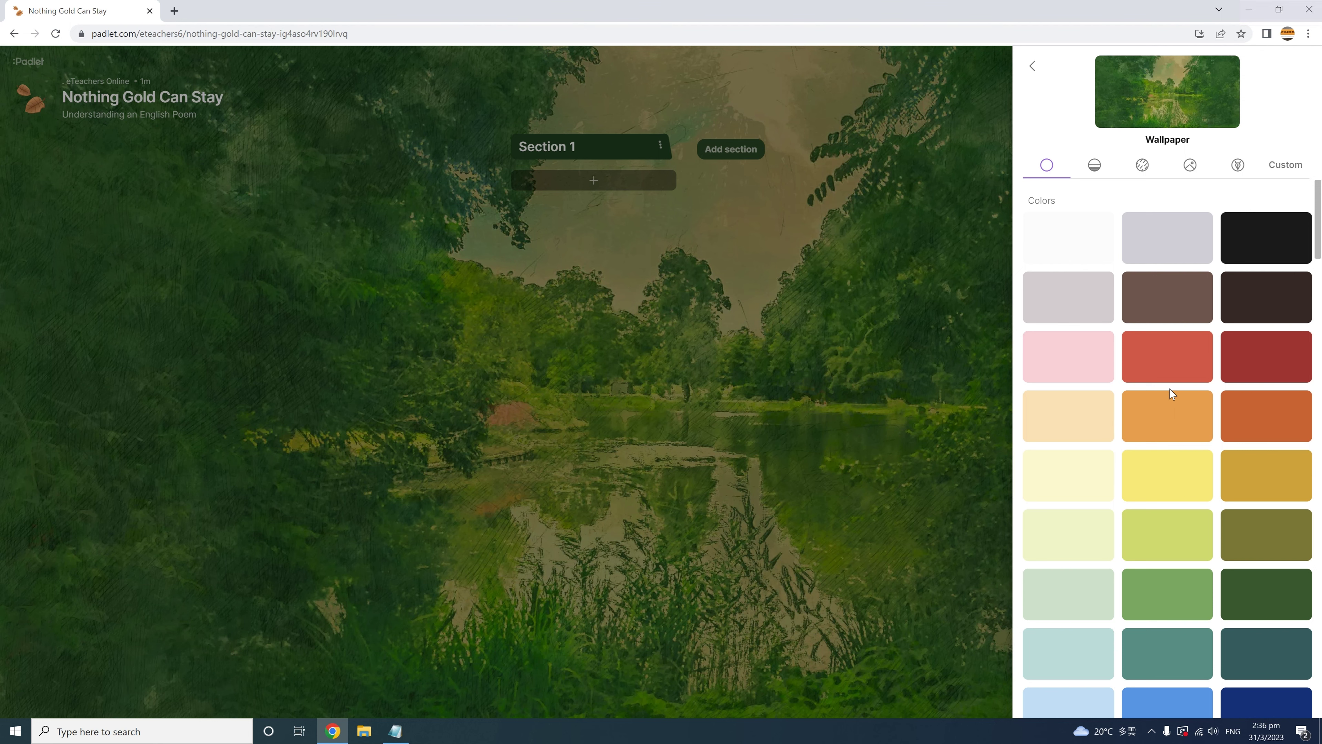
pyautogui.scroll(-4, 1169, 388)
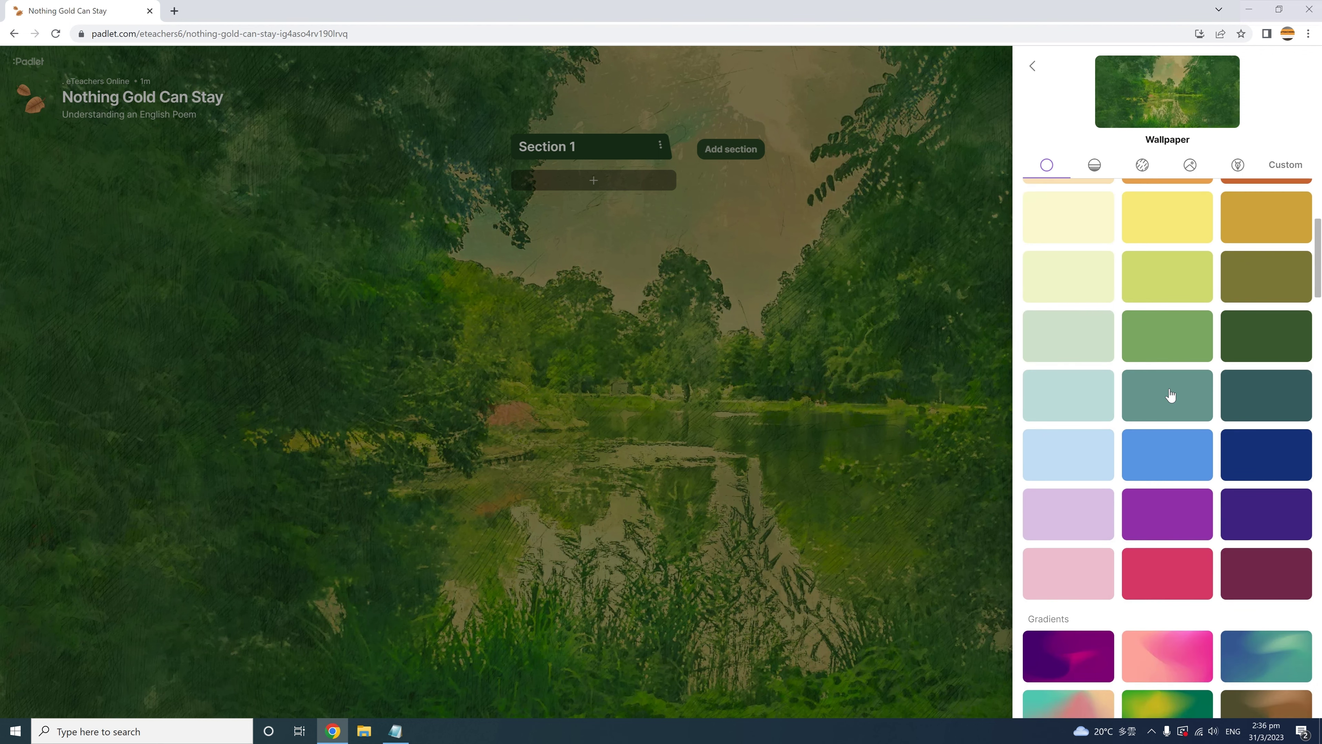
pyautogui.scroll(-4, 1169, 390)
pyautogui.scroll(-10, 1170, 394)
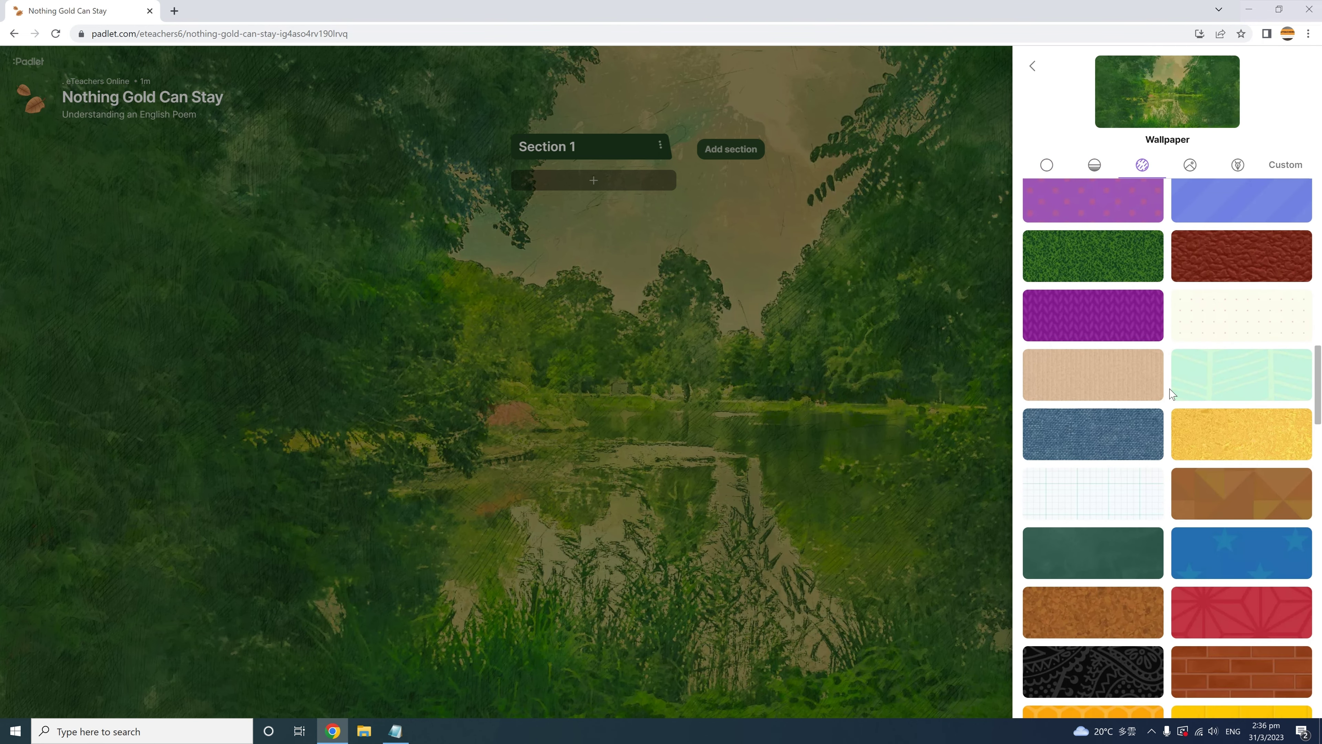
pyautogui.click(1278, 318)
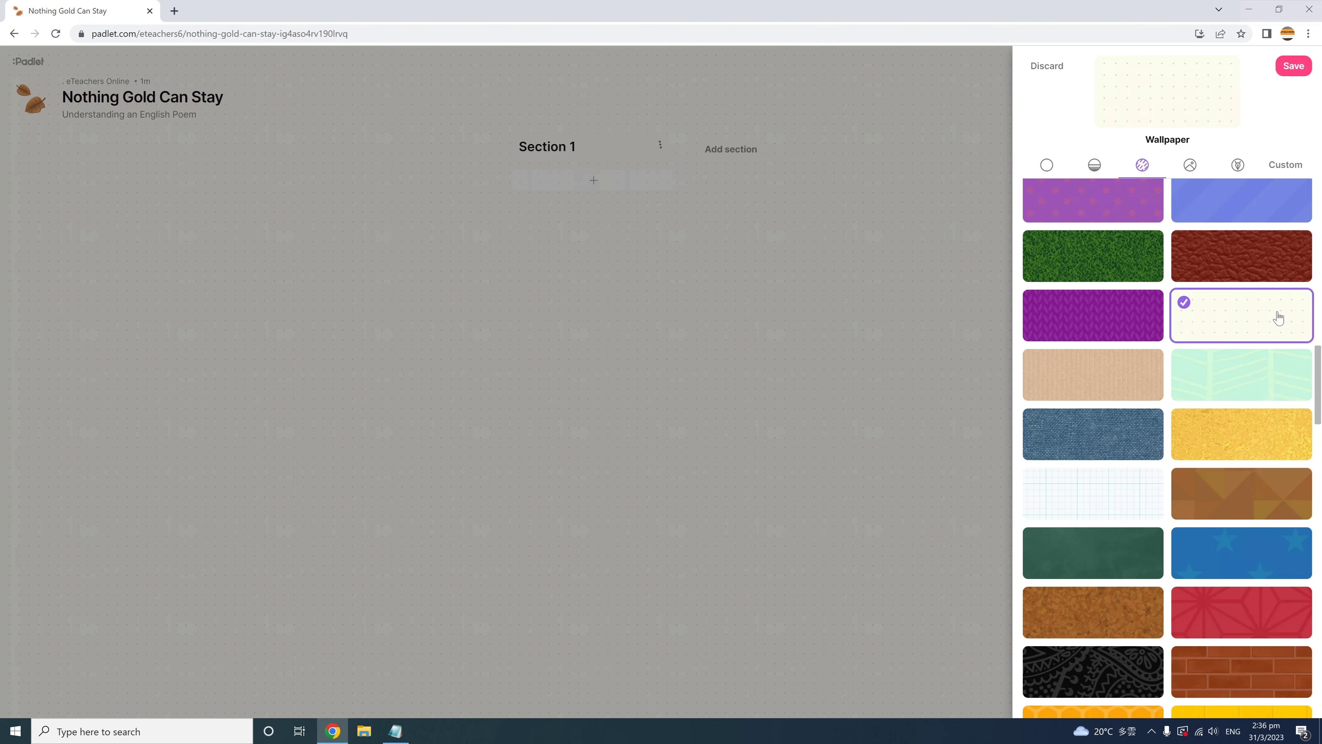
pyautogui.scroll(-20, 1278, 318)
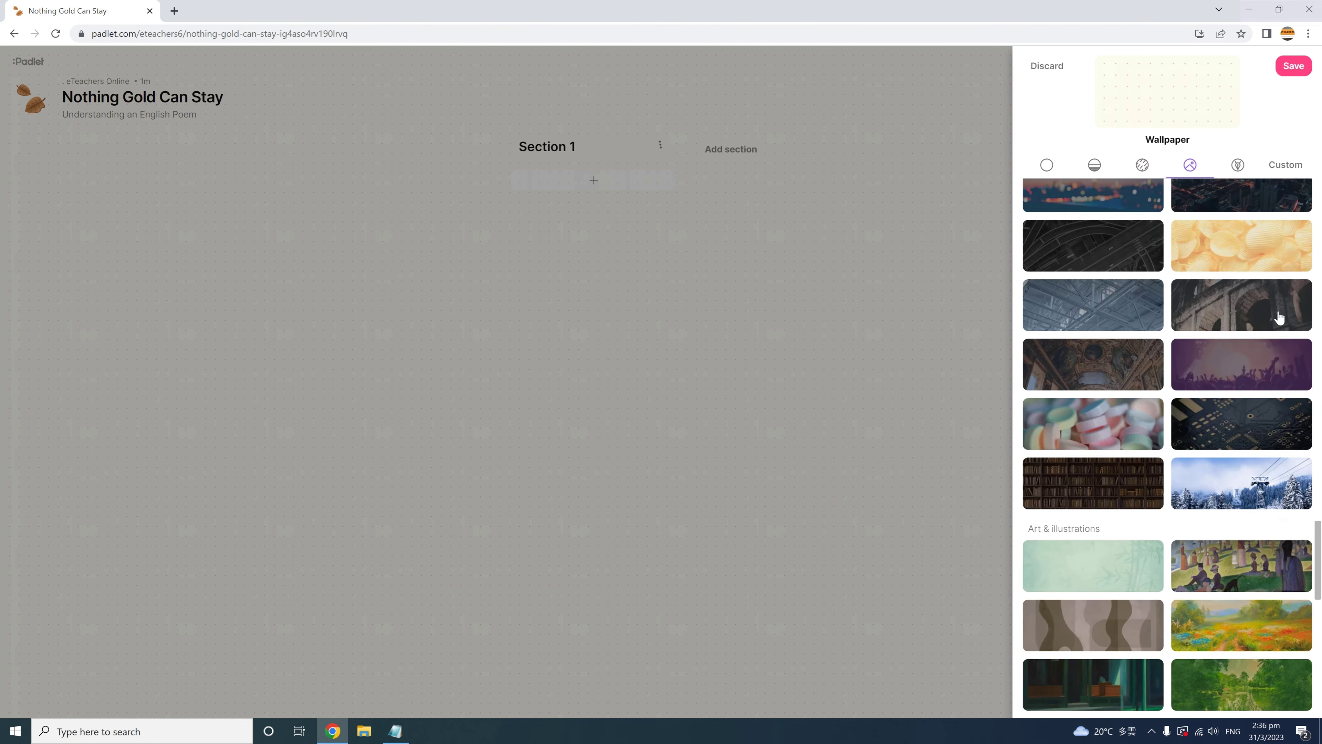
pyautogui.scroll(-15, 1279, 318)
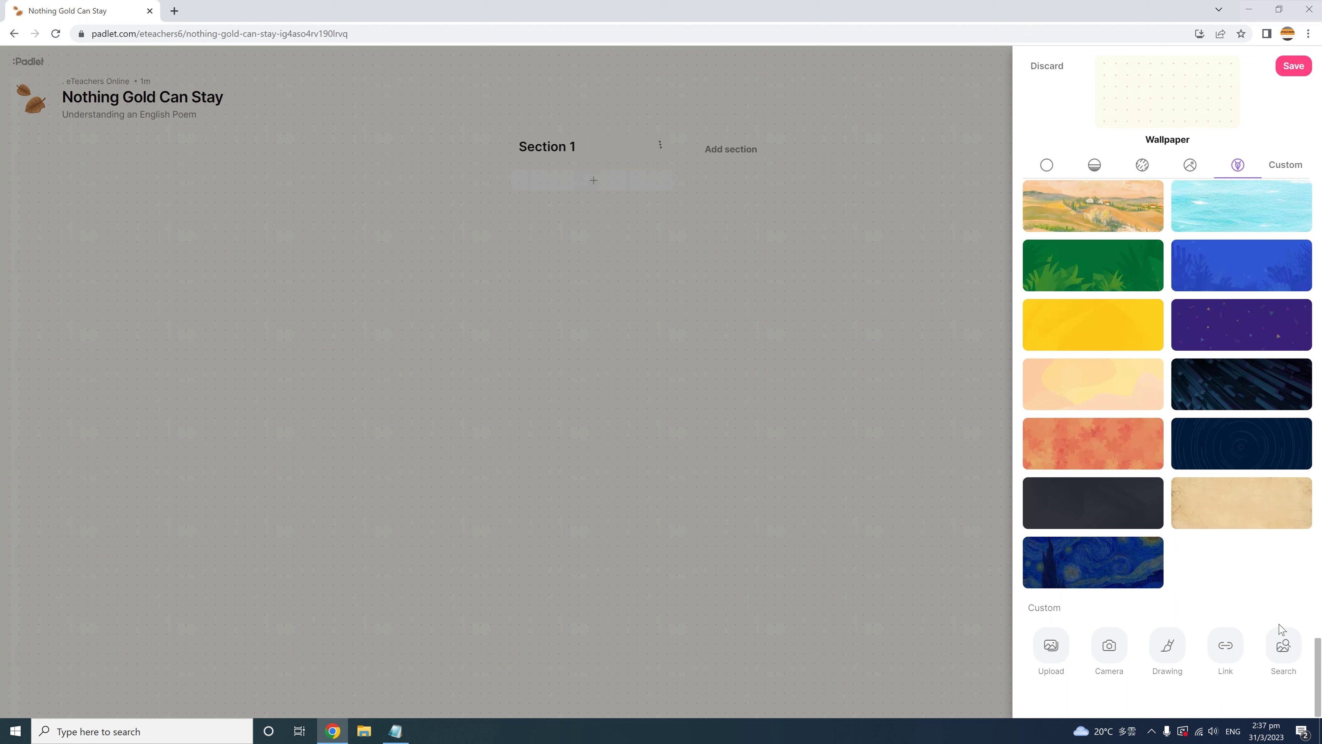
pyautogui.click(1298, 67)
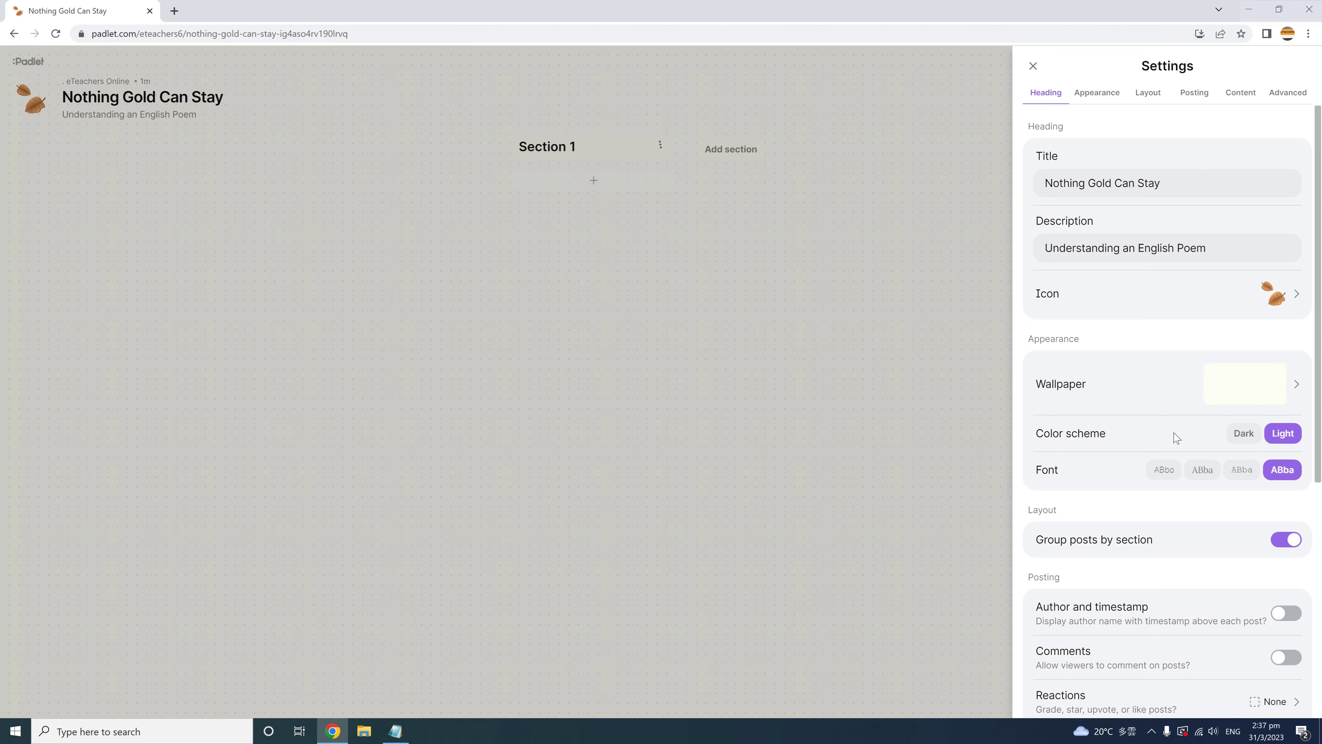
# Try the Dark color scheme and the three alternative fonts, returning to the Light scheme and the bold sans-serif font
pyautogui.click(1244, 432)
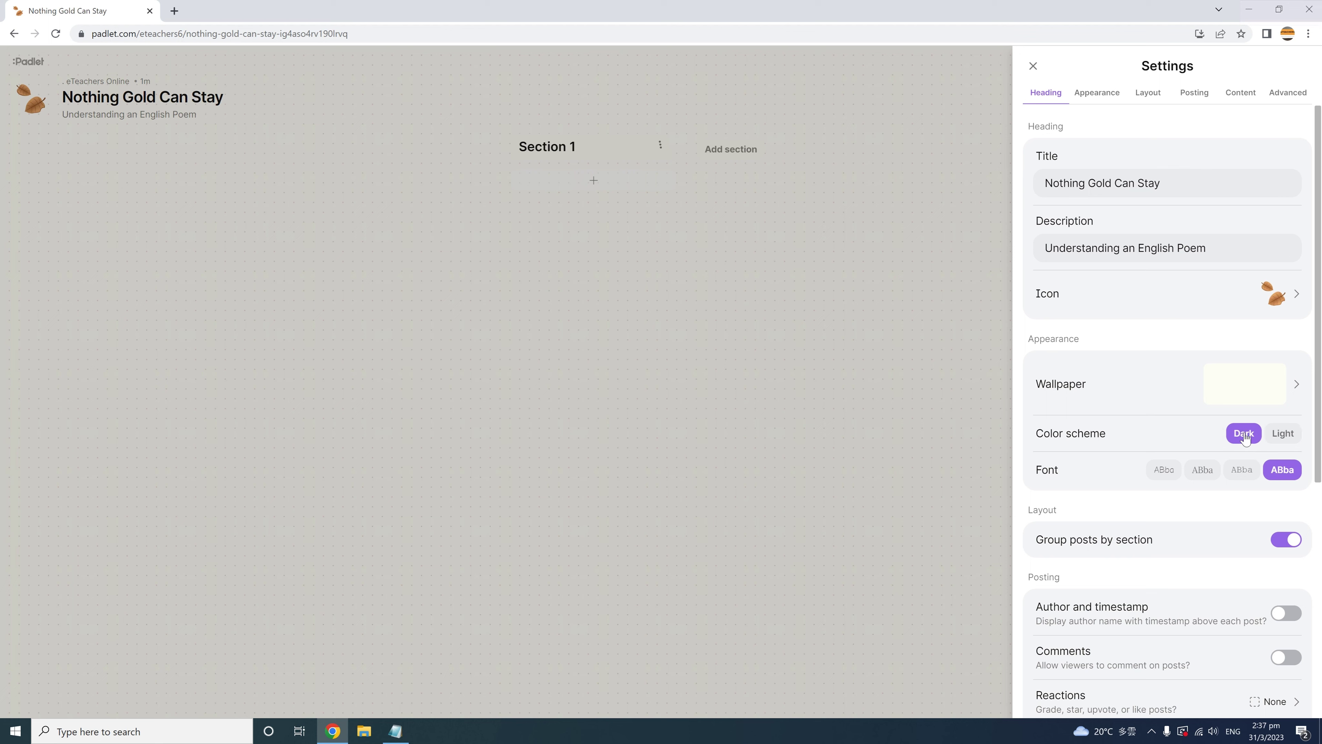
pyautogui.click(1283, 435)
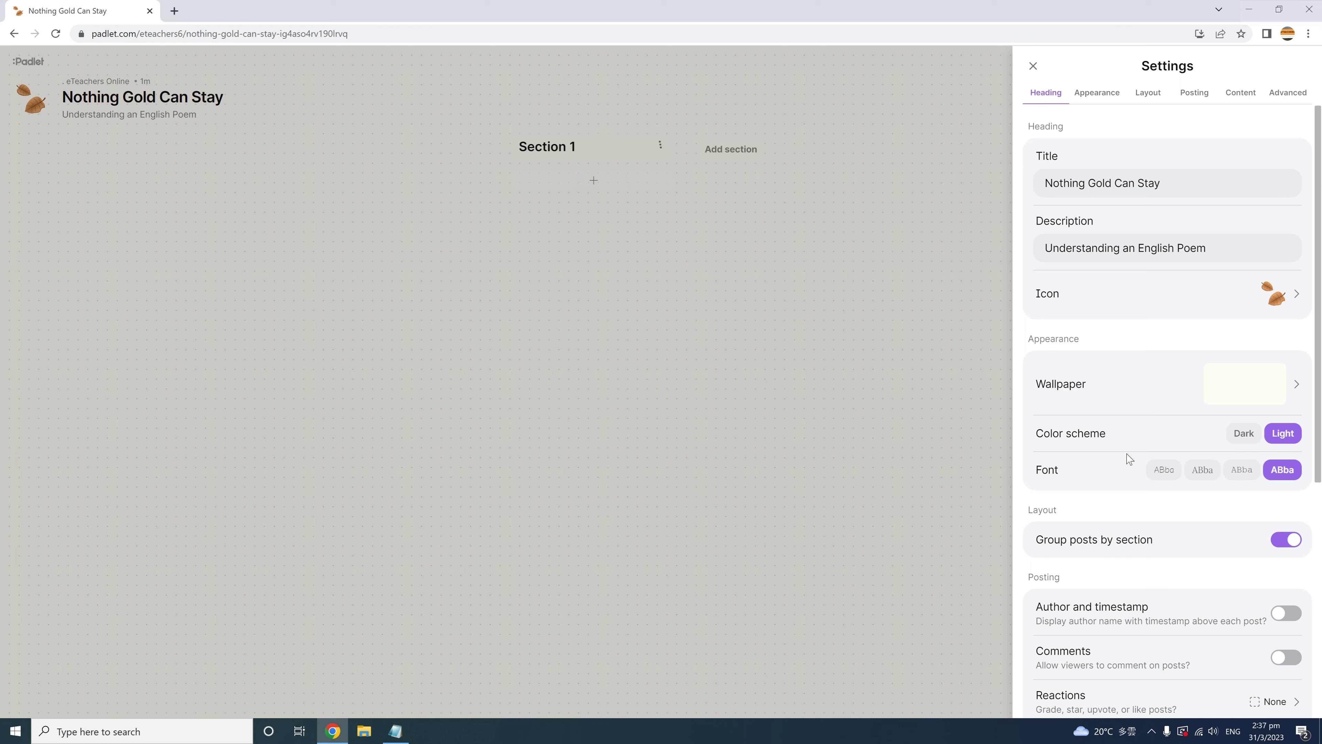
pyautogui.click(1161, 472)
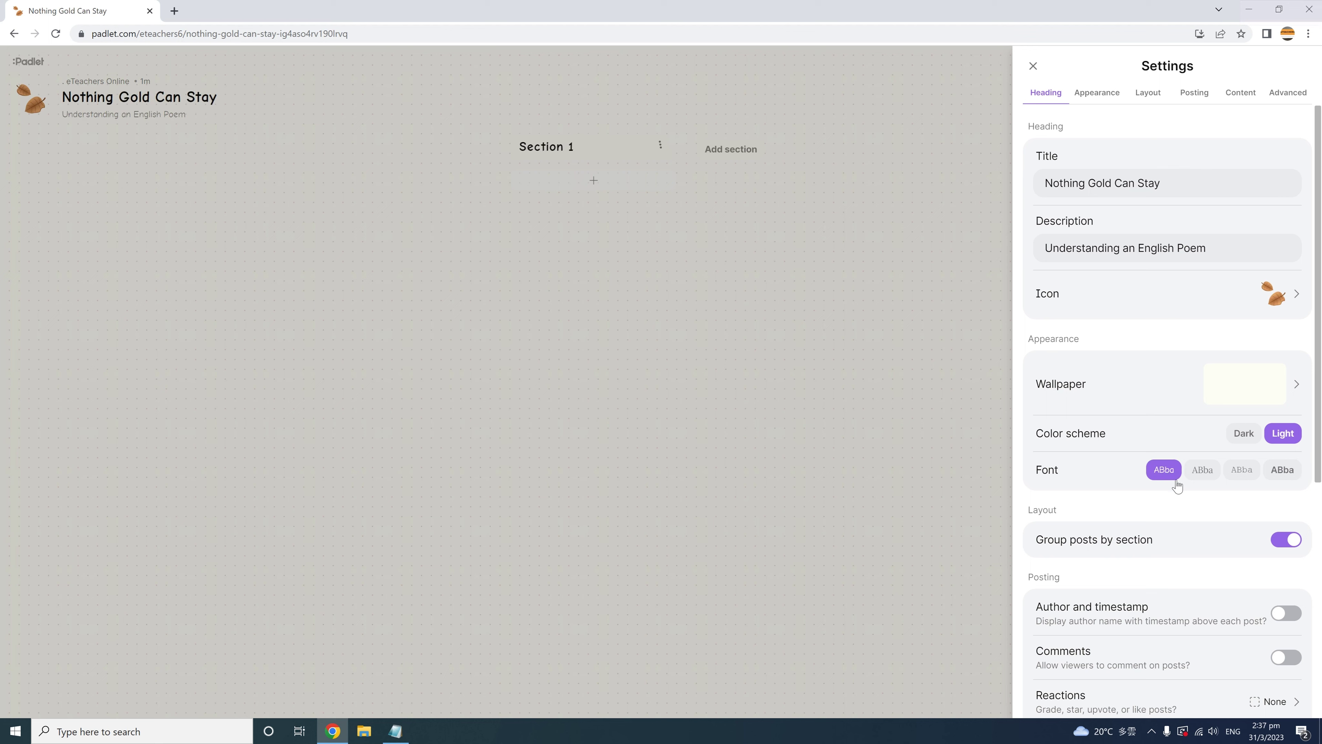
pyautogui.click(1200, 475)
pyautogui.click(1243, 476)
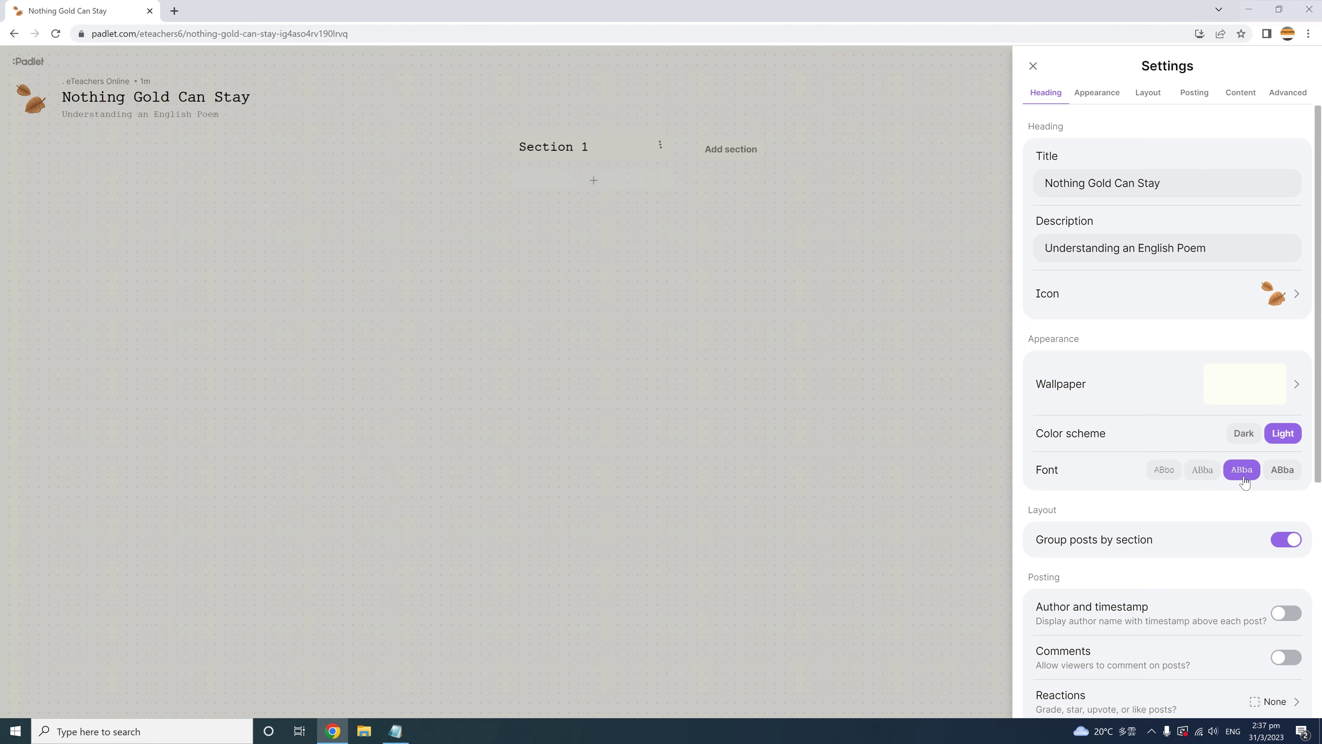
pyautogui.click(1284, 476)
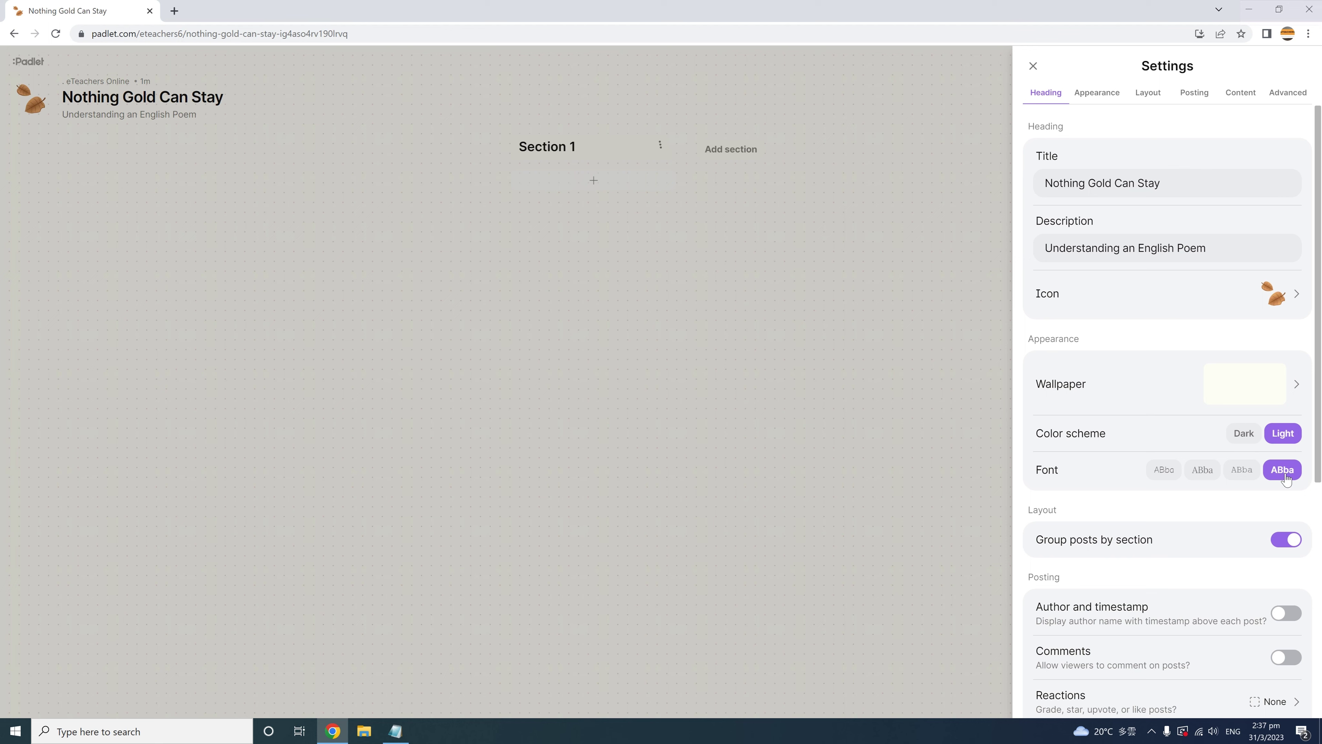
# Turn on the author and timestamp display and allow viewers to comment on posts
pyautogui.scroll(-3, 1285, 478)
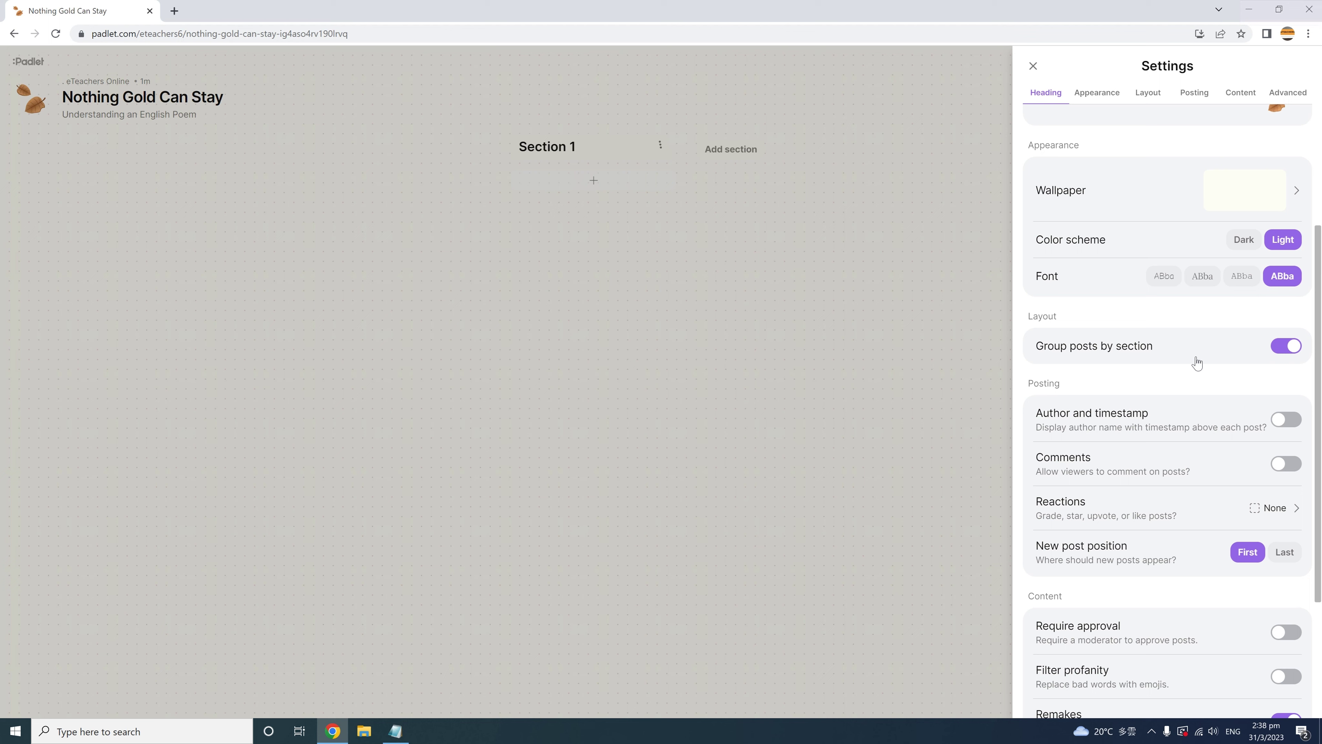
pyautogui.click(1294, 425)
pyautogui.click(1294, 465)
# Set the post reactions to Like and save the choice
pyautogui.click(1282, 514)
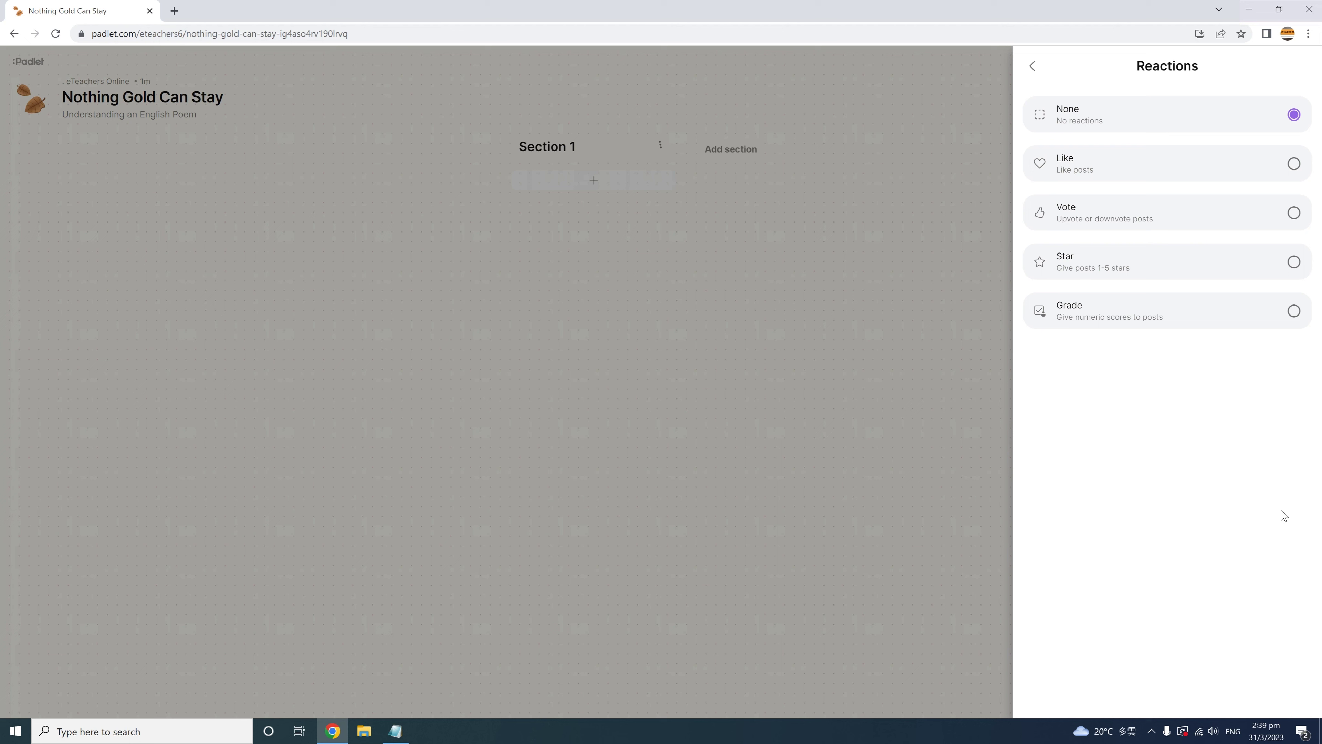
pyautogui.click(1294, 165)
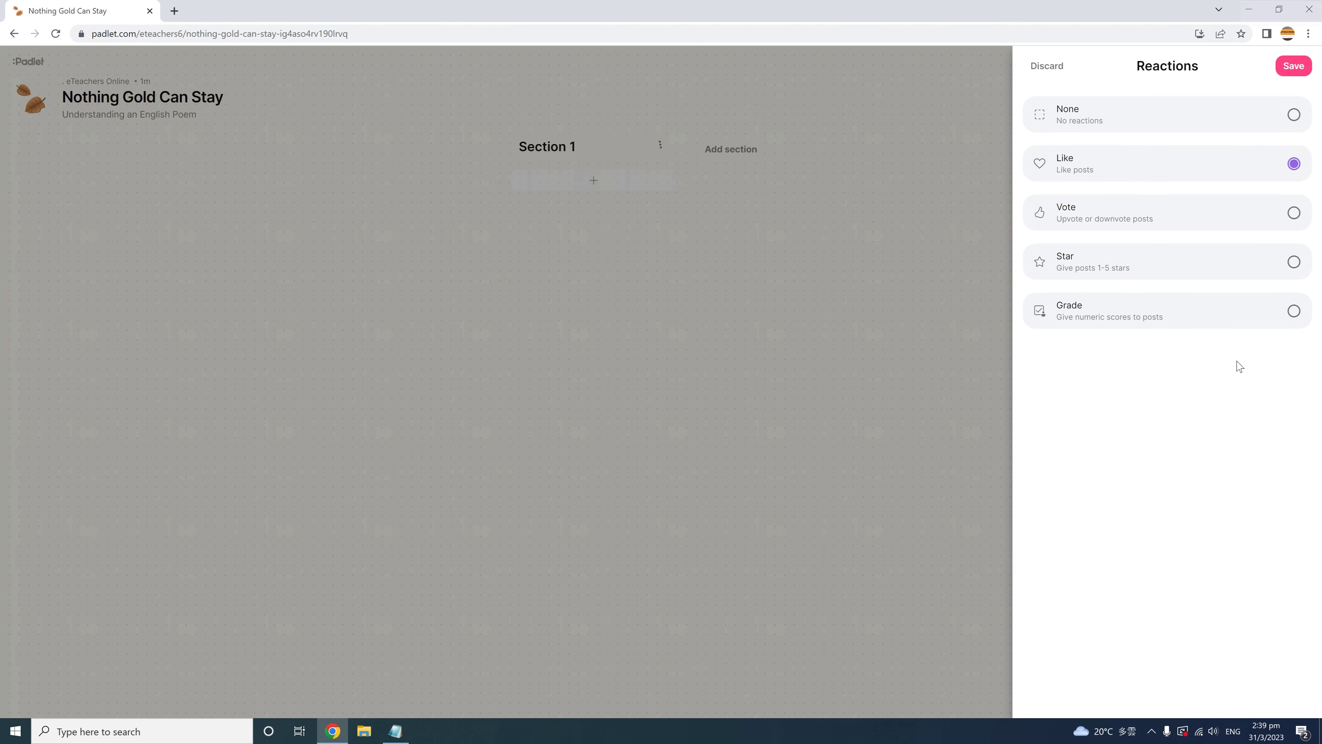
pyautogui.click(1293, 67)
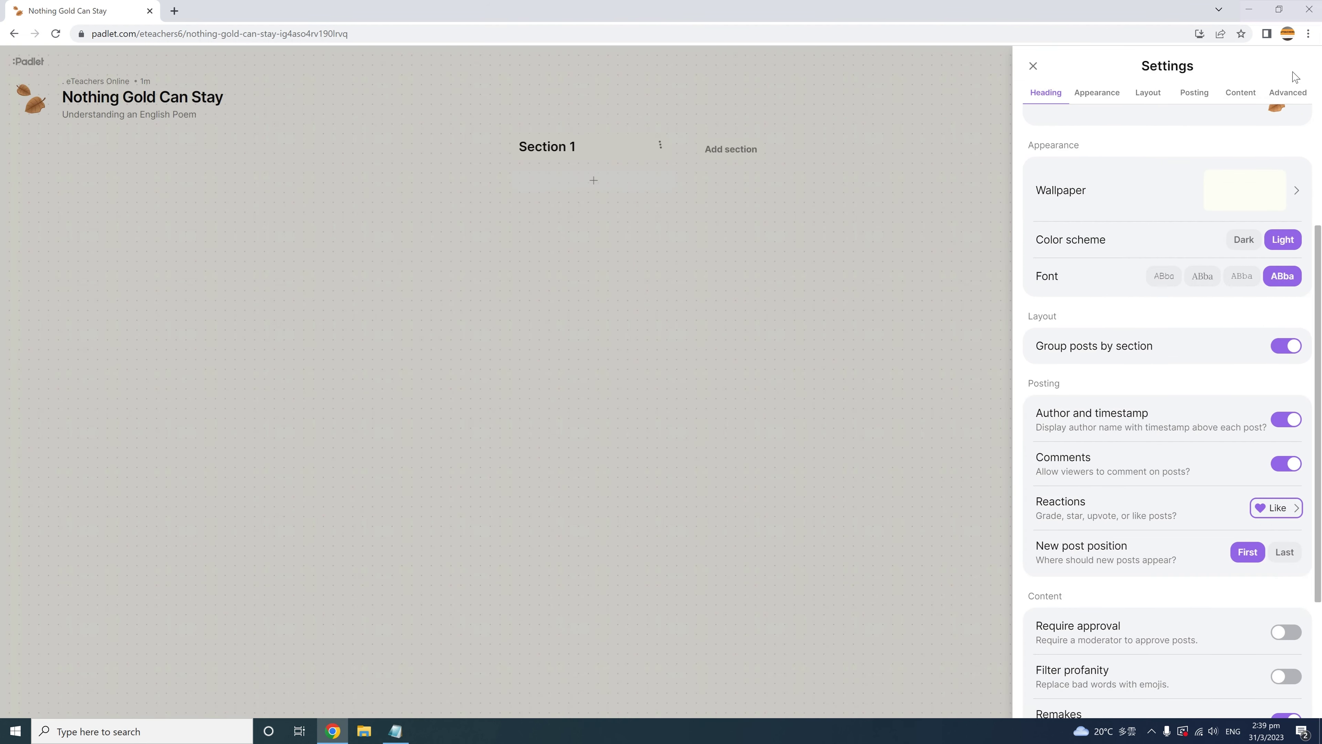
# Set the new post position to Last and turn on the profanity filter
pyautogui.moveTo(1318, 365); pyautogui.dragTo(1321, 478)
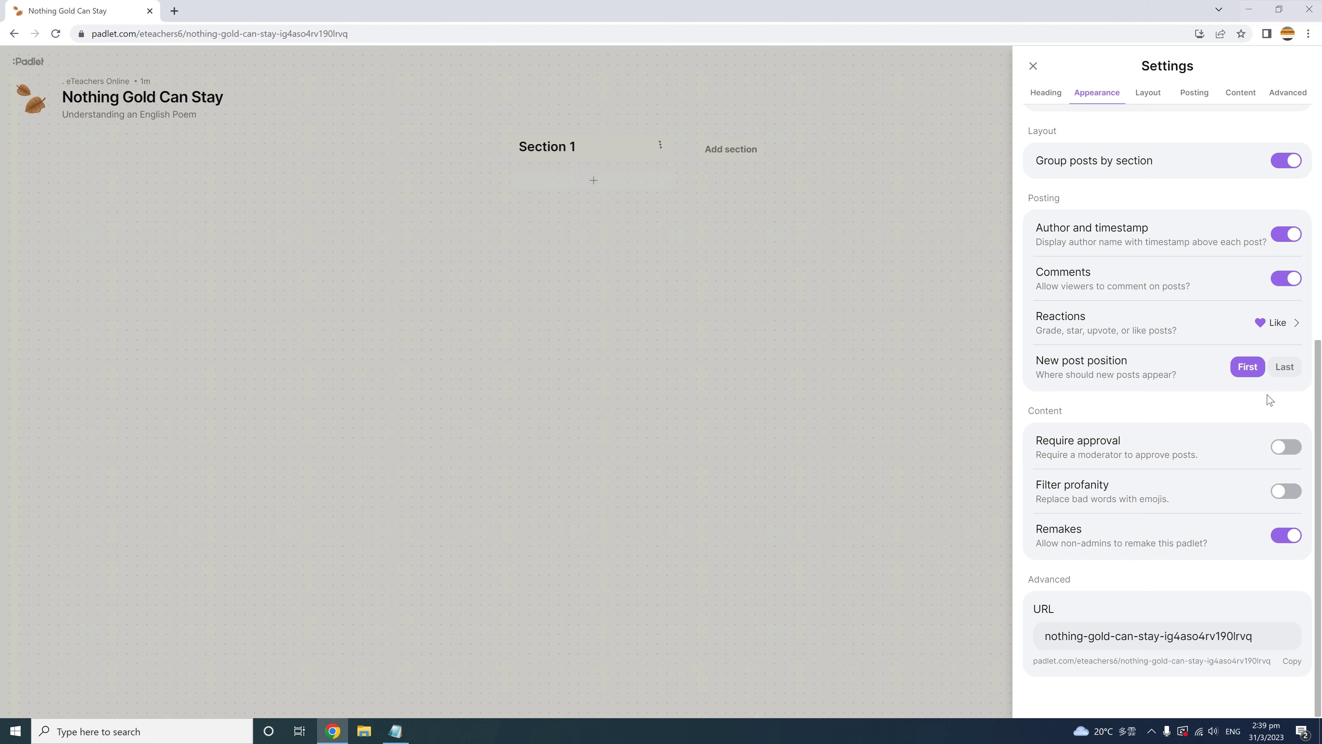
pyautogui.click(1284, 376)
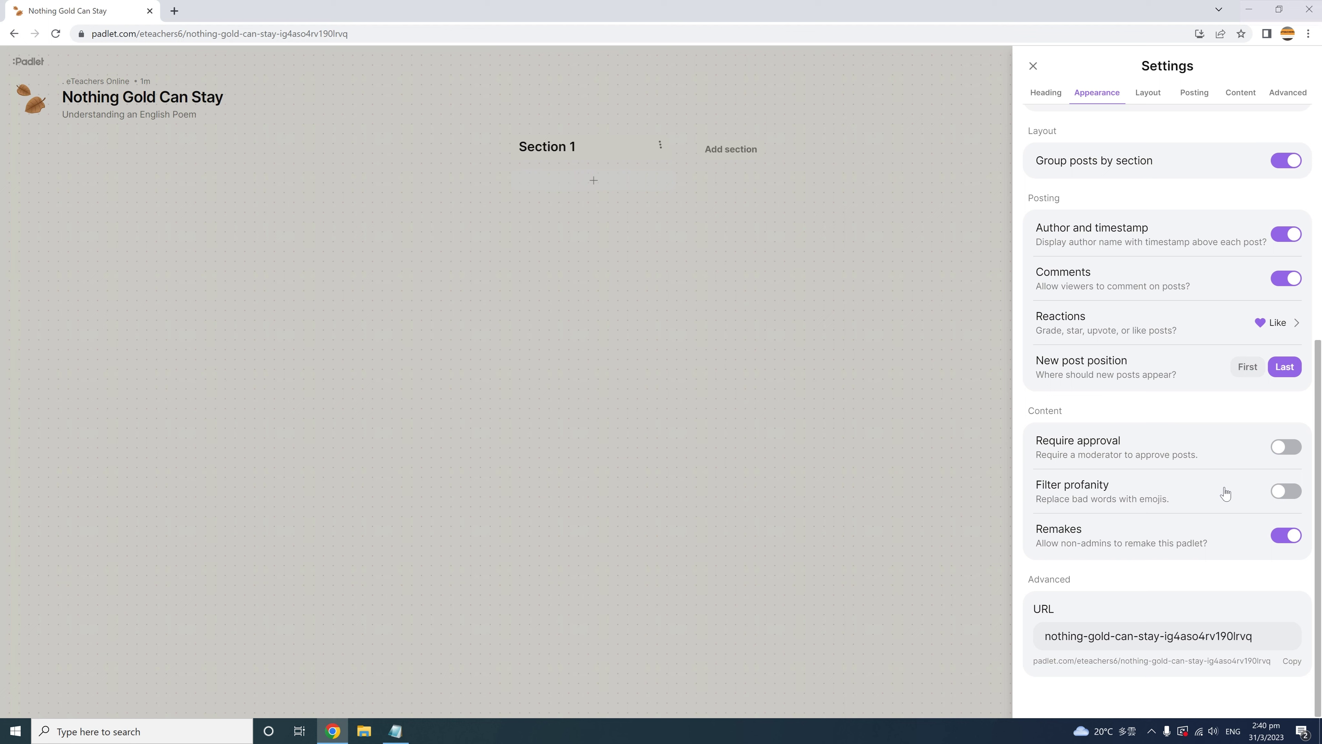
pyautogui.click(1283, 491)
# Change the padlet's URL ending to robertfrost, save it and close the settings
pyautogui.click(1234, 636)
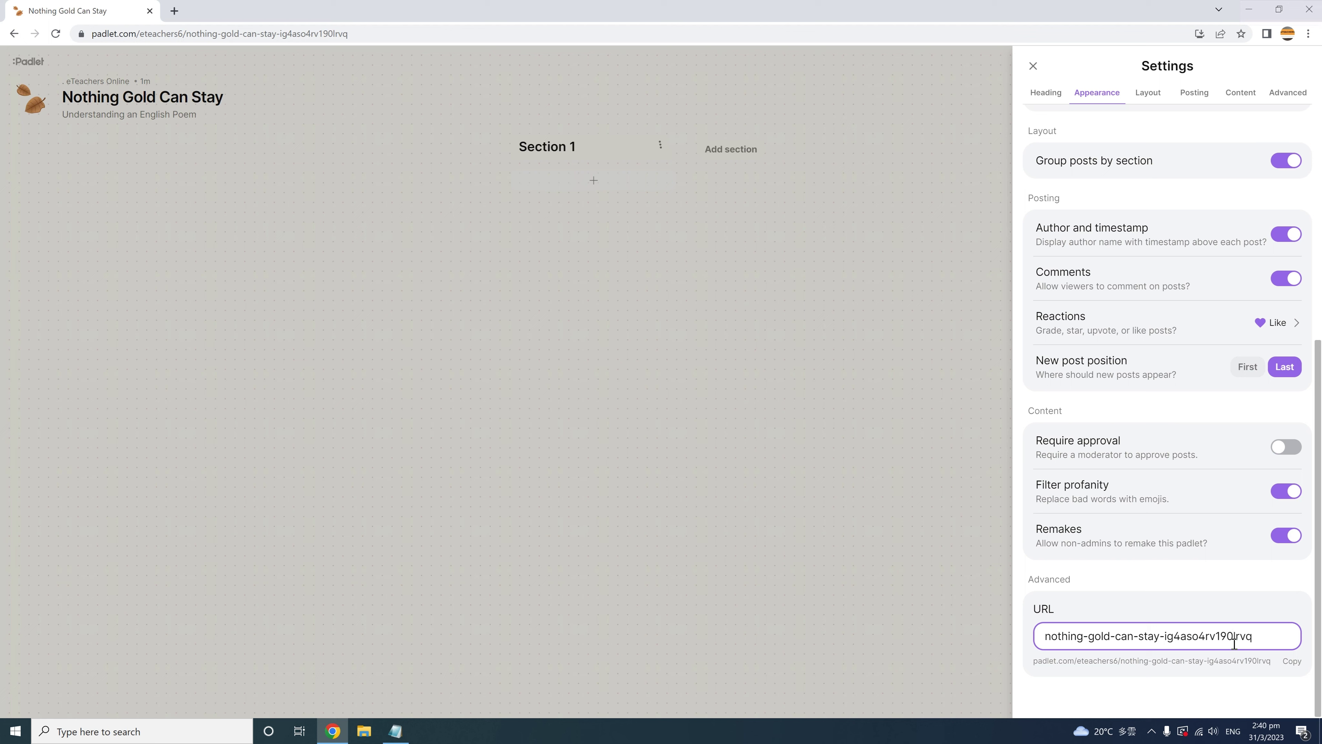
pyautogui.tripleClick(1234, 644)
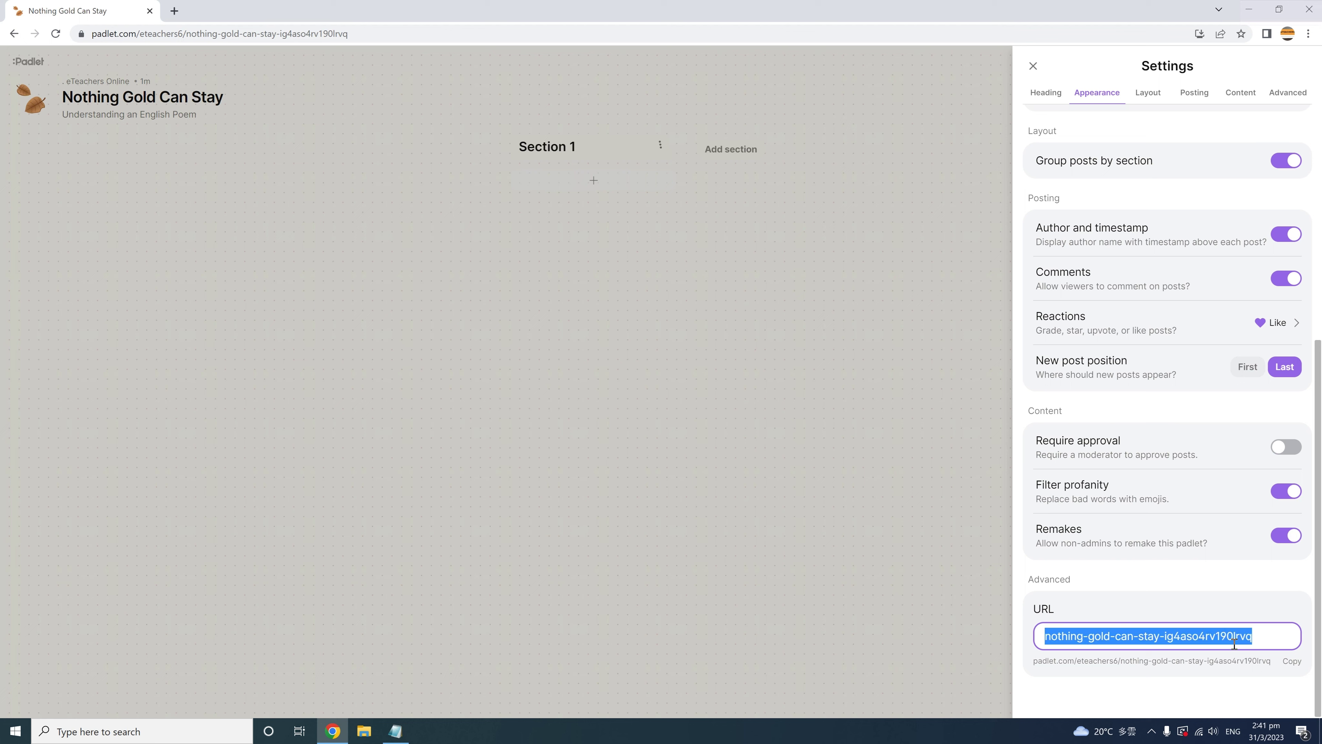
pyautogui.write('robertfrost')
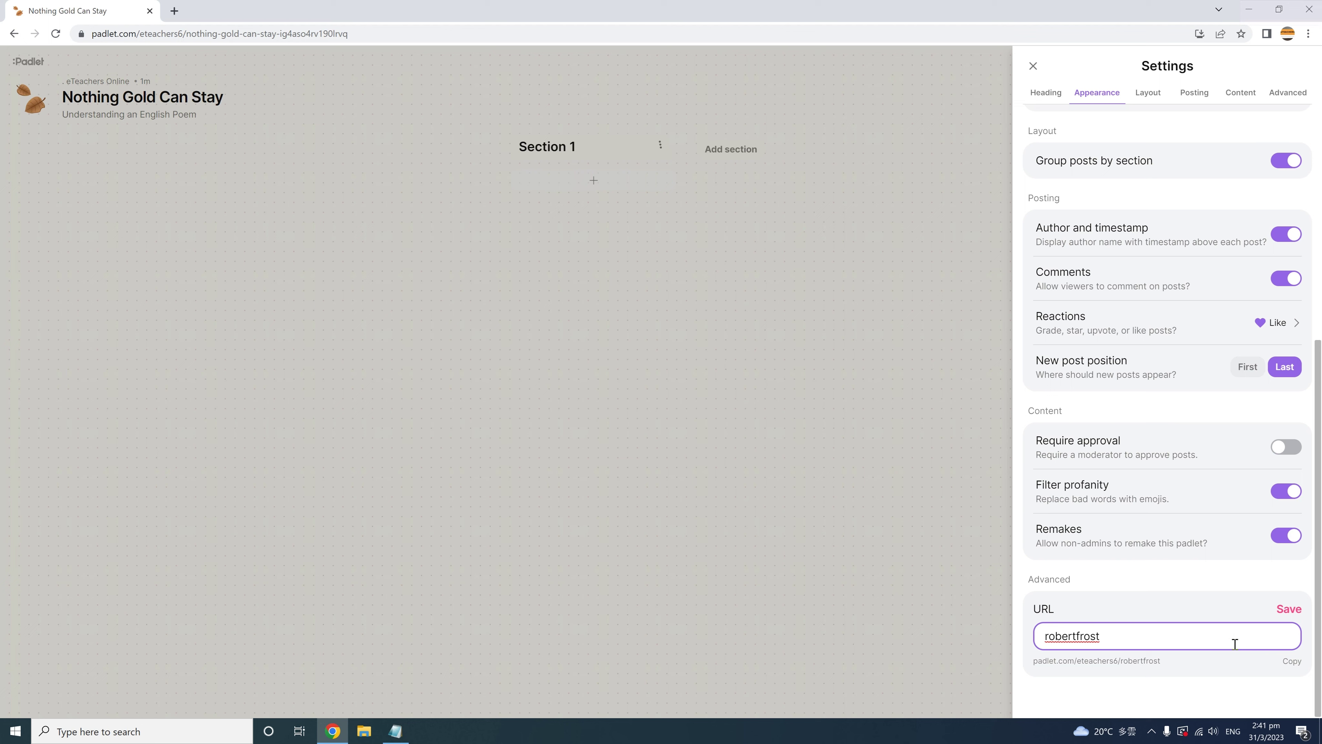
pyautogui.click(1286, 609)
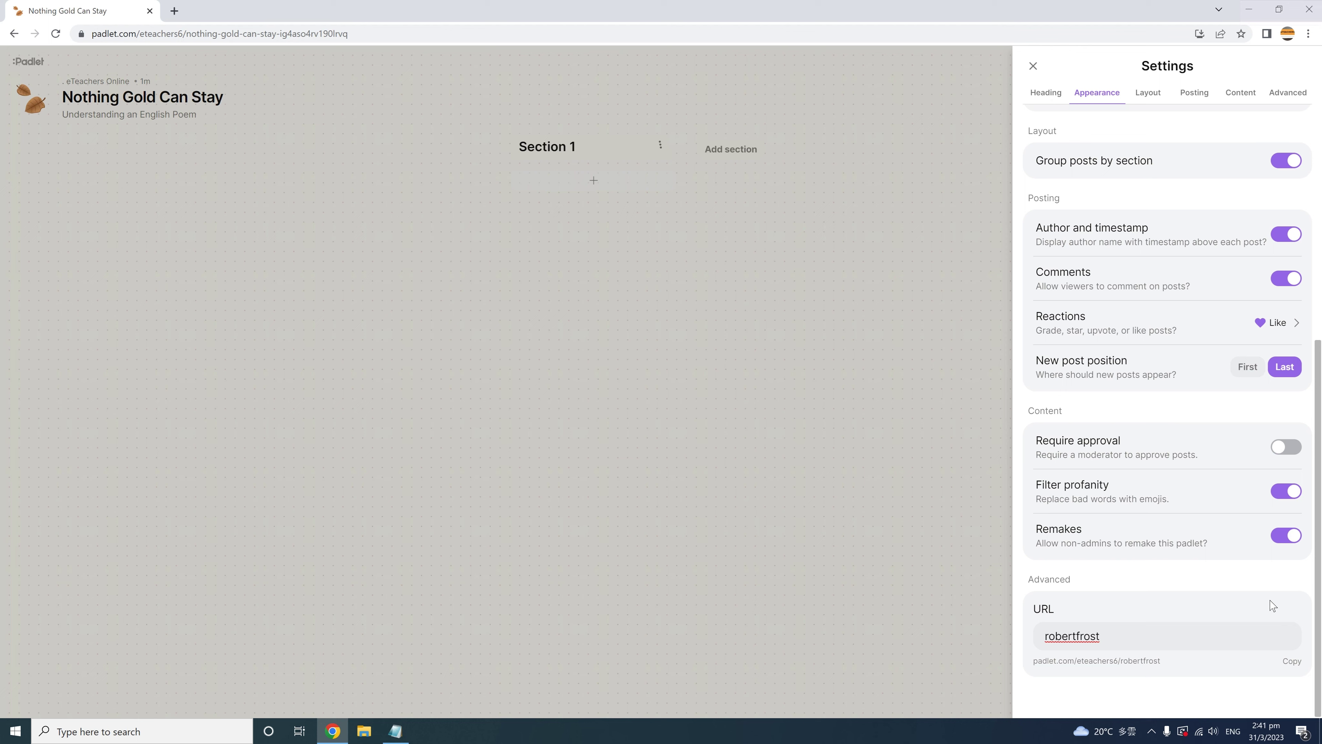
pyautogui.click(1034, 67)
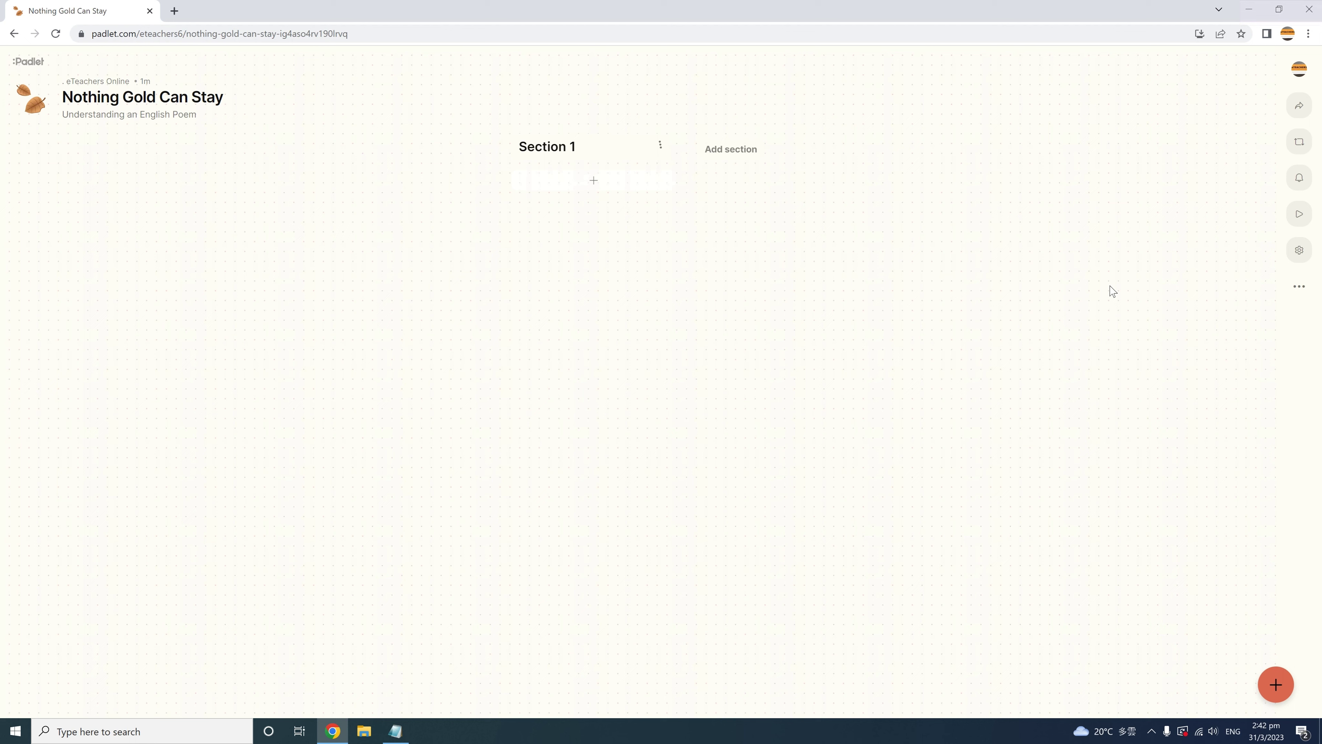
# Rename the first section to Author Group and add a second section named Reading Group
pyautogui.click(557, 148)
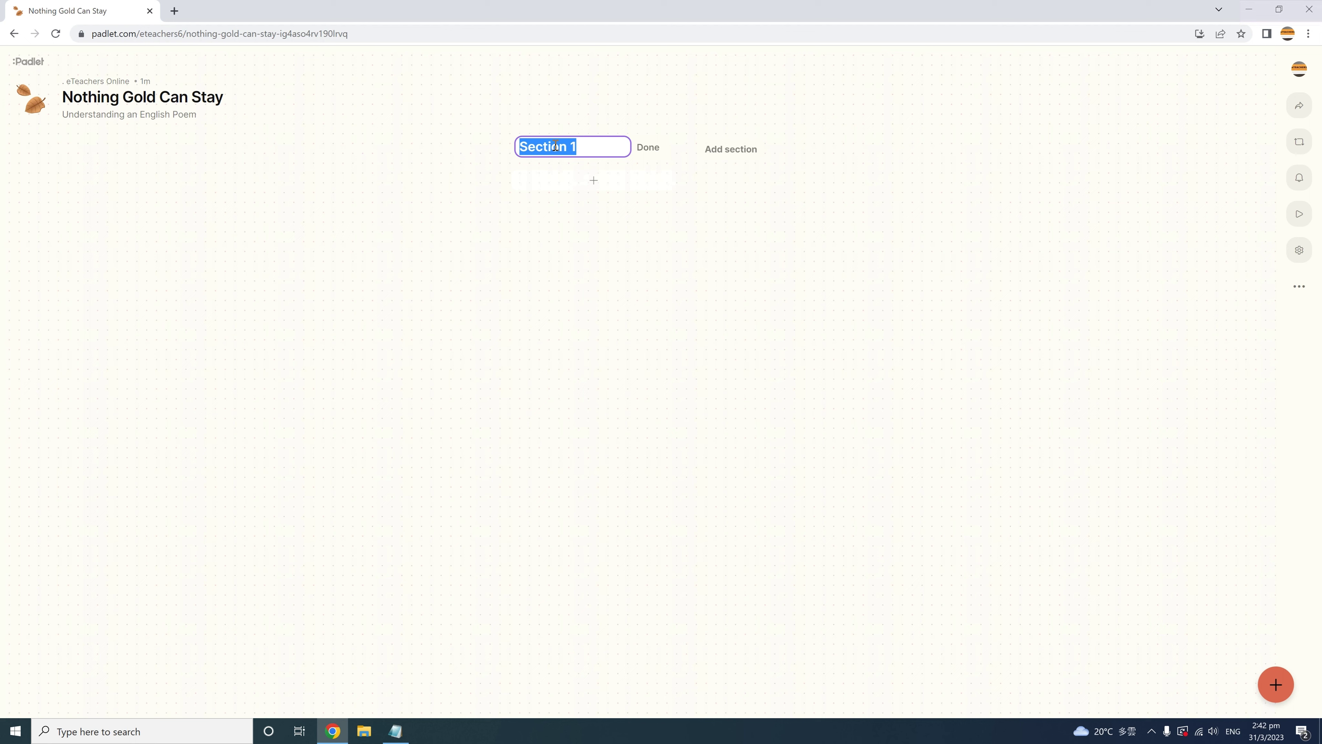
pyautogui.write('Author Group')
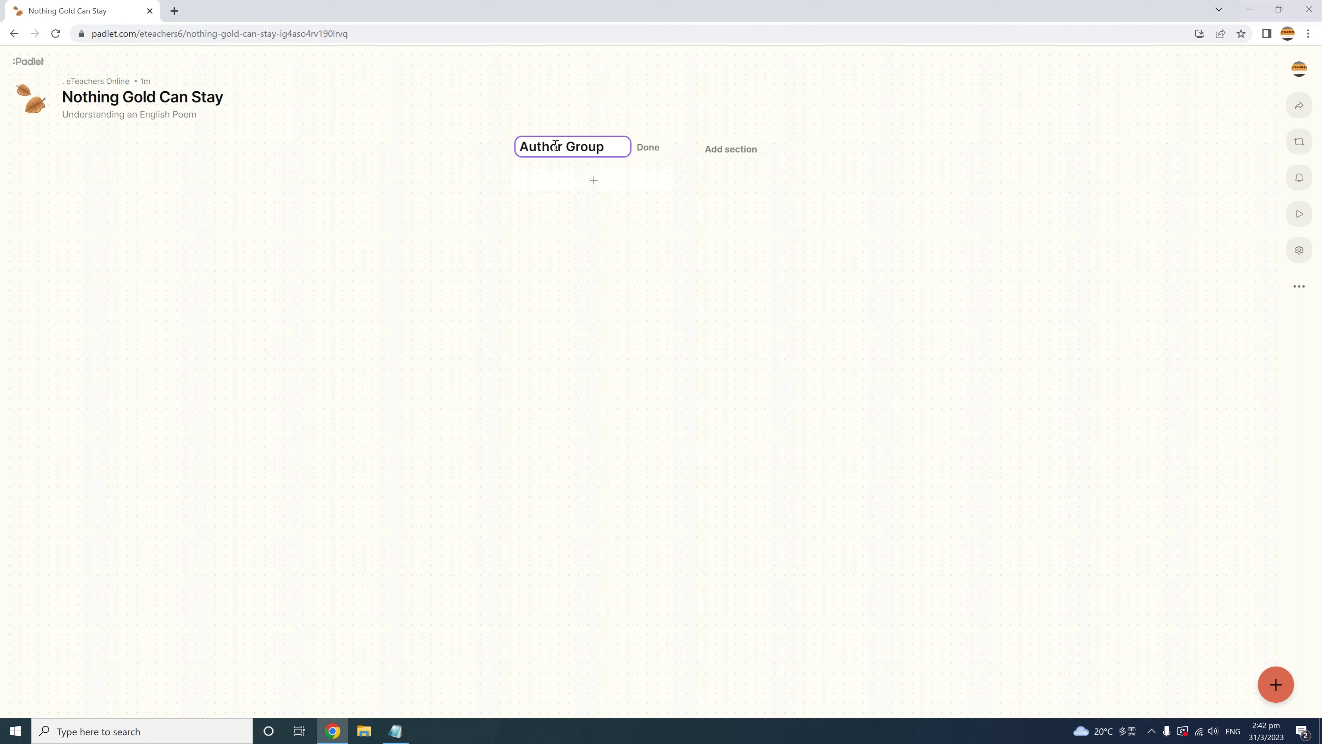
pyautogui.click(643, 147)
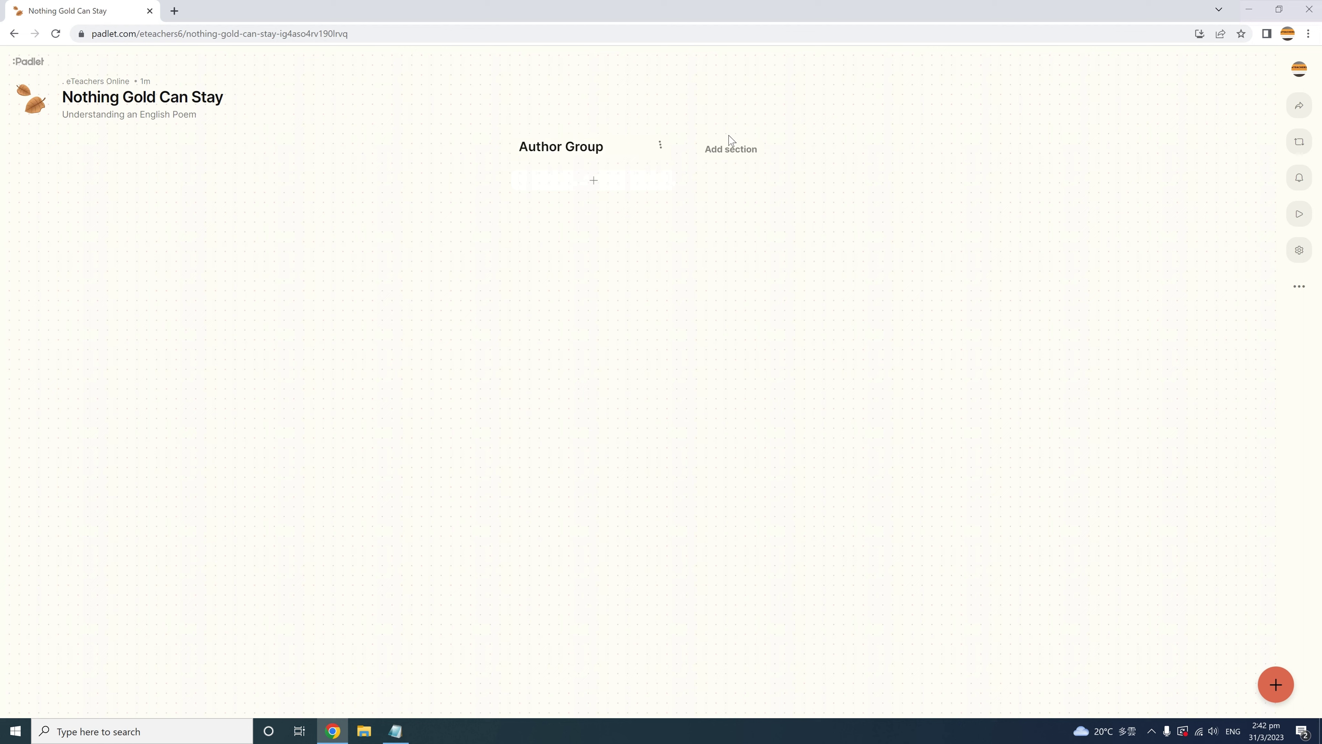
pyautogui.click(731, 152)
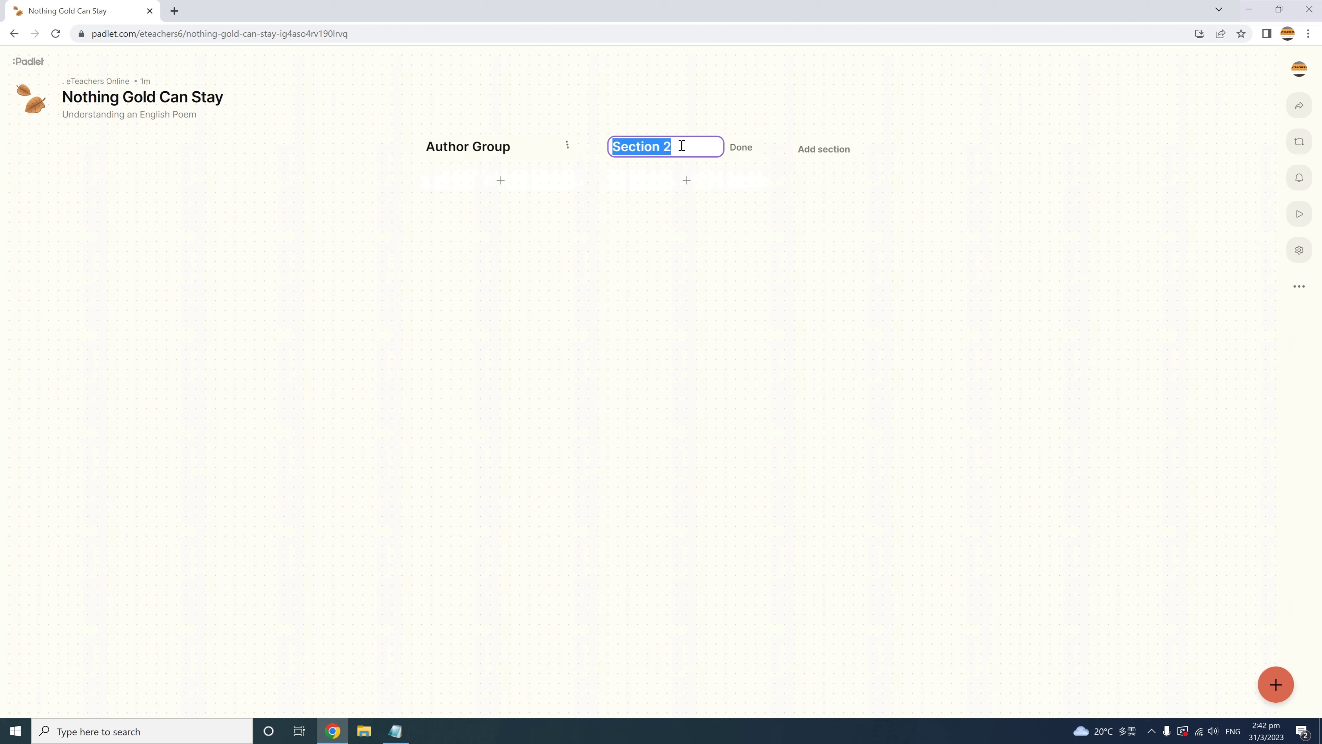
pyautogui.write('Reading Group')
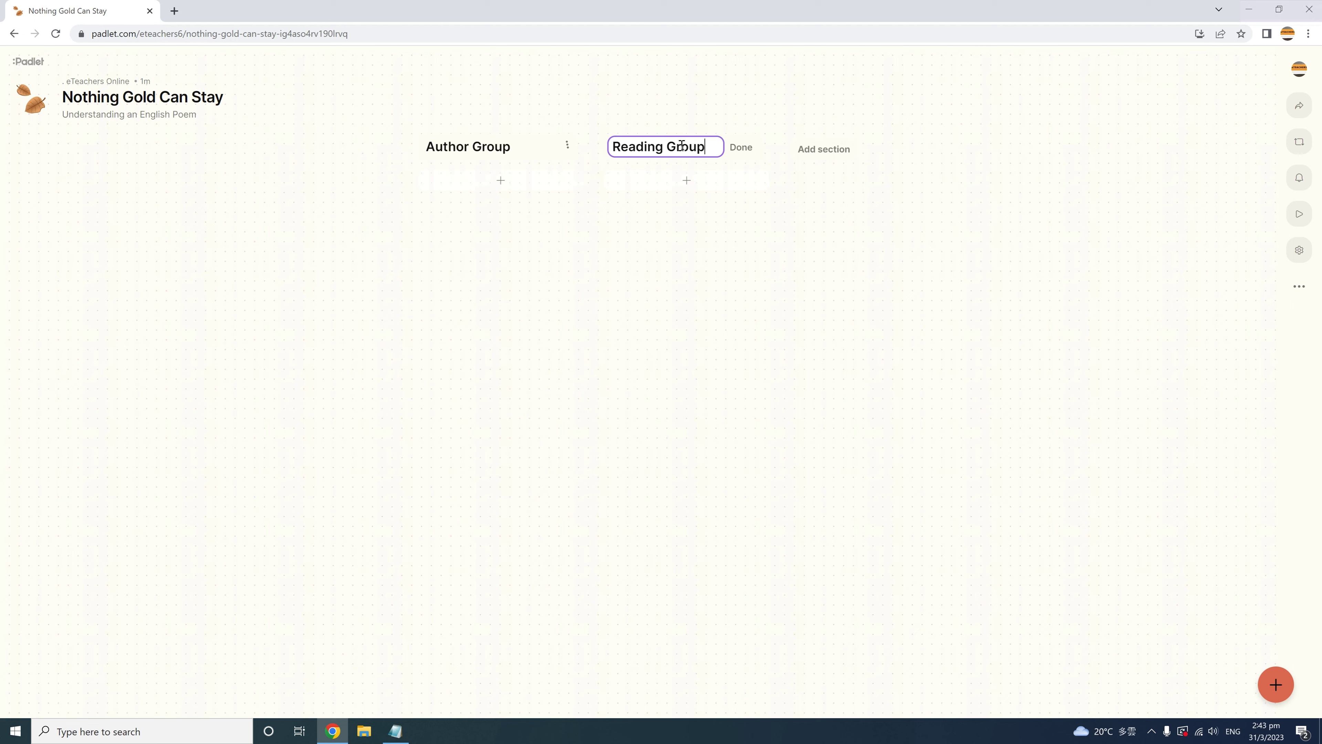
pyautogui.click(740, 147)
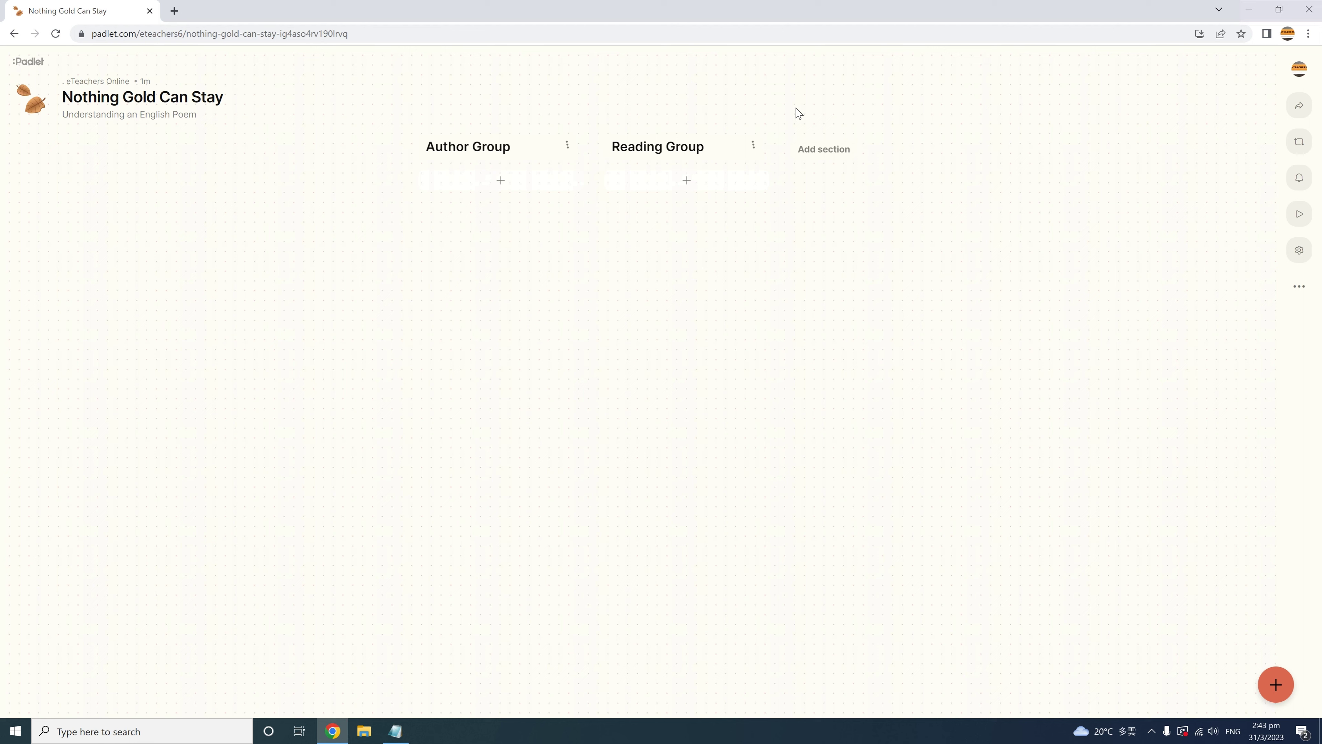
# Add two more sections named Meaning Group and Language Group after Reading Group
pyautogui.click(818, 151)
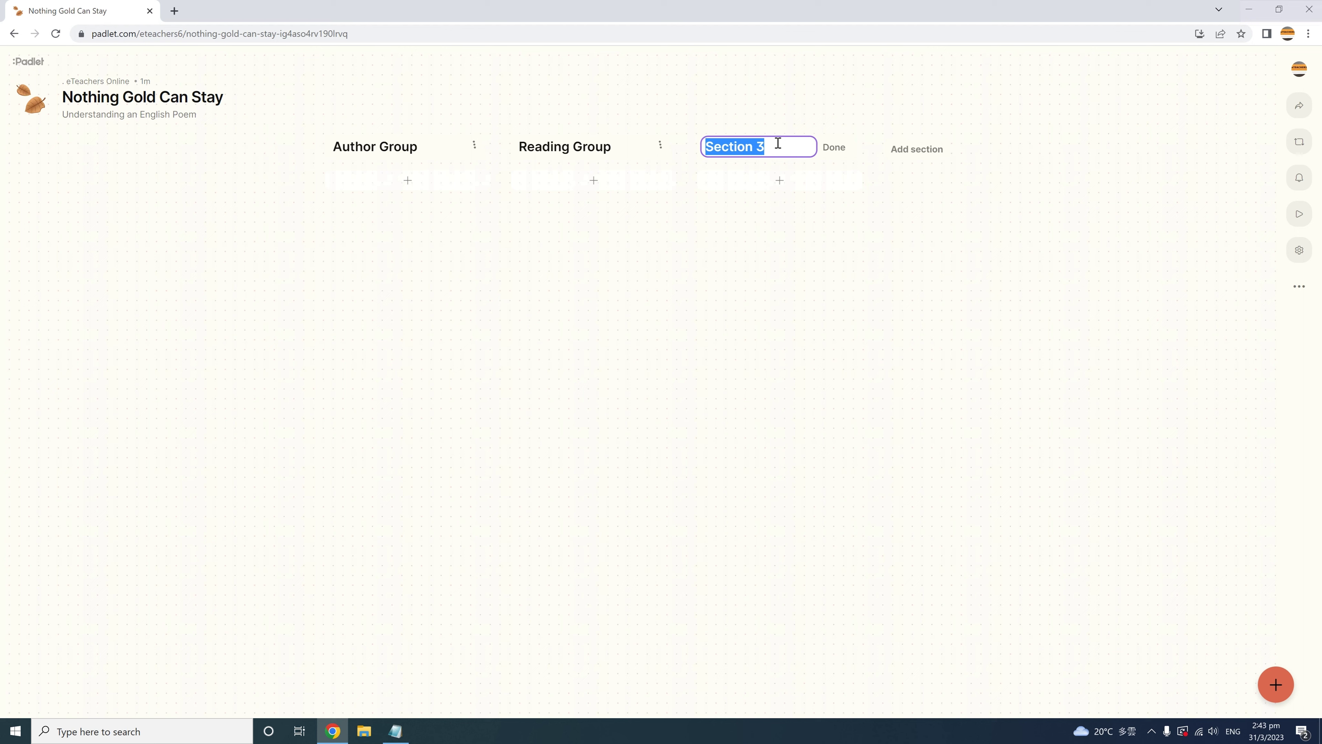
pyautogui.write('Meaning Group')
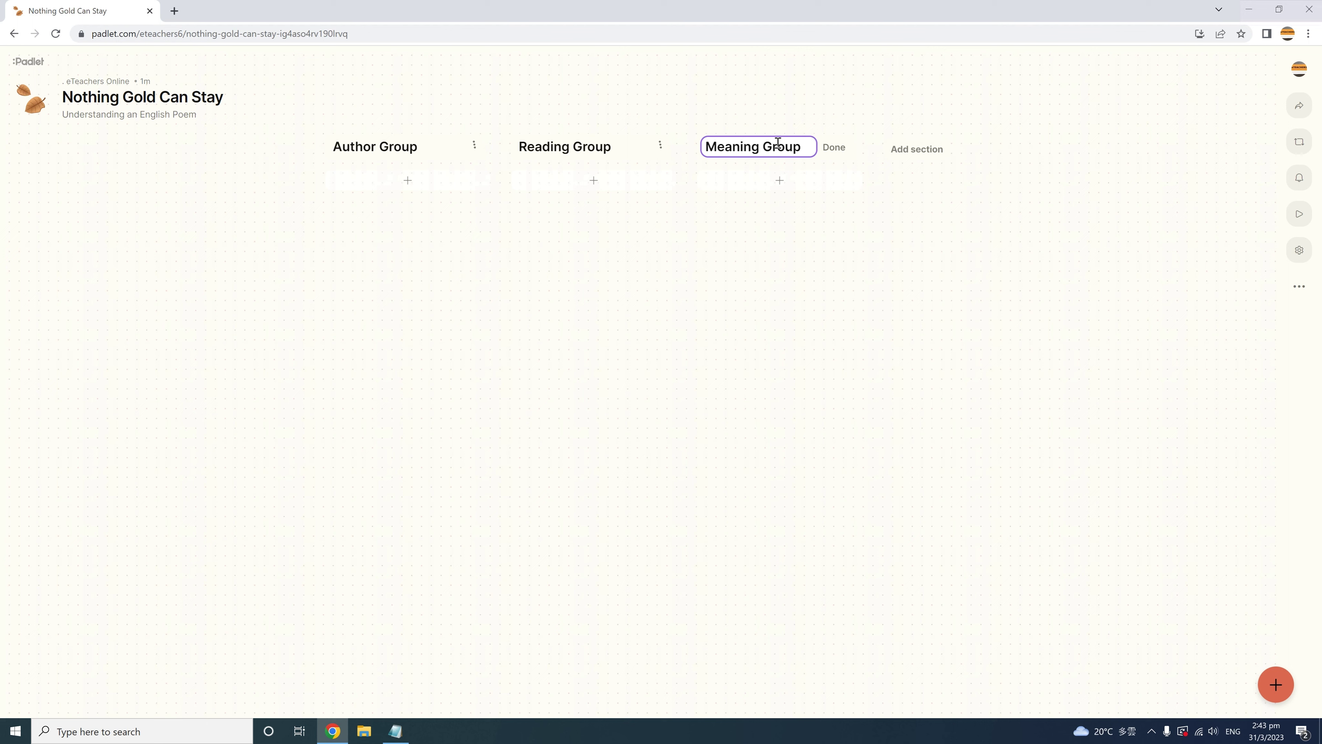
pyautogui.click(833, 151)
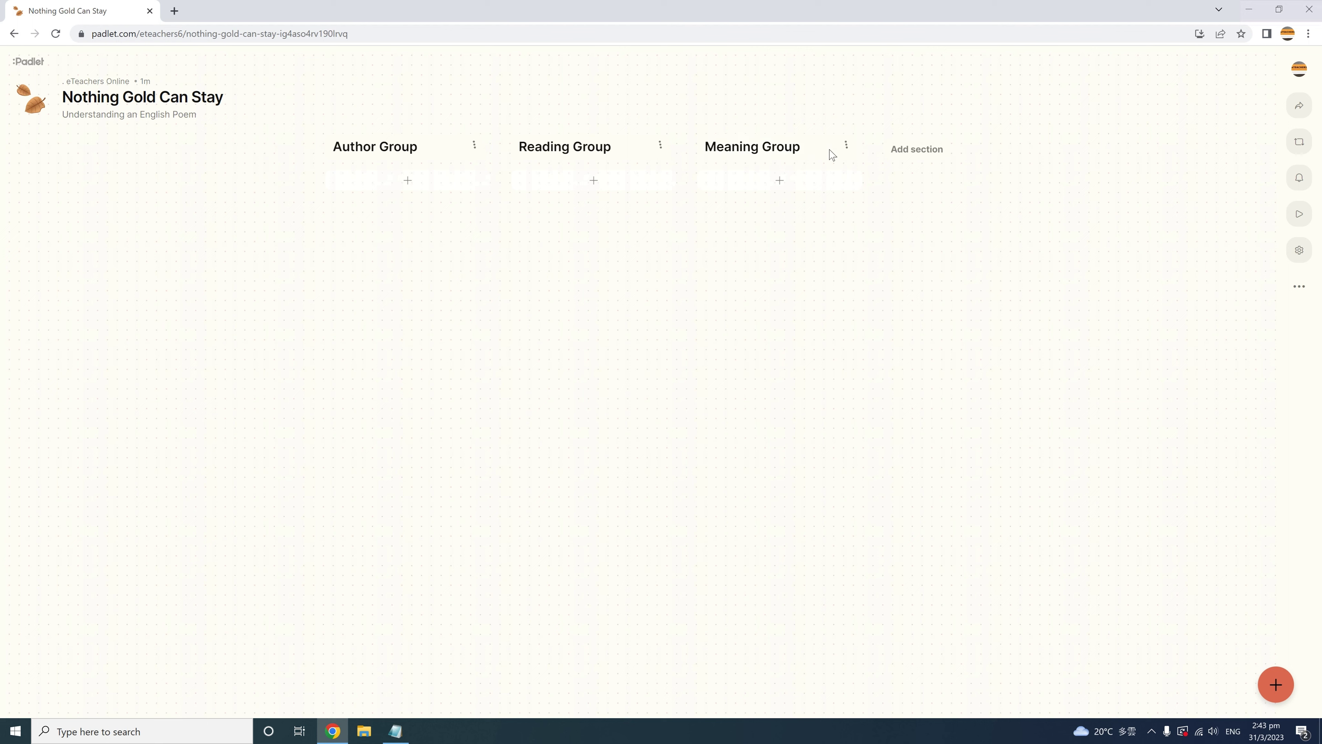
pyautogui.click(917, 149)
pyautogui.write('Language Group')
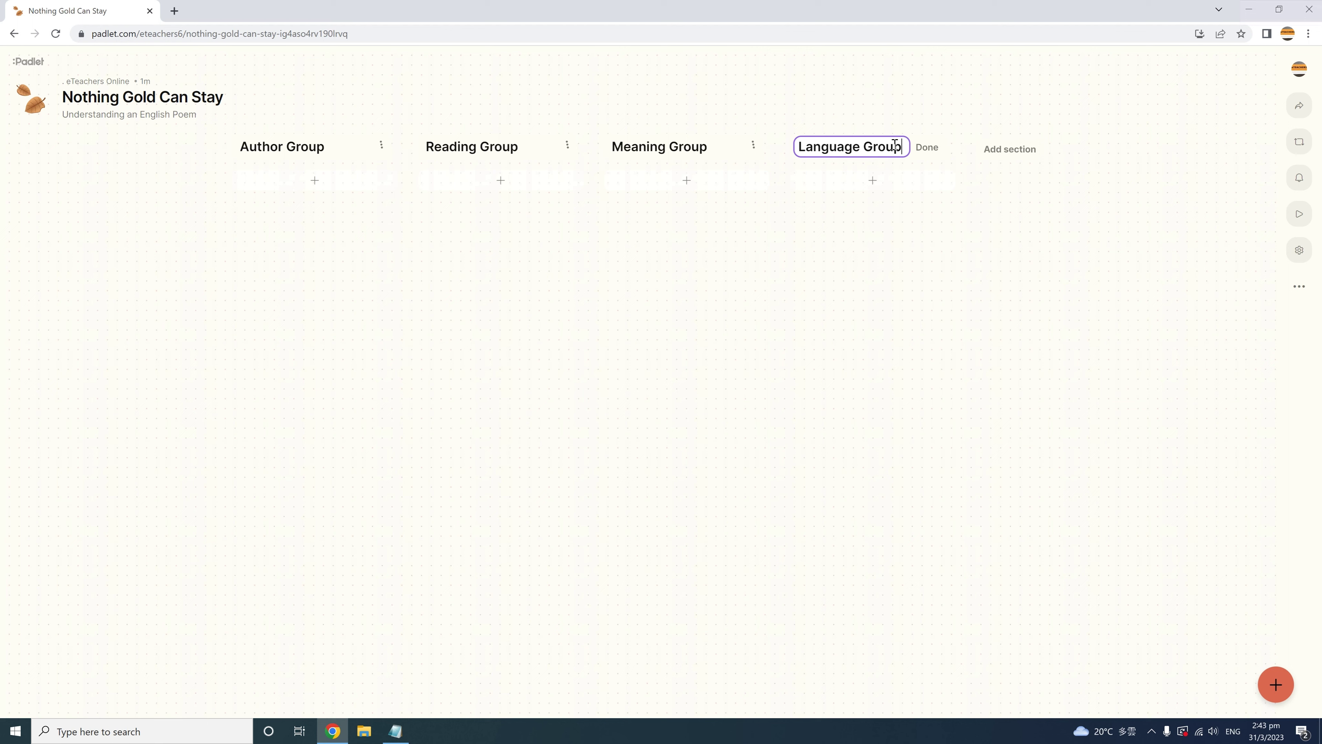
pyautogui.click(926, 148)
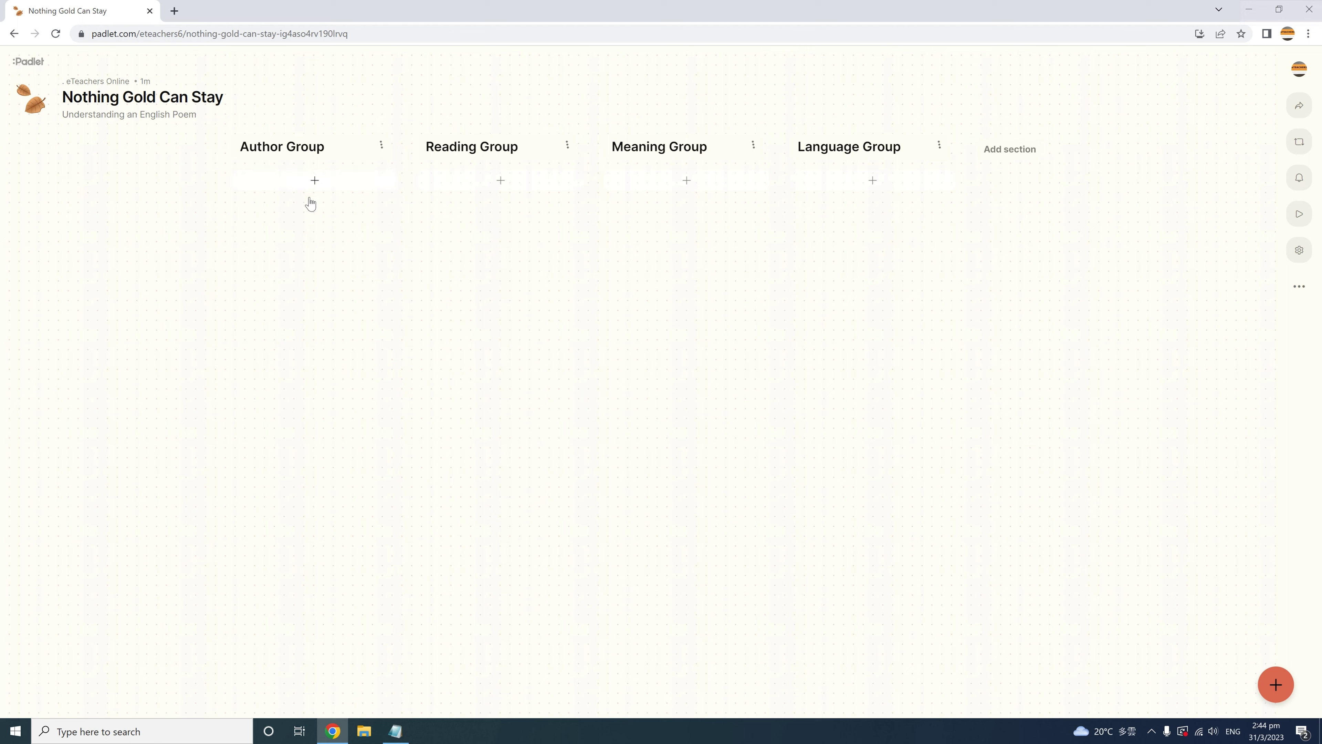
# Start a new post with the subject Robert Frost
pyautogui.click(1266, 683)
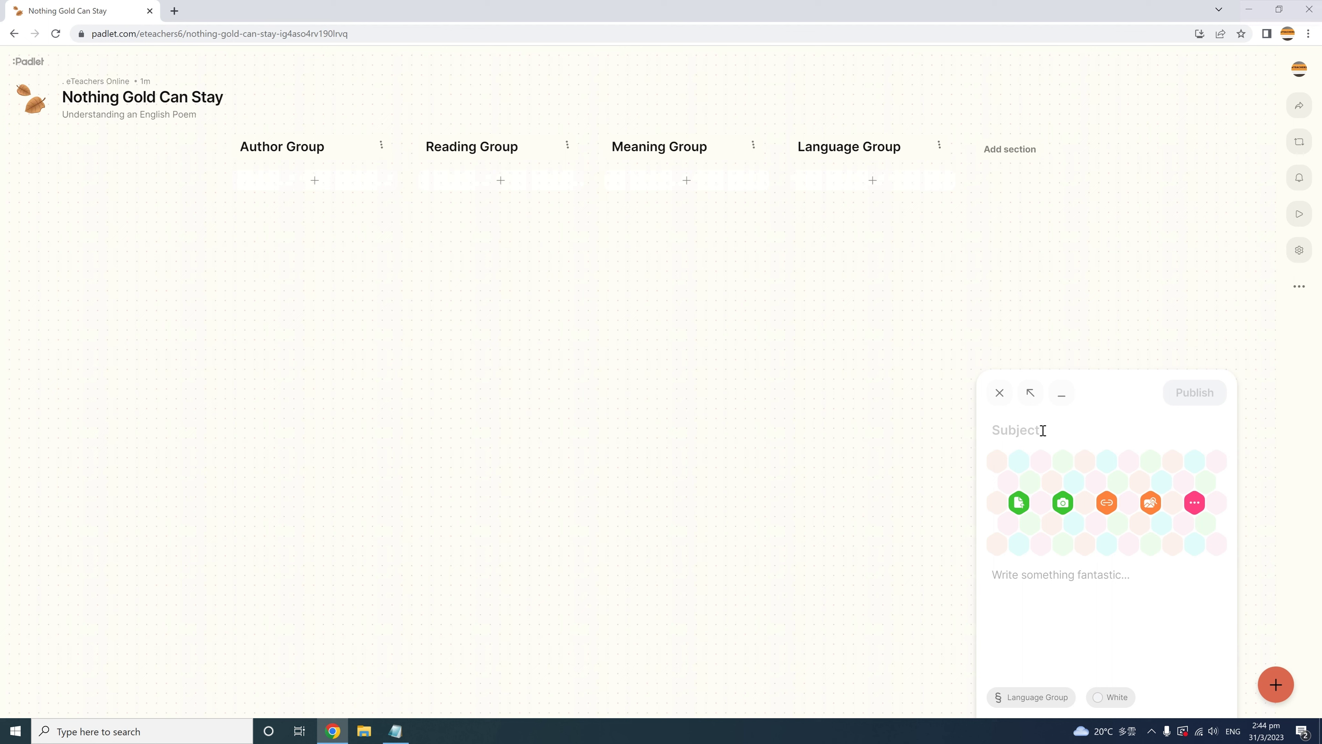
pyautogui.write('Robert Frost')
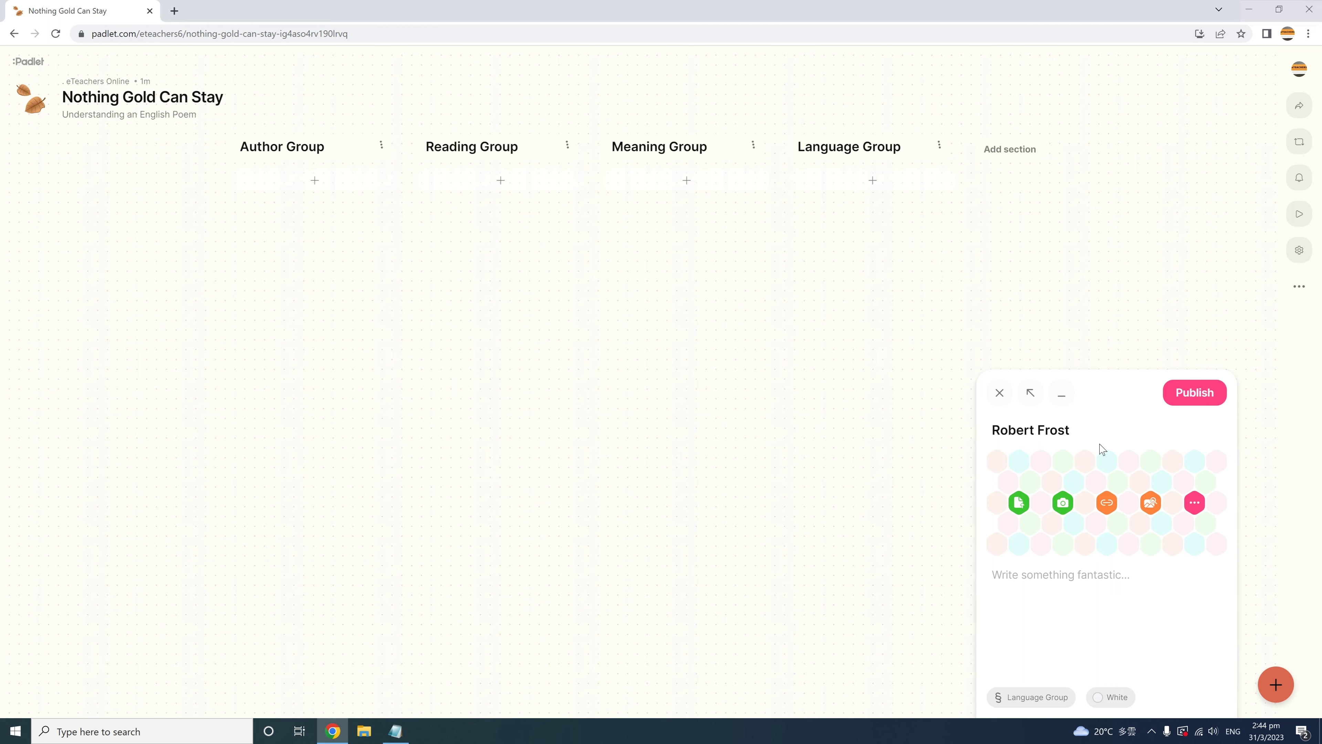
pyautogui.click(1019, 503)
pyautogui.click(1019, 503)
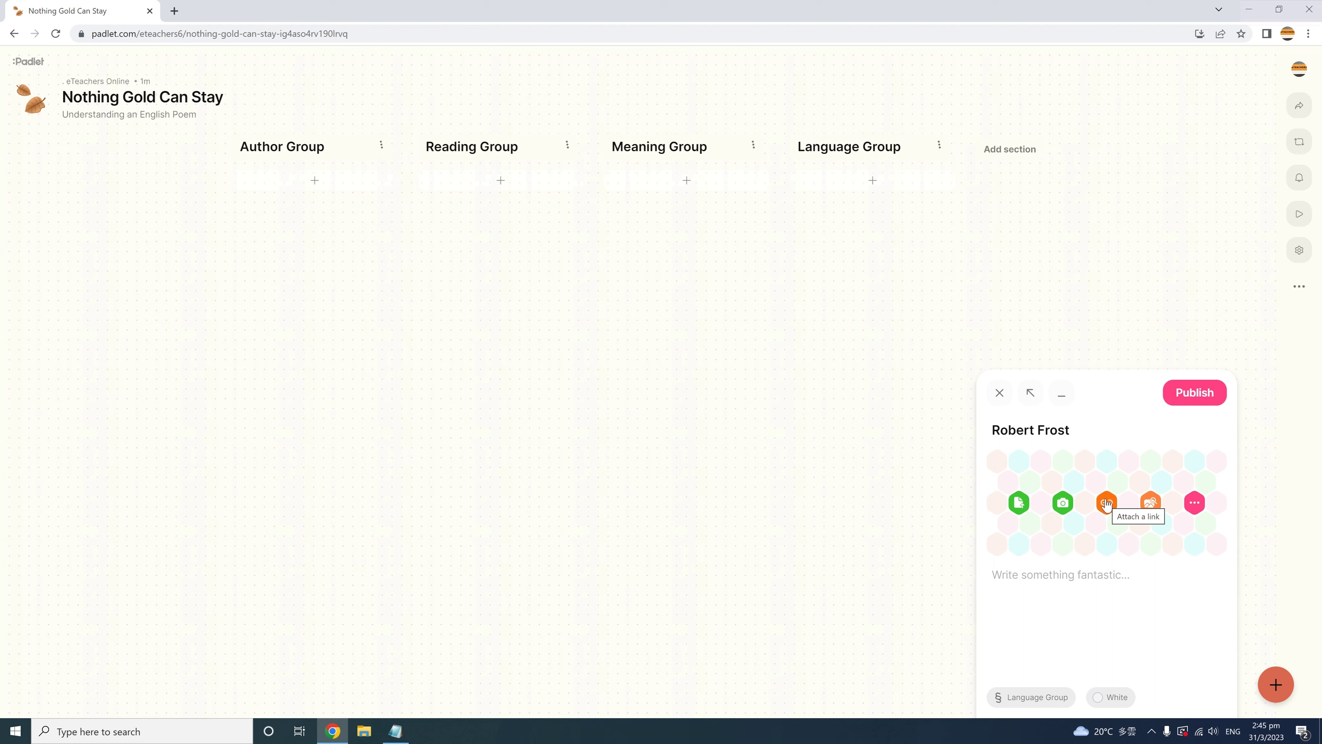
# Allow clipboard access, search images for the suggested Robert Frost, and attach the 1200×1200 color portrait in a dark suit to the post
pyautogui.click(1152, 502)
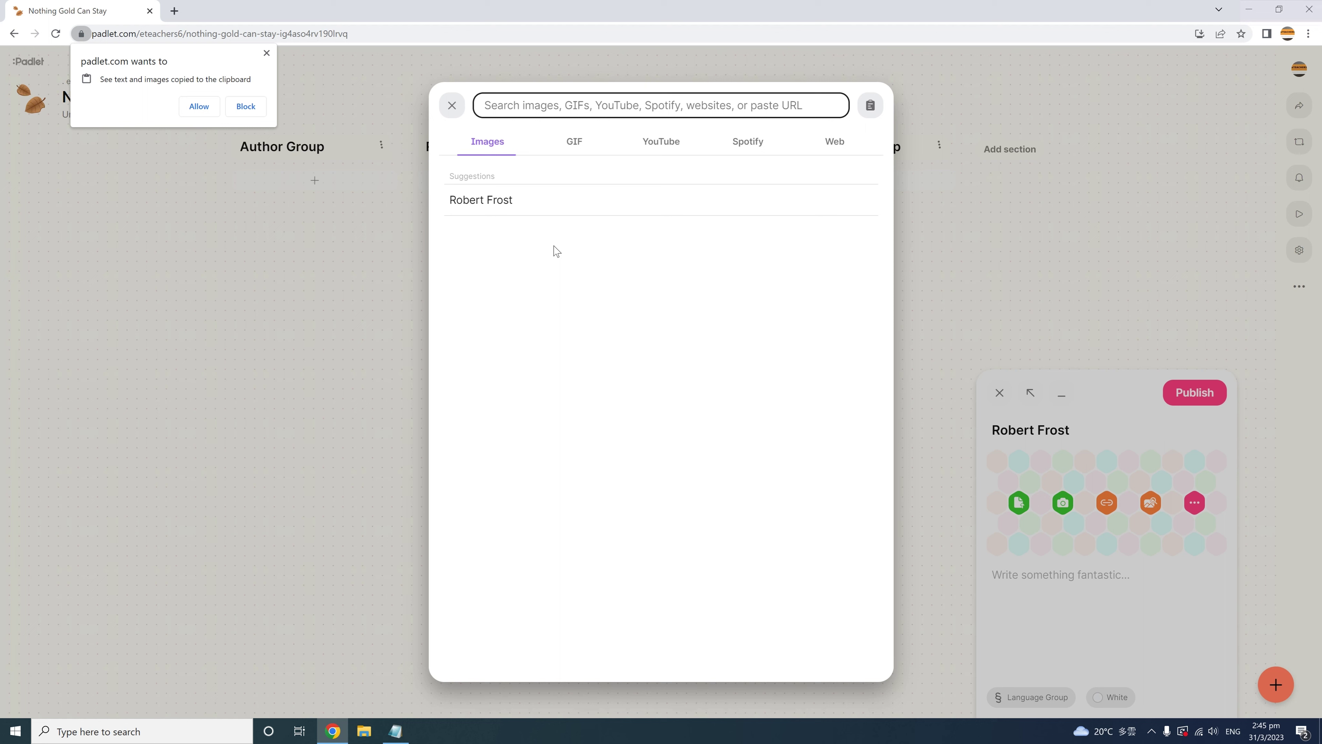
pyautogui.click(198, 107)
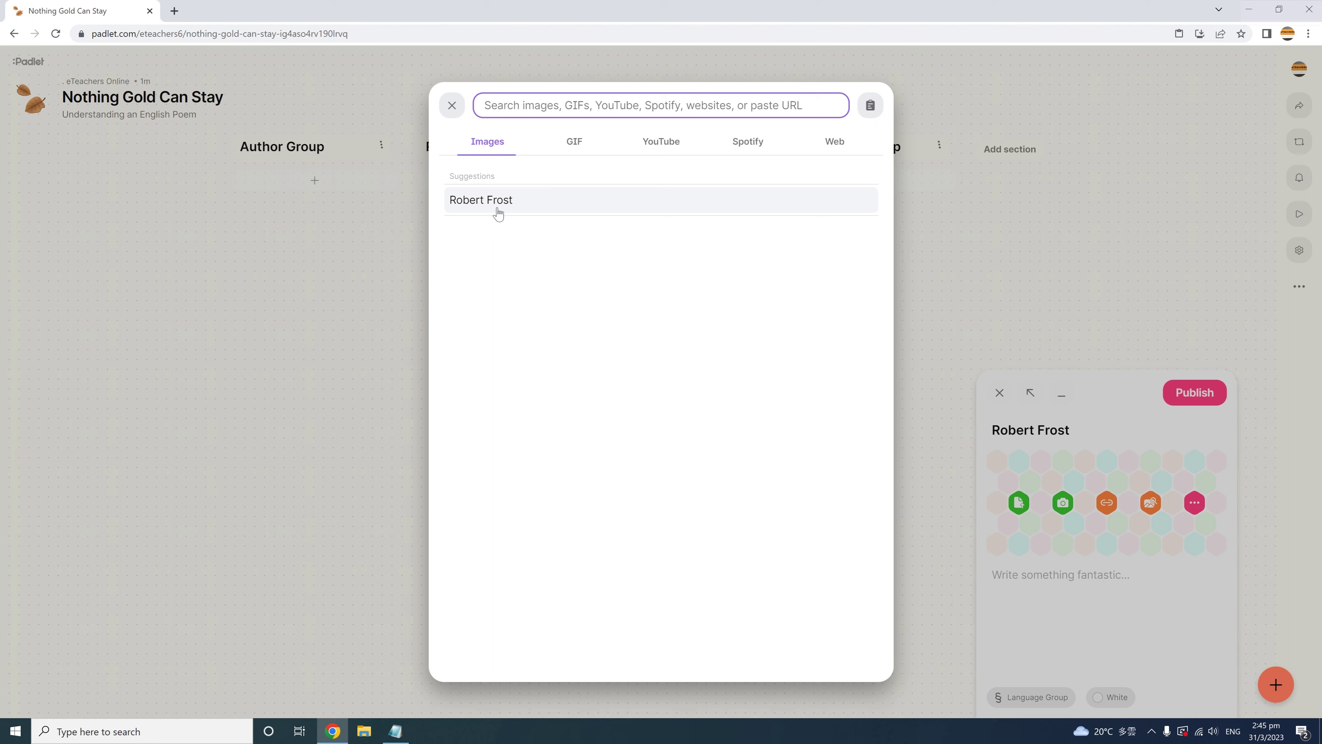
pyautogui.click(498, 213)
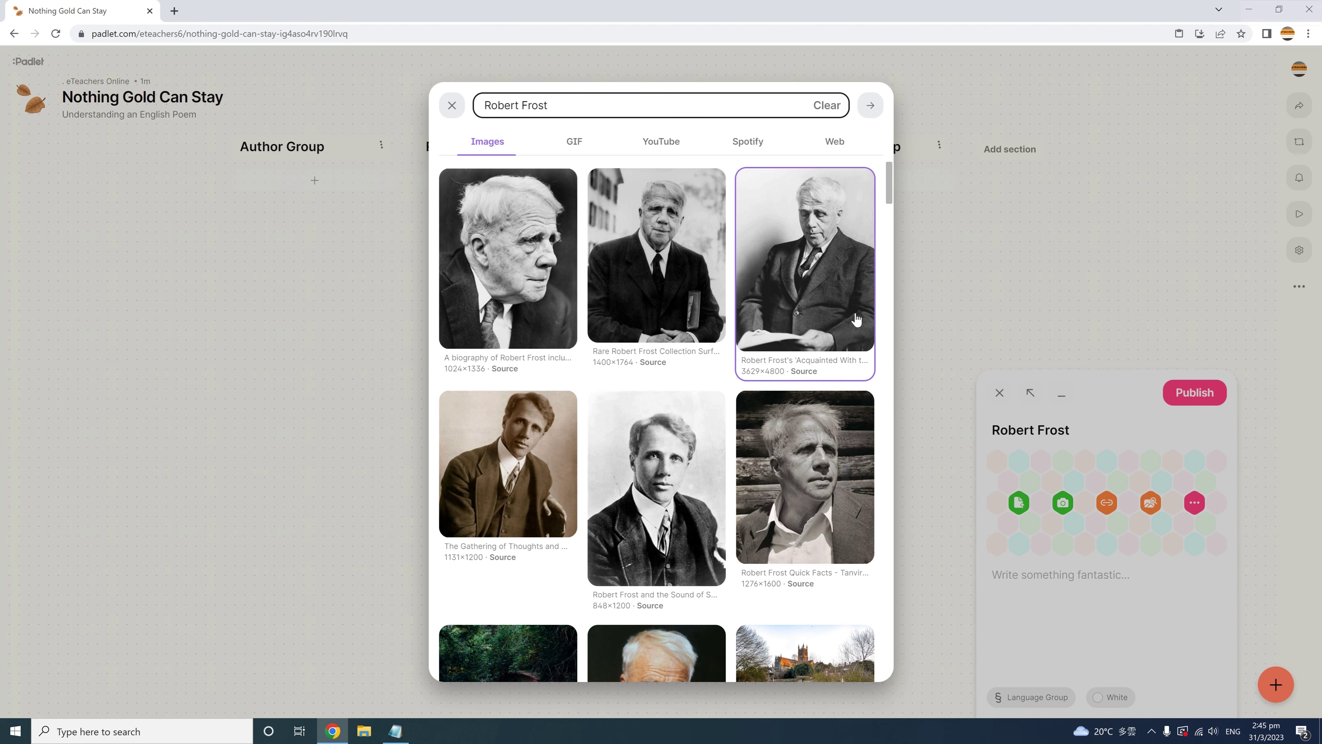
pyautogui.scroll(-3, 888, 350)
pyautogui.scroll(-3, 888, 349)
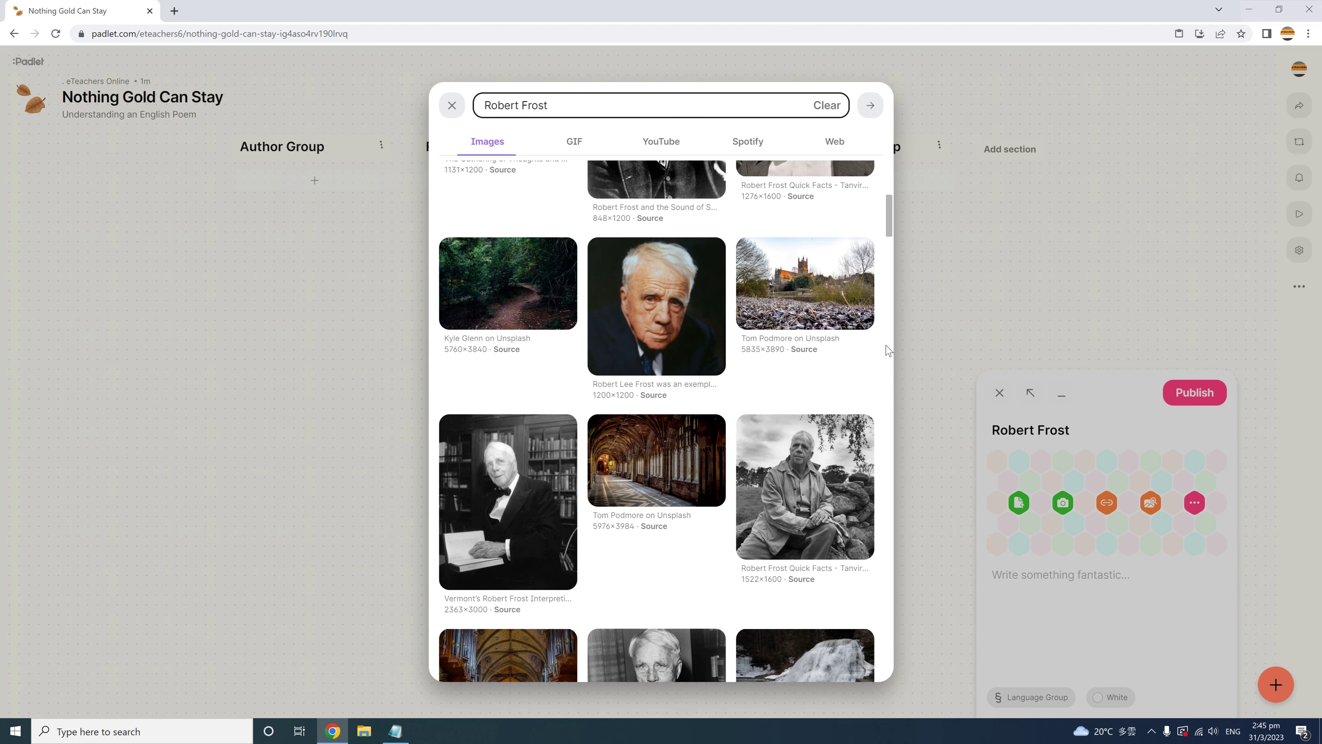
pyautogui.scroll(-1, 888, 349)
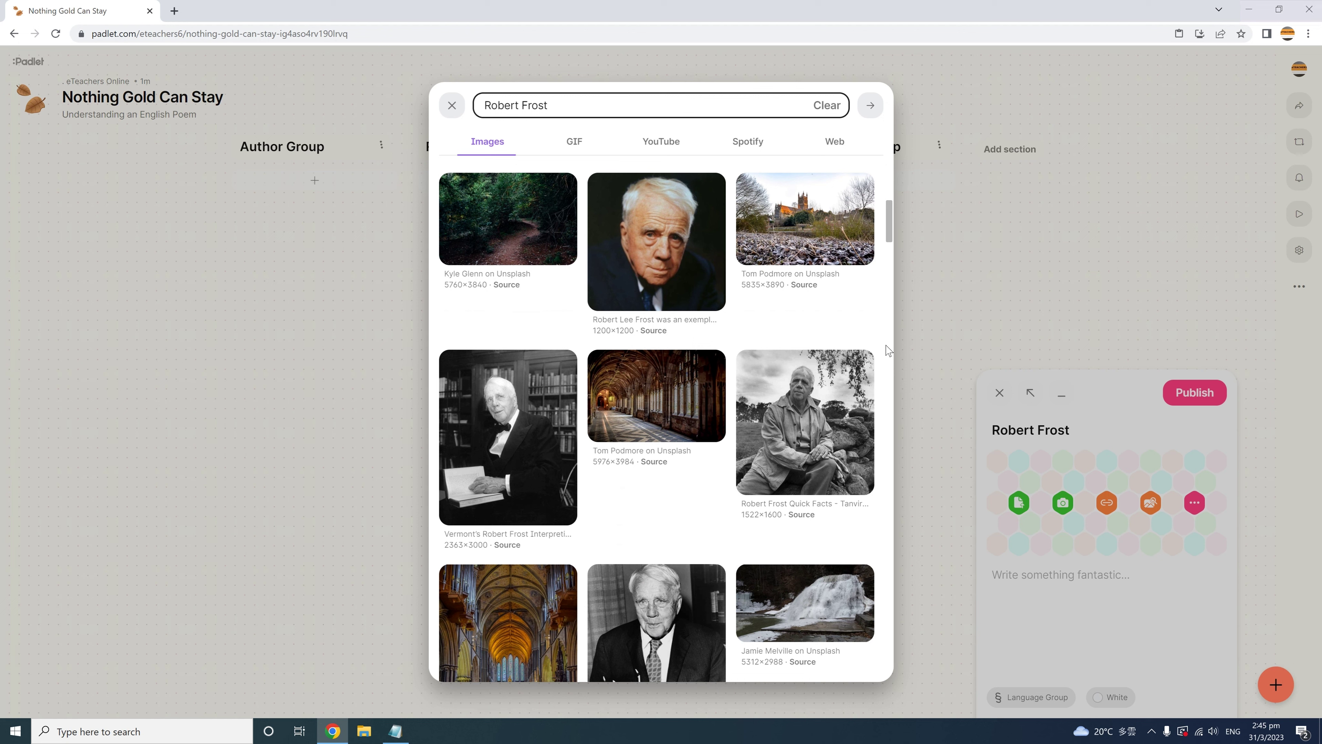
pyautogui.click(666, 251)
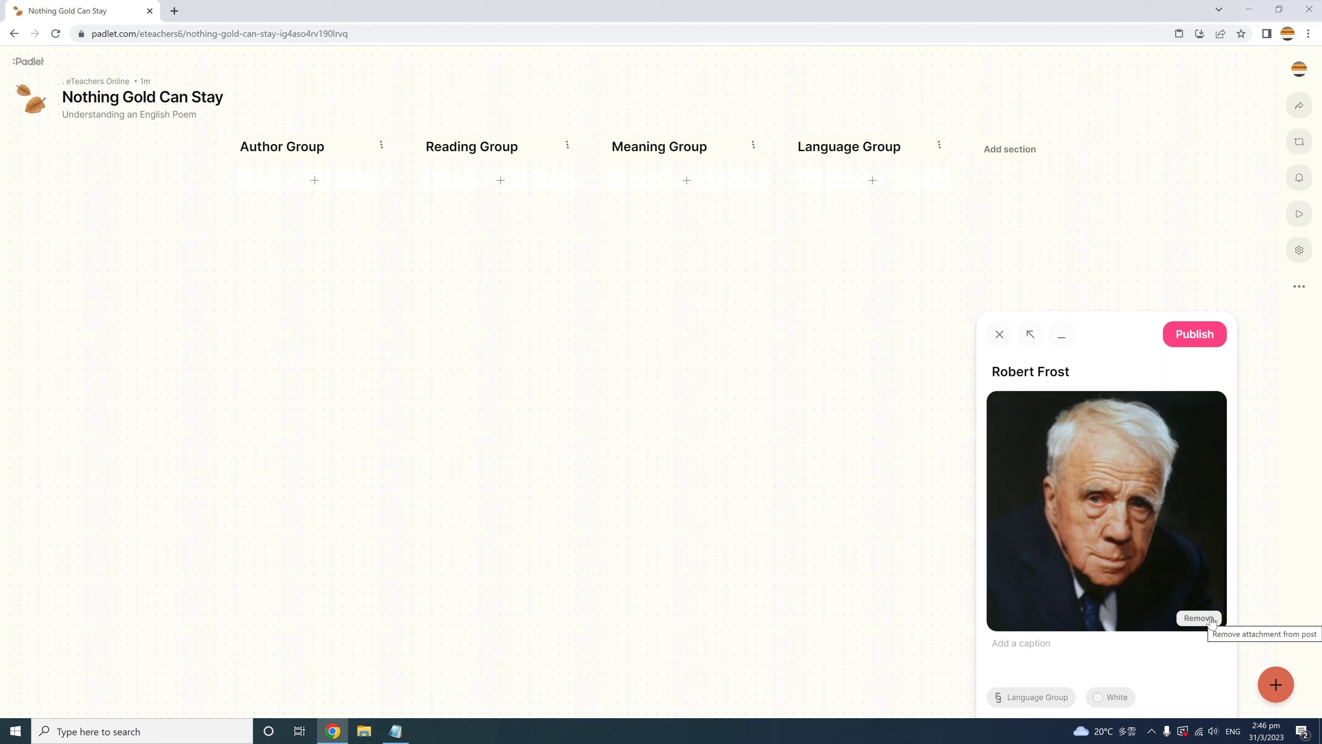
# Publish the Robert Frost post and move it from Language Group into the Author Group section
pyautogui.click(1184, 340)
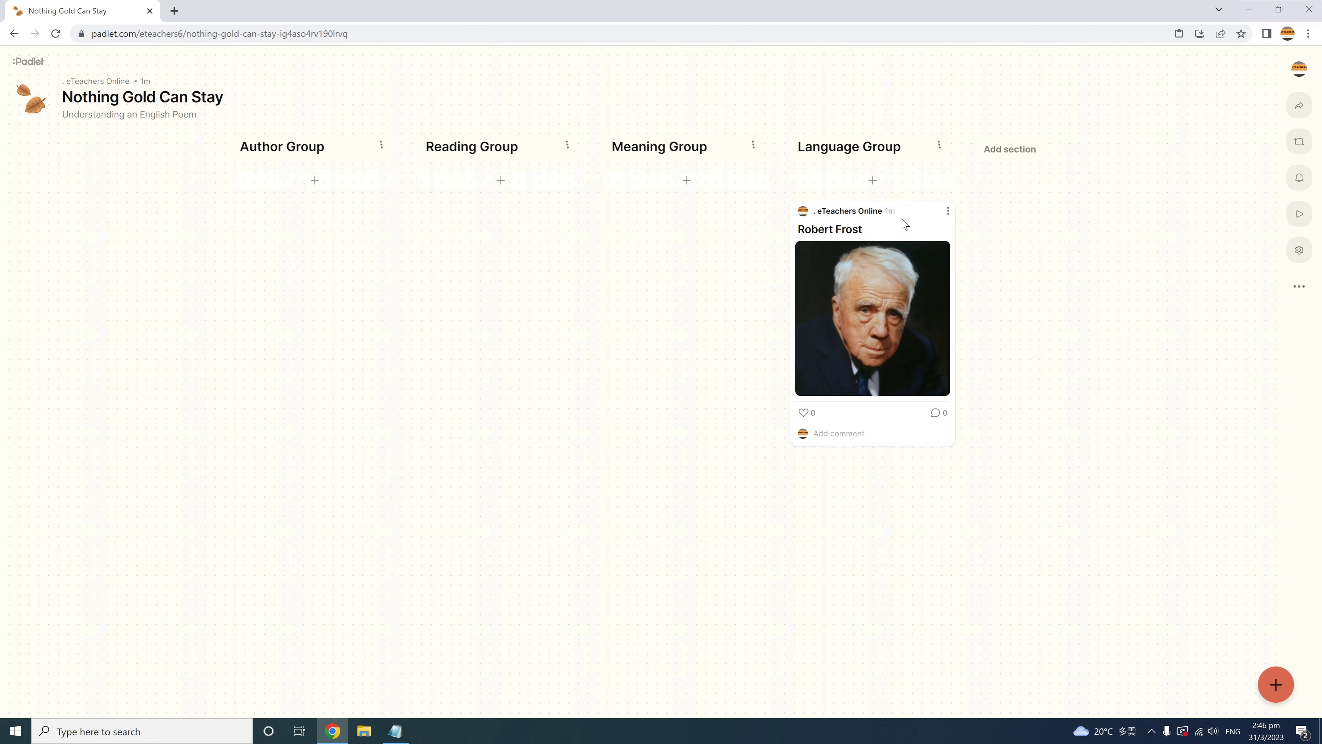
pyautogui.moveTo(904, 217); pyautogui.dragTo(357, 229)
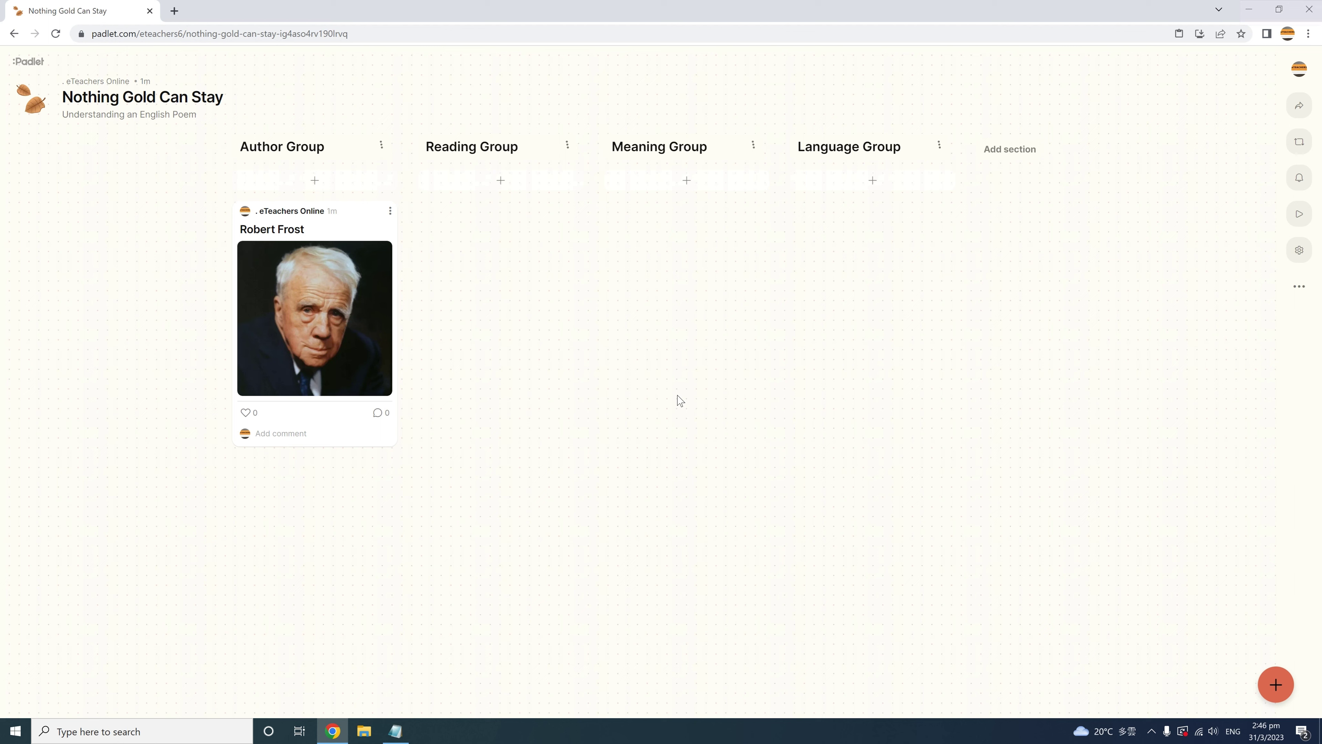
# Start an Author Group post titled "Birthplace of Robert Frost" and look up San Francisco for its location attachment
pyautogui.click(311, 183)
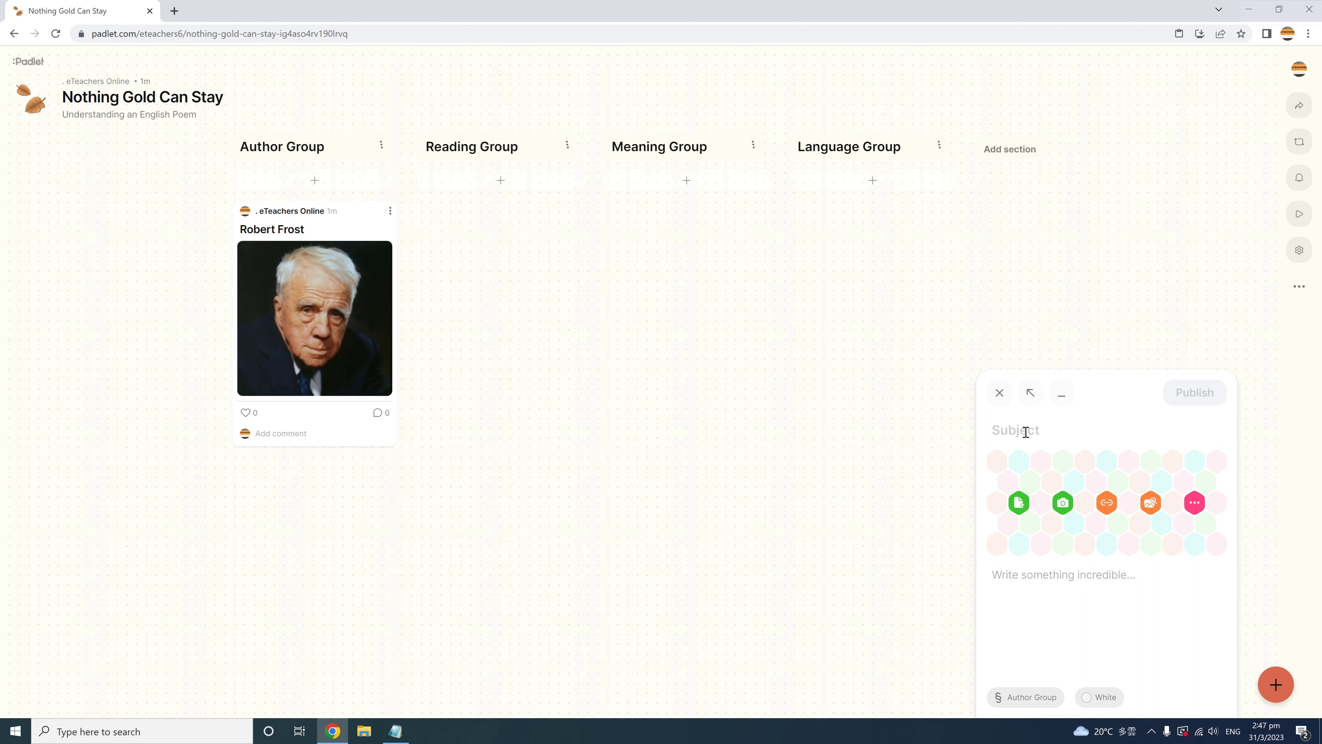
pyautogui.write('Birthplace of Robert Frost')
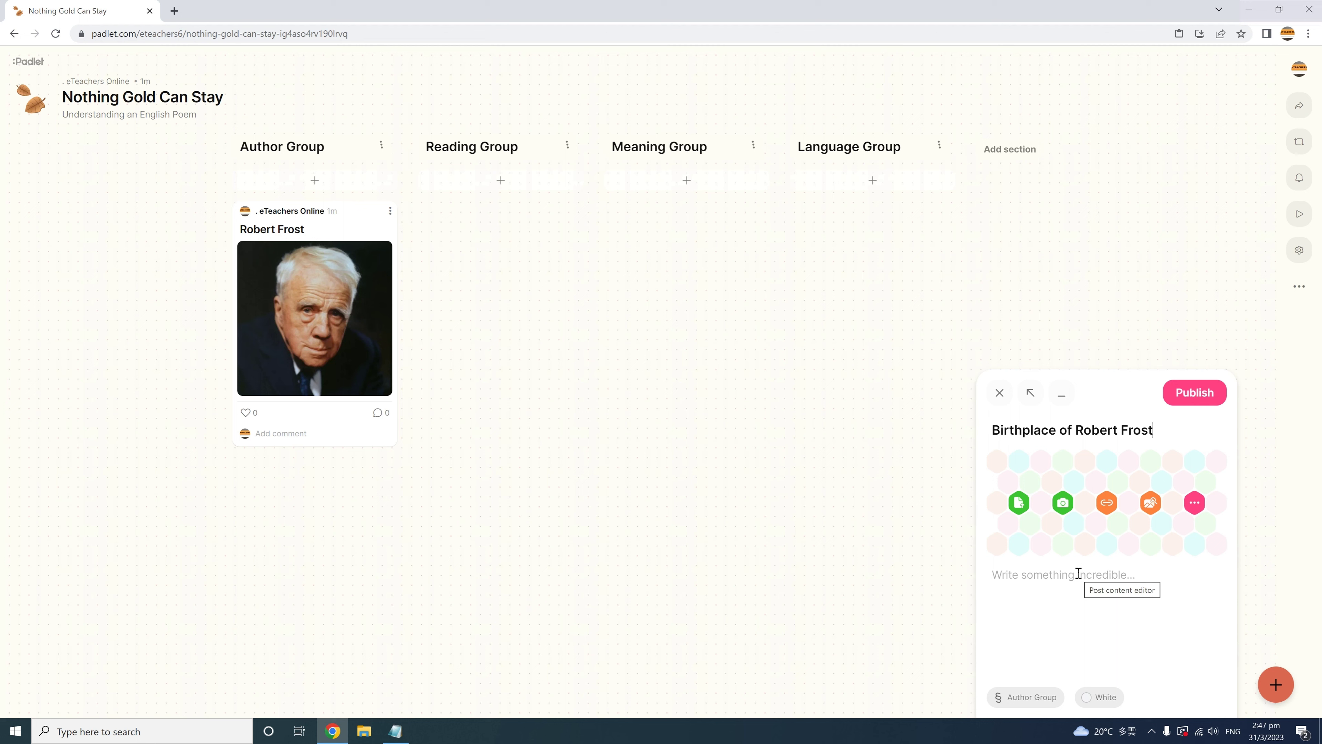
pyautogui.click(1194, 503)
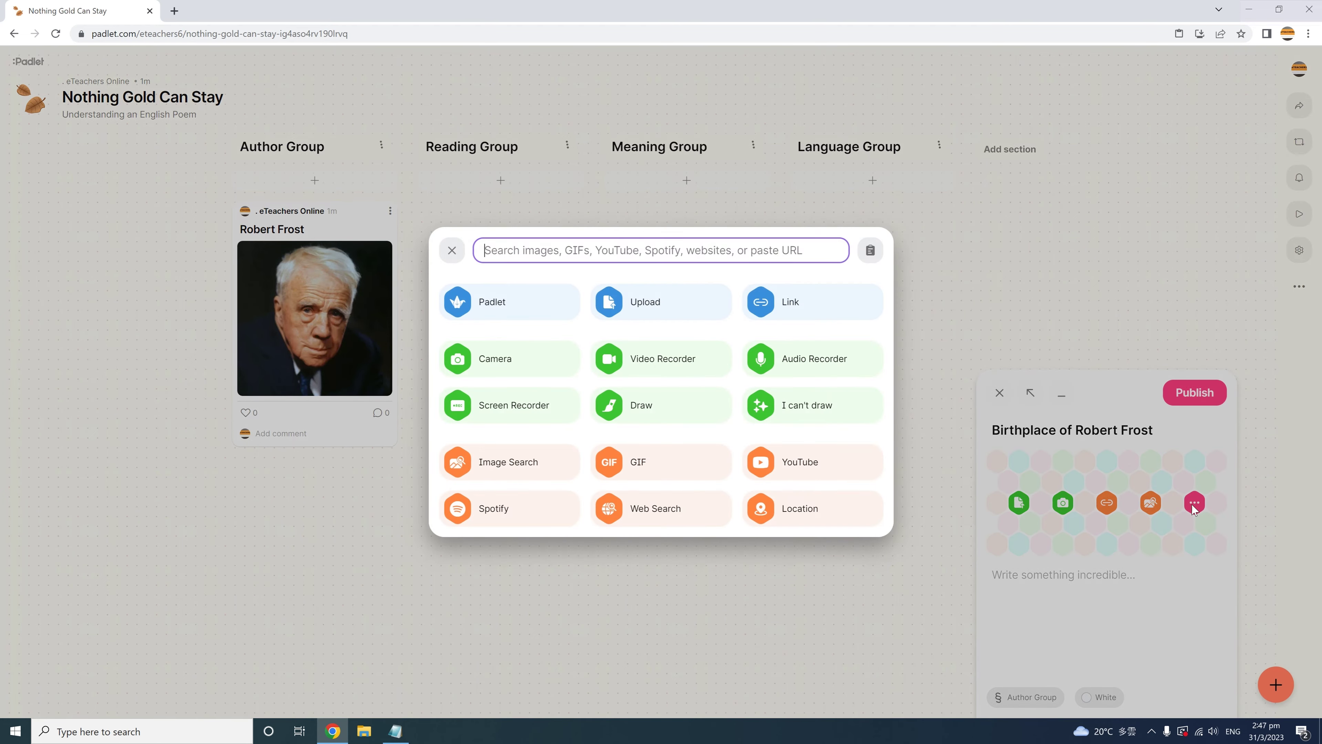
pyautogui.click(799, 522)
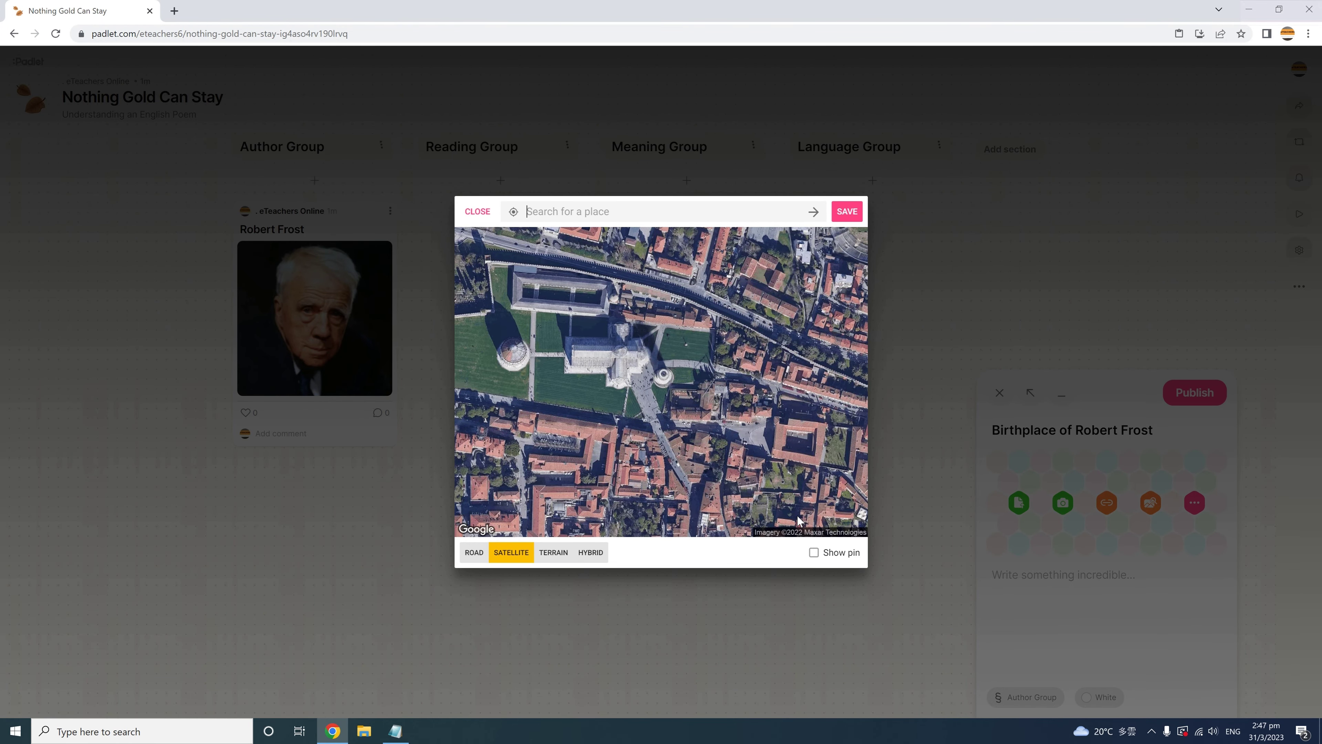
pyautogui.write('San Francisco')
pyautogui.press('Return')
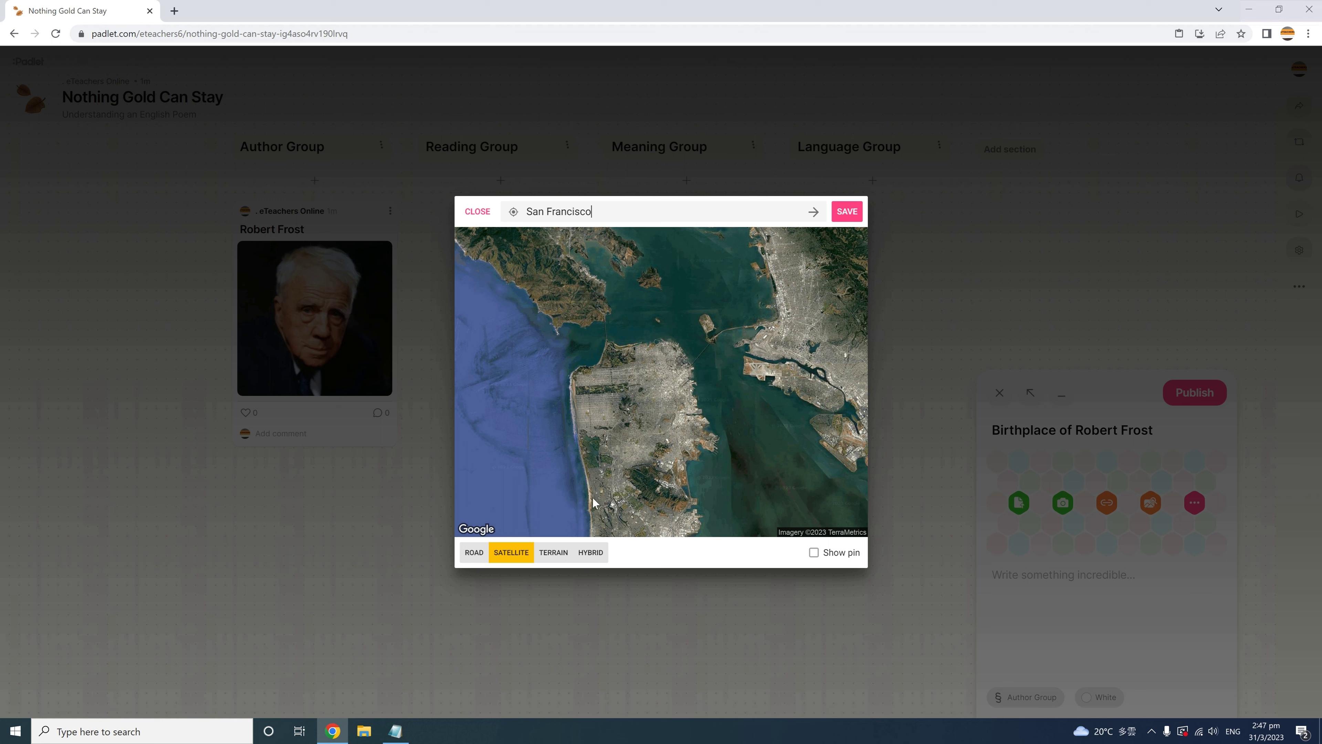
# Try the Satellite, Terrain and Hybrid styles on the San Francisco map and set it to Road
pyautogui.click(474, 553)
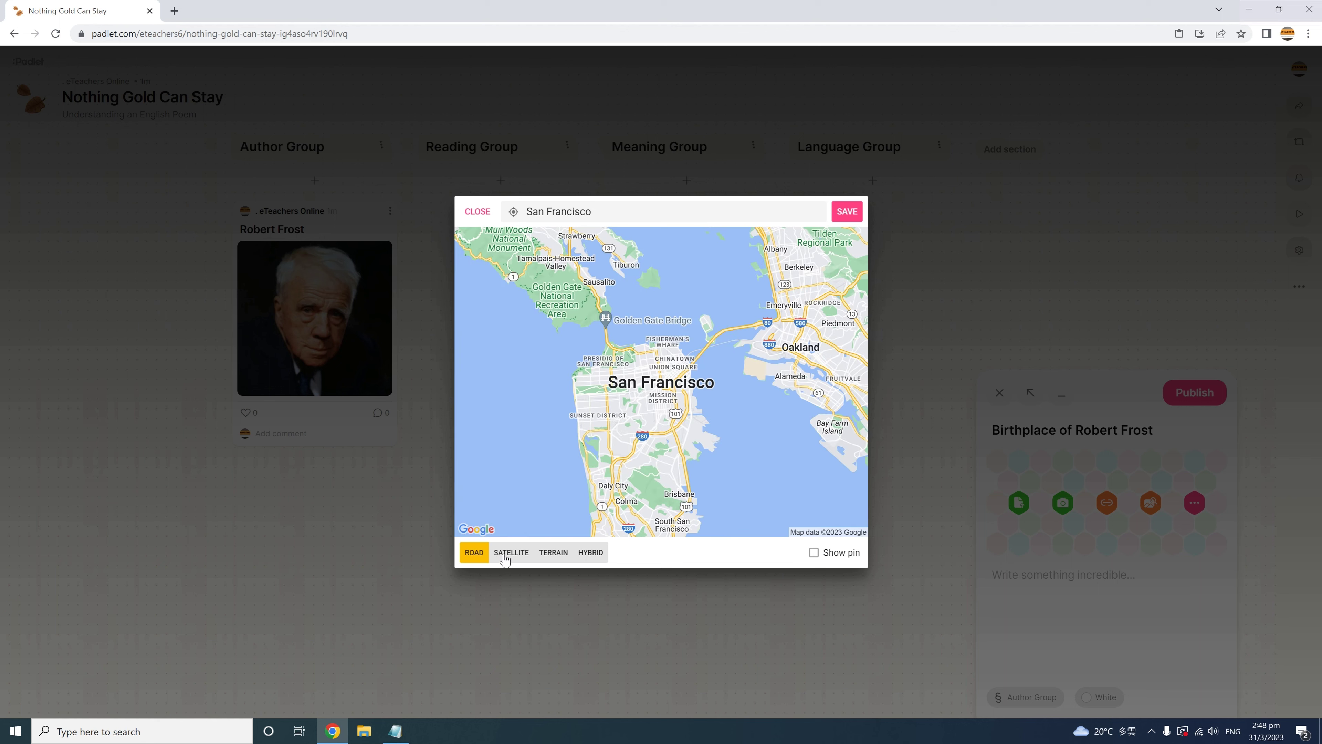
pyautogui.click(511, 552)
pyautogui.click(554, 552)
pyautogui.click(593, 553)
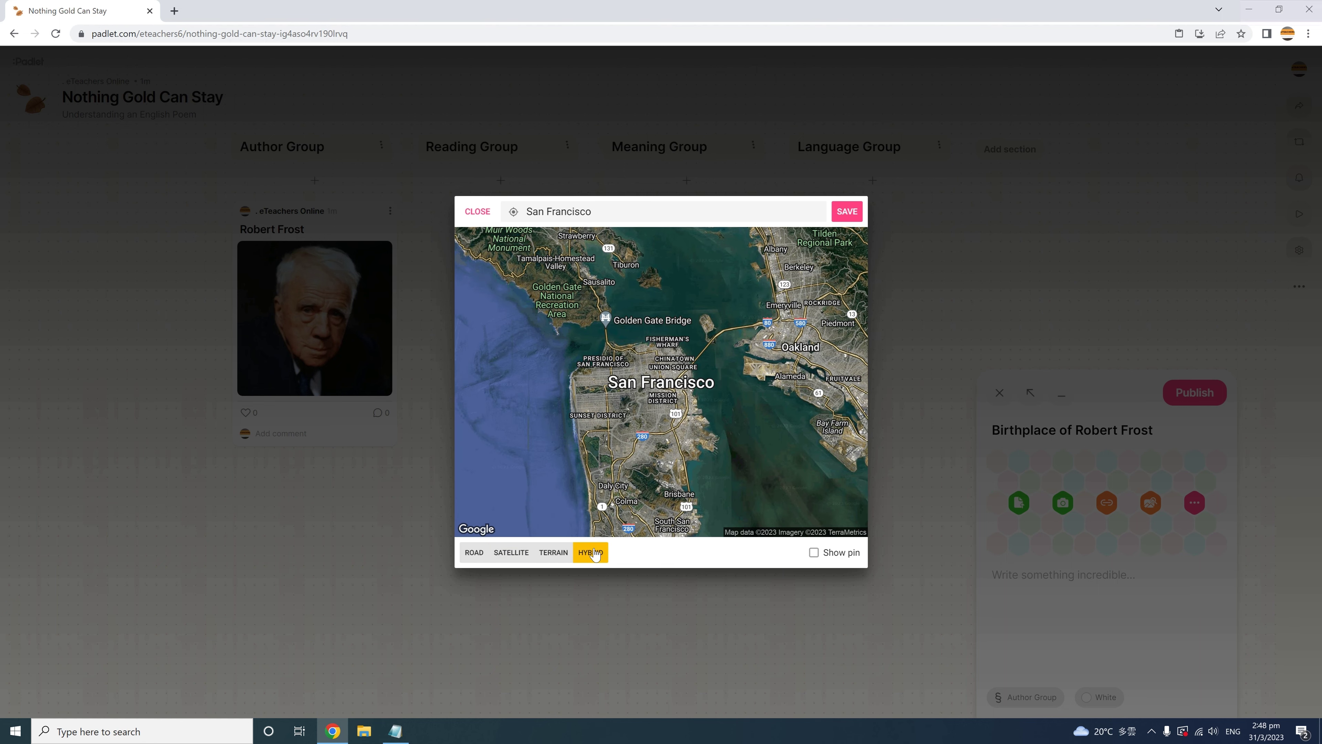
pyautogui.click(474, 552)
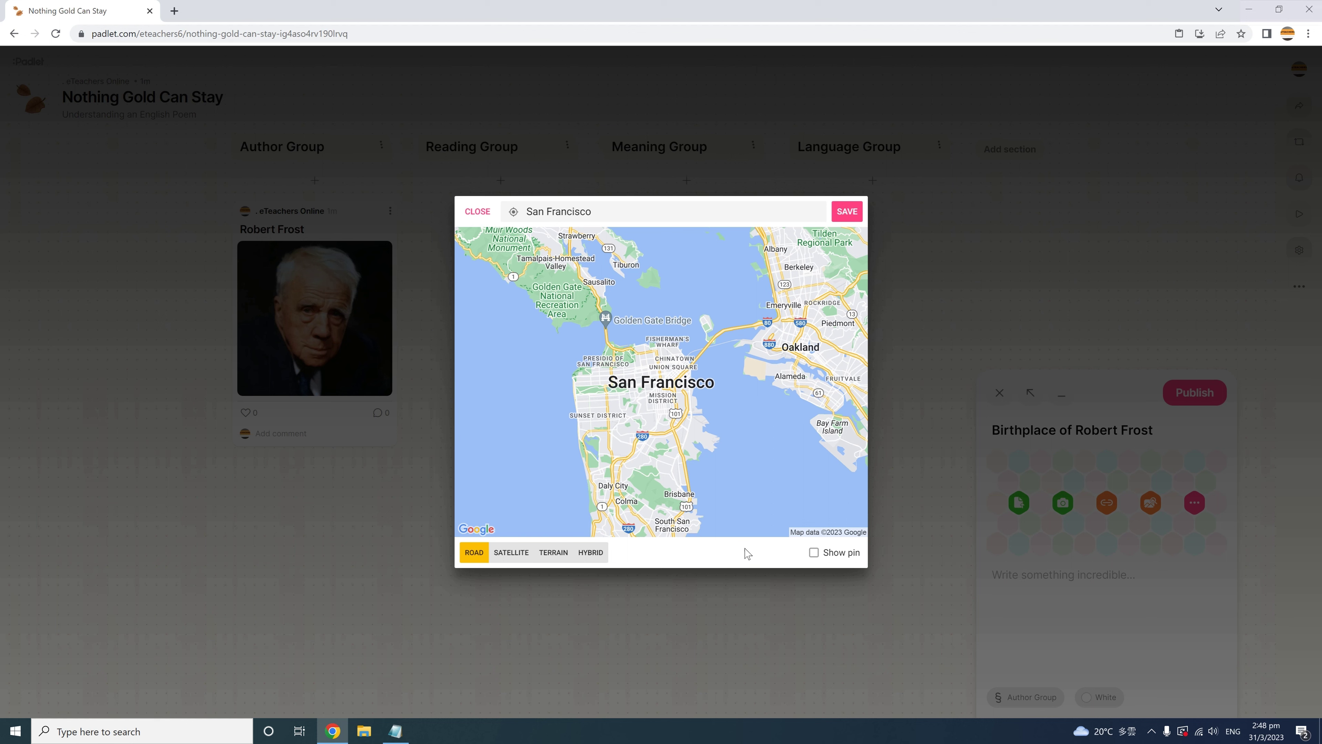
# Show a pin on the San Francisco map, save it as the attachment and publish the "Birthplace of Robert Frost" post
pyautogui.click(813, 554)
pyautogui.click(844, 212)
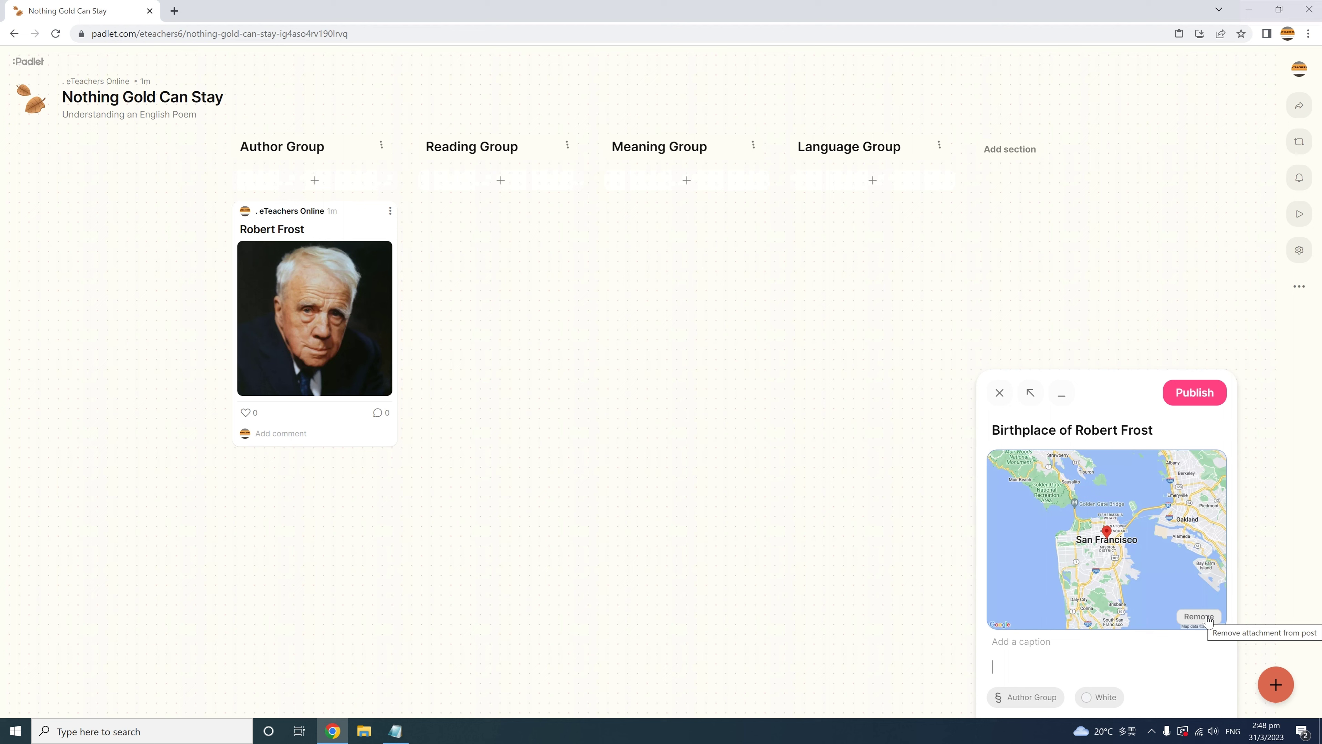
pyautogui.click(1197, 393)
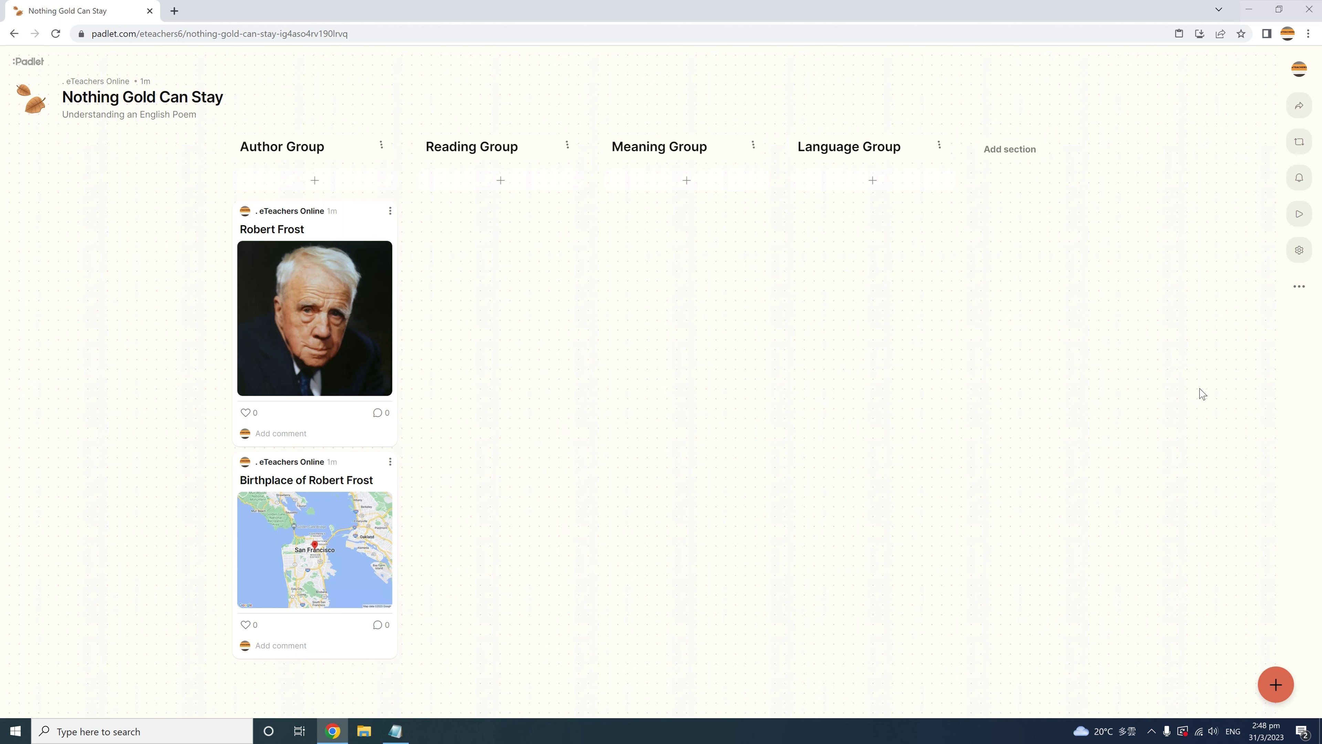
pyautogui.click(316, 181)
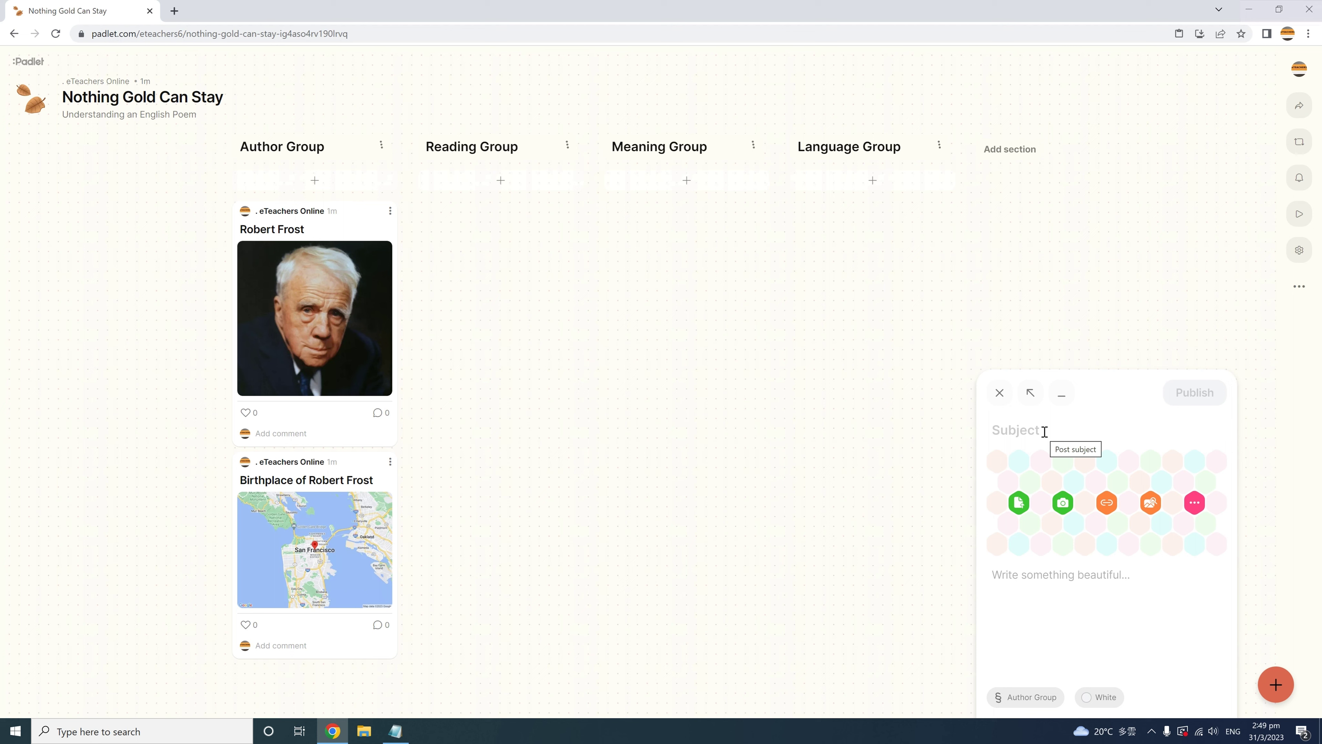
pyautogui.write('More about Robert Frost')
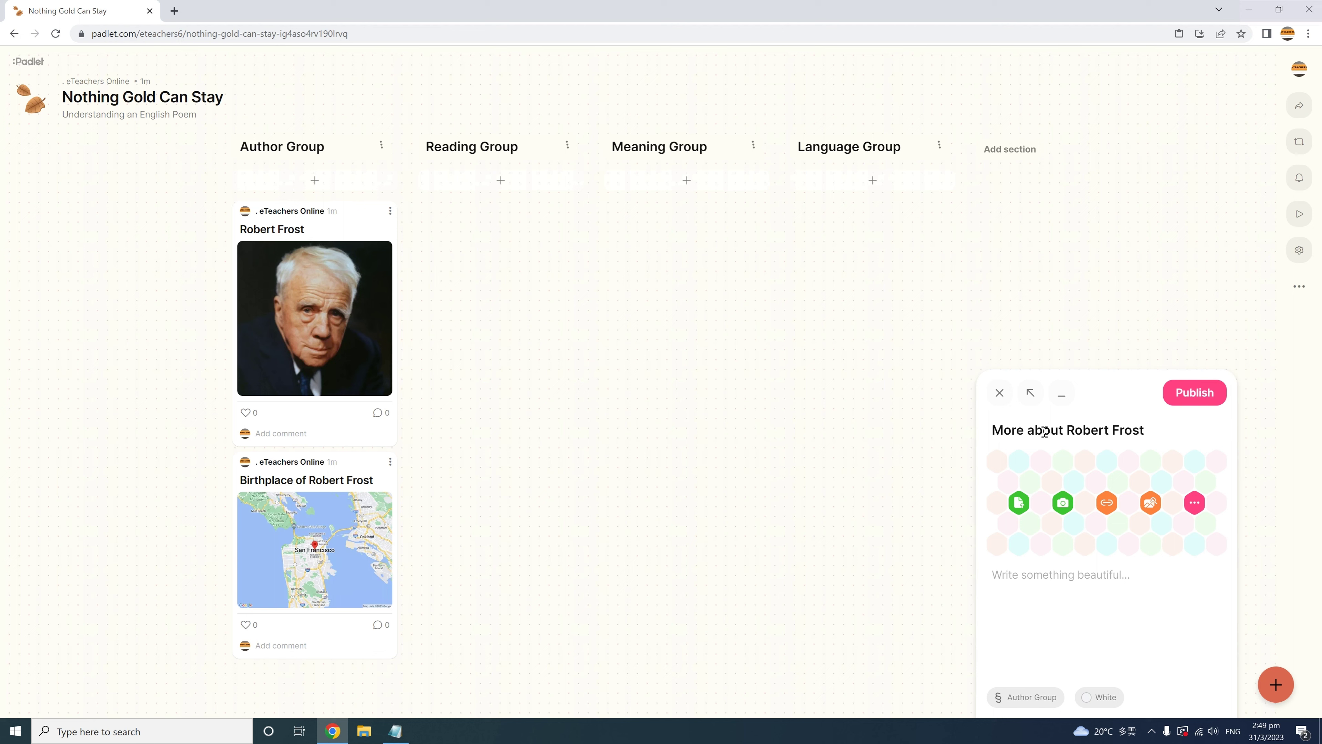
pyautogui.click(1107, 504)
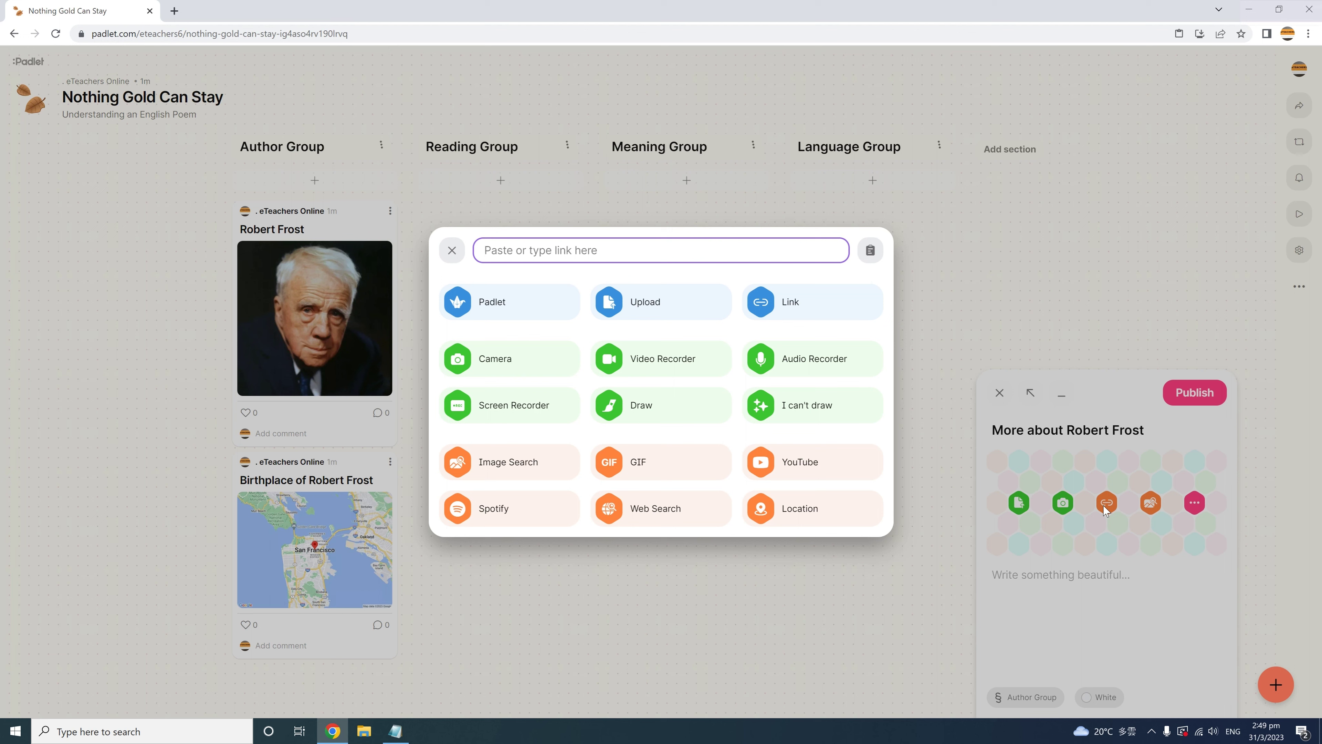
pyautogui.write('https://www.poetryfoundation.org/poets/robert-frost')
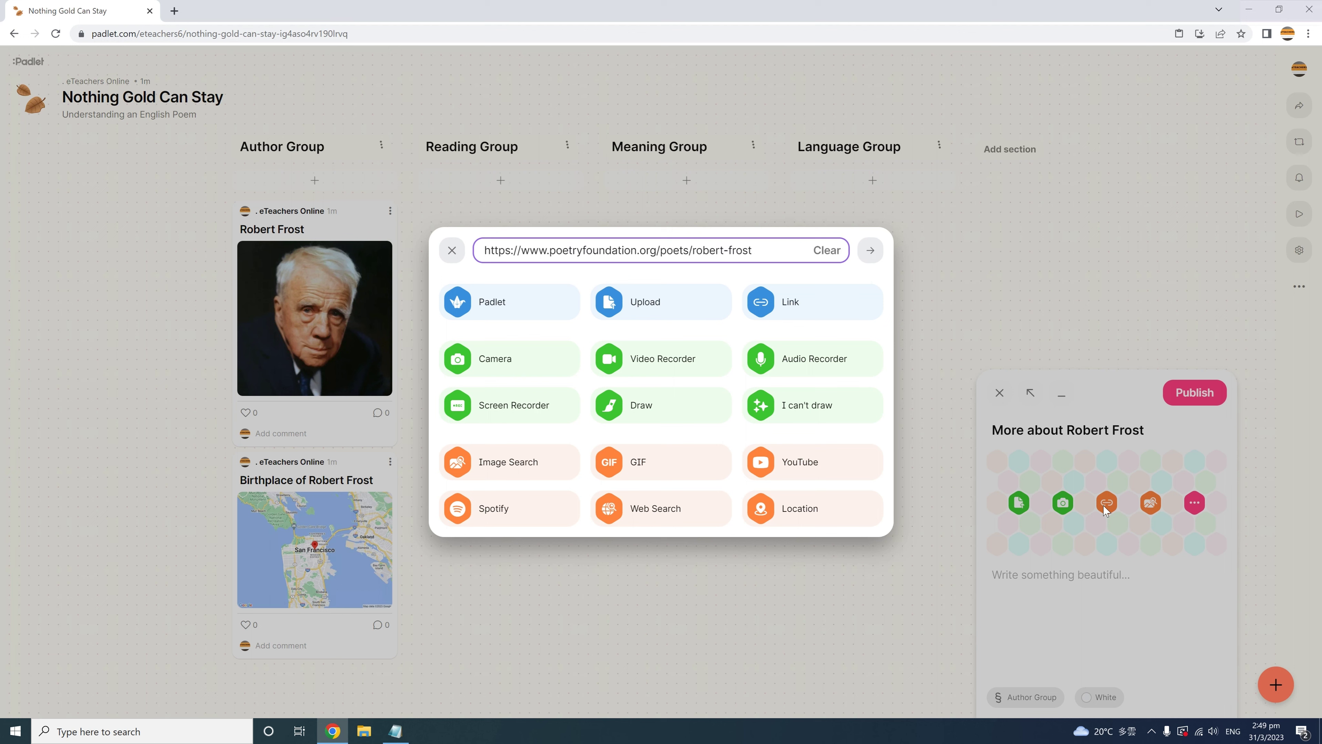
pyautogui.click(868, 253)
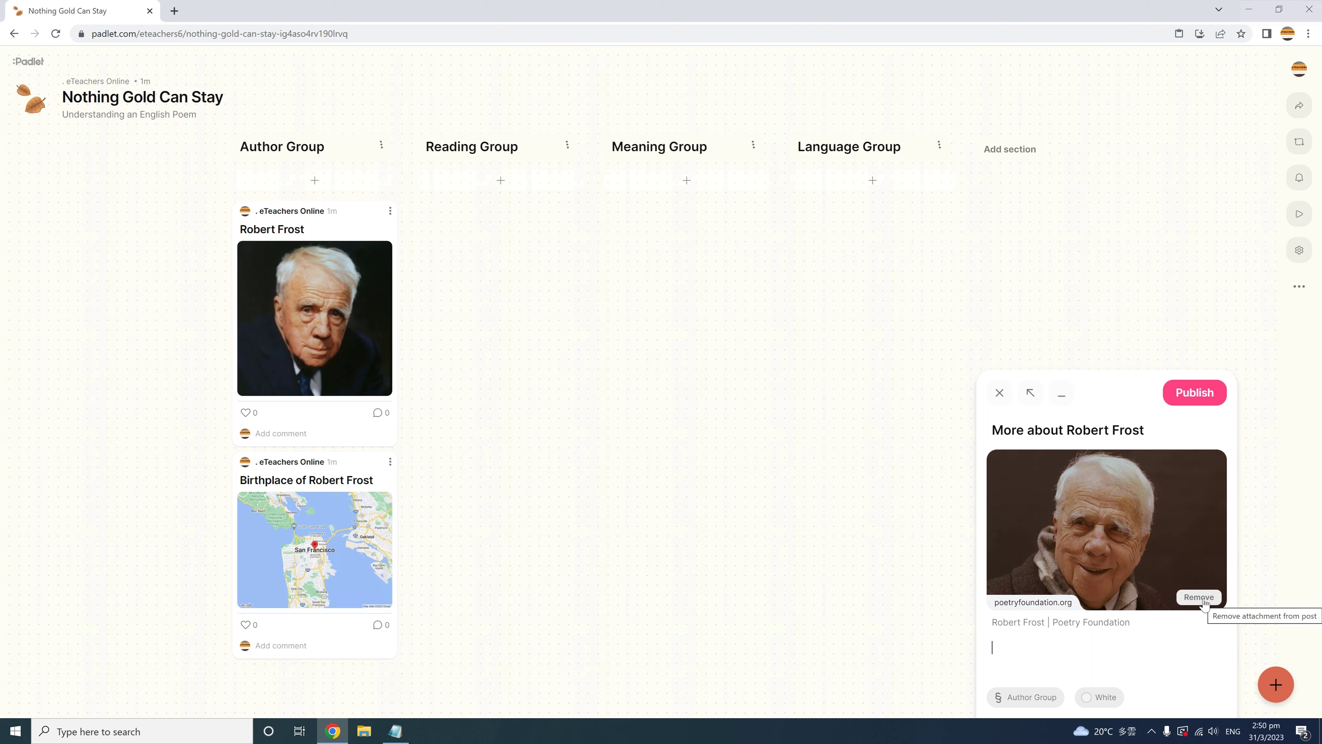
pyautogui.click(1189, 395)
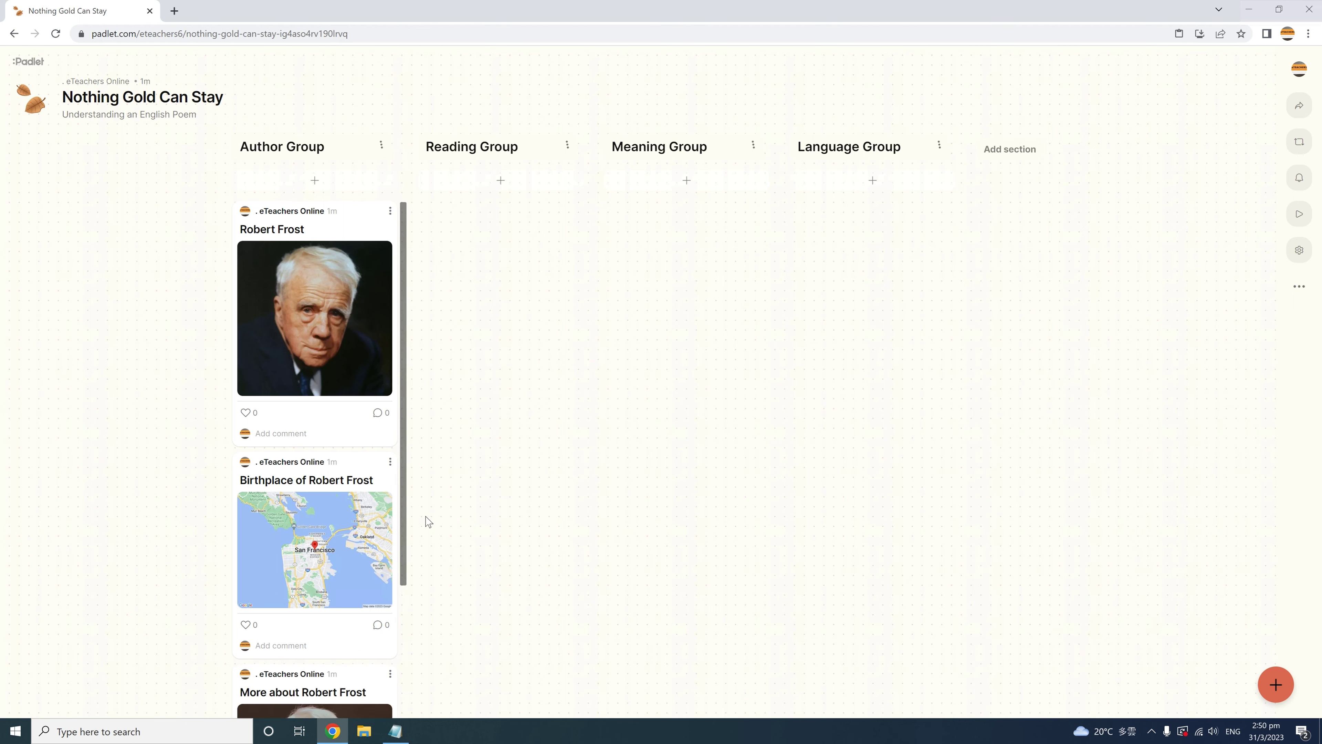
pyautogui.scroll(-3, 403, 557)
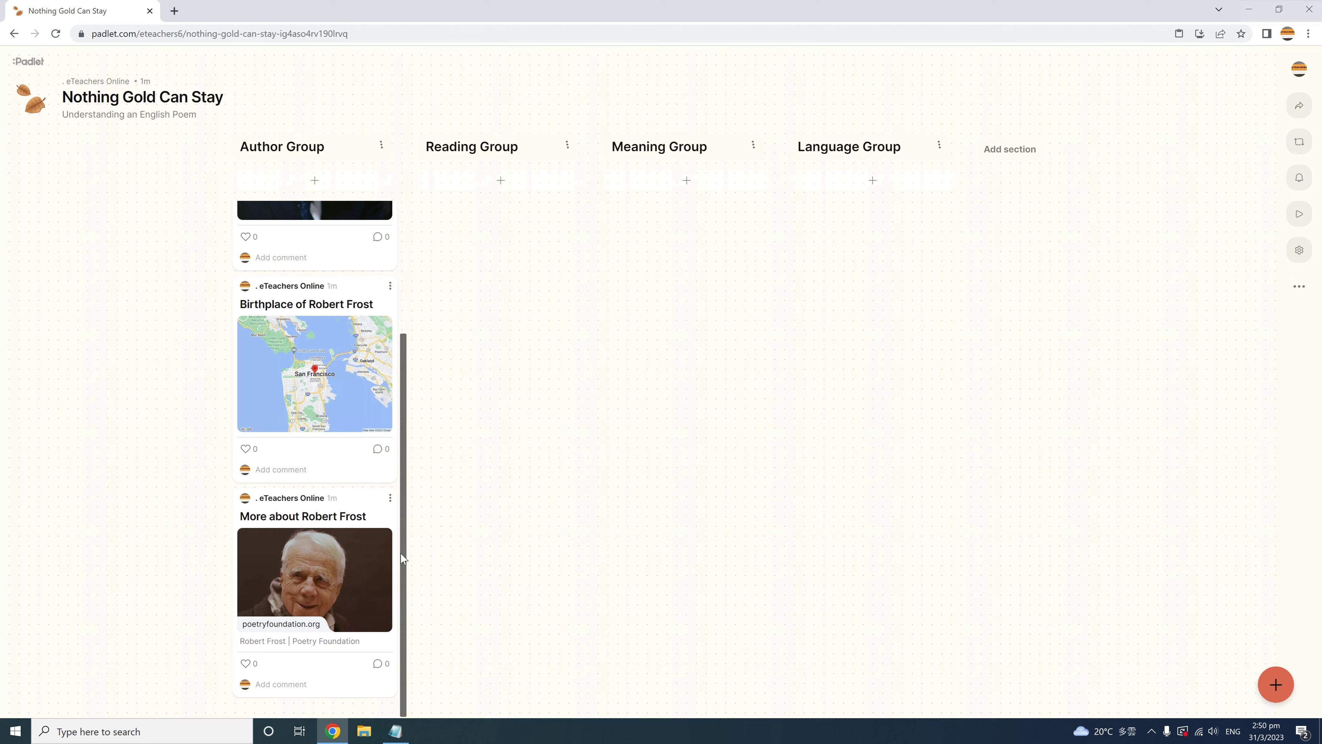
pyautogui.scroll(3, 402, 557)
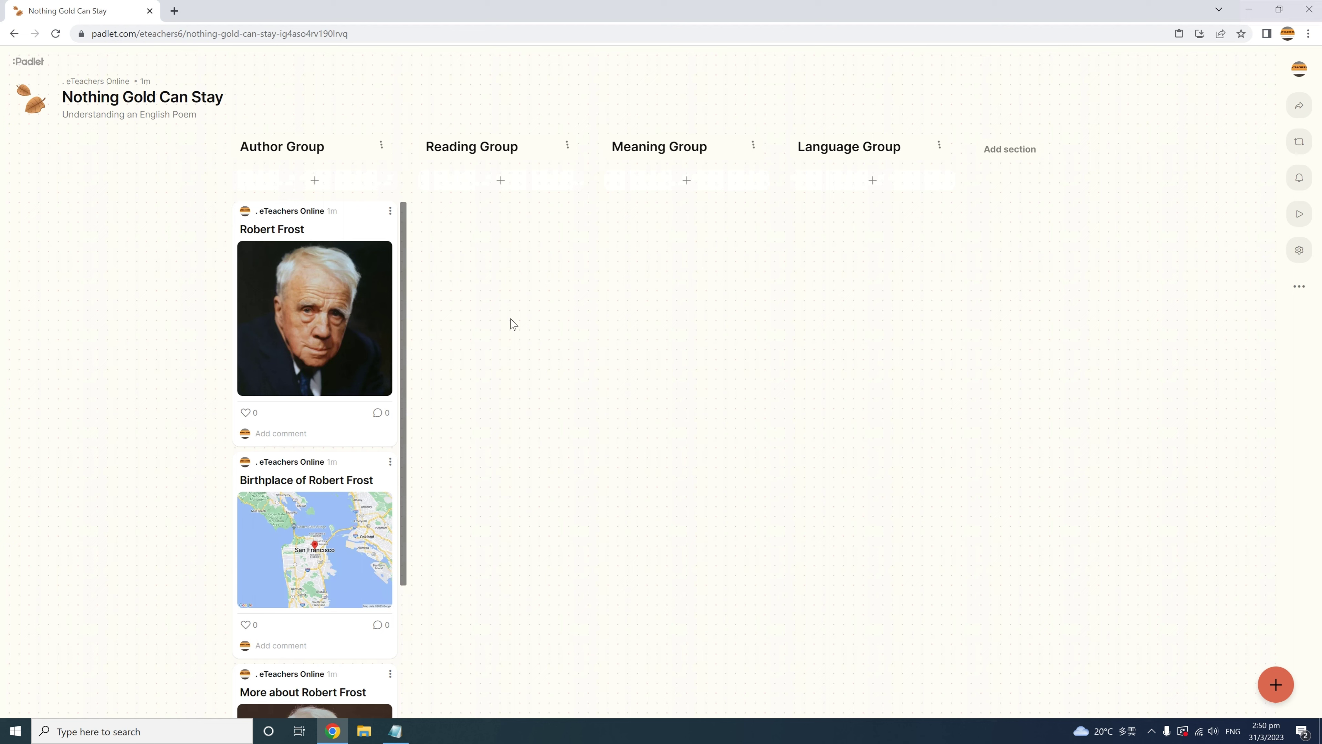
# Start a Reading Group post titled "Nothing Gold Can Stay (Model)" and enter the poem's eight lines as its body
pyautogui.click(501, 181)
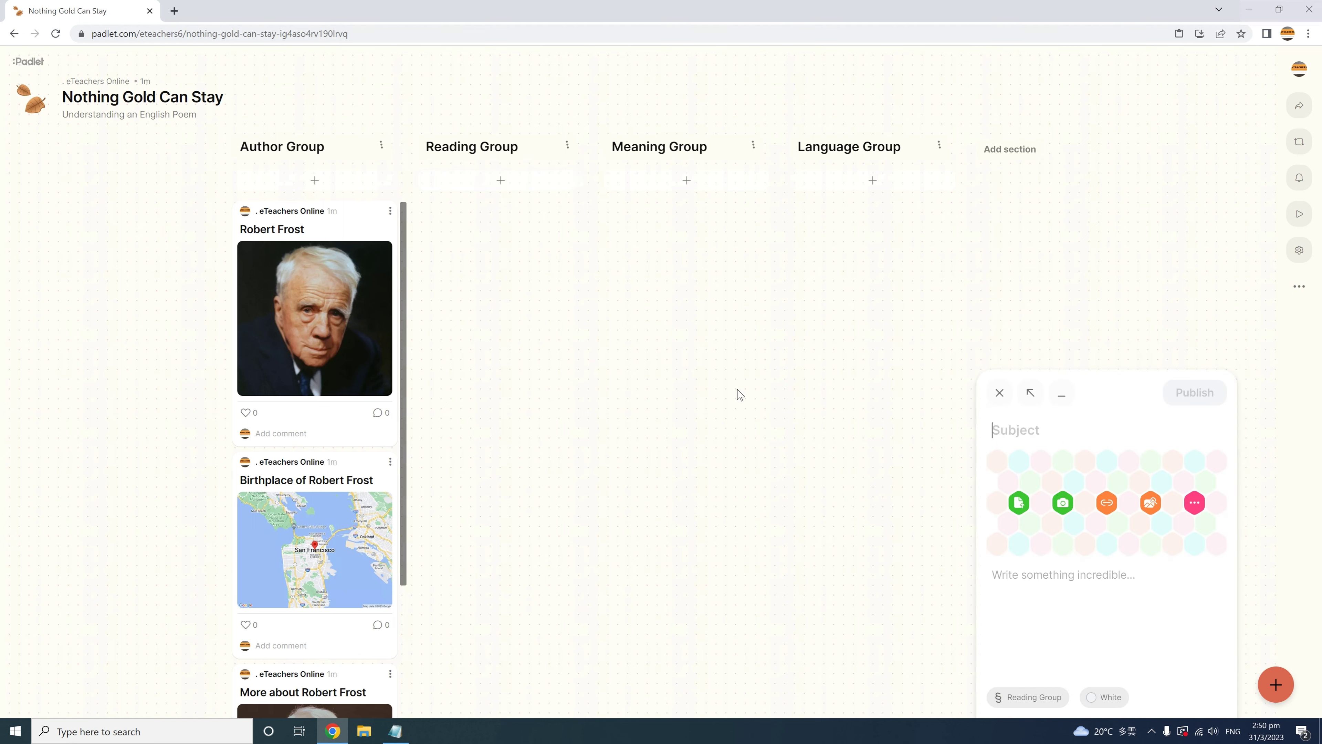
pyautogui.write('Nothing Gold Can Stay')
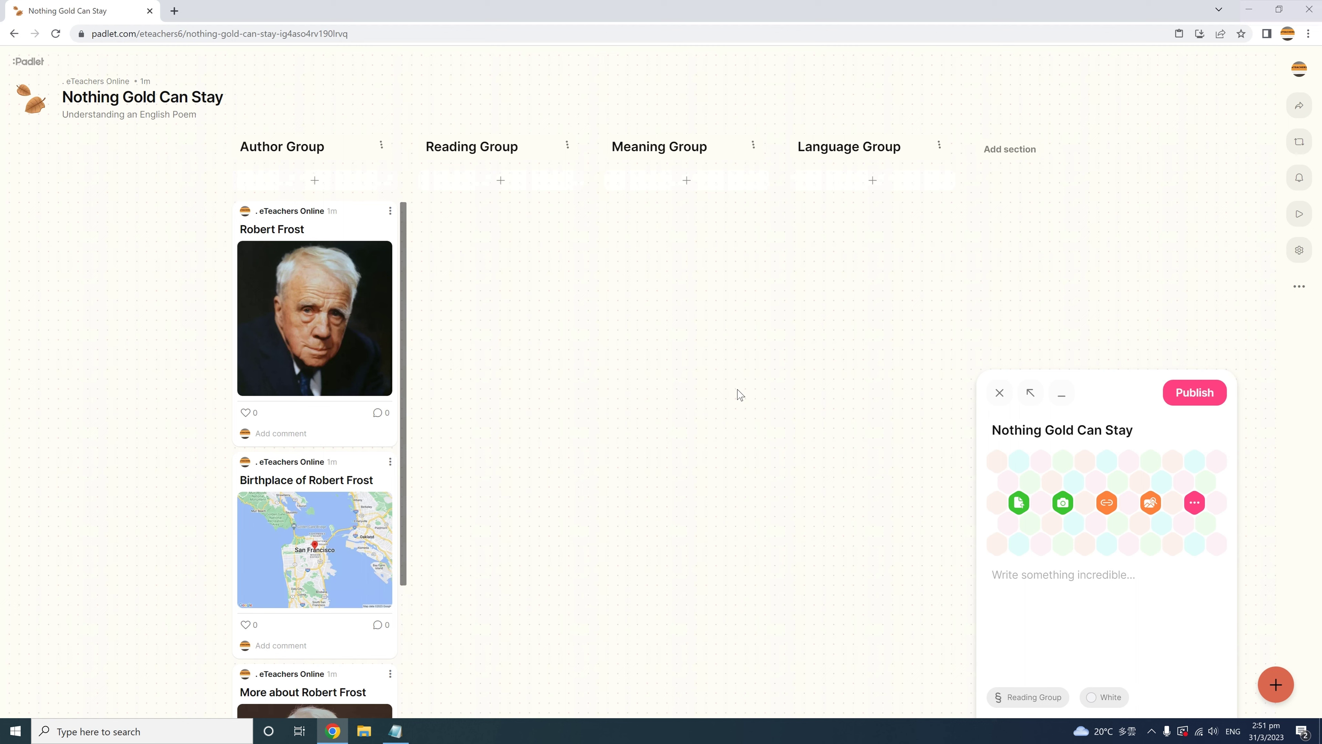
pyautogui.write('(Model)')
pyautogui.click(1007, 580)
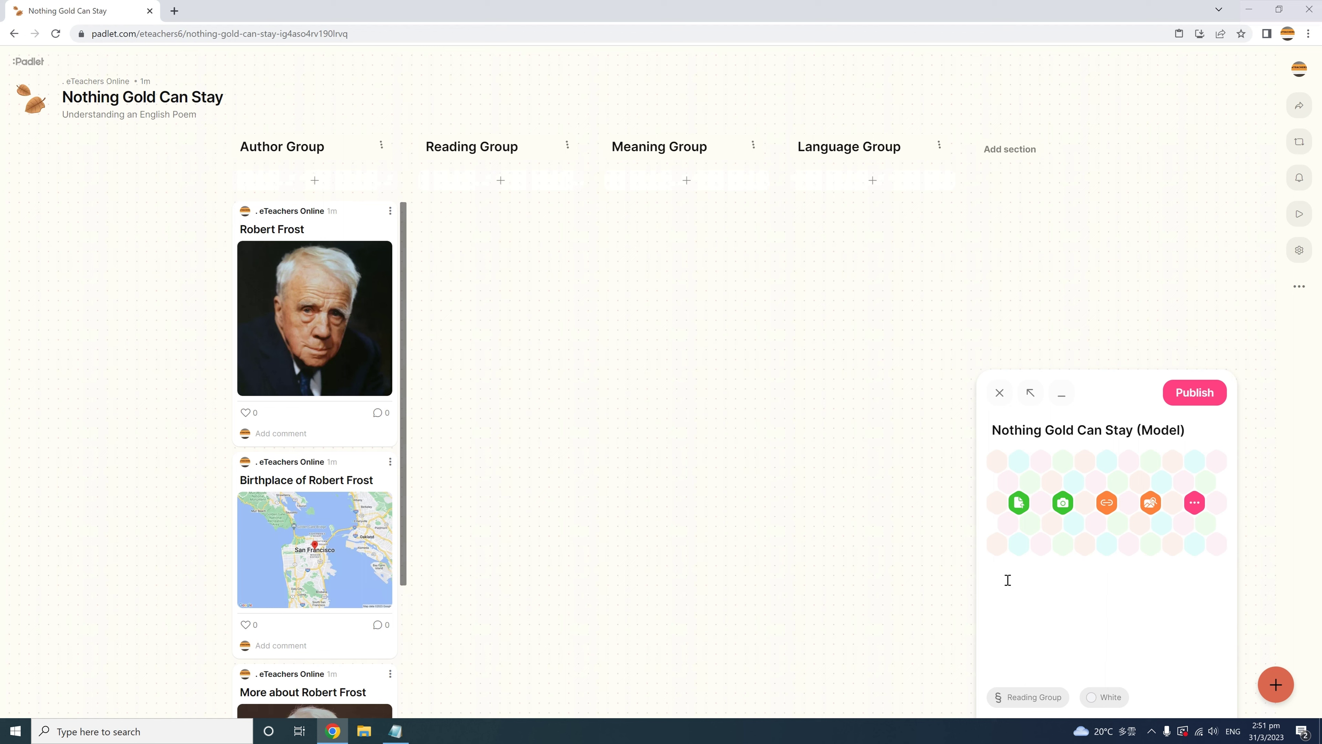
pyautogui.write('Nature’s first green is gold, Her hardest hue to hold. Her early leaf’s a flower; But only so an hour. Then leaf subsides to leaf. So Eden sank to grief, So dawn goes down to day. Nothing gold can stay.')
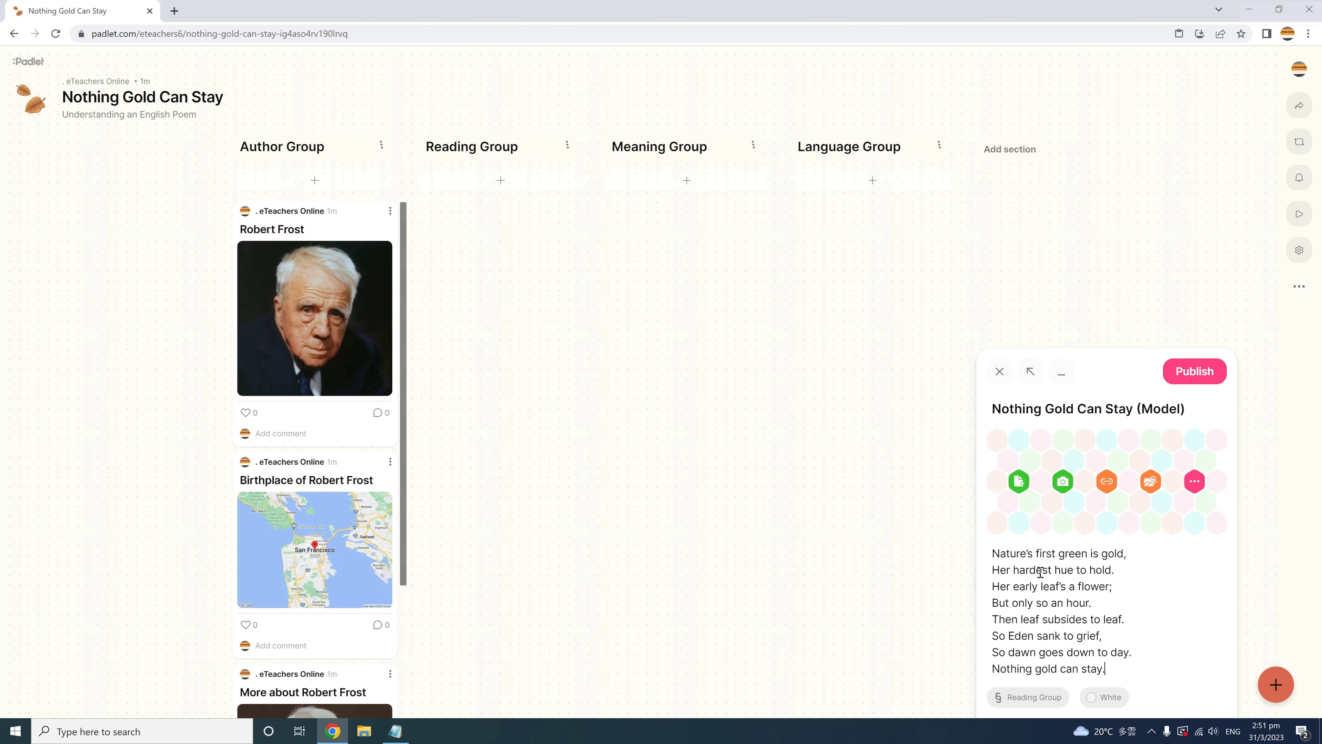
# Allow microphone access and record about 30 seconds of audio for the poem post with the default internal microphone
pyautogui.click(1197, 482)
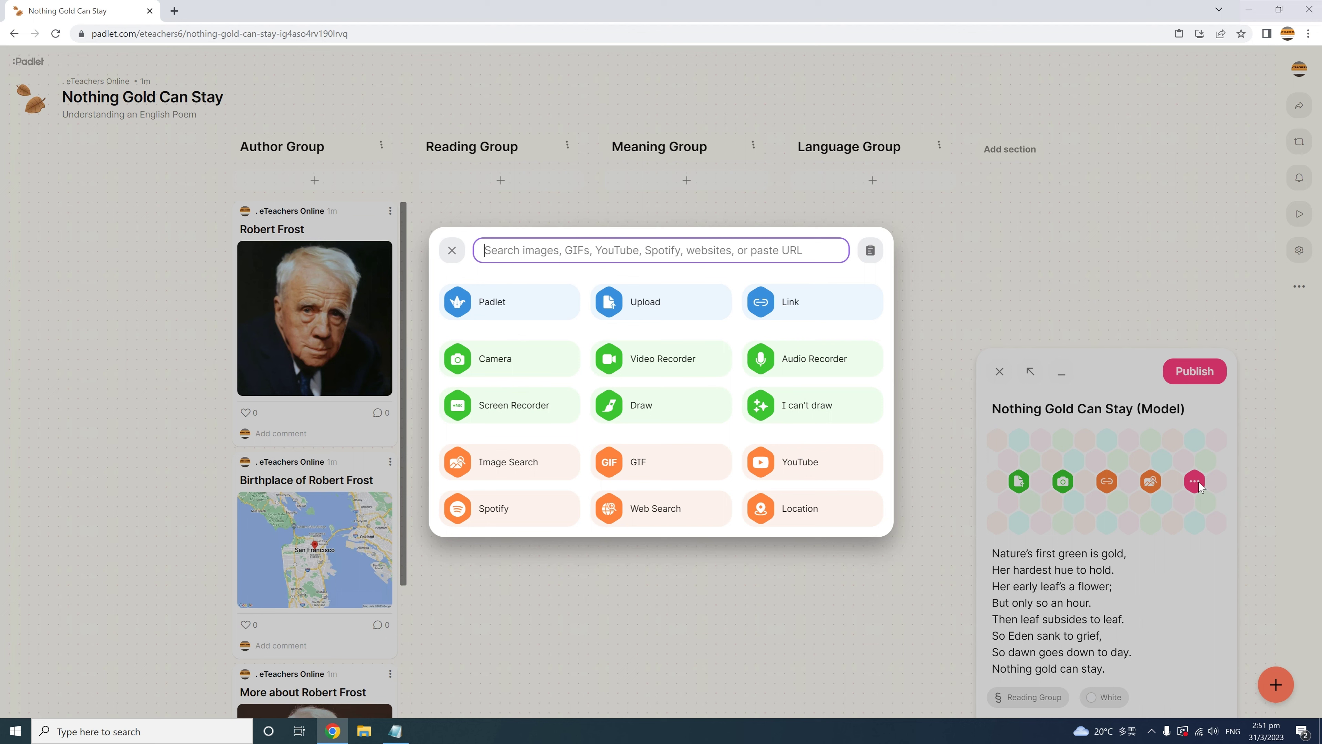
pyautogui.click(829, 373)
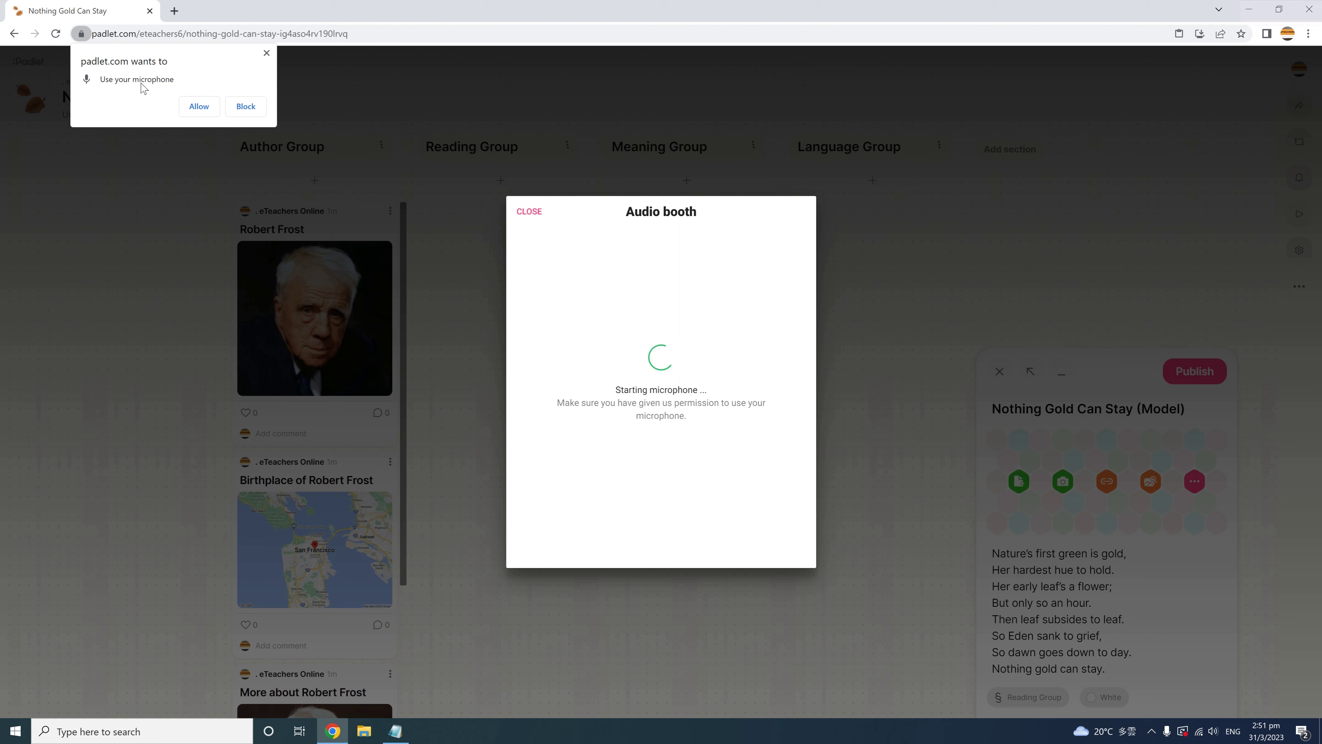
pyautogui.click(199, 107)
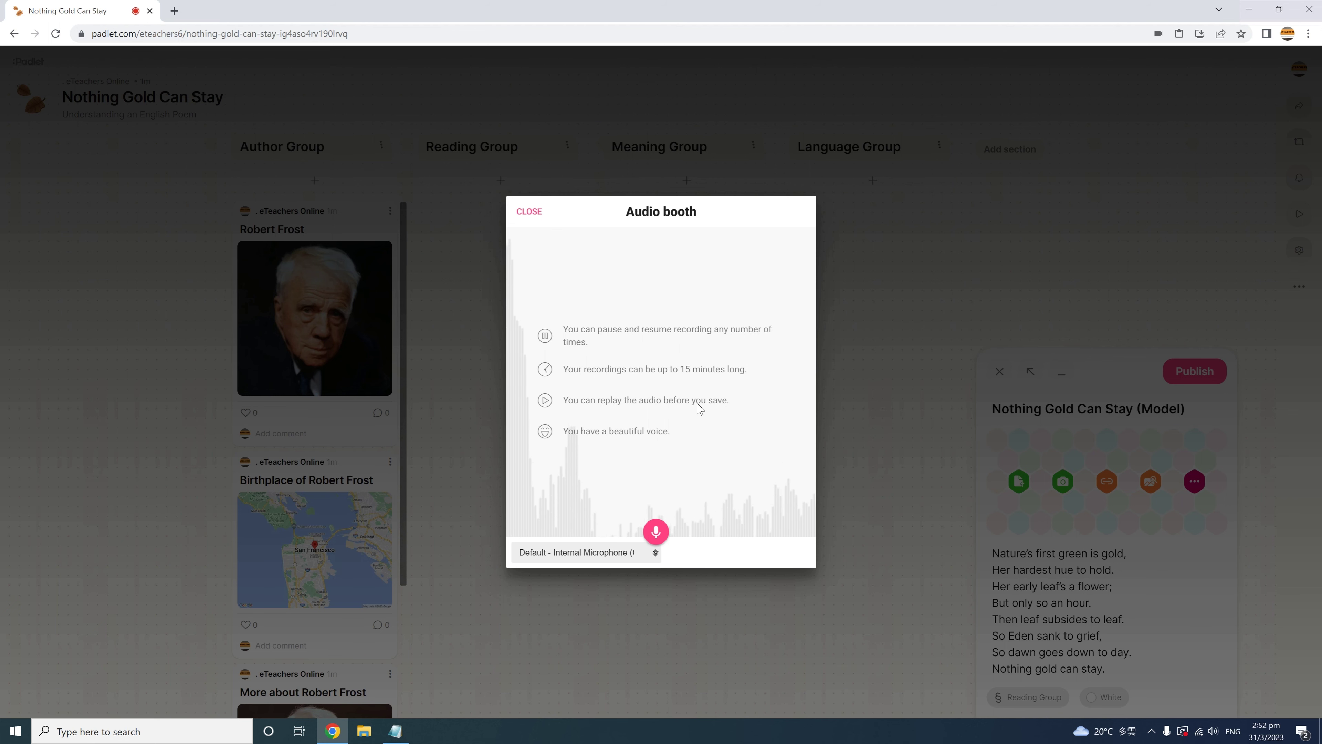
pyautogui.click(563, 556)
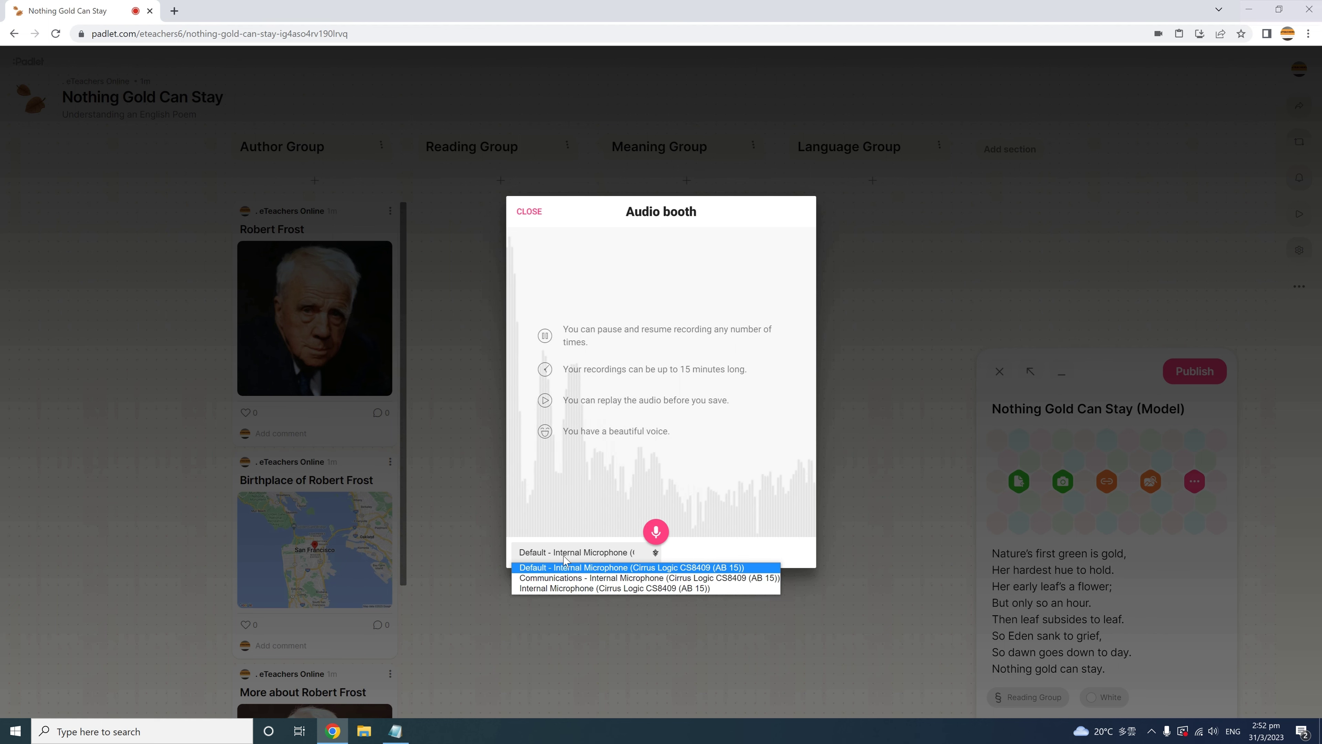
pyautogui.click(565, 558)
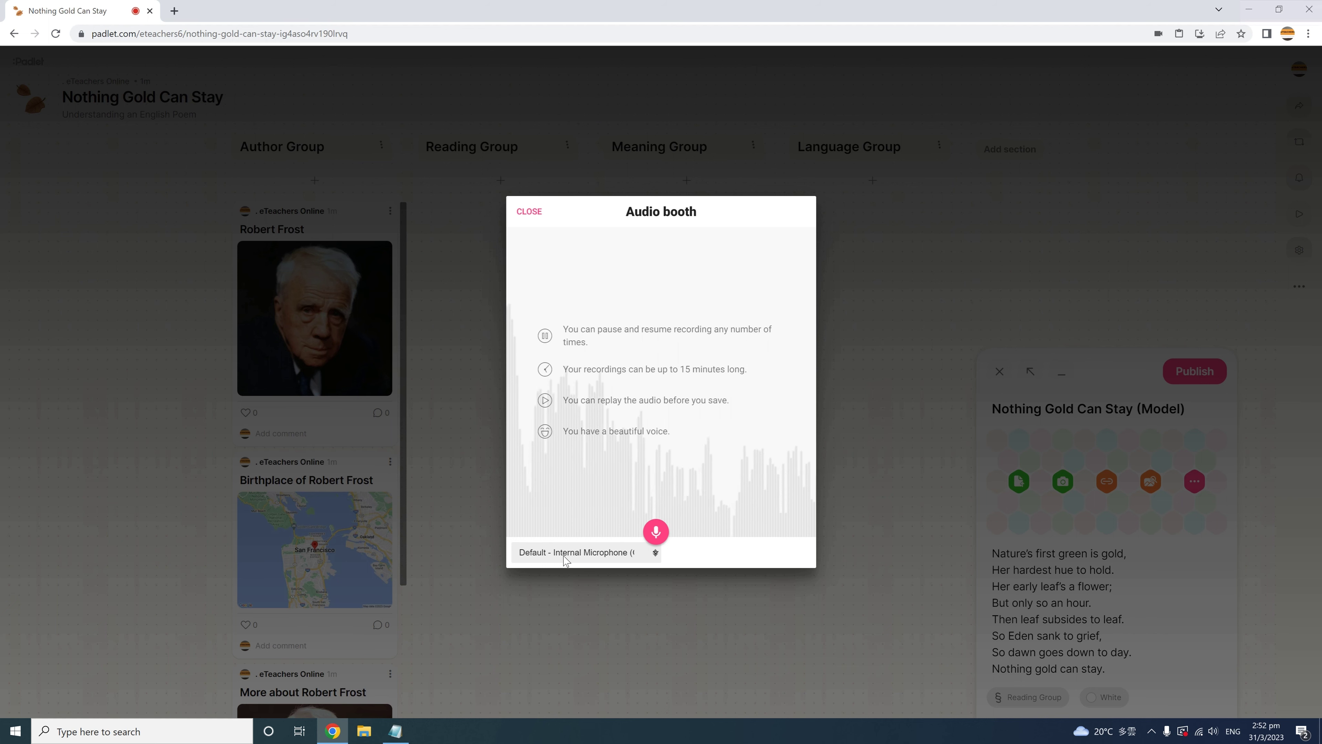
pyautogui.click(655, 532)
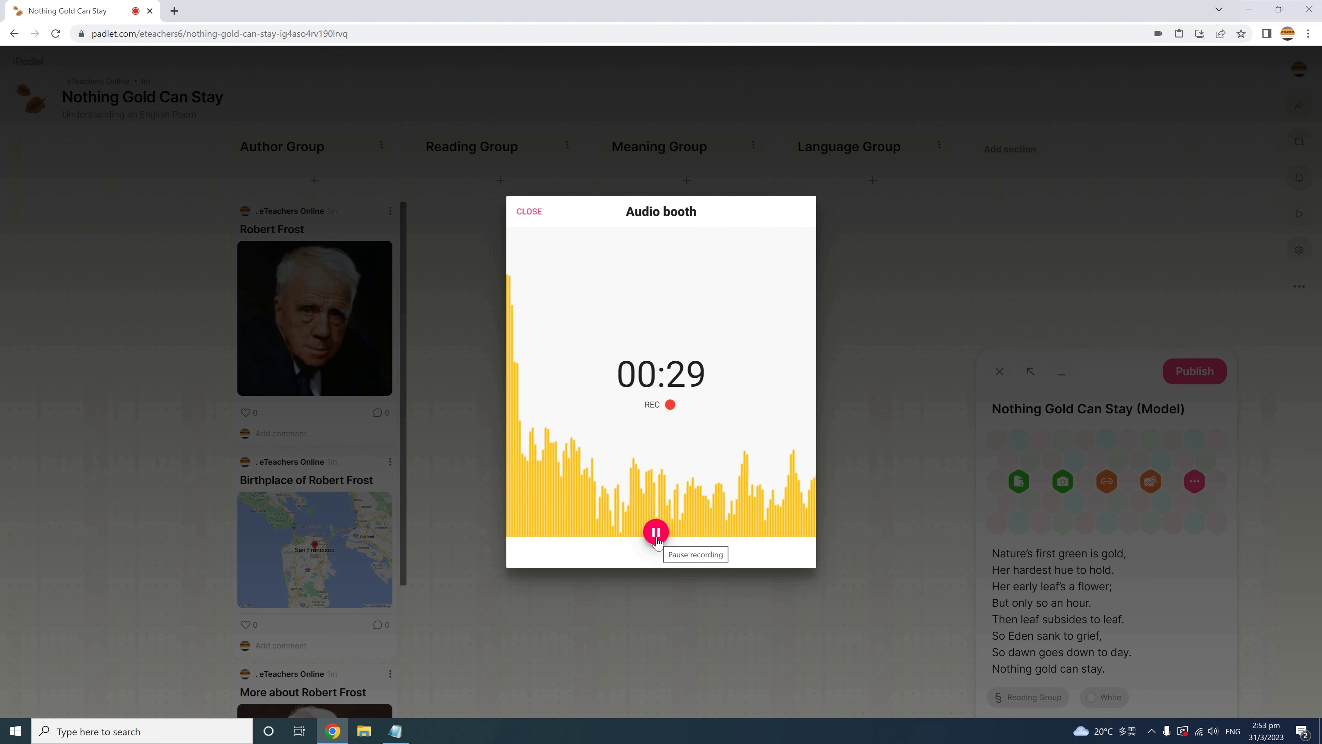
pyautogui.click(655, 532)
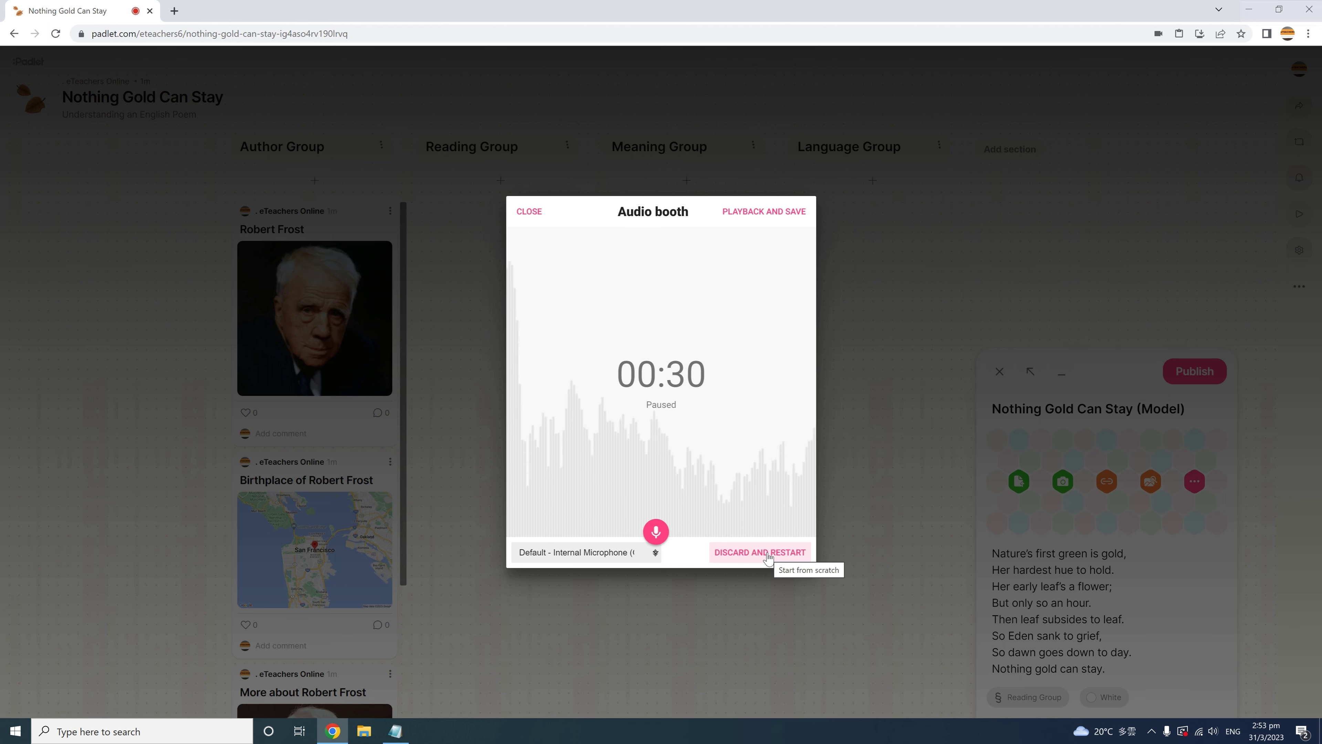
# Play back the audio recording, title it "Audio Recording (Model)" and save it to the post
pyautogui.click(770, 214)
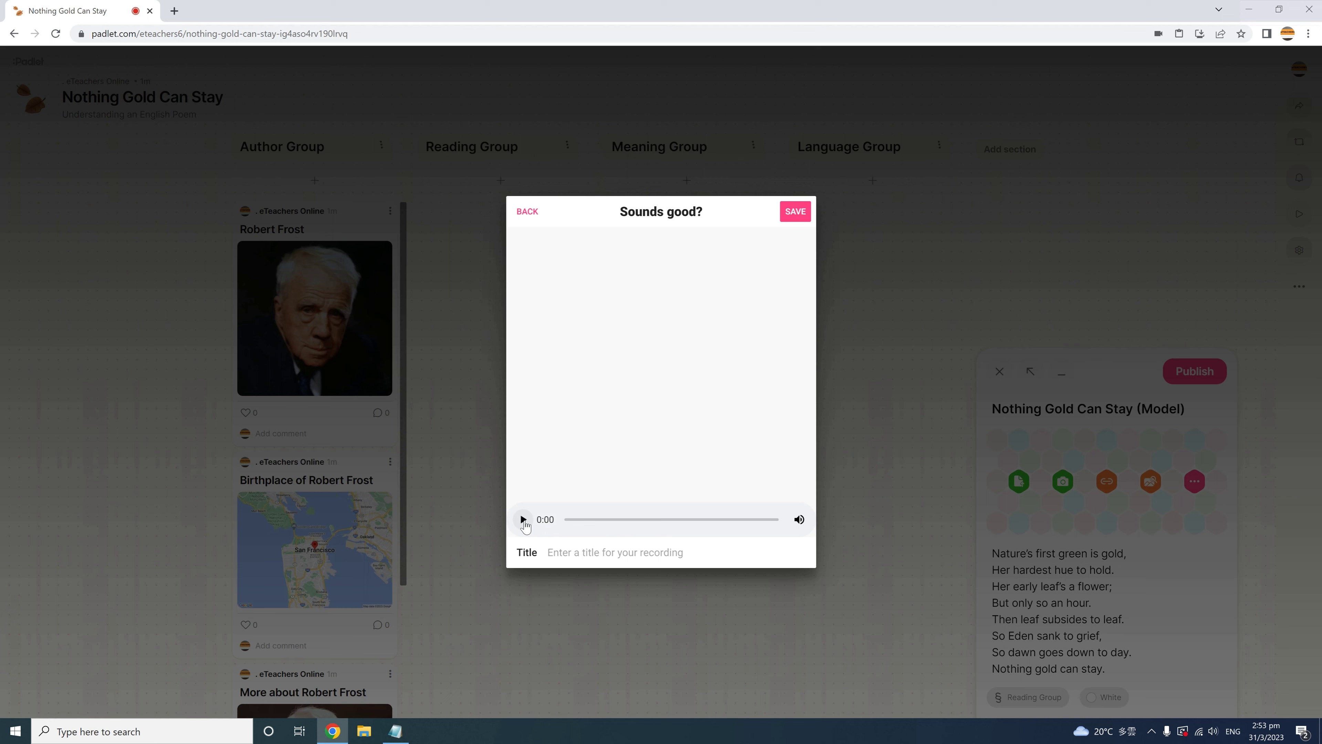
pyautogui.click(523, 519)
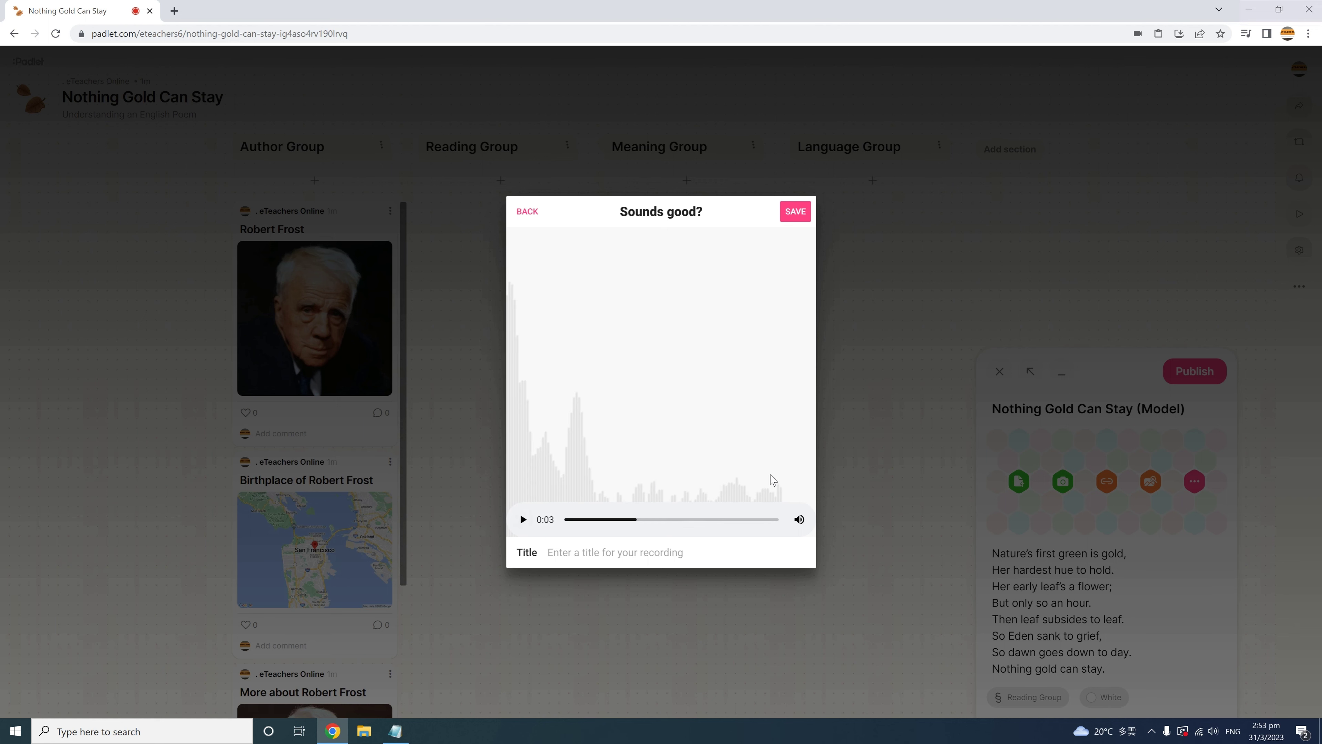
pyautogui.moveTo(804, 531)
pyautogui.write('Audio Recording (Model)')
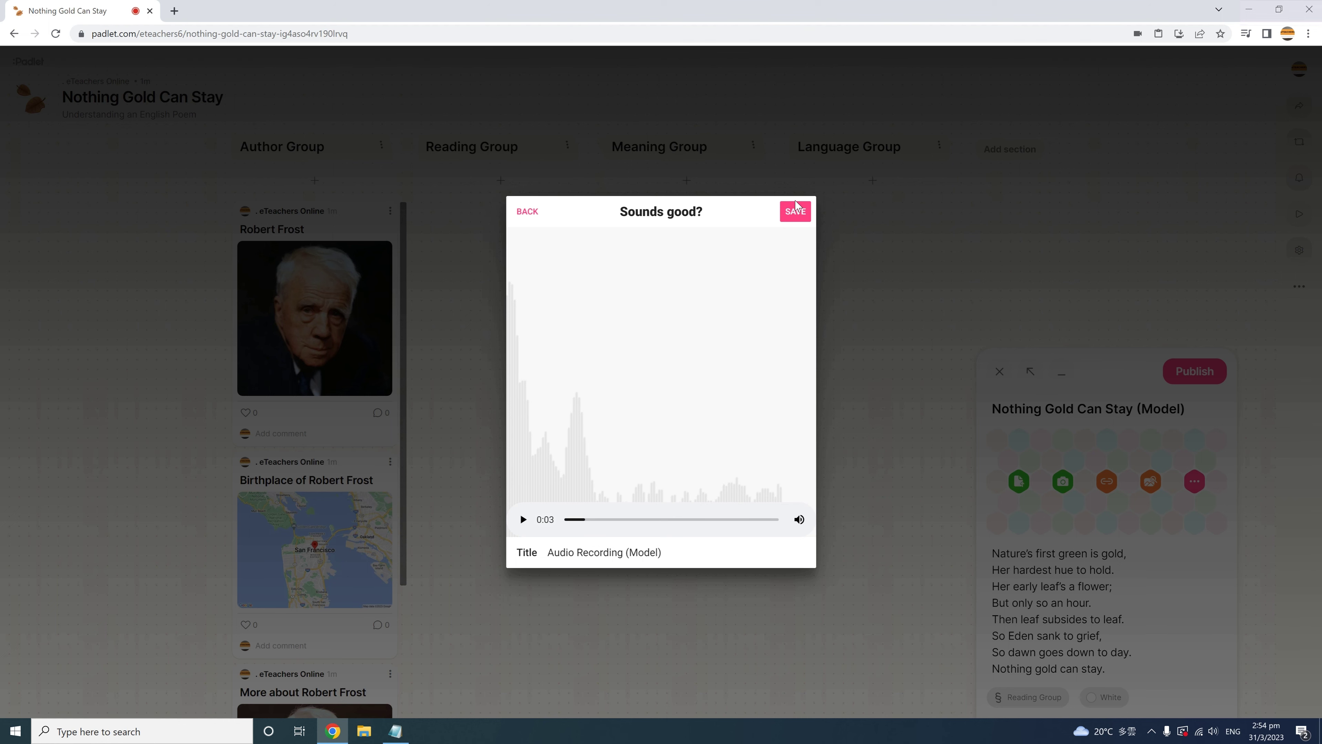
pyautogui.click(795, 212)
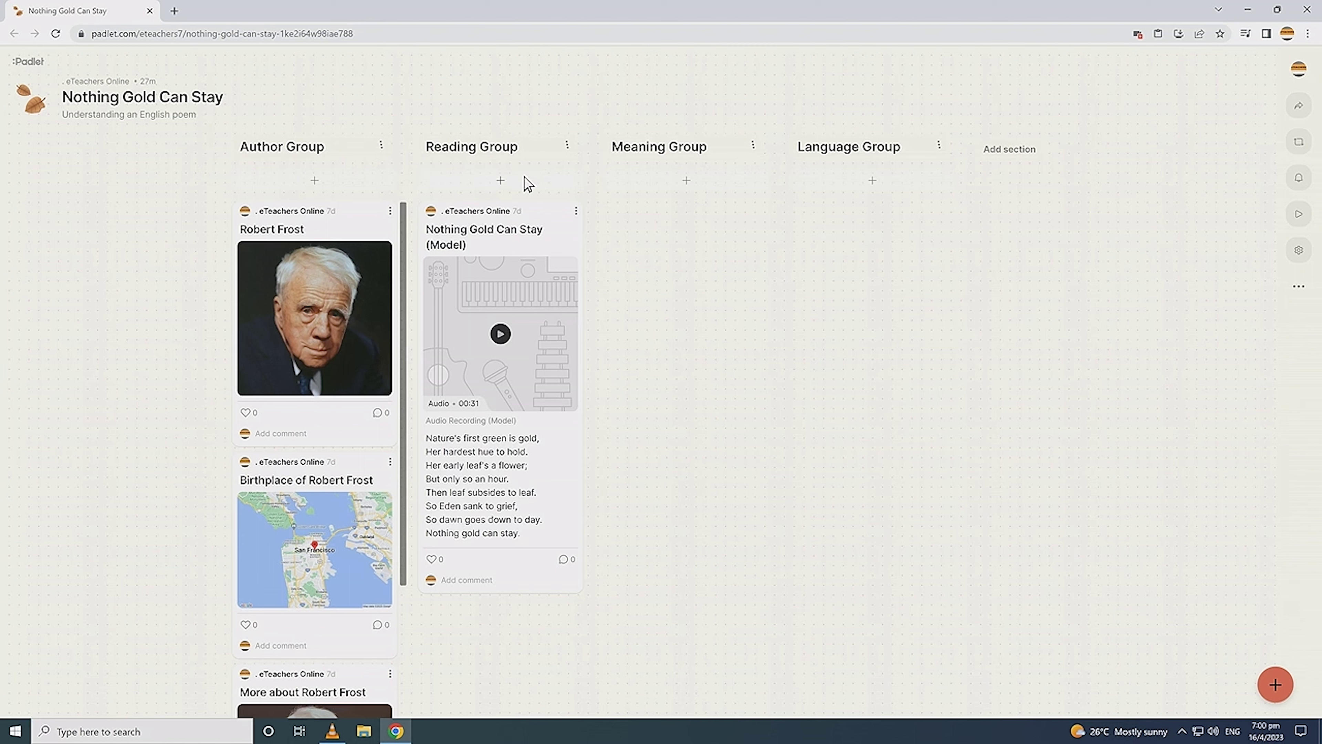
# Start a Reading Group post titled "Reciting the Poem" and open the video recorder with camera and microphone access allowed
pyautogui.click(502, 181)
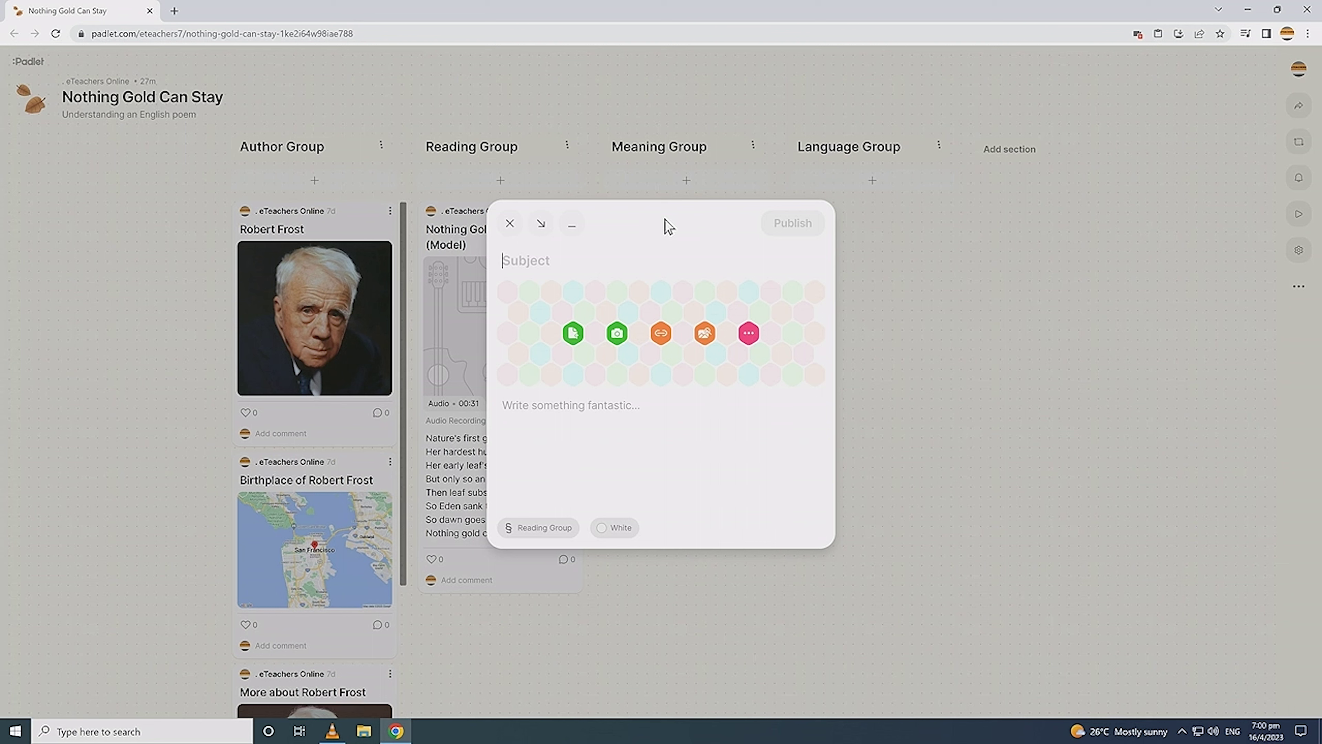
pyautogui.write('Reciting the Poem')
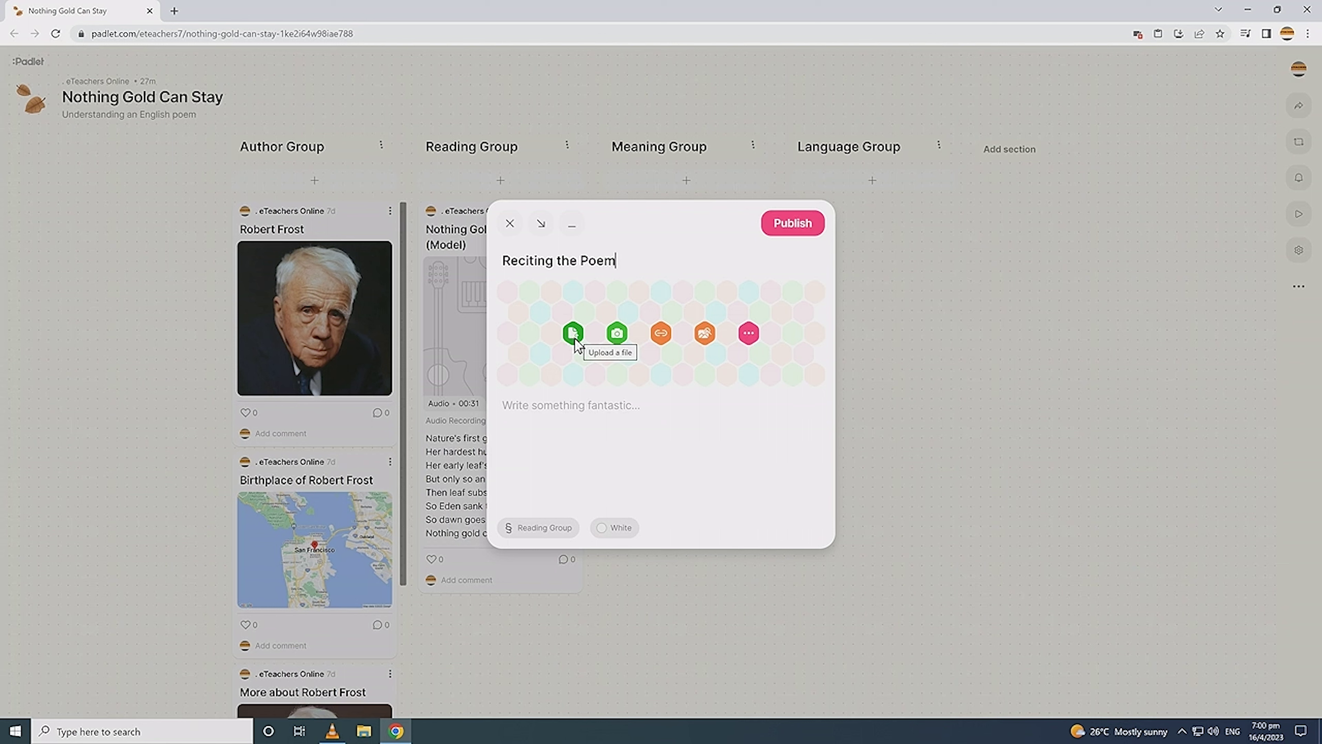
pyautogui.click(749, 334)
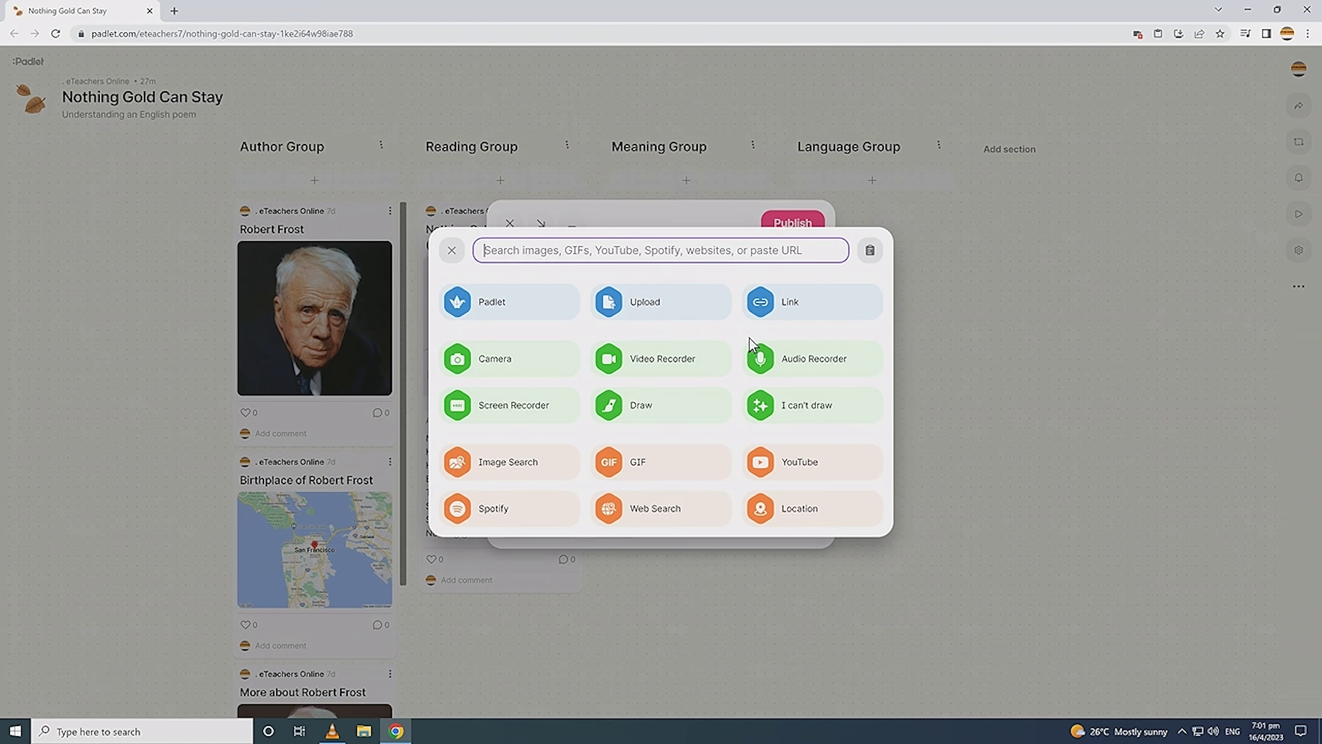
pyautogui.click(665, 360)
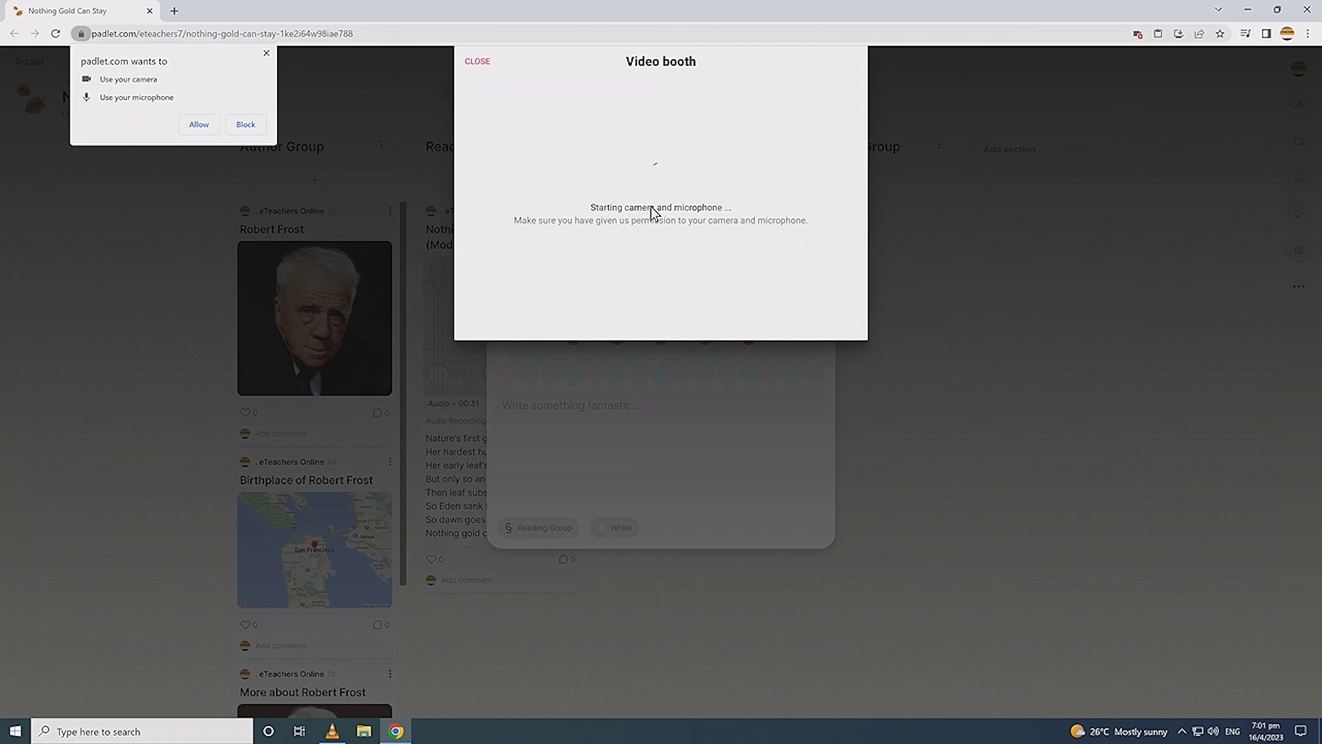
pyautogui.click(201, 129)
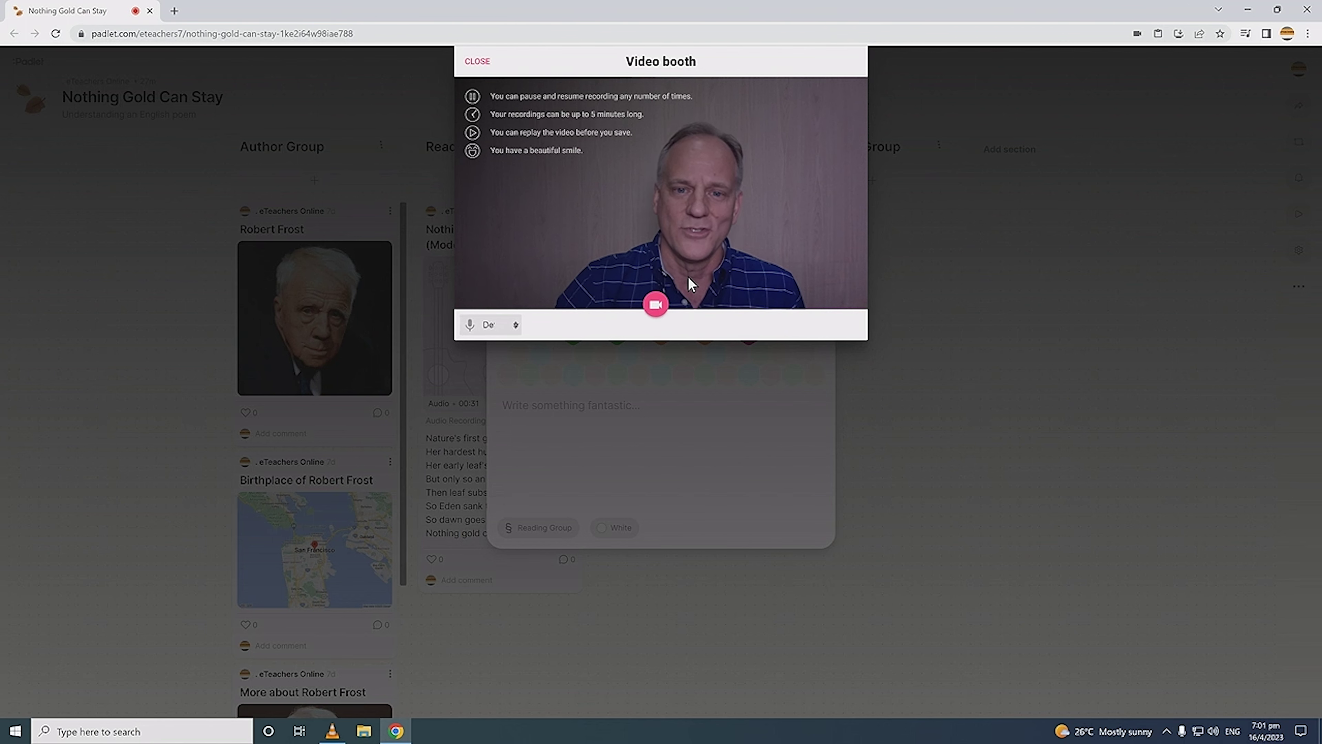
# Record about 25 seconds of video with the default internal microphone and pause the recording
pyautogui.click(657, 305)
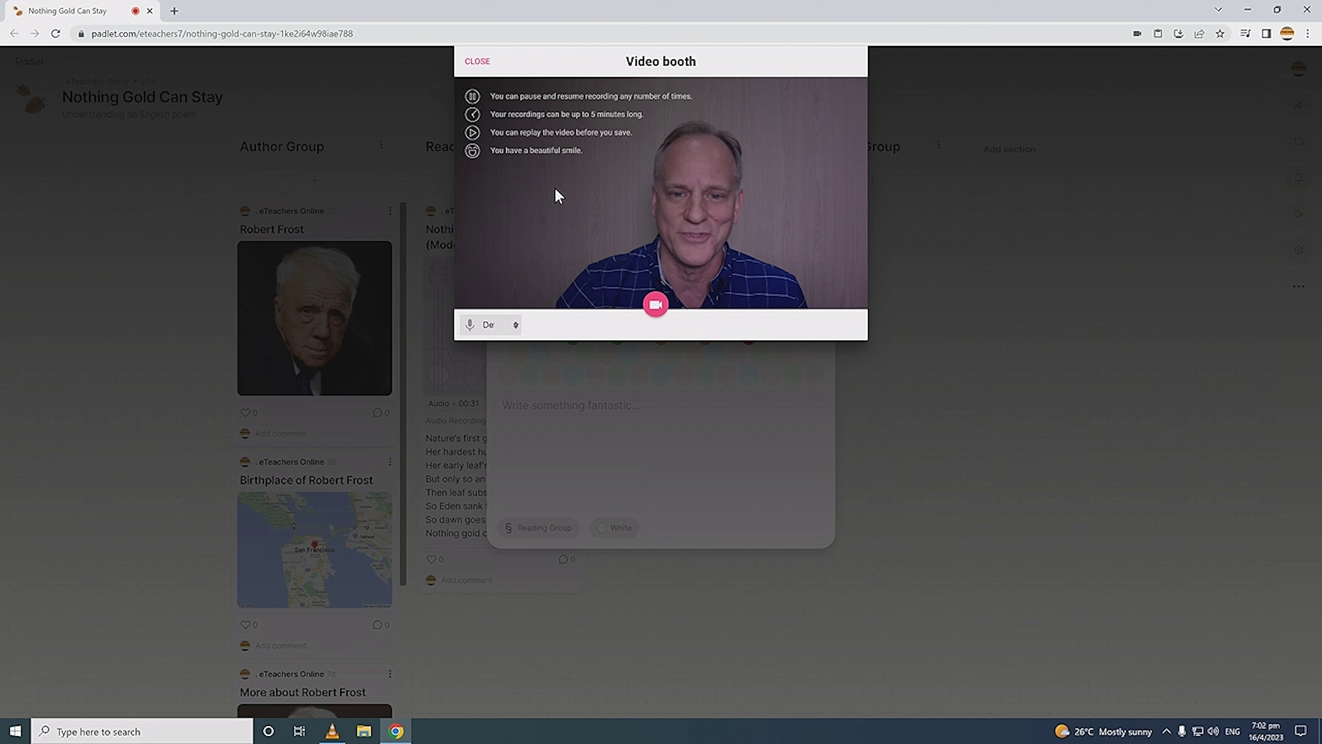
pyautogui.click(516, 325)
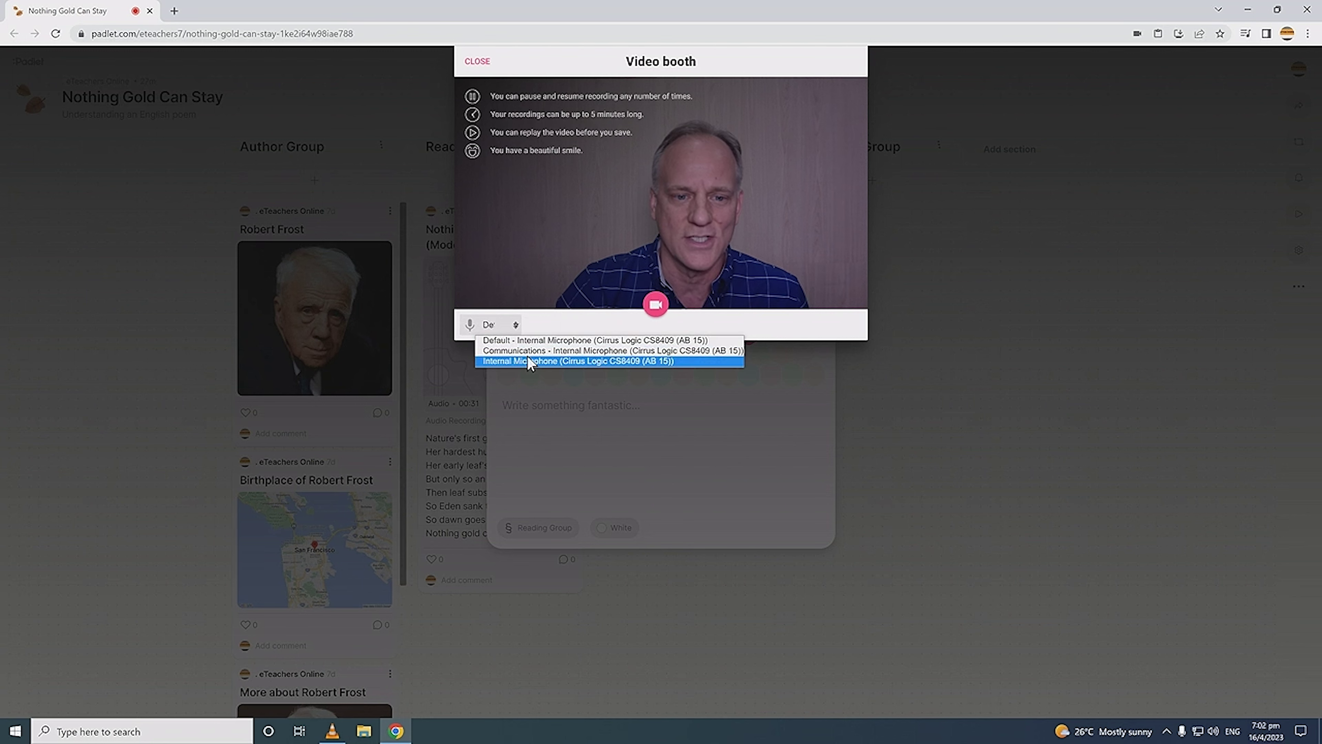
pyautogui.click(538, 341)
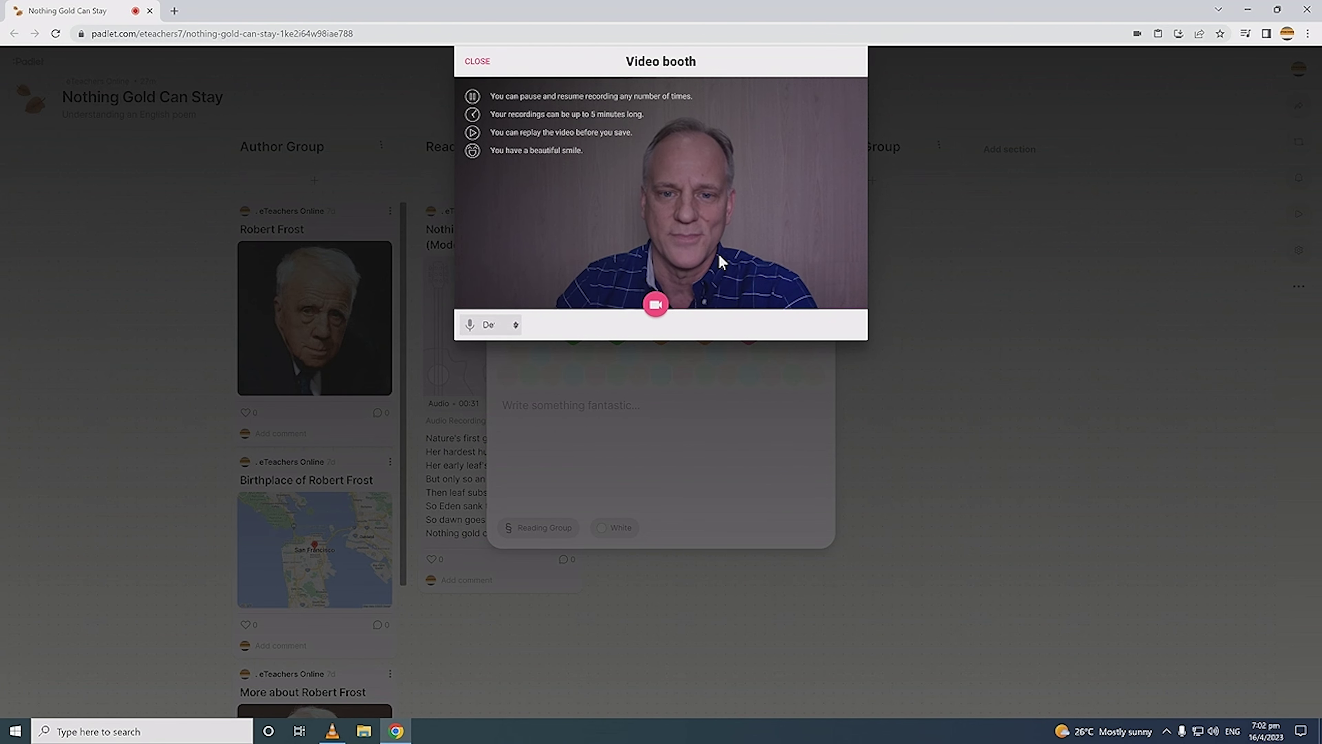
pyautogui.click(666, 303)
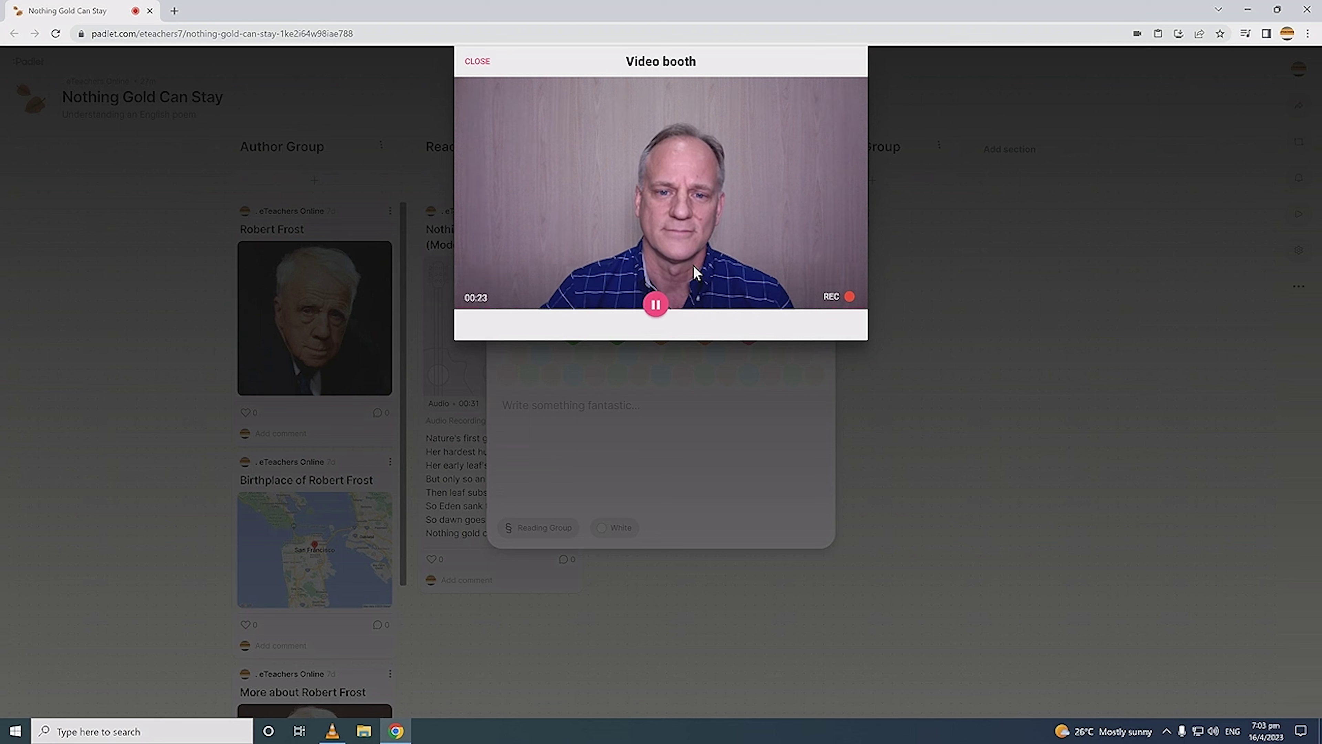
pyautogui.click(656, 307)
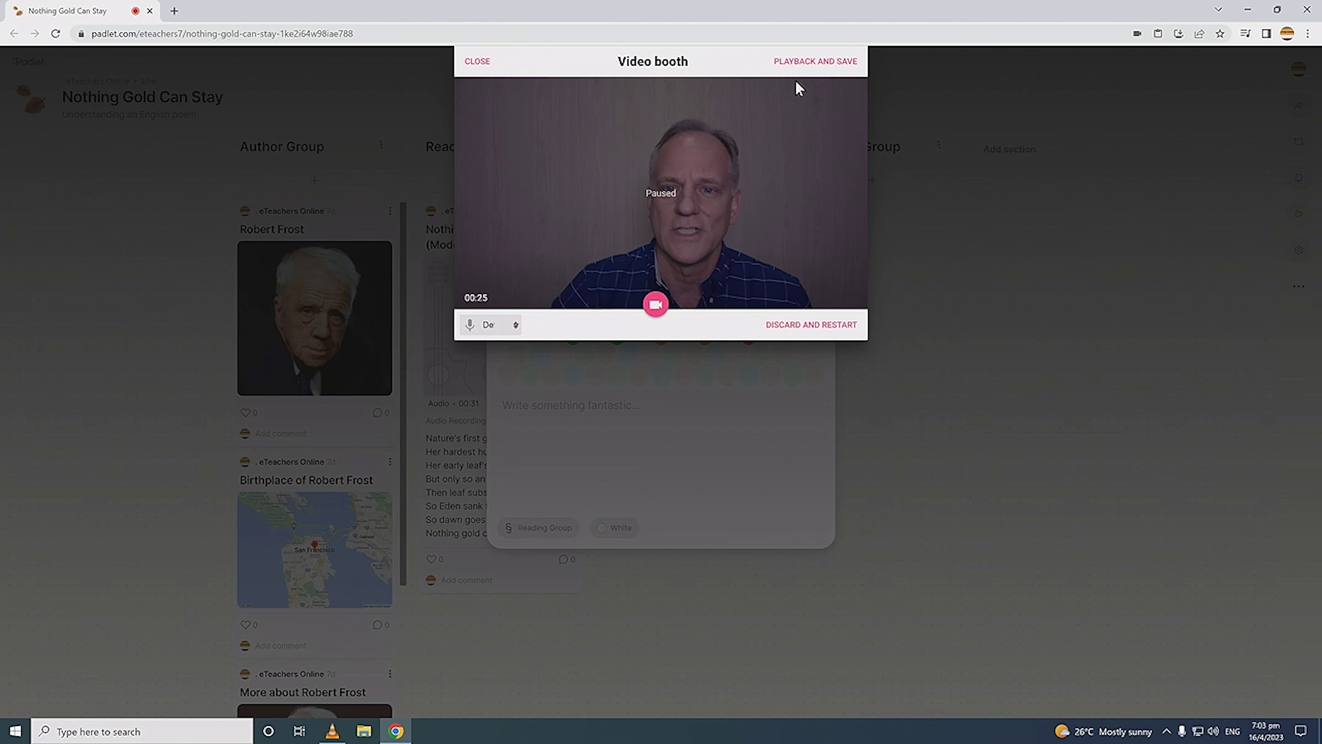
# Play back part of the recorded video, check its sound control and view it in full screen and back
pyautogui.click(807, 65)
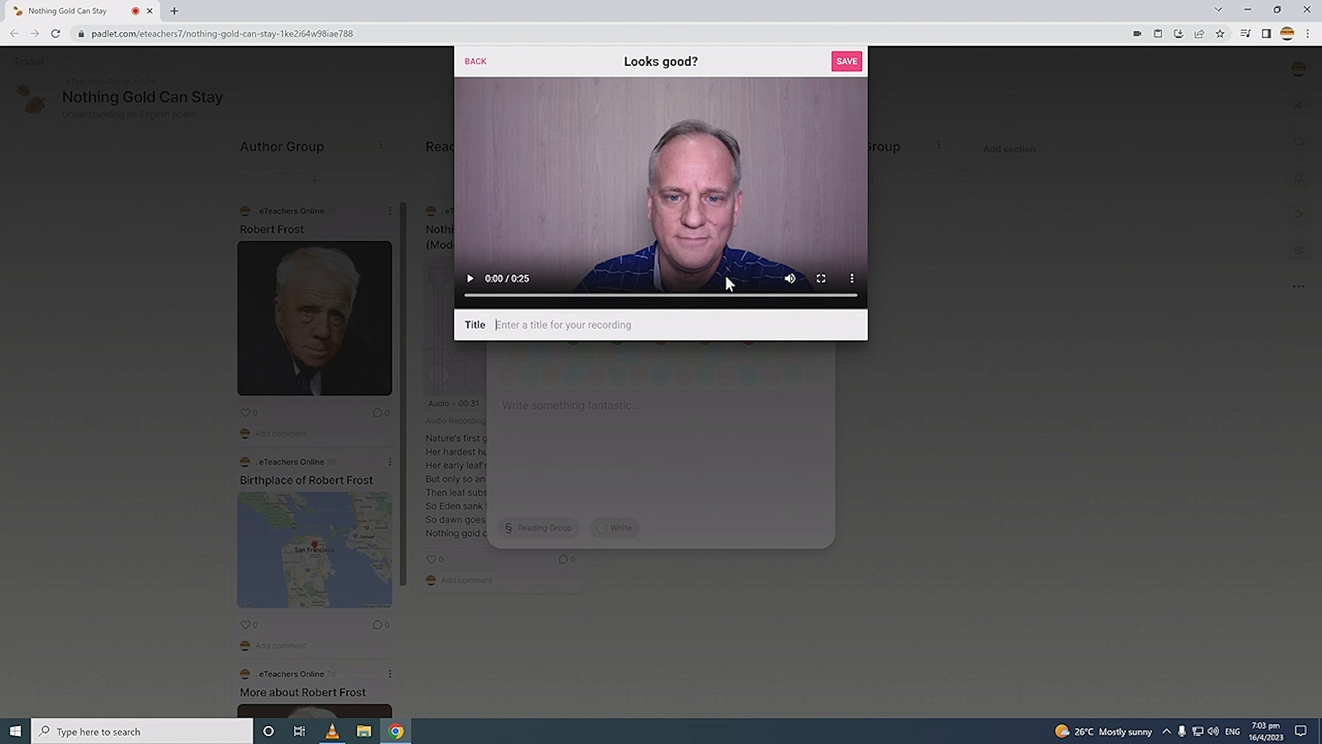
pyautogui.click(476, 278)
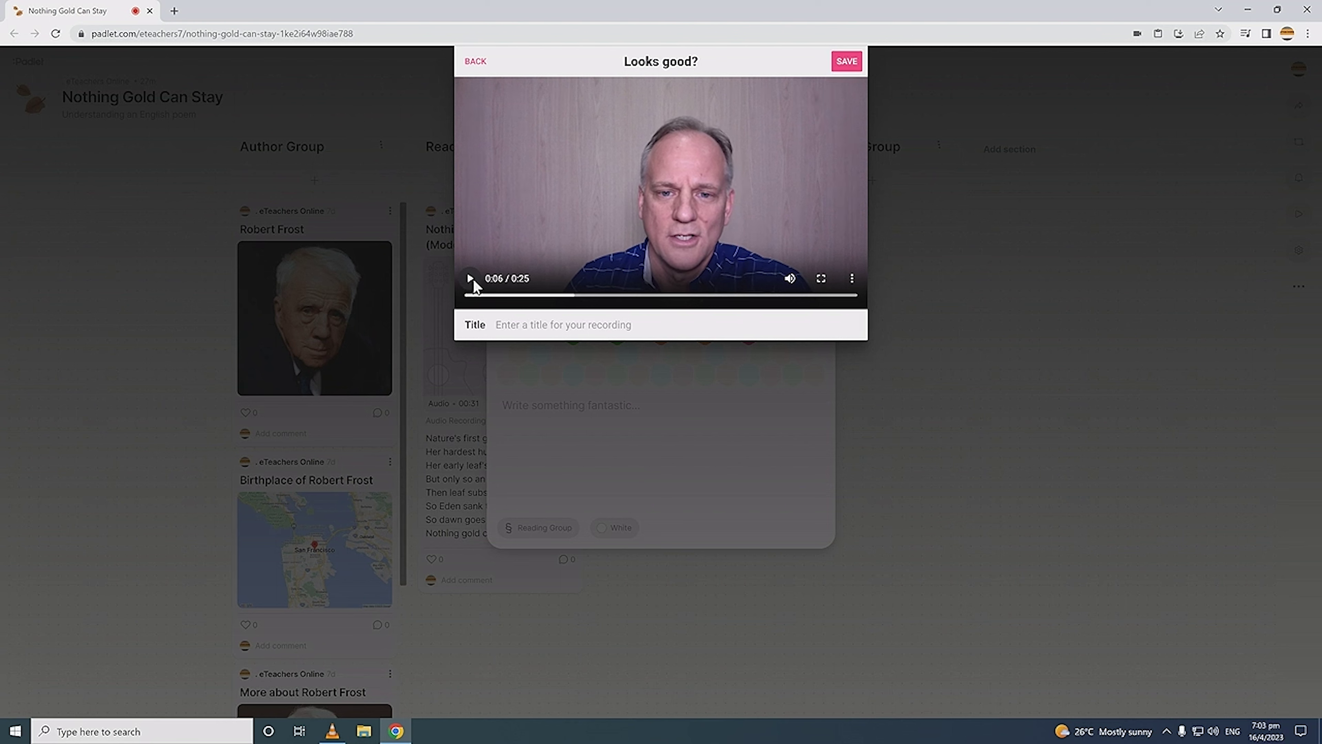
pyautogui.click(473, 278)
pyautogui.click(792, 281)
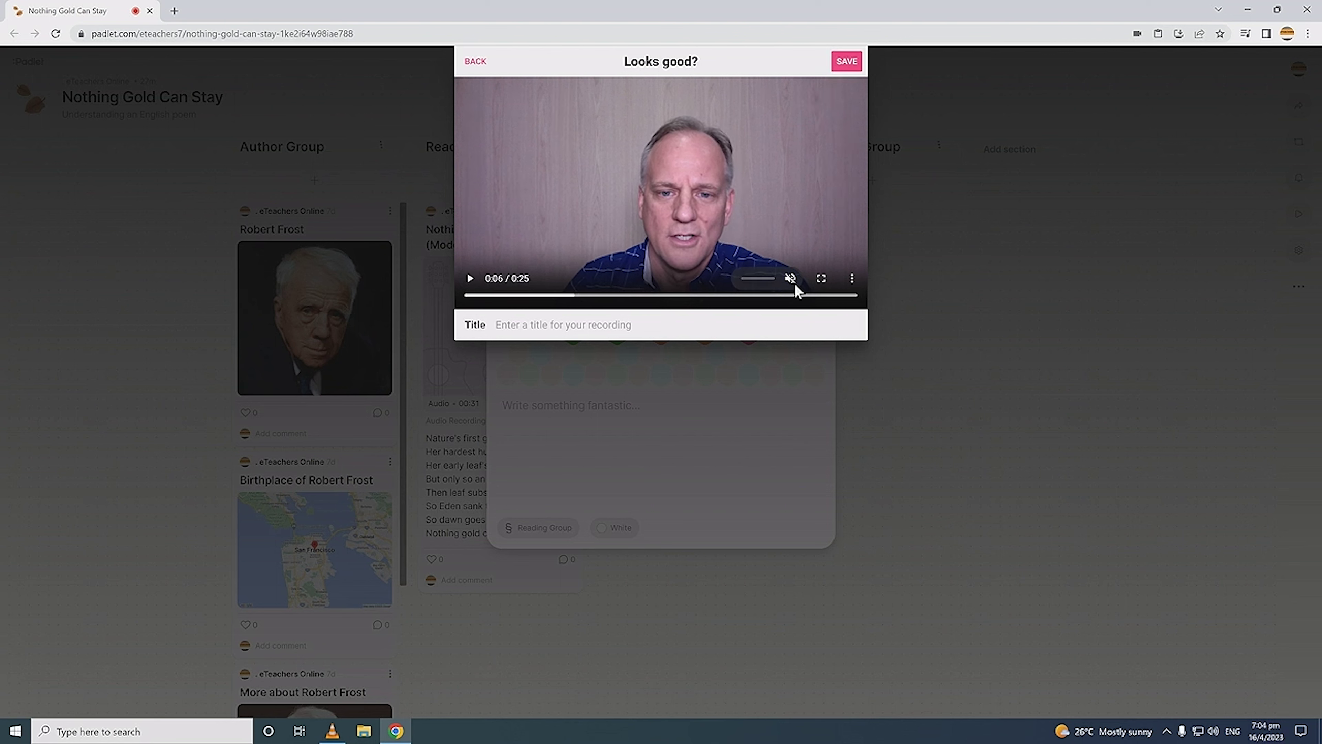
pyautogui.click(790, 279)
pyautogui.moveTo(767, 281)
pyautogui.mouseDown()
pyautogui.moveTo(746, 282)
pyautogui.moveTo(764, 281)
pyautogui.mouseUp()
pyautogui.click(821, 278)
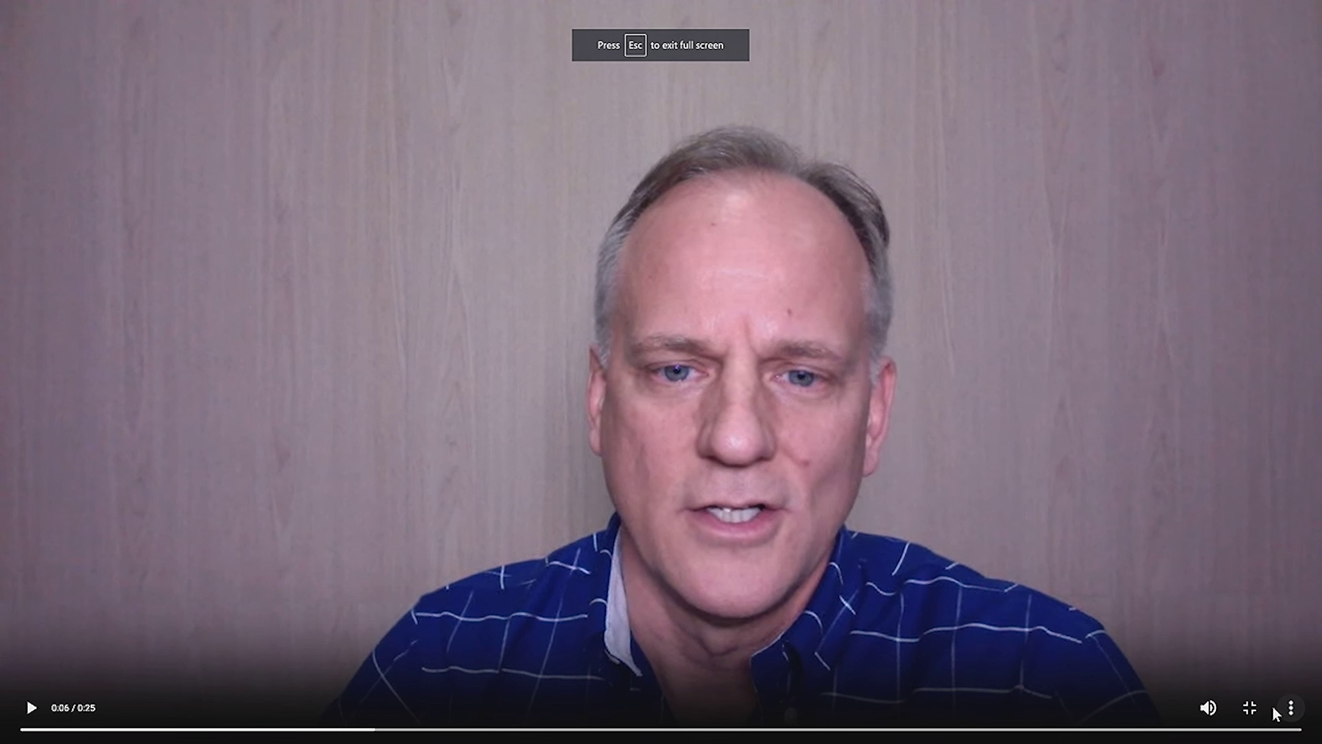
pyautogui.click(1255, 708)
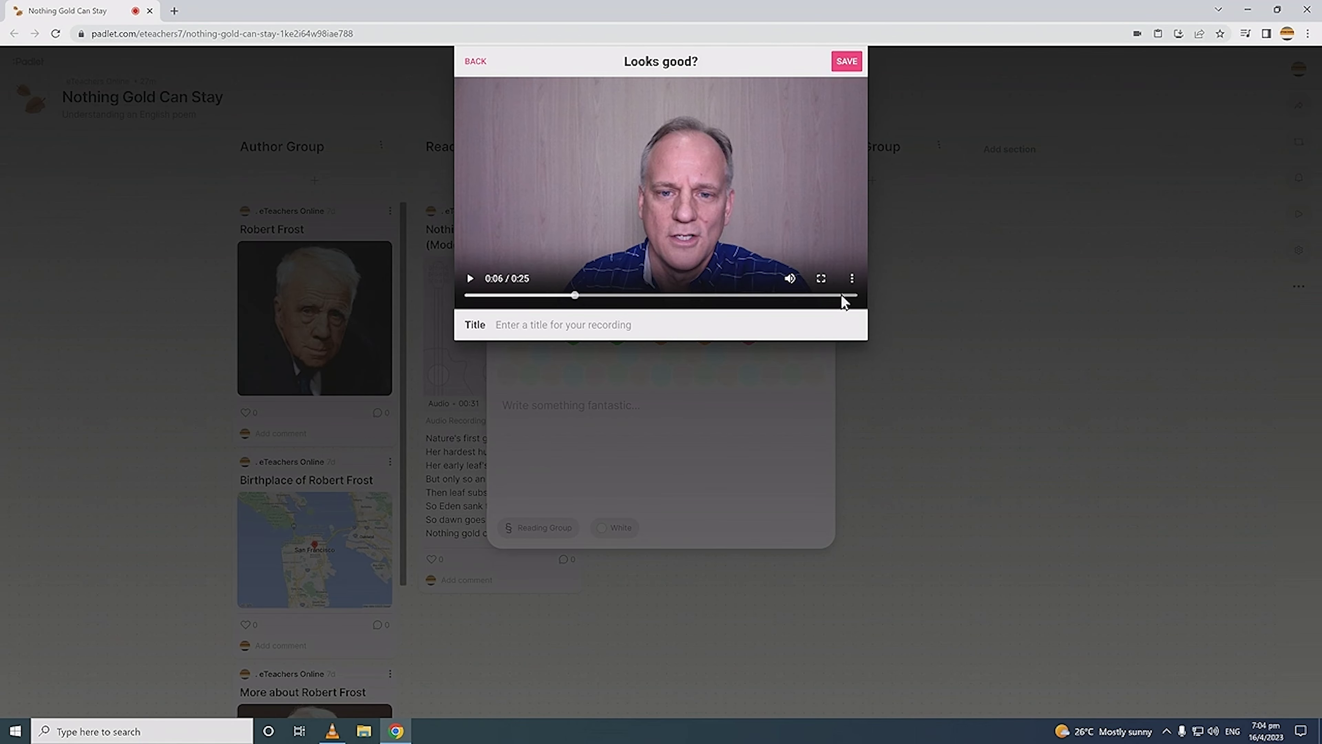
# Look through the recording's download, playback speed and picture-in-picture options without changing any of them
pyautogui.click(852, 279)
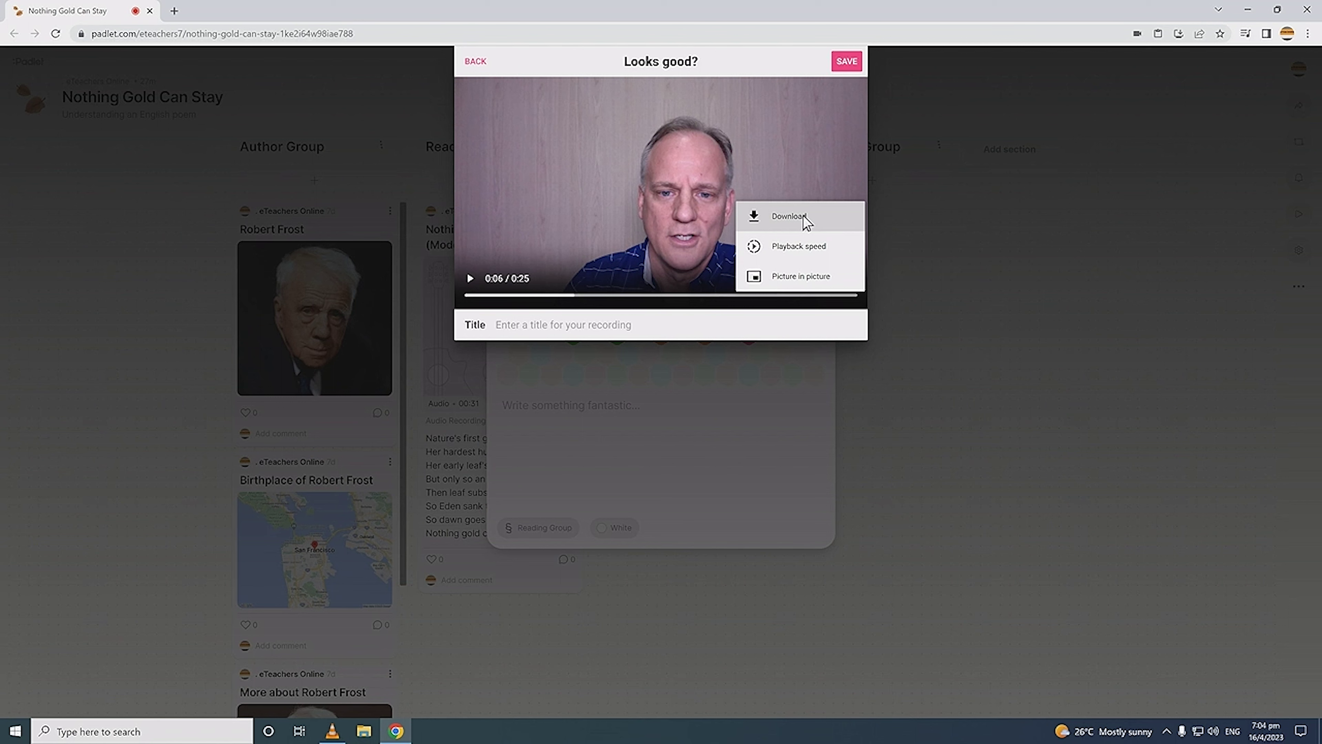
pyautogui.click(804, 250)
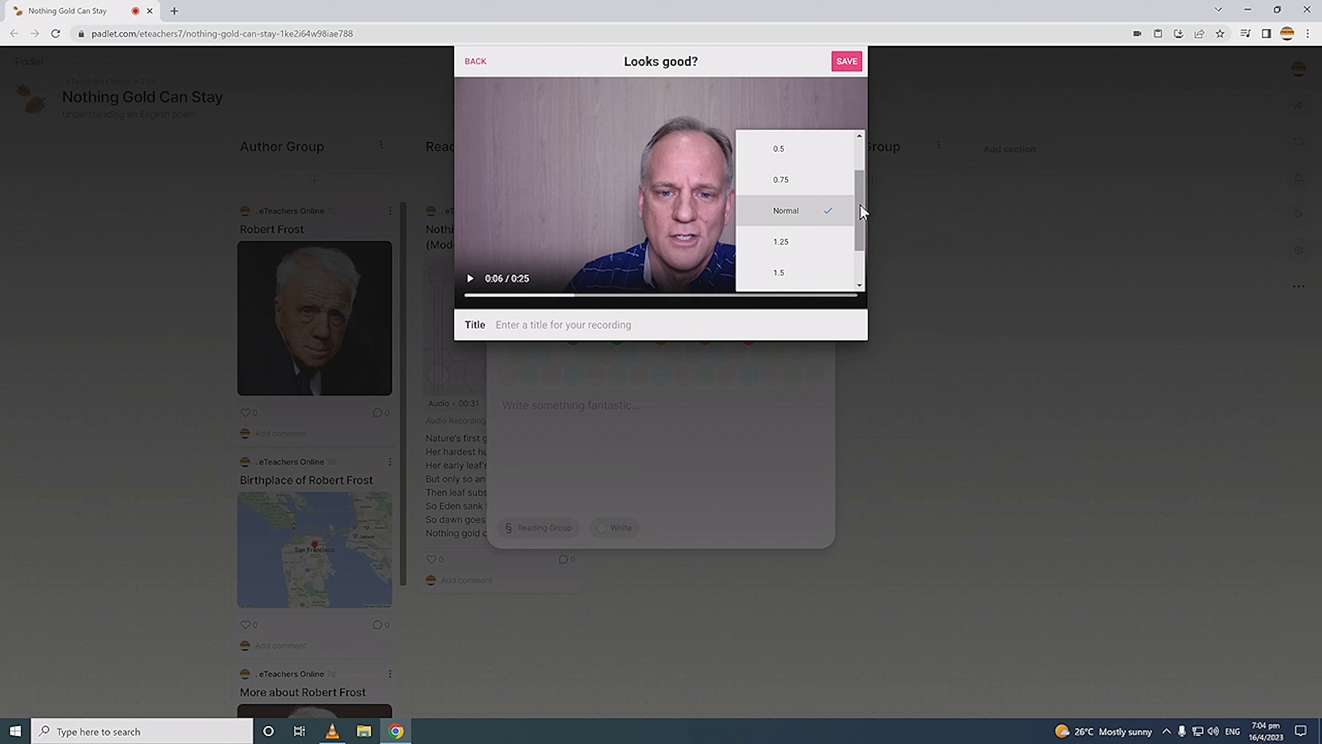
pyautogui.click(639, 278)
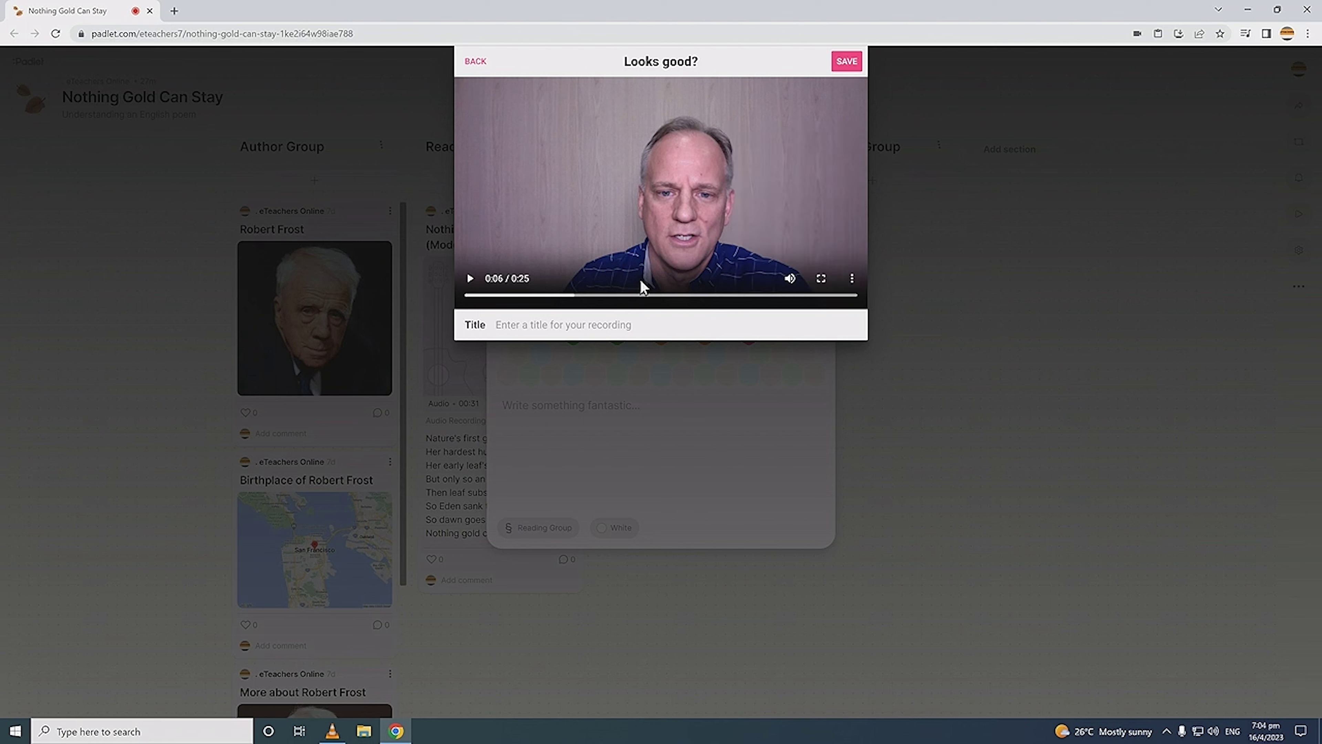
pyautogui.click(852, 279)
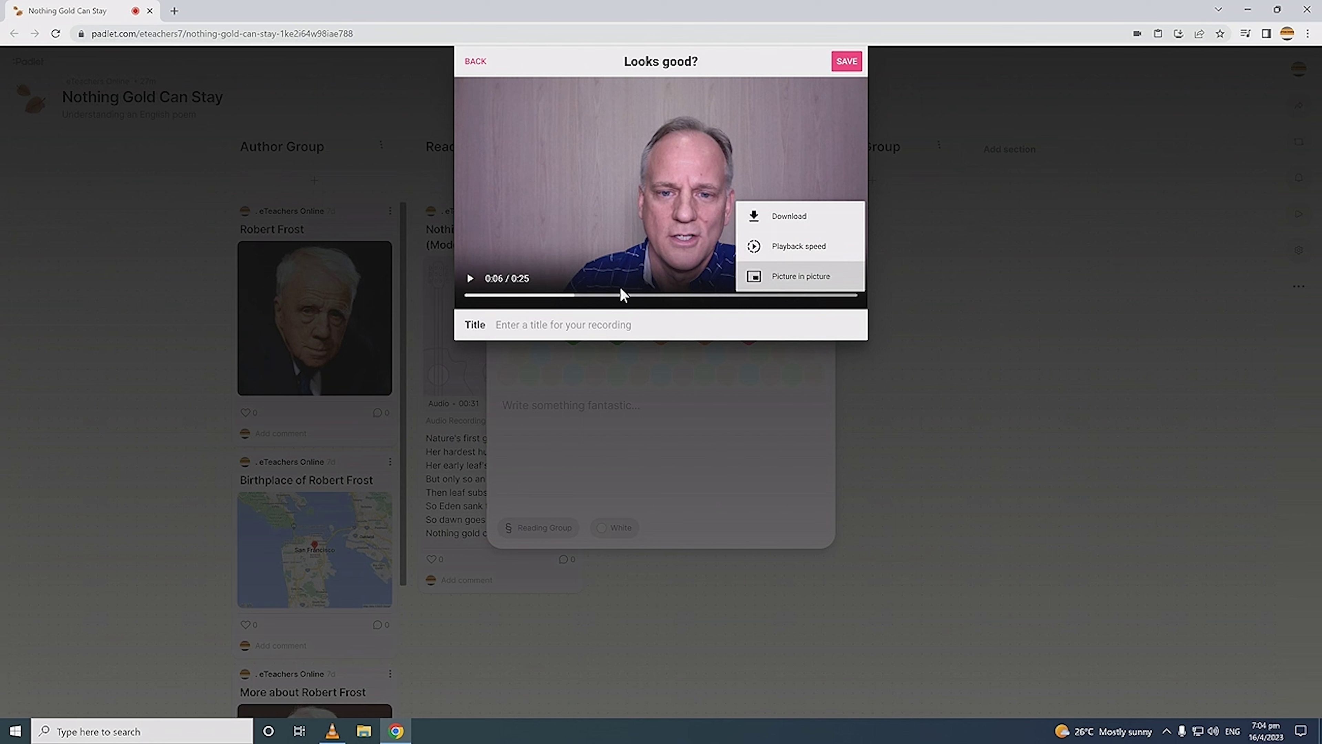
pyautogui.click(594, 275)
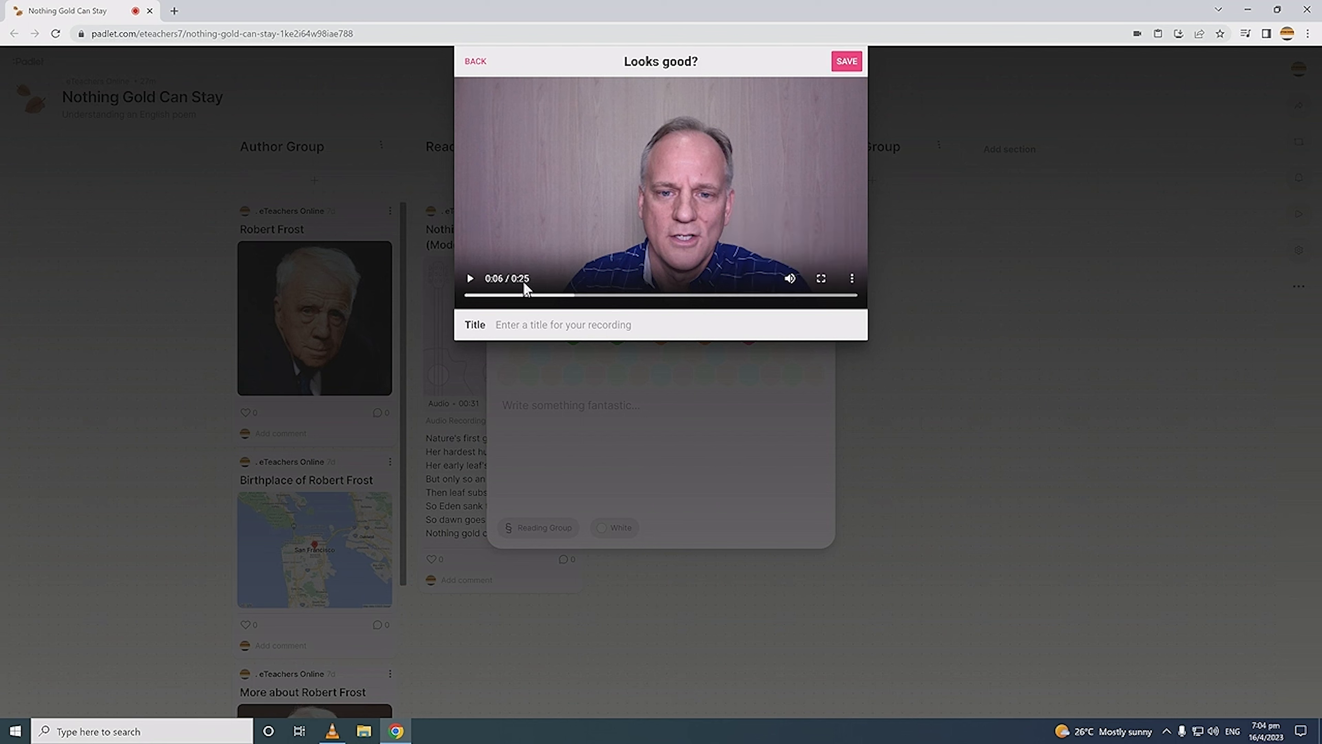
# Save the untitled video recording to the "Reciting the Poem" post and publish it
pyautogui.click(536, 328)
pyautogui.click(847, 61)
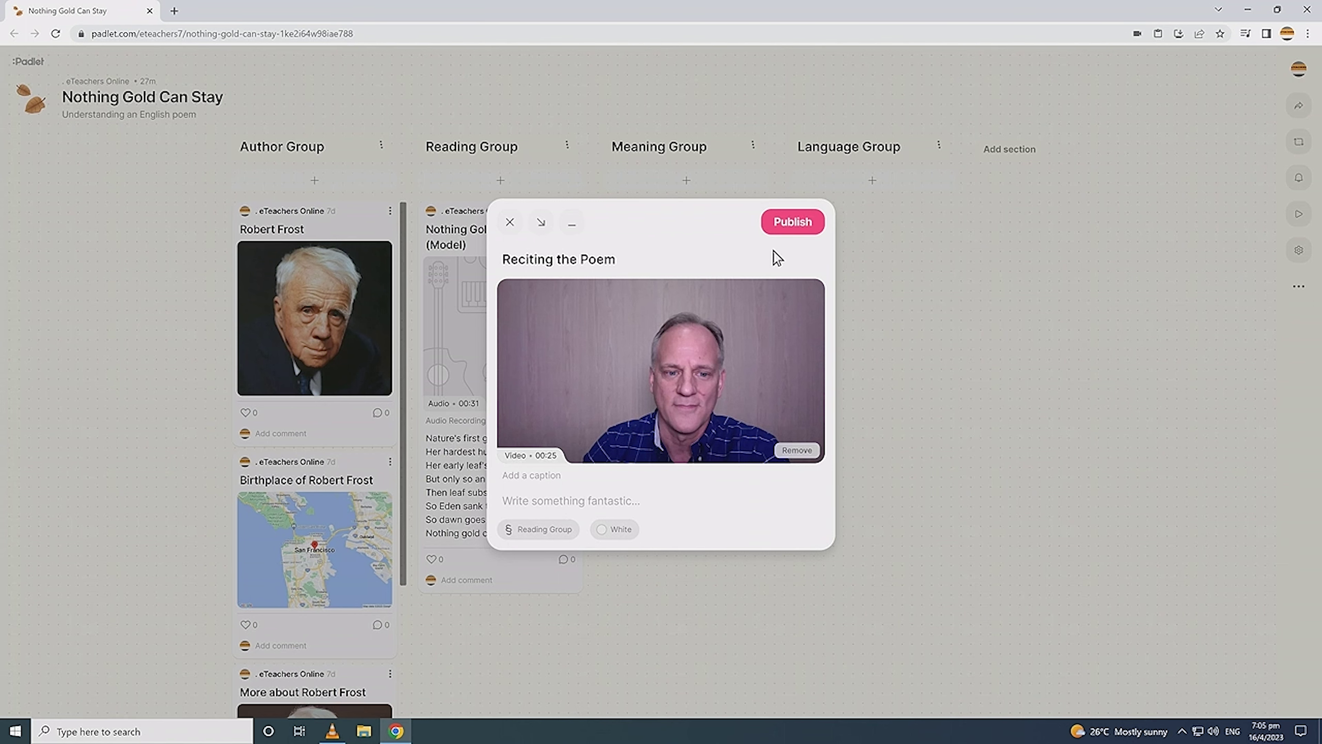
pyautogui.click(802, 224)
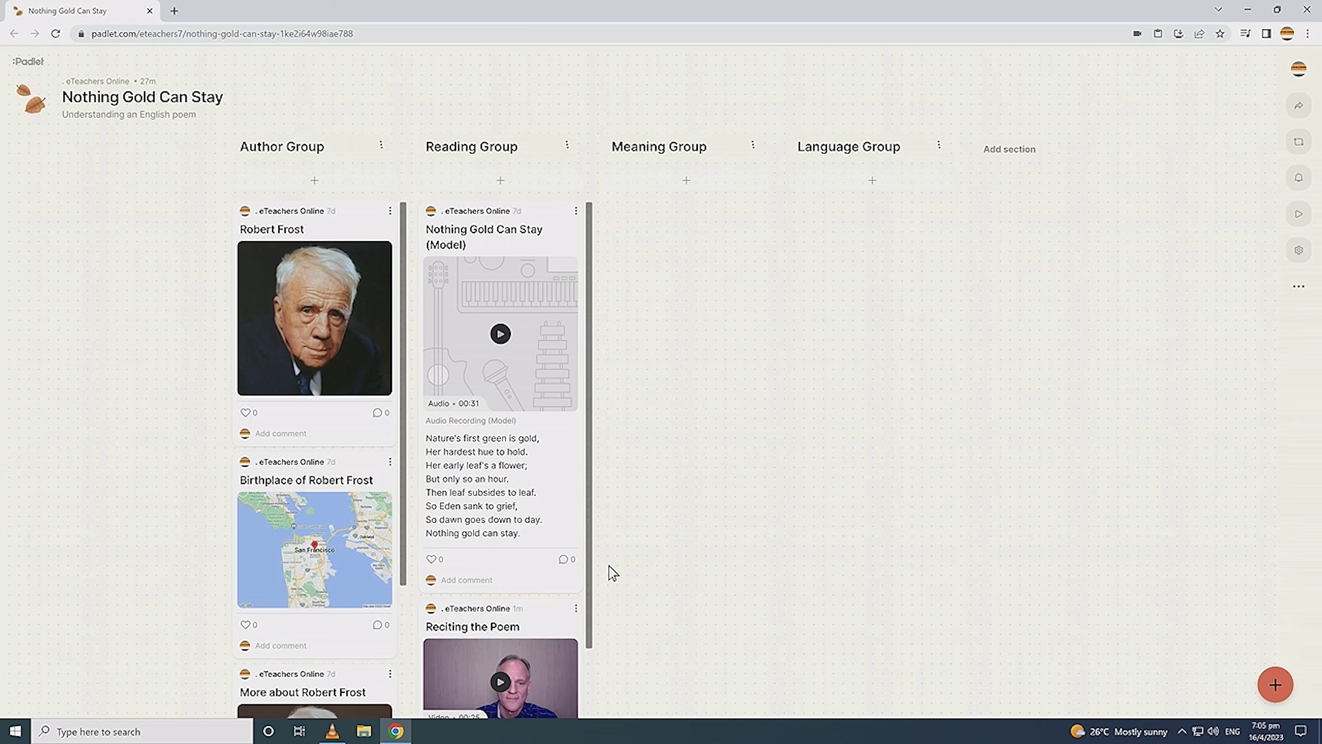
# Replace the video in the "Reciting the Poem" post with the file "Video of Student Reading" from Documents and update the post
pyautogui.moveTo(572, 610)
pyautogui.click(557, 609)
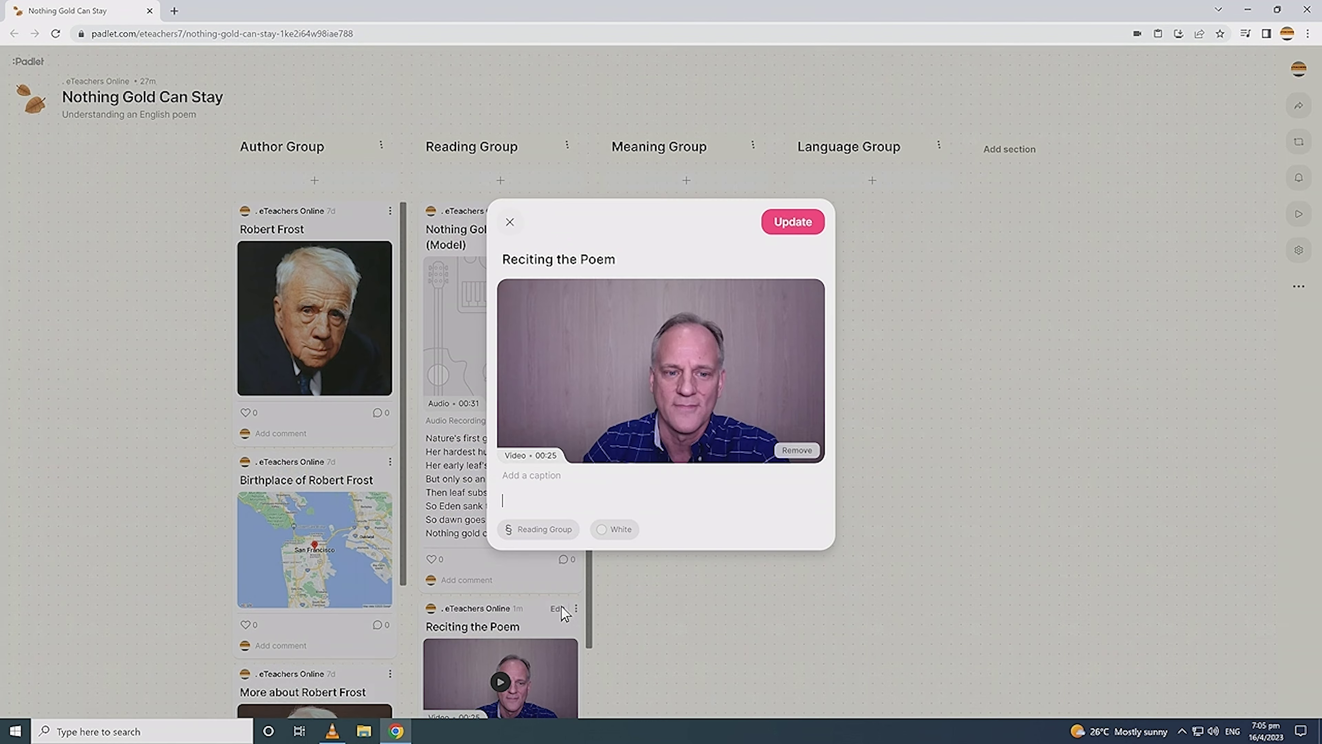
pyautogui.click(788, 451)
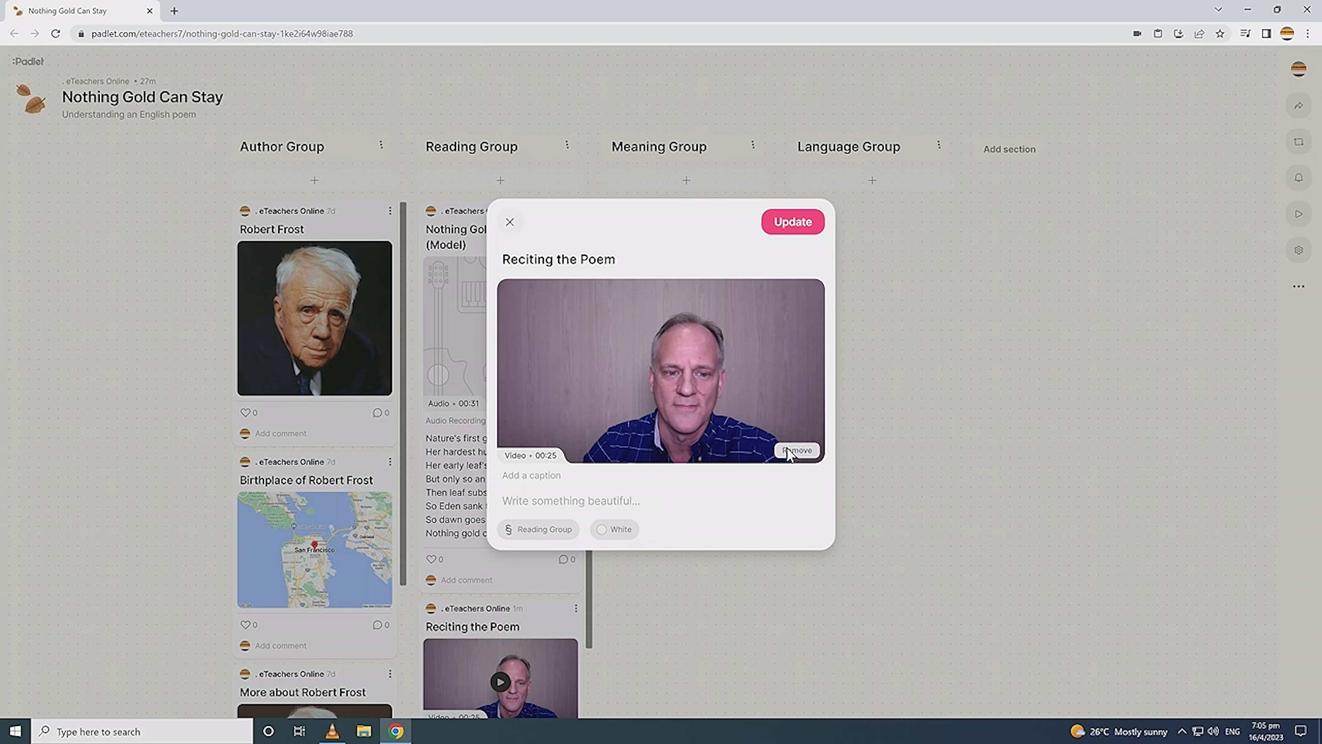
pyautogui.click(788, 451)
pyautogui.click(574, 333)
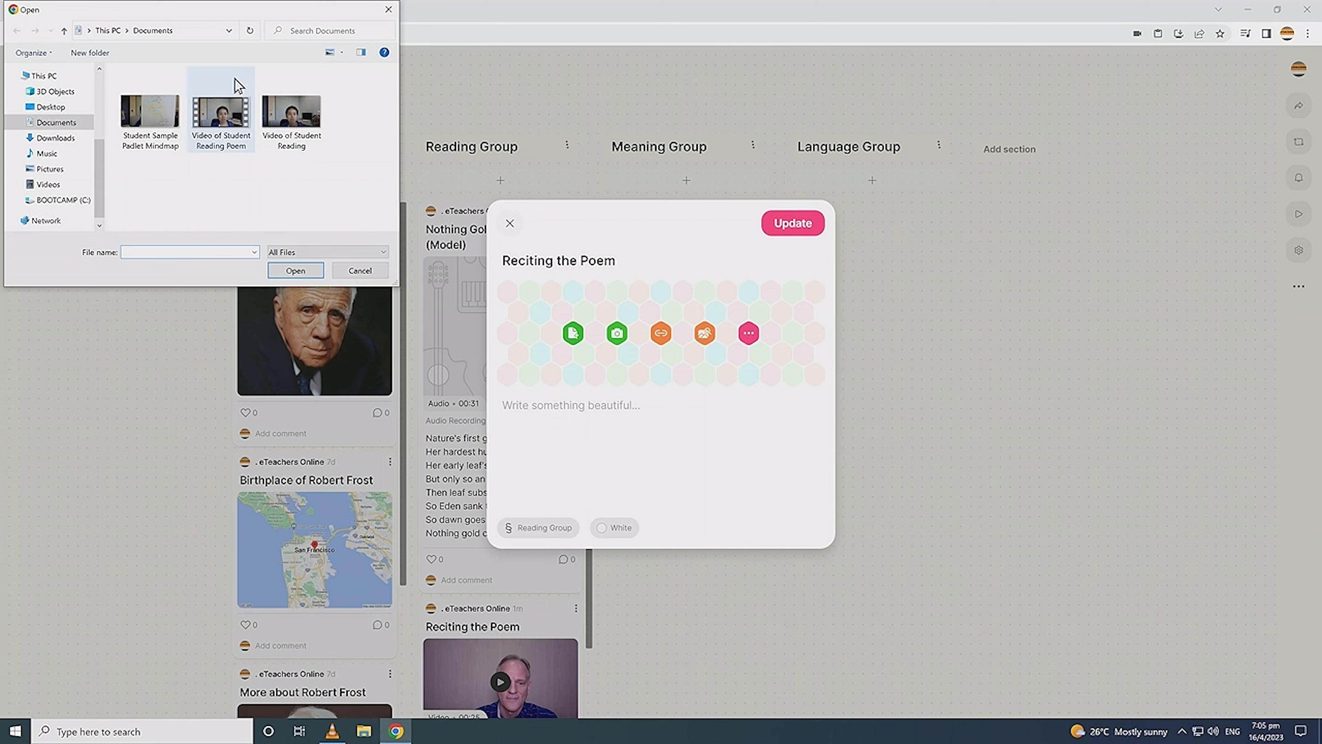
pyautogui.click(291, 117)
pyautogui.click(304, 274)
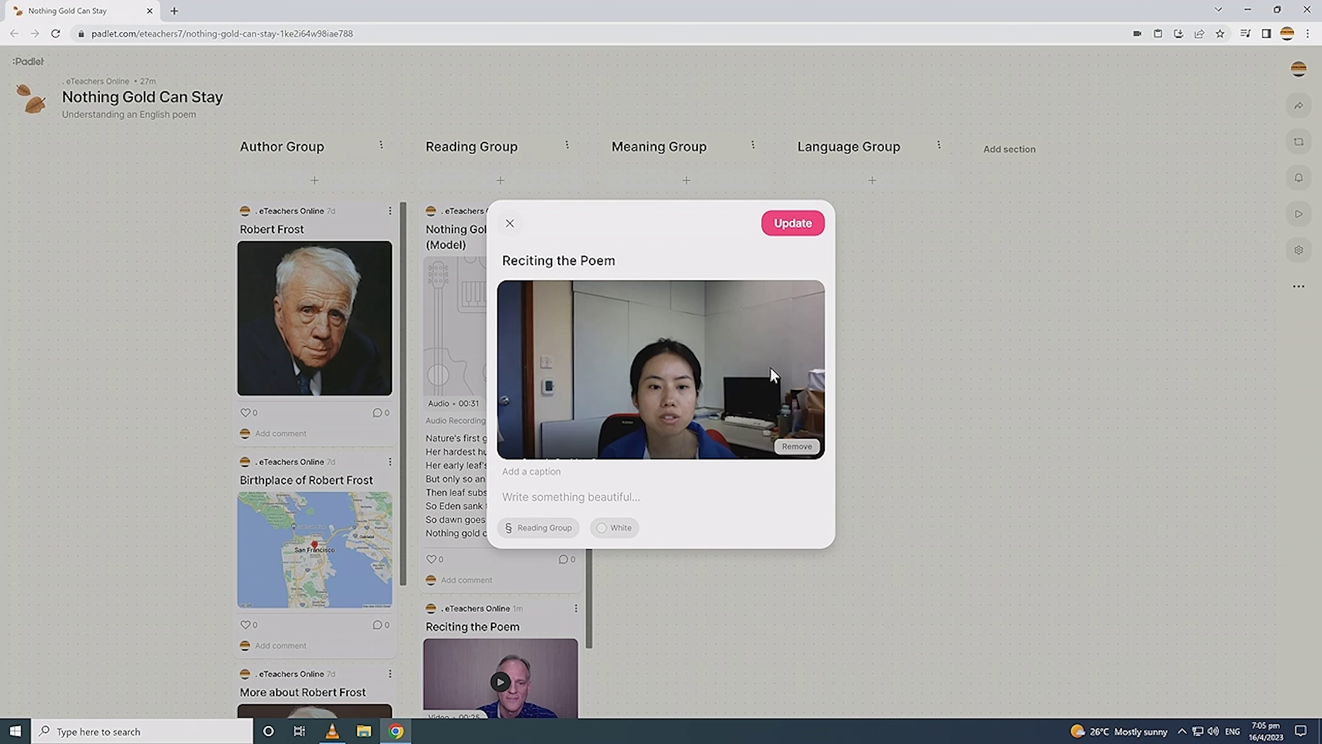
pyautogui.click(784, 229)
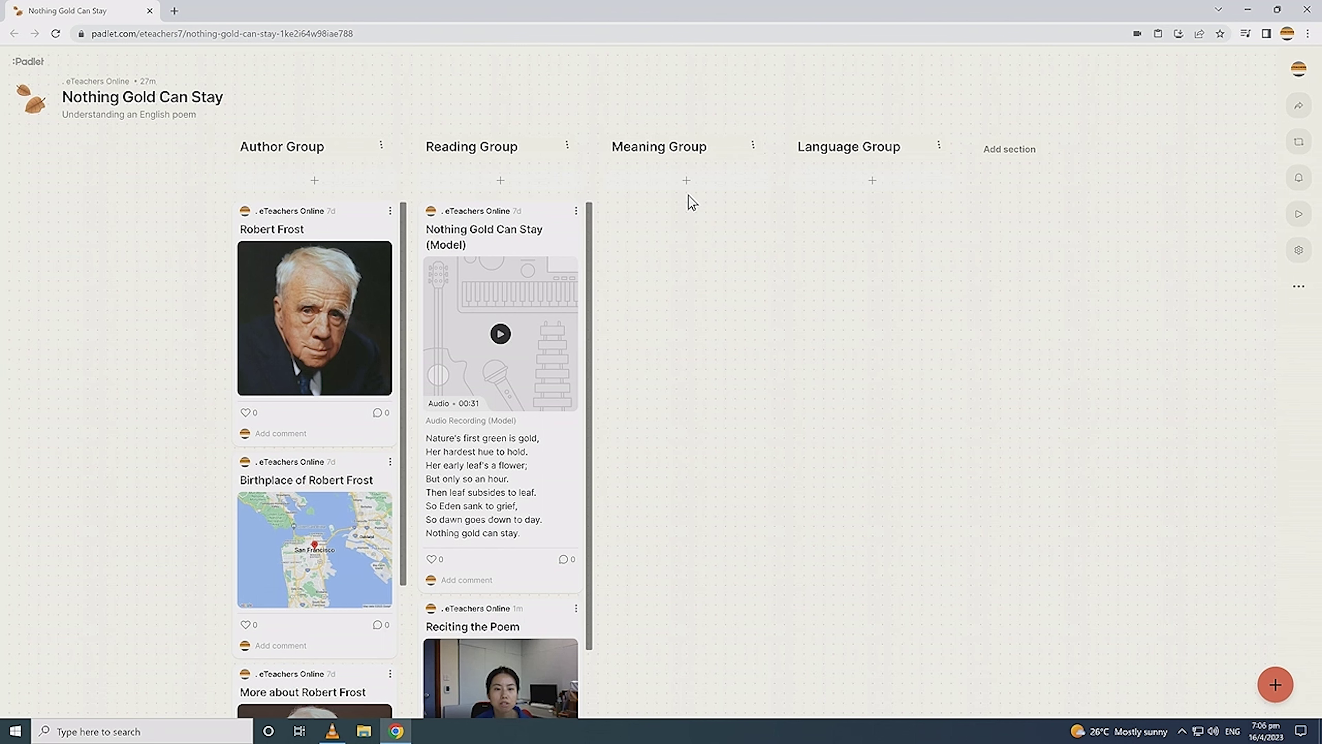
# Start a Meaning Group post titled "Lines 1 - 2" with the text "The first green of nature is the hardest color to keep."
pyautogui.click(686, 181)
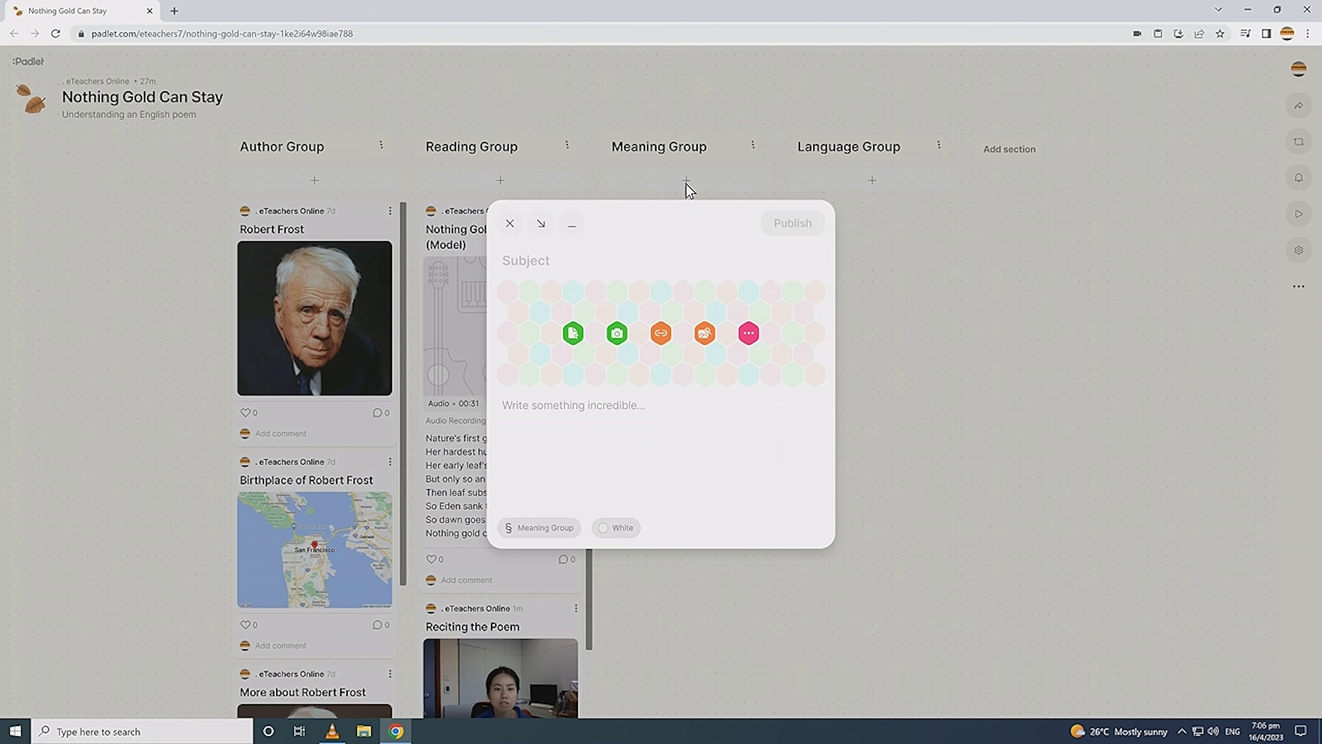
pyautogui.write('Lines 1 - 2')
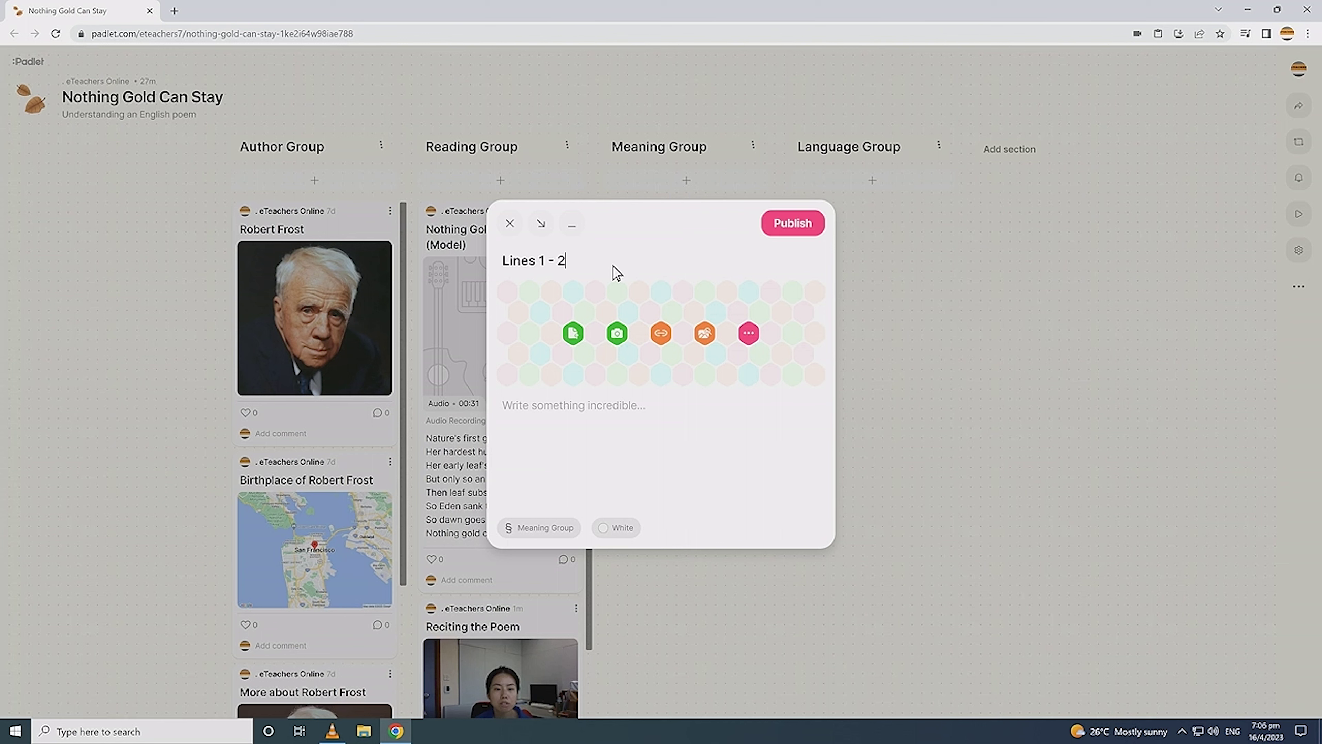
pyautogui.click(595, 405)
pyautogui.write('The first green of nature is the hardest color to keep.')
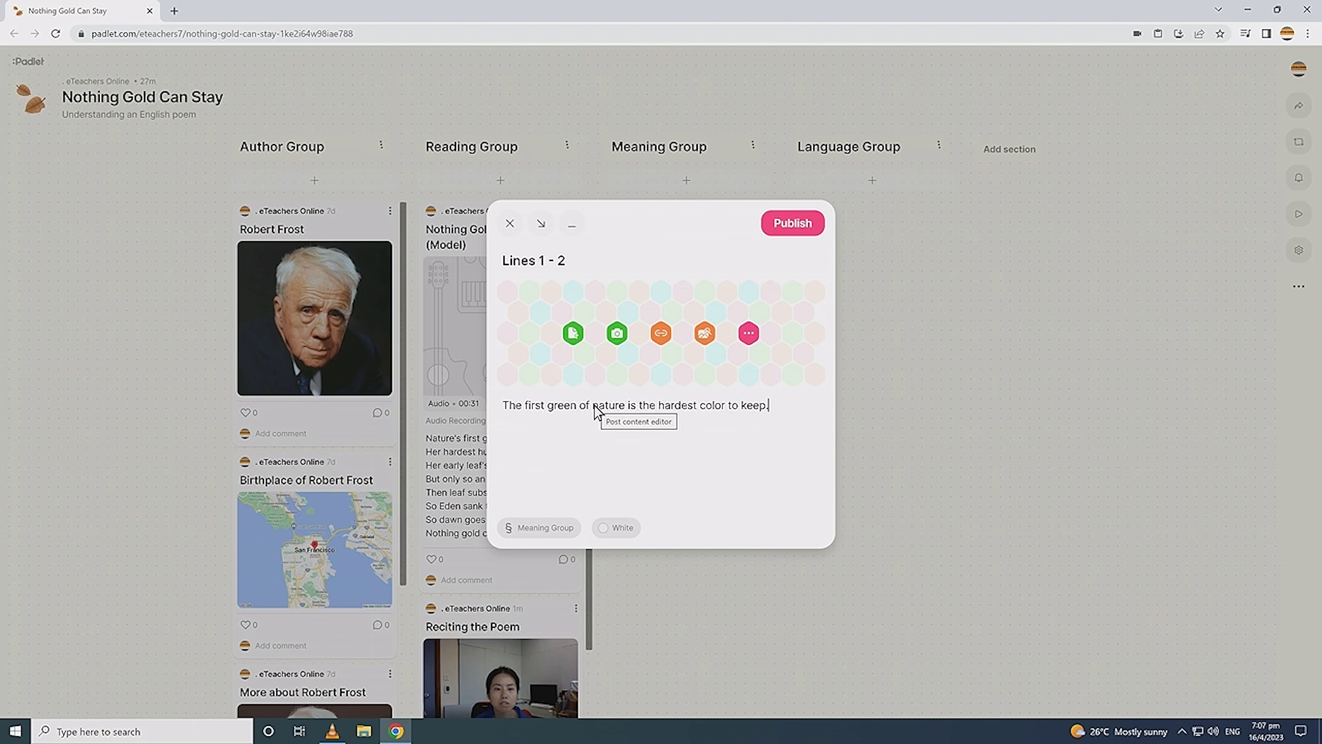
# Take a camera photo of the handwritten mind map for the "Lines 1 - 2" post and retake it with the sheet held beside the face
pyautogui.click(617, 333)
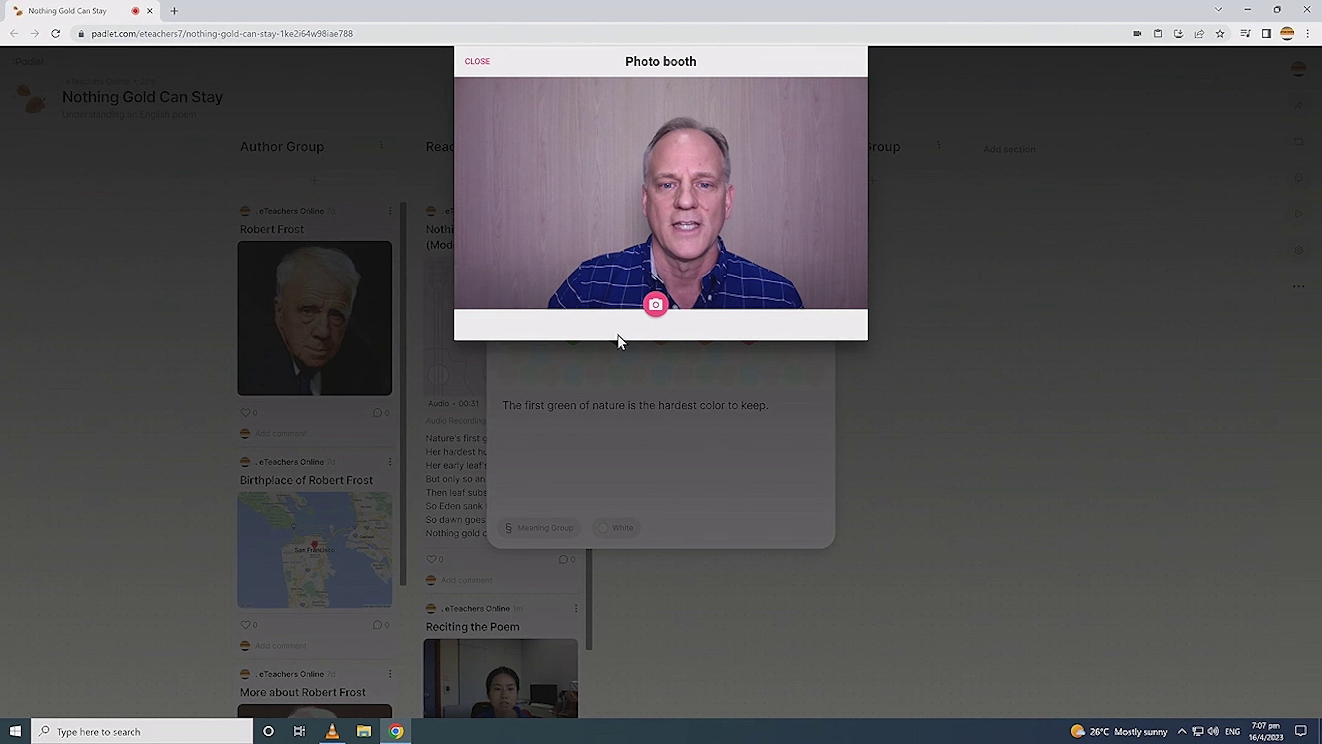
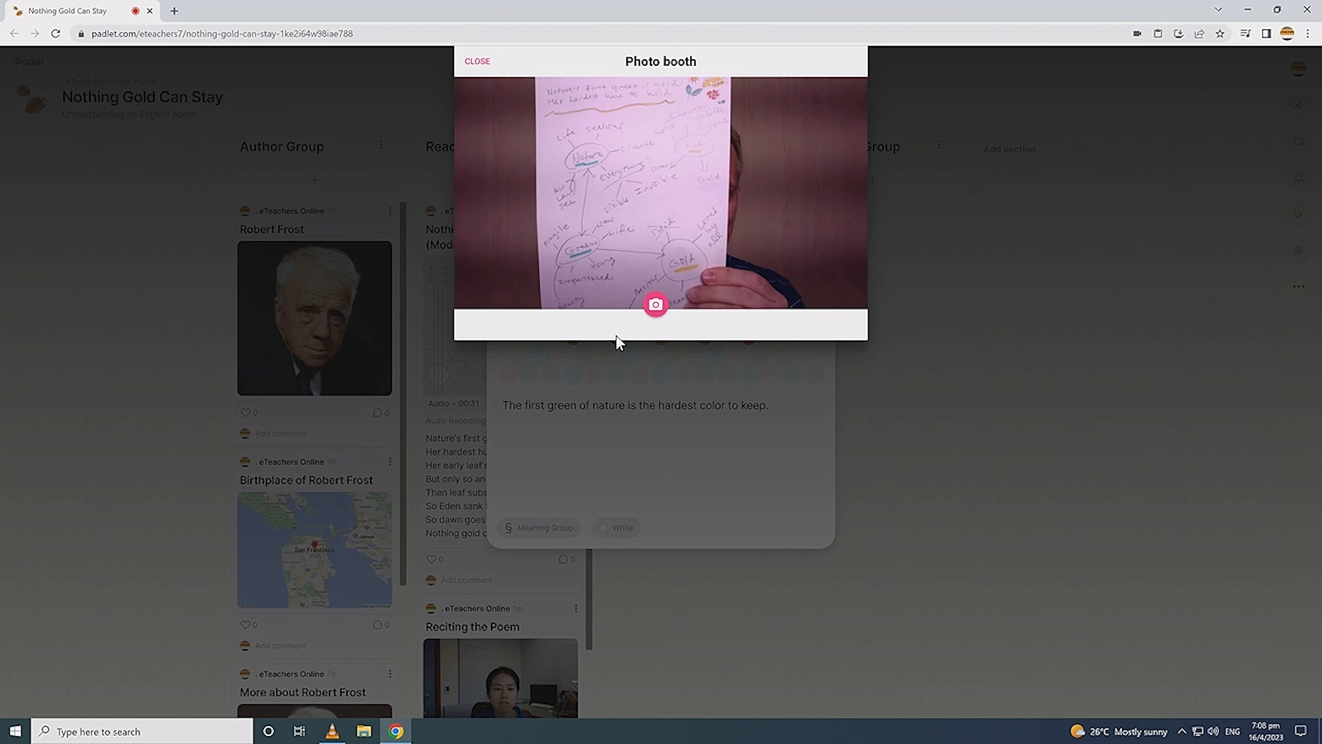
pyautogui.click(653, 306)
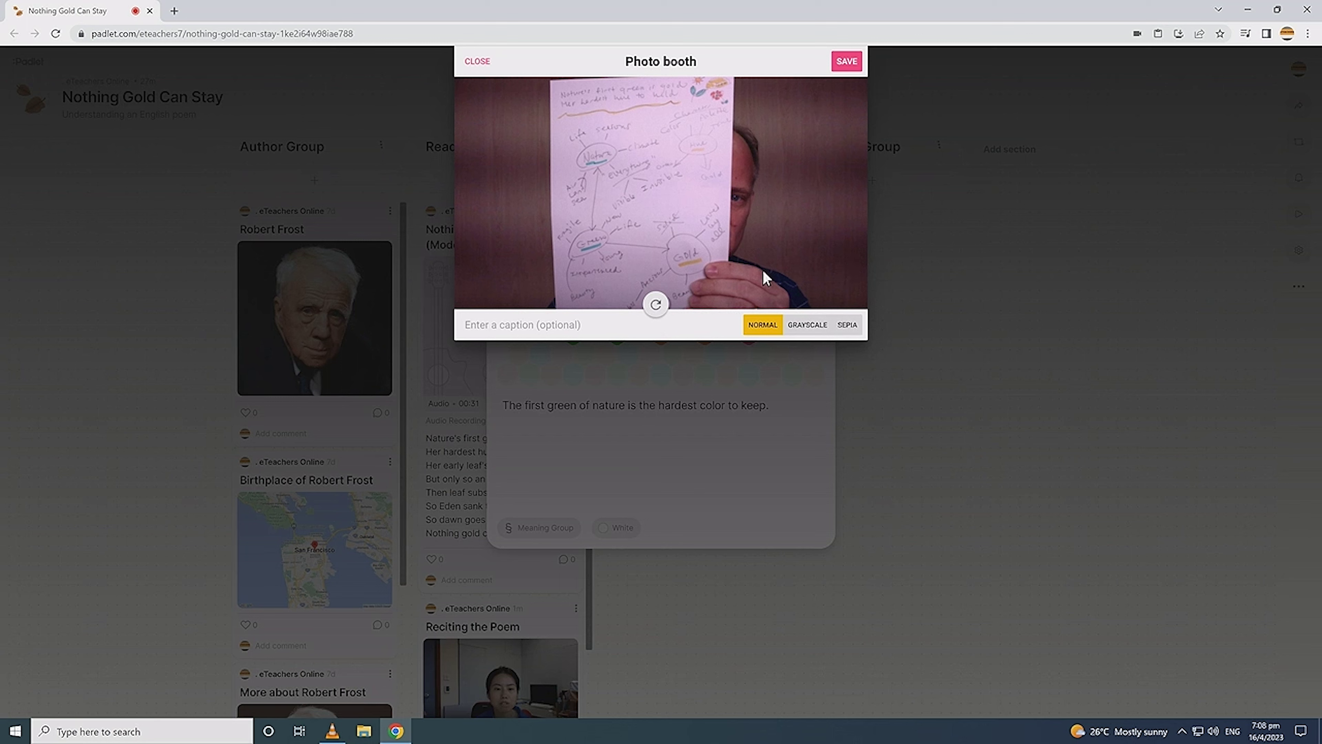
pyautogui.click(656, 305)
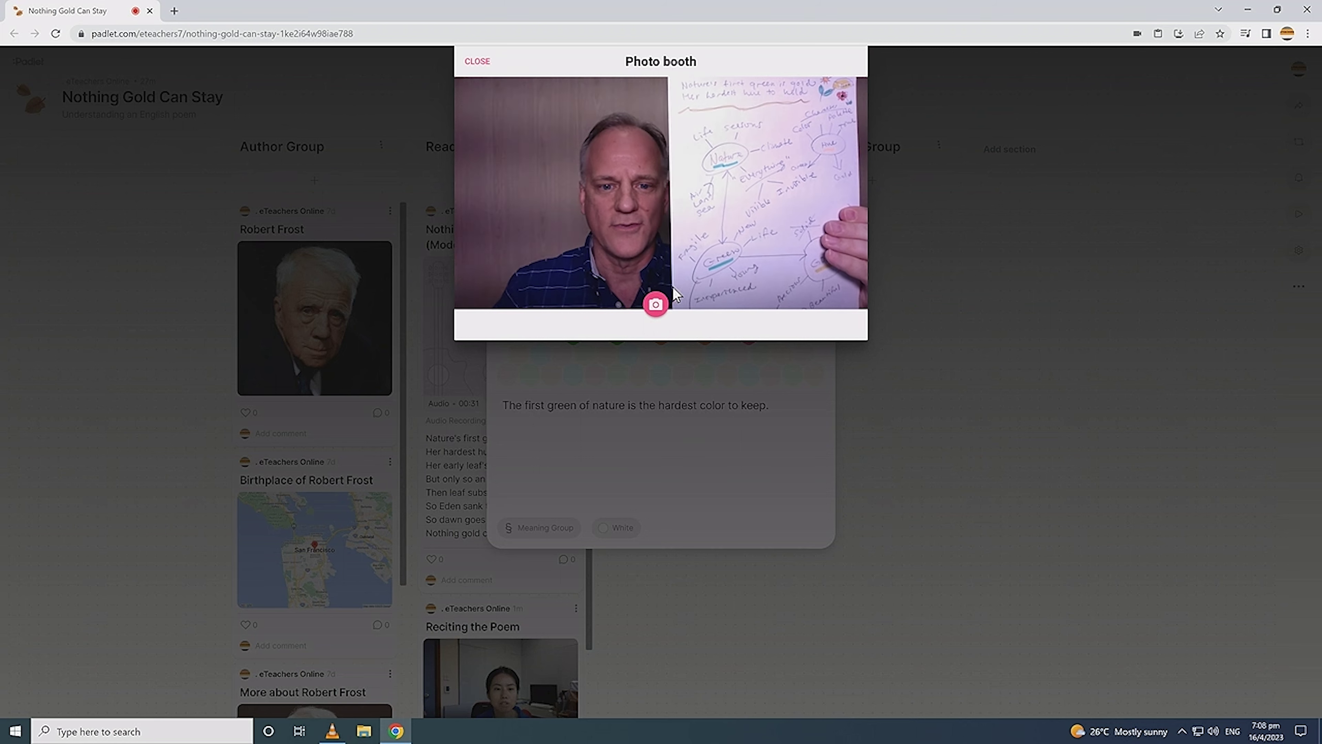
pyautogui.click(661, 305)
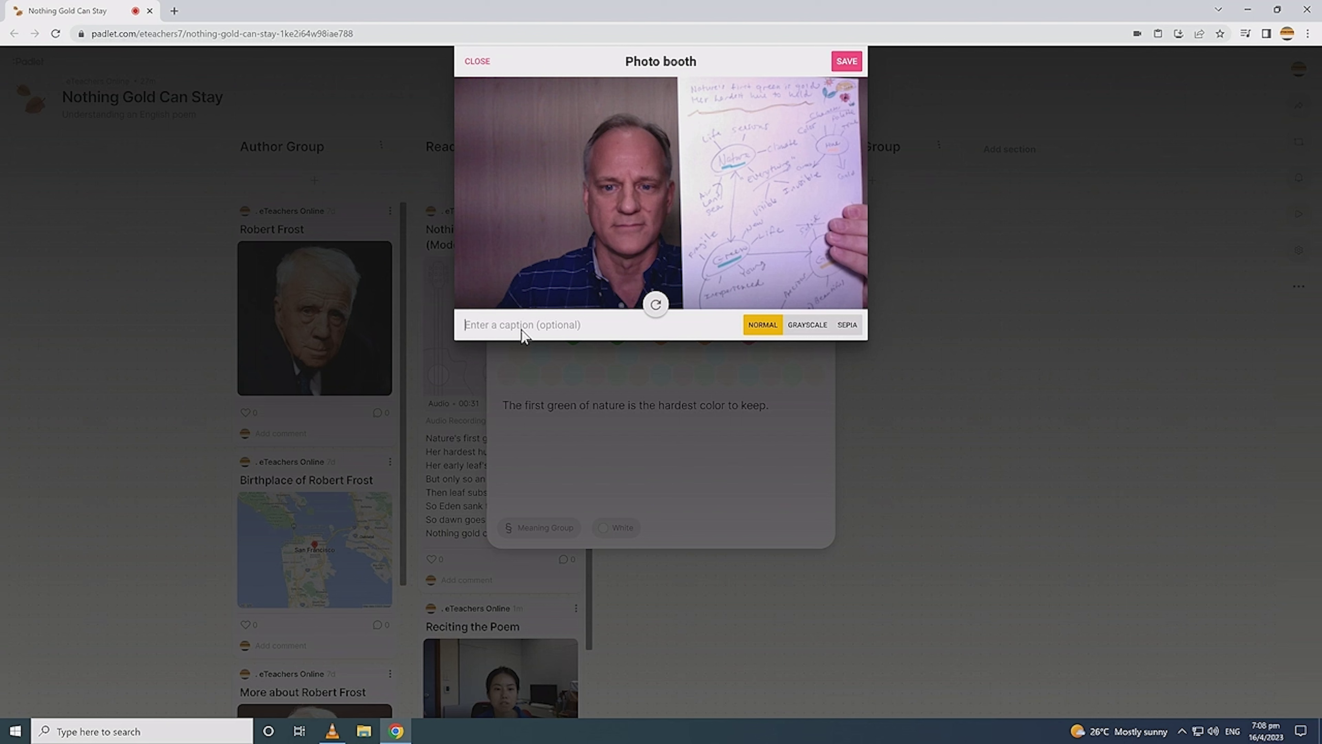
# Preview the photo in grayscale and sepia and return it to the normal filter
pyautogui.click(802, 327)
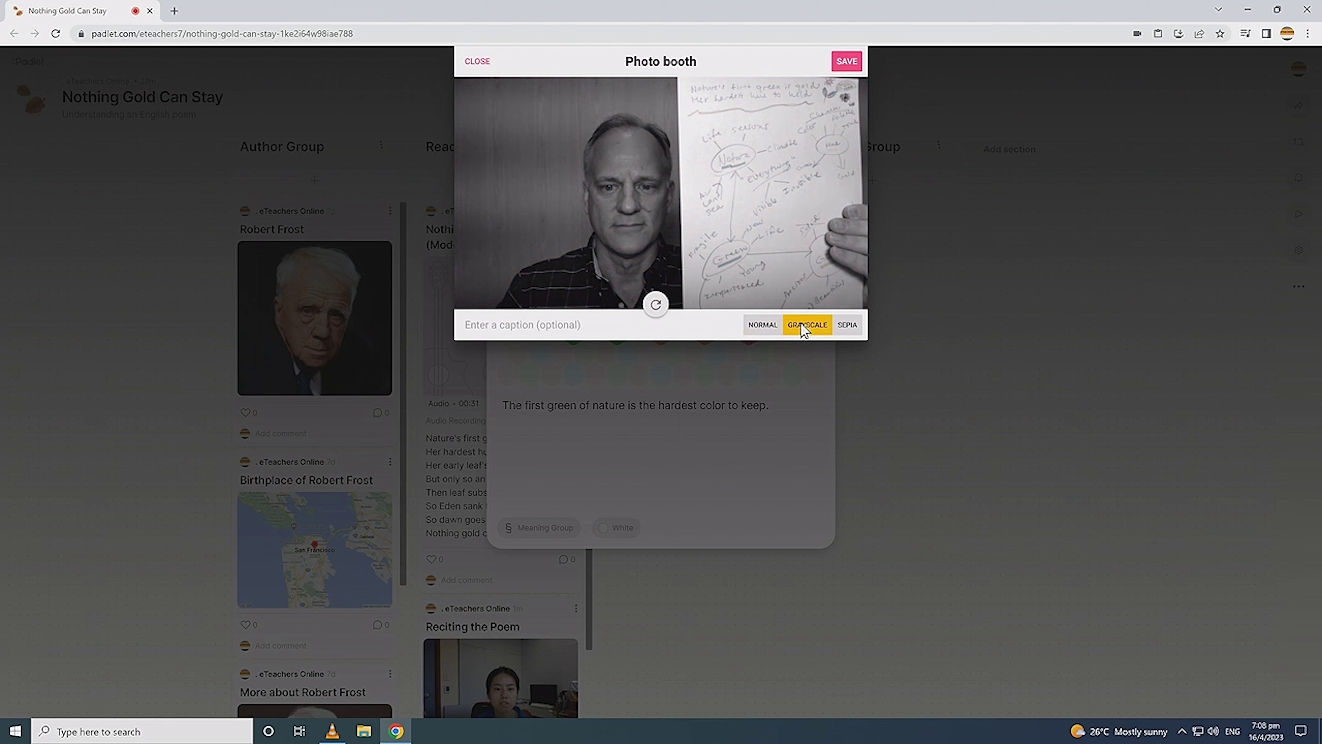
pyautogui.click(846, 327)
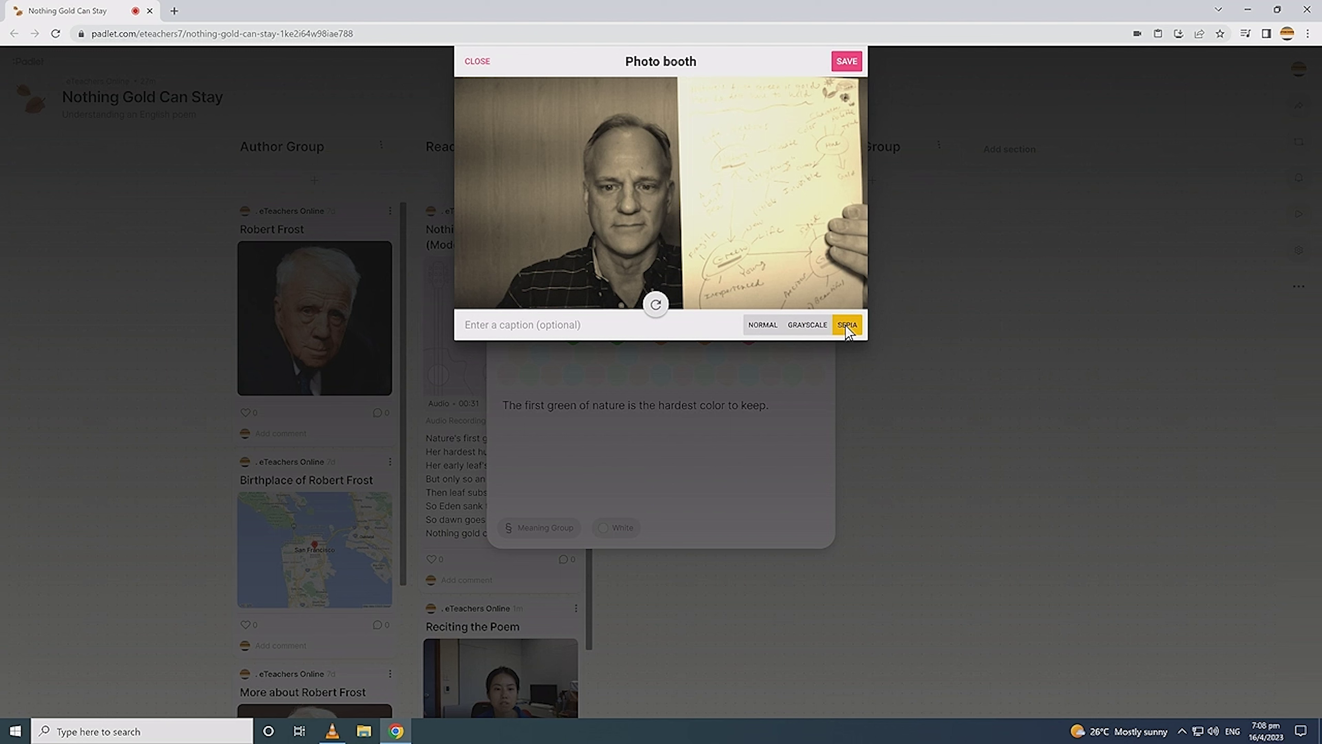
pyautogui.click(761, 325)
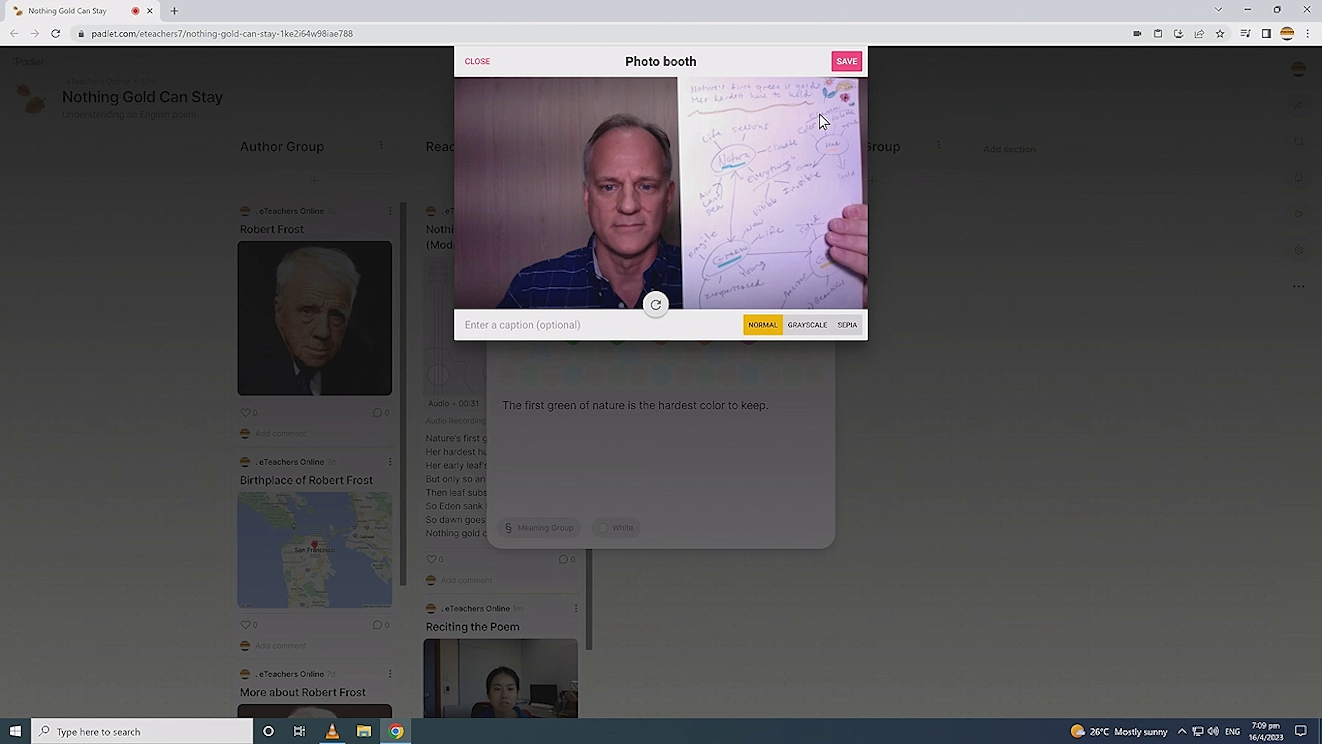
# Save the photo without a caption to the "Lines 1 - 2" post and publish it in the Meaning Group
pyautogui.click(847, 61)
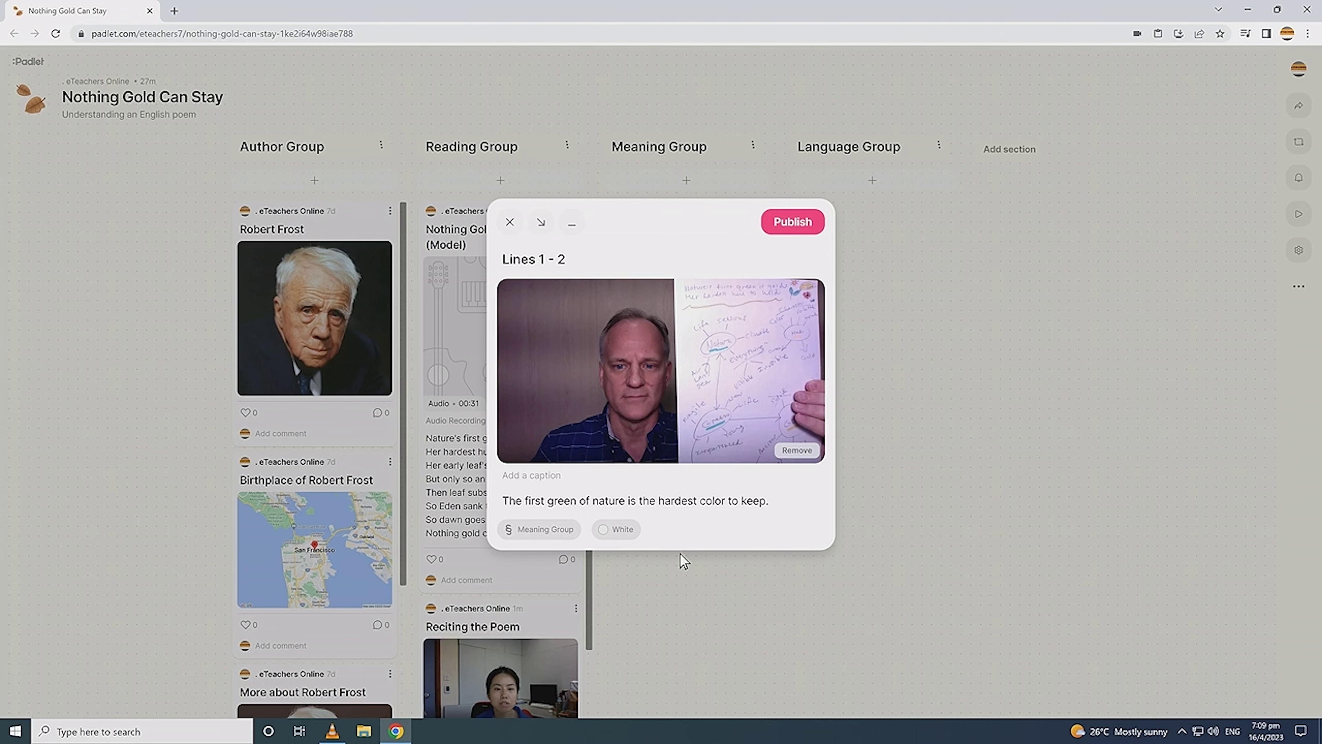
pyautogui.click(790, 222)
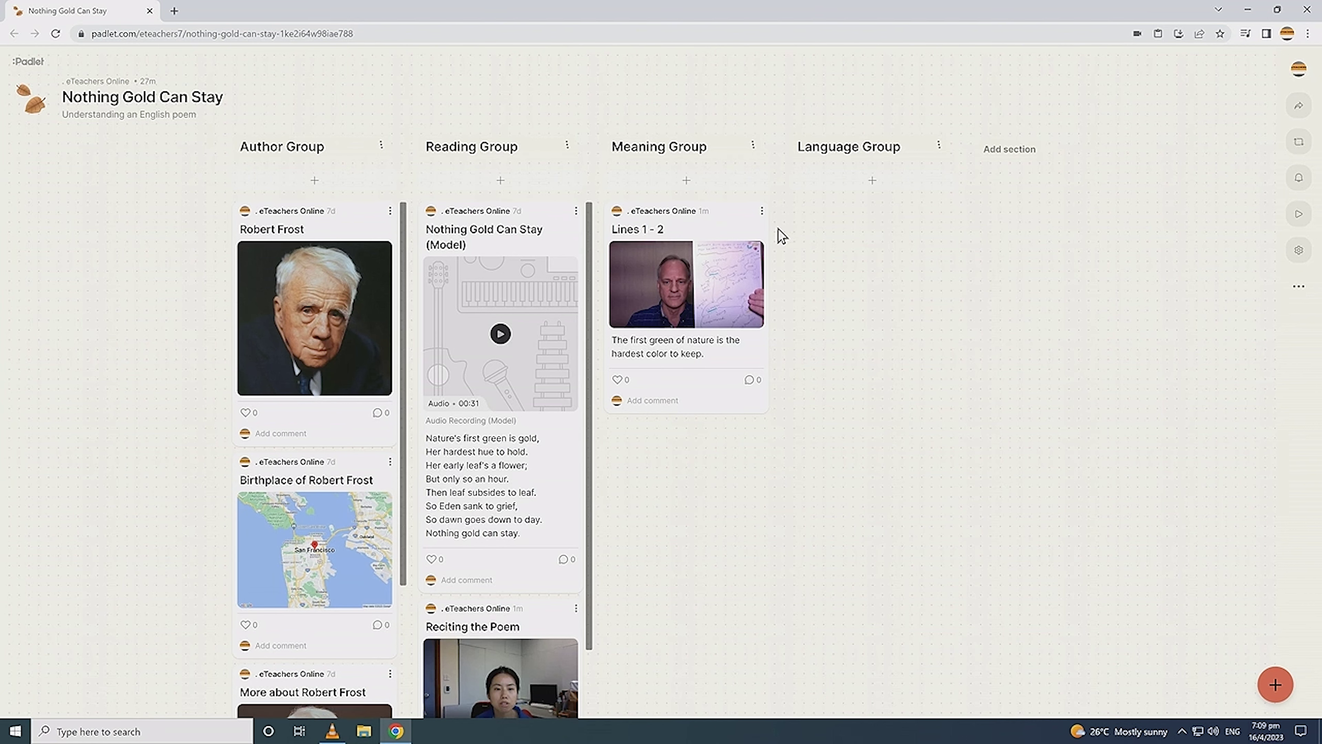
# Replace the photo in the "Lines 1 - 2" post with the file "Student Sample Padlet Mindmap" from Documents
pyautogui.click(743, 211)
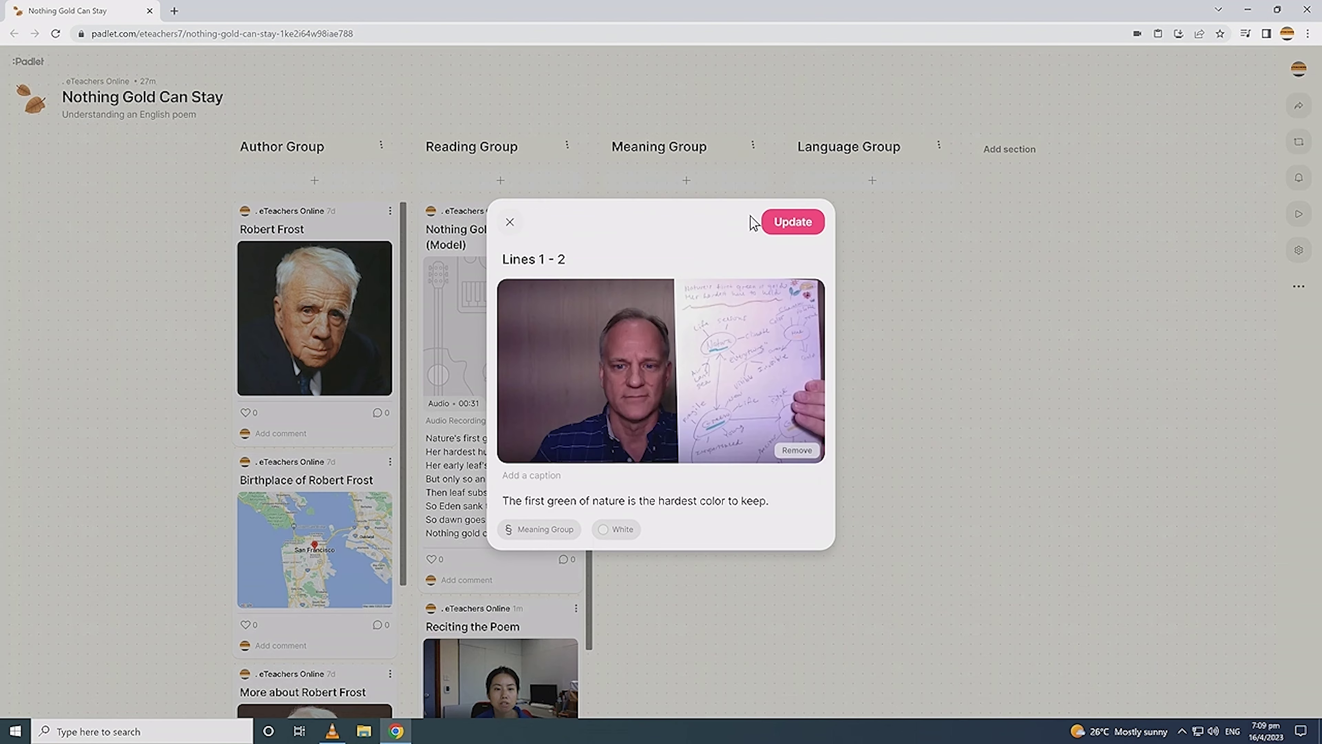
pyautogui.click(801, 451)
pyautogui.click(572, 332)
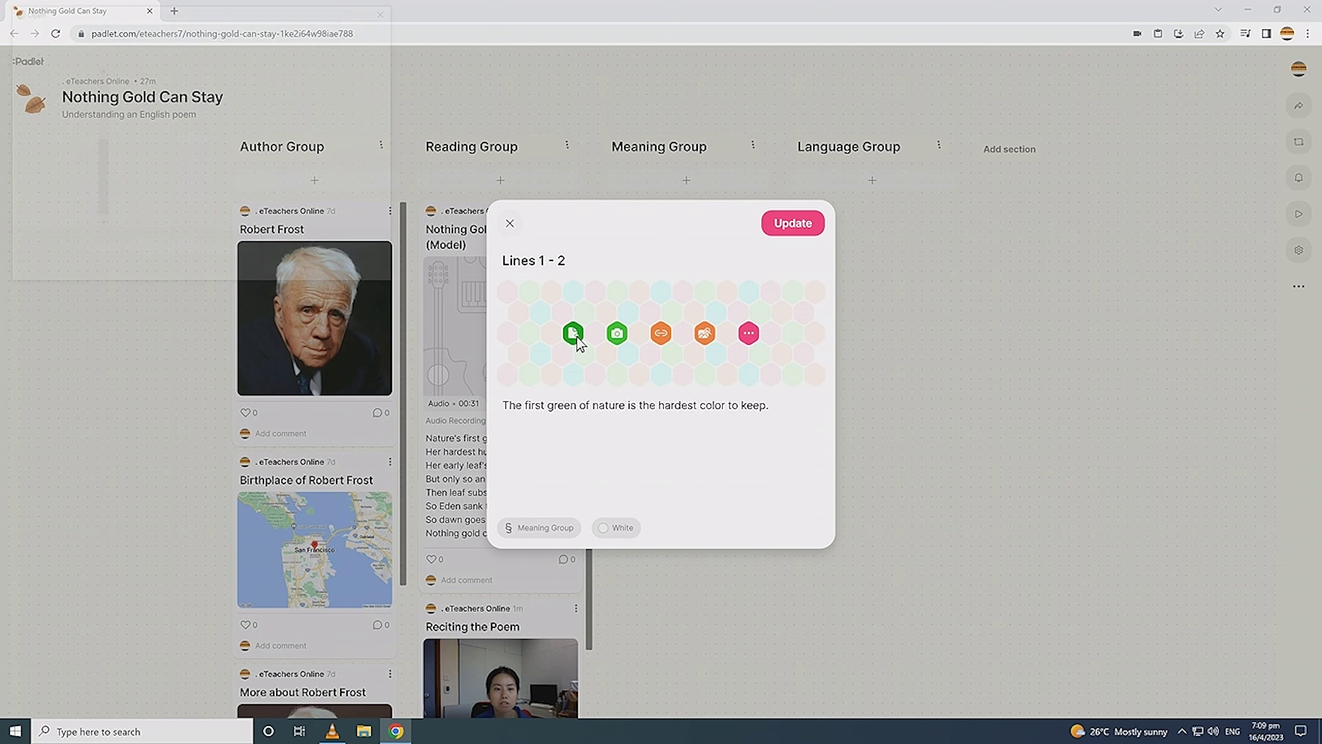
pyautogui.click(169, 130)
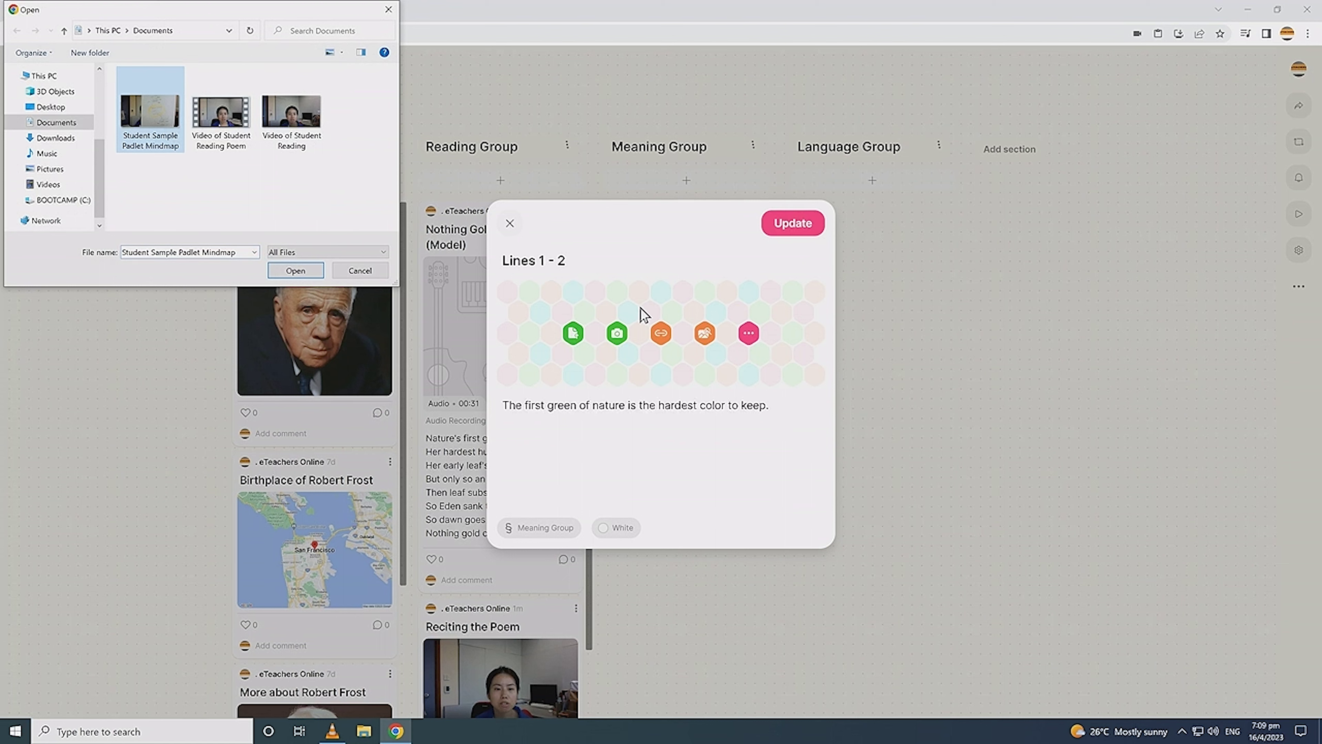
pyautogui.click(295, 270)
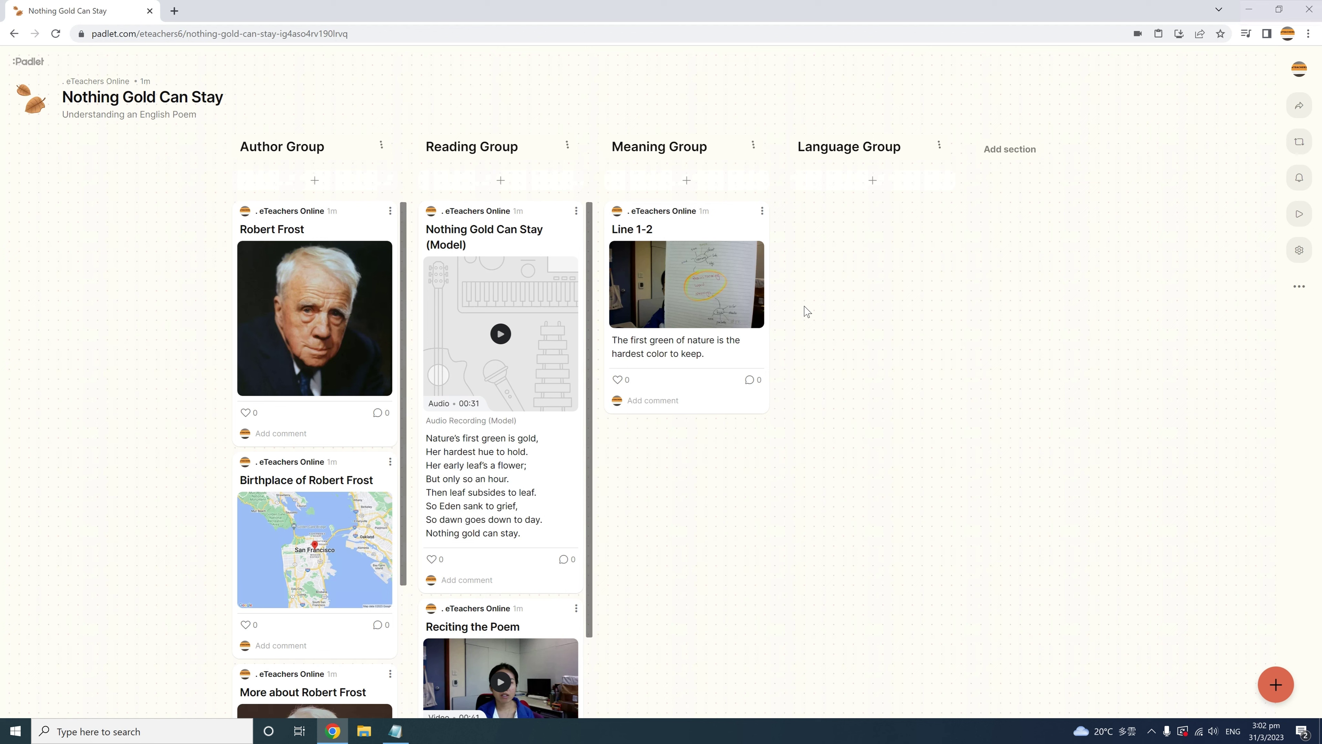
# Start a Meaning Group post titled "Line 3-4" with the text "It shows up as a flower, but it won't last long."
pyautogui.click(683, 180)
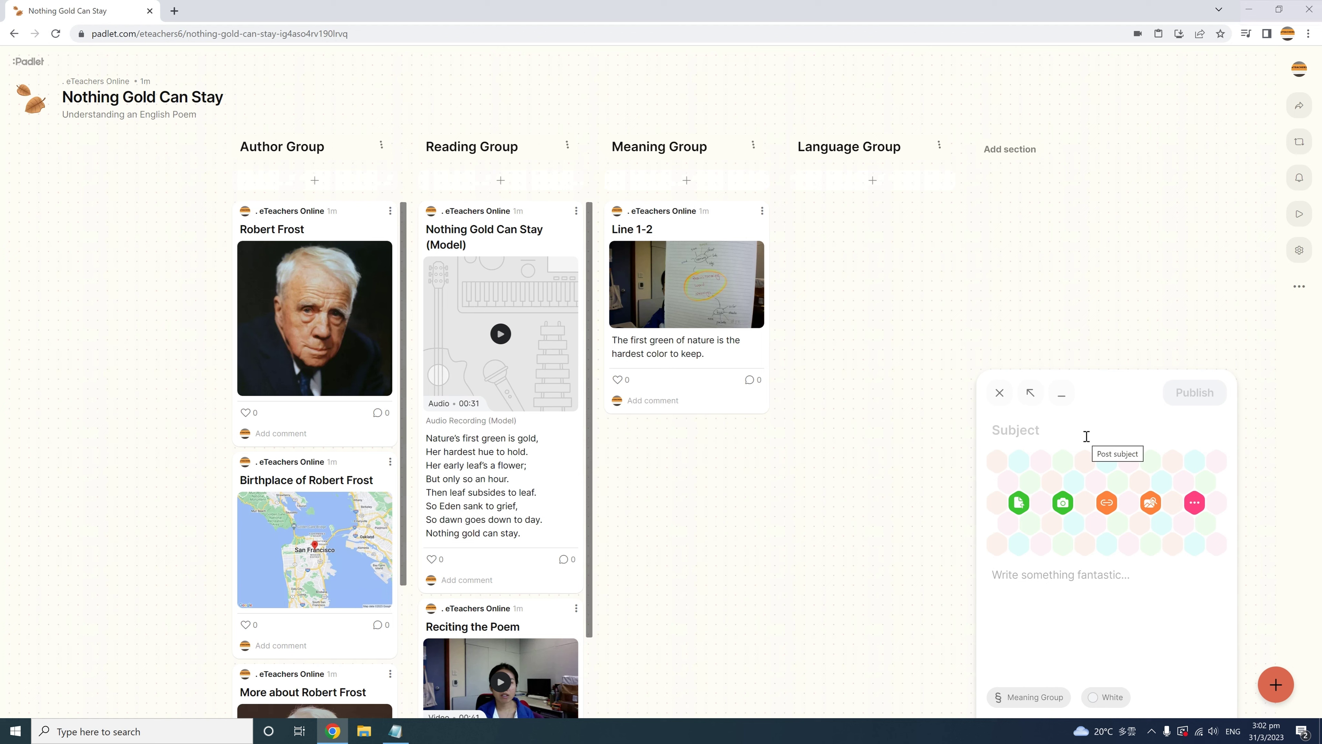
pyautogui.write('Line 3-4')
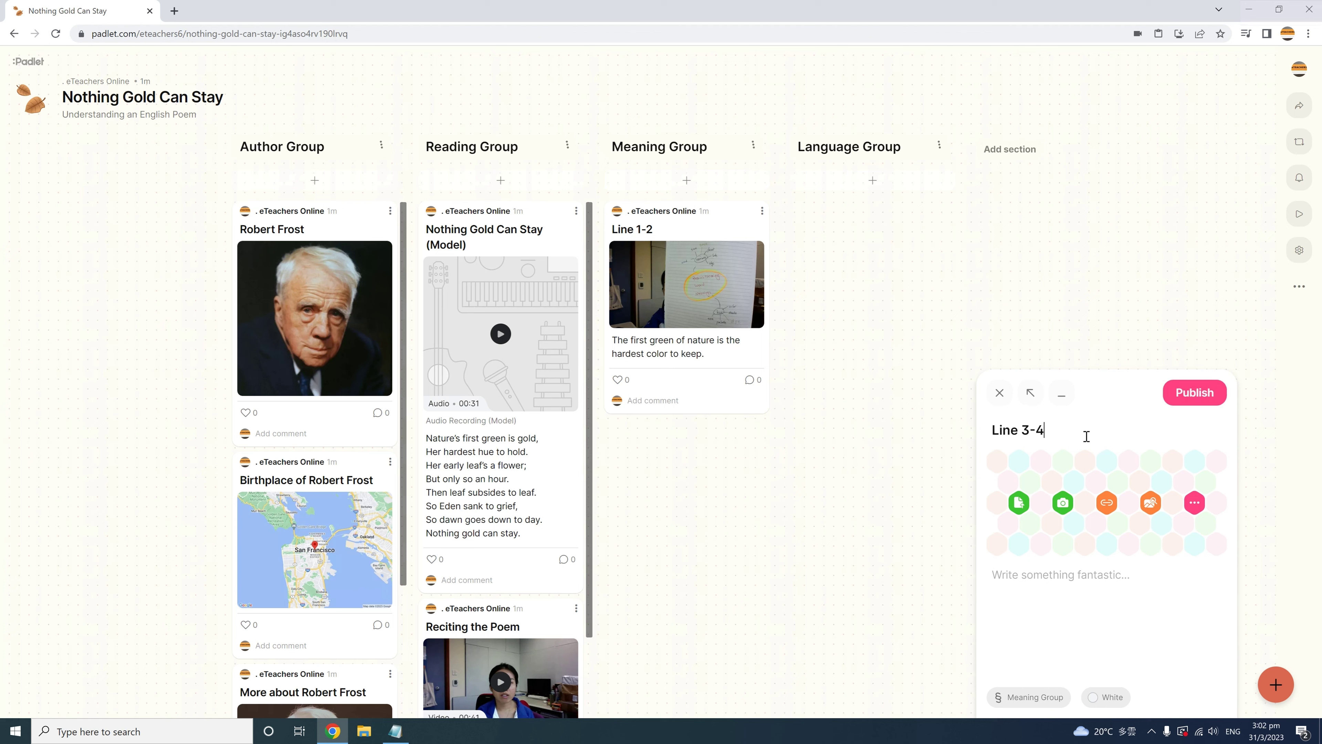
pyautogui.click(1075, 572)
pyautogui.write("It shows up as a flower, but it won't last long.")
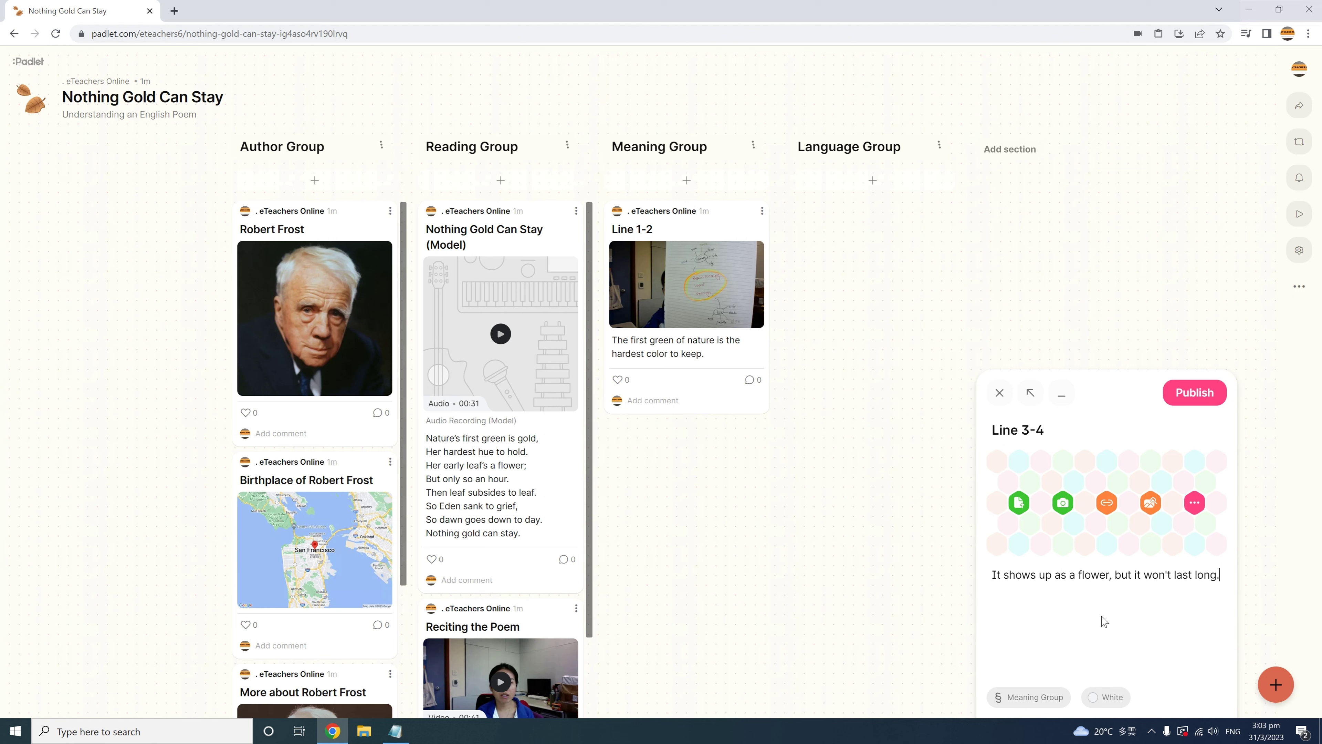
# Search GIFs for "flower", attach the pink rose on a black background to the "Line 3-4" post, and publish it
pyautogui.click(1152, 510)
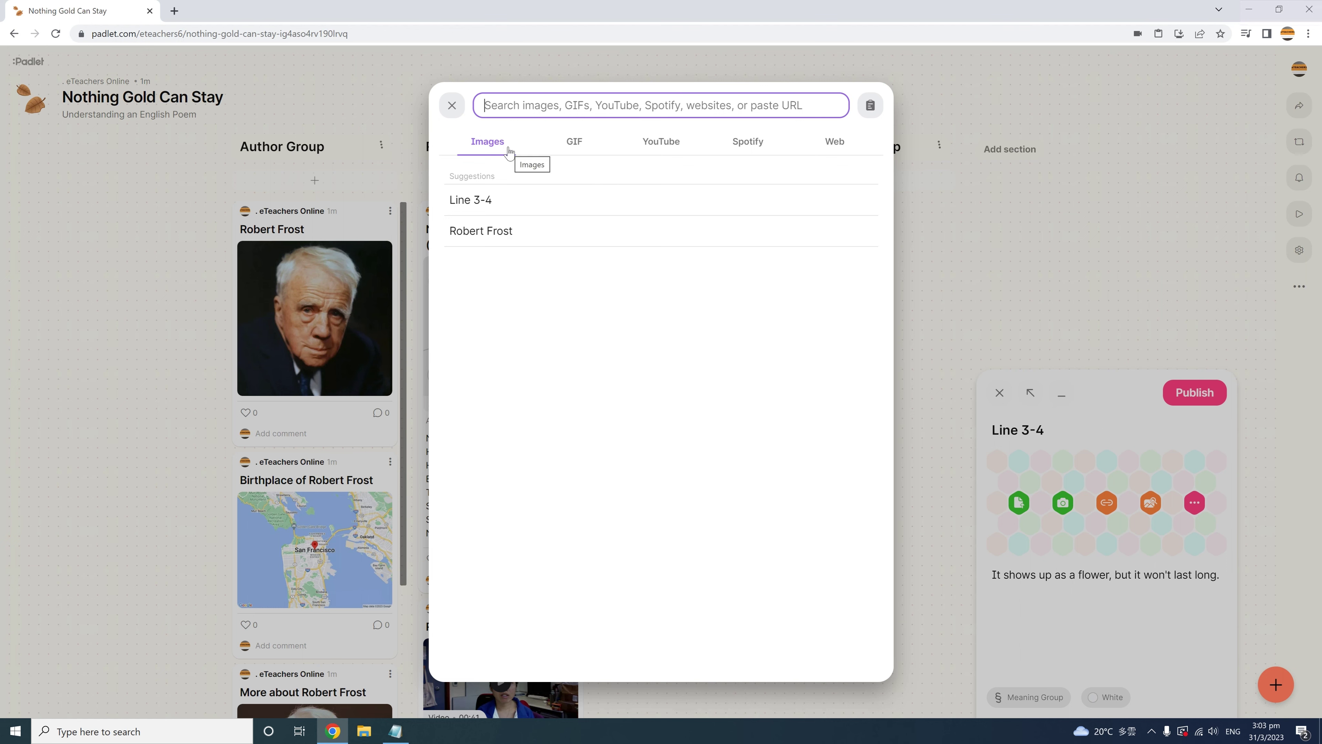
pyautogui.click(570, 154)
pyautogui.write('flower')
pyautogui.scroll(-5, 832, 359)
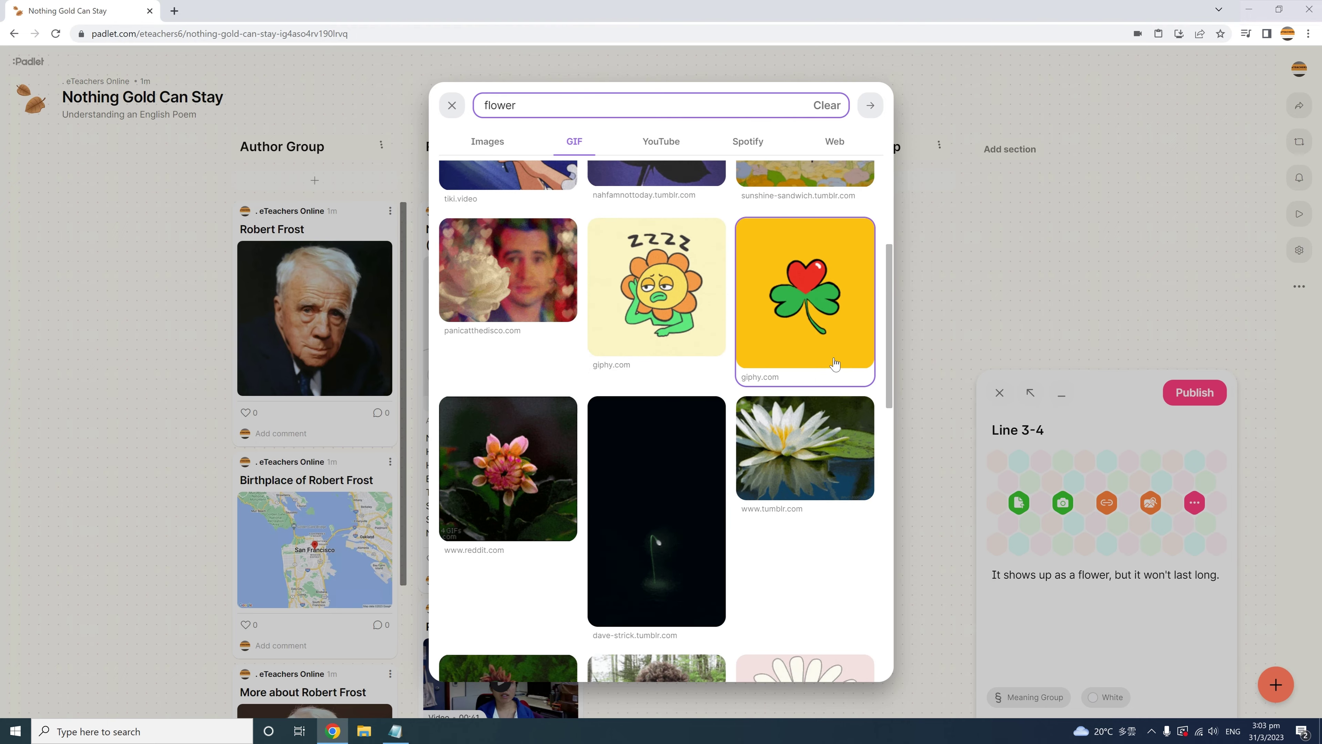
pyautogui.scroll(-15, 834, 363)
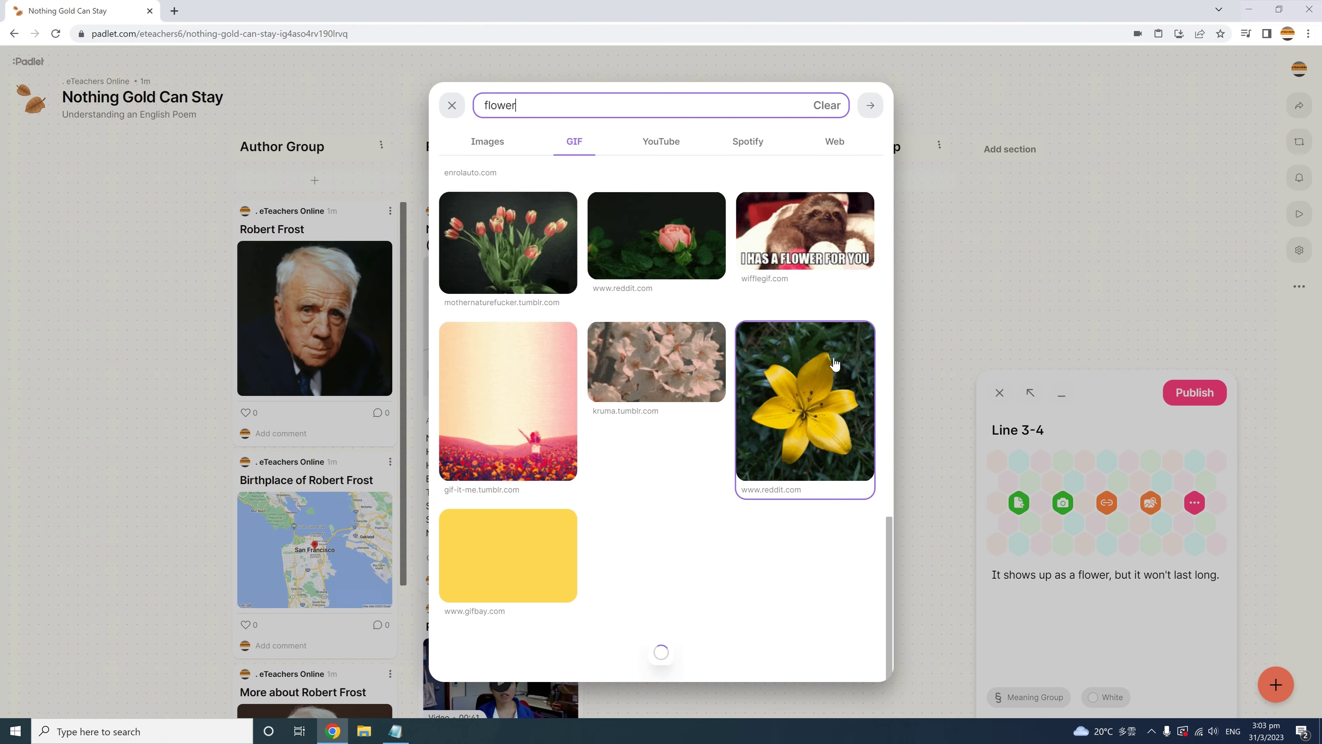
pyautogui.scroll(-10, 834, 363)
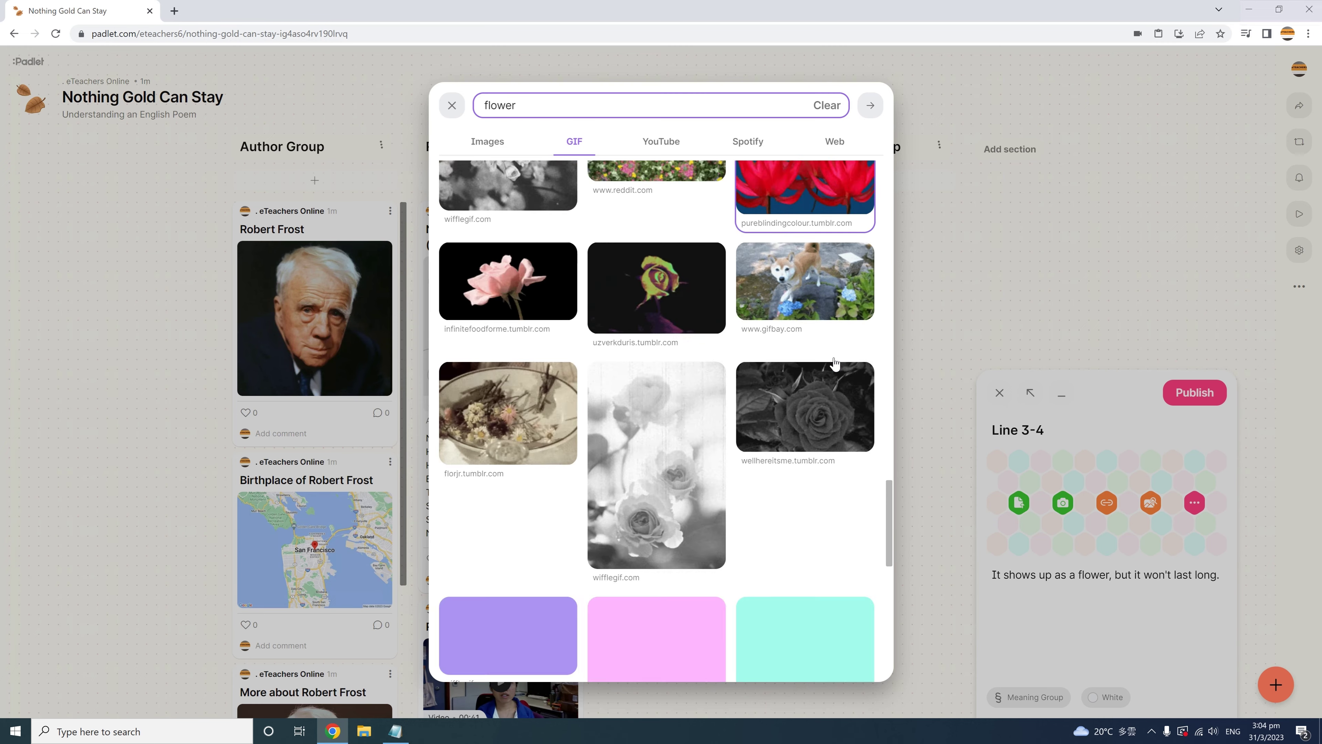
pyautogui.scroll(-2, 835, 363)
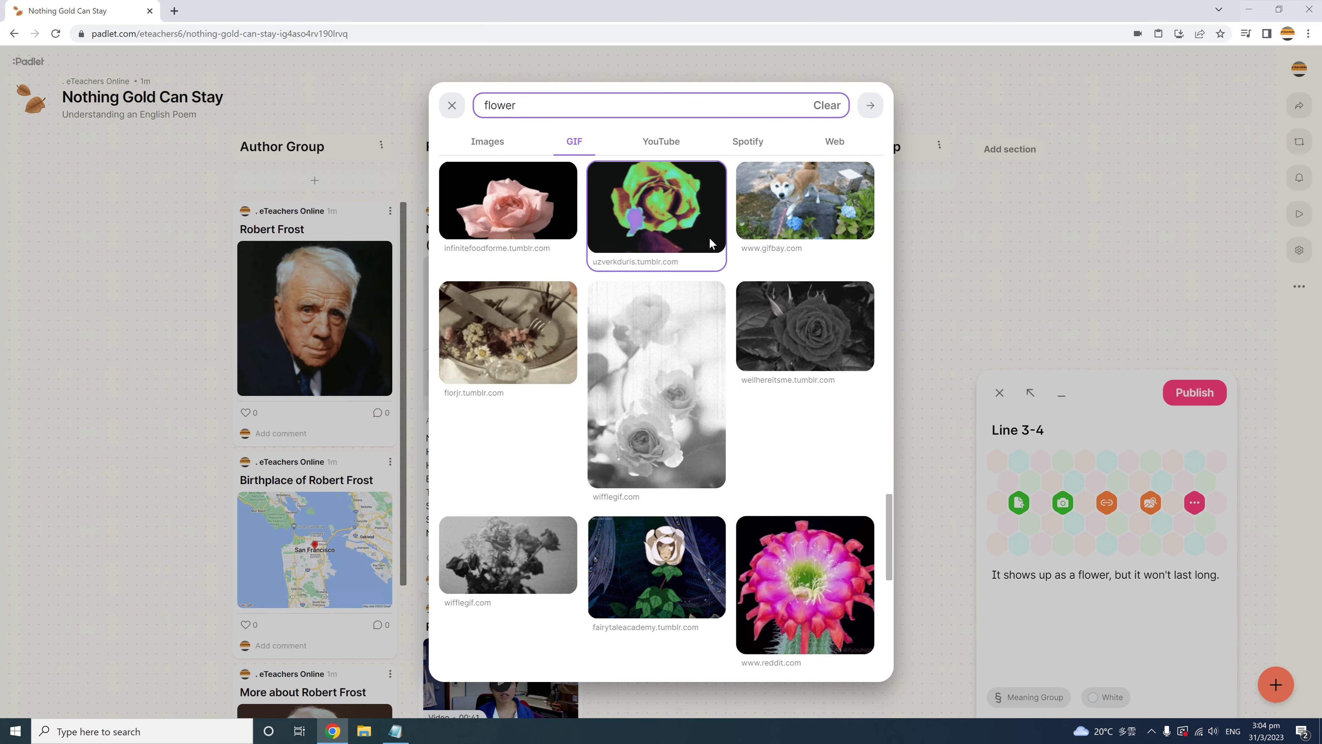
pyautogui.click(527, 225)
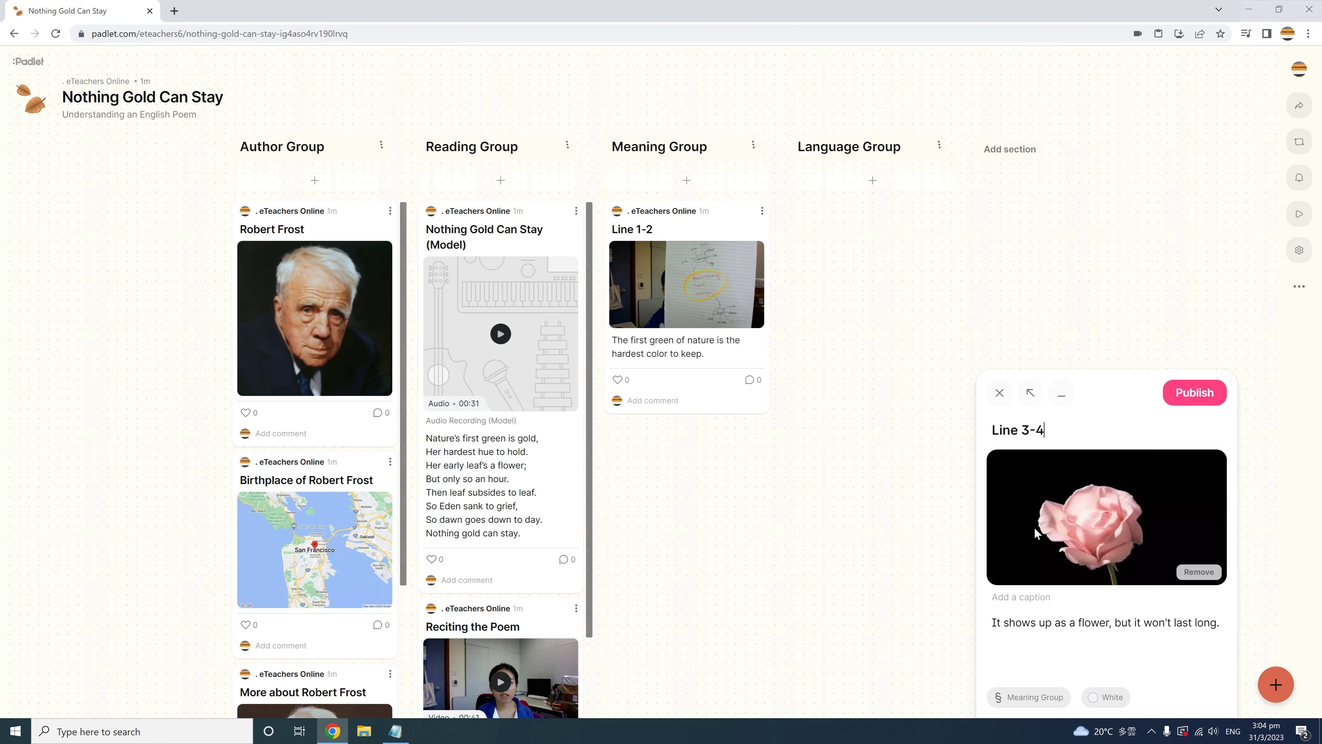
pyautogui.click(1186, 397)
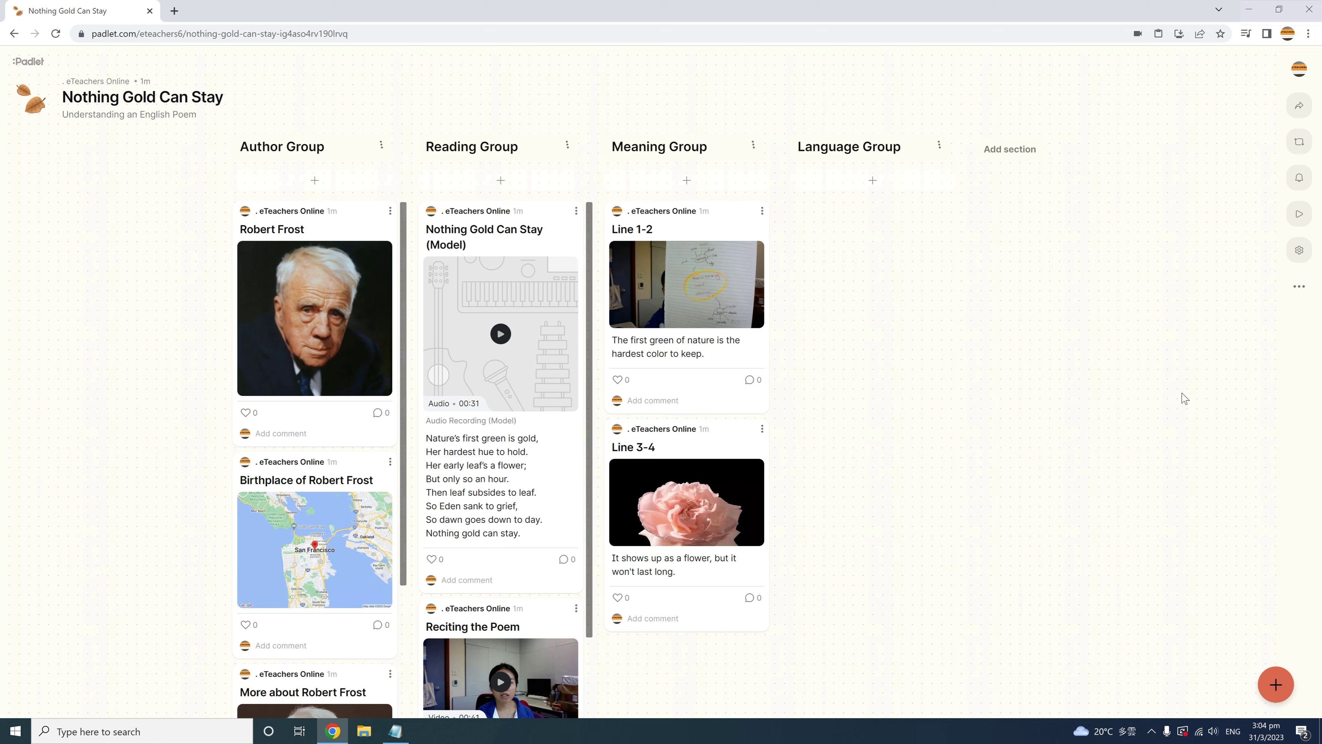
# Publish a Meaning Group post "Line 5-7" reading "Then flowers wilt or become like leaves. Heavenly experiences can become like tragic. Sunrises lead to sunsets."
pyautogui.click(687, 181)
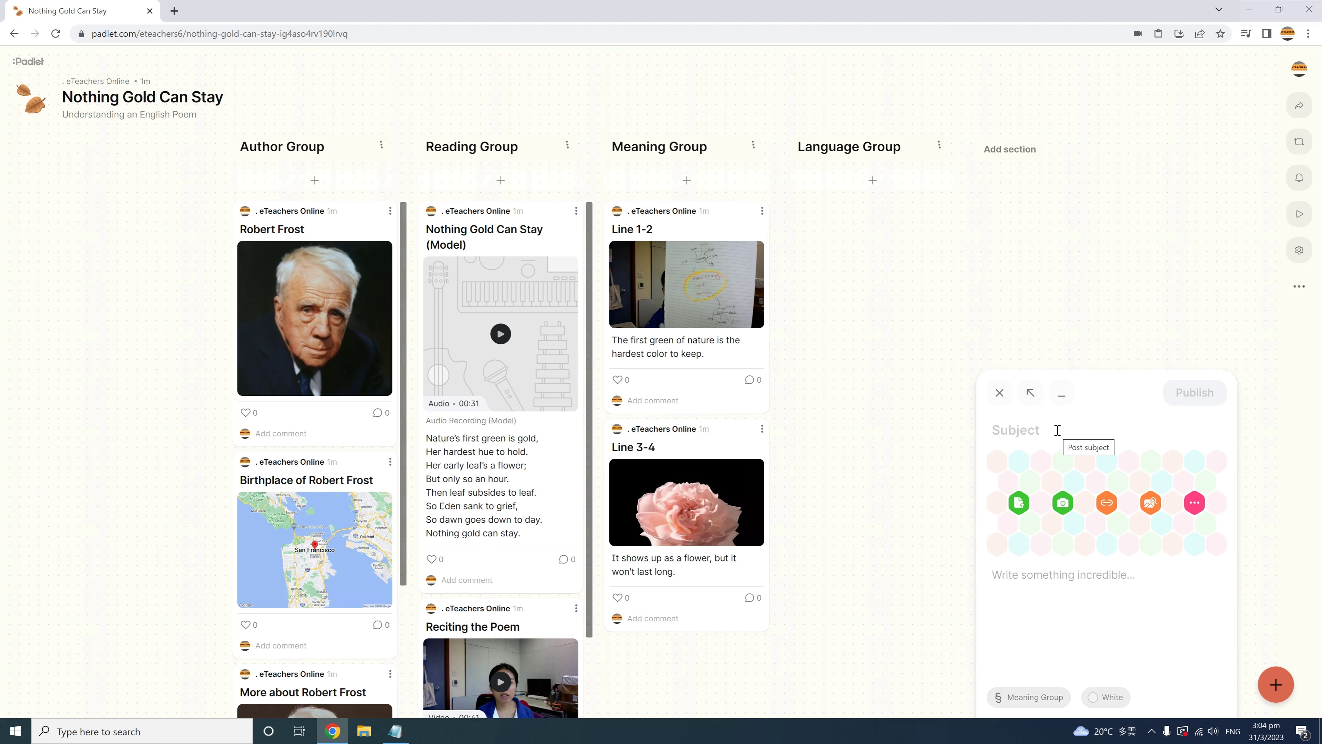
pyautogui.write('Line 5-7')
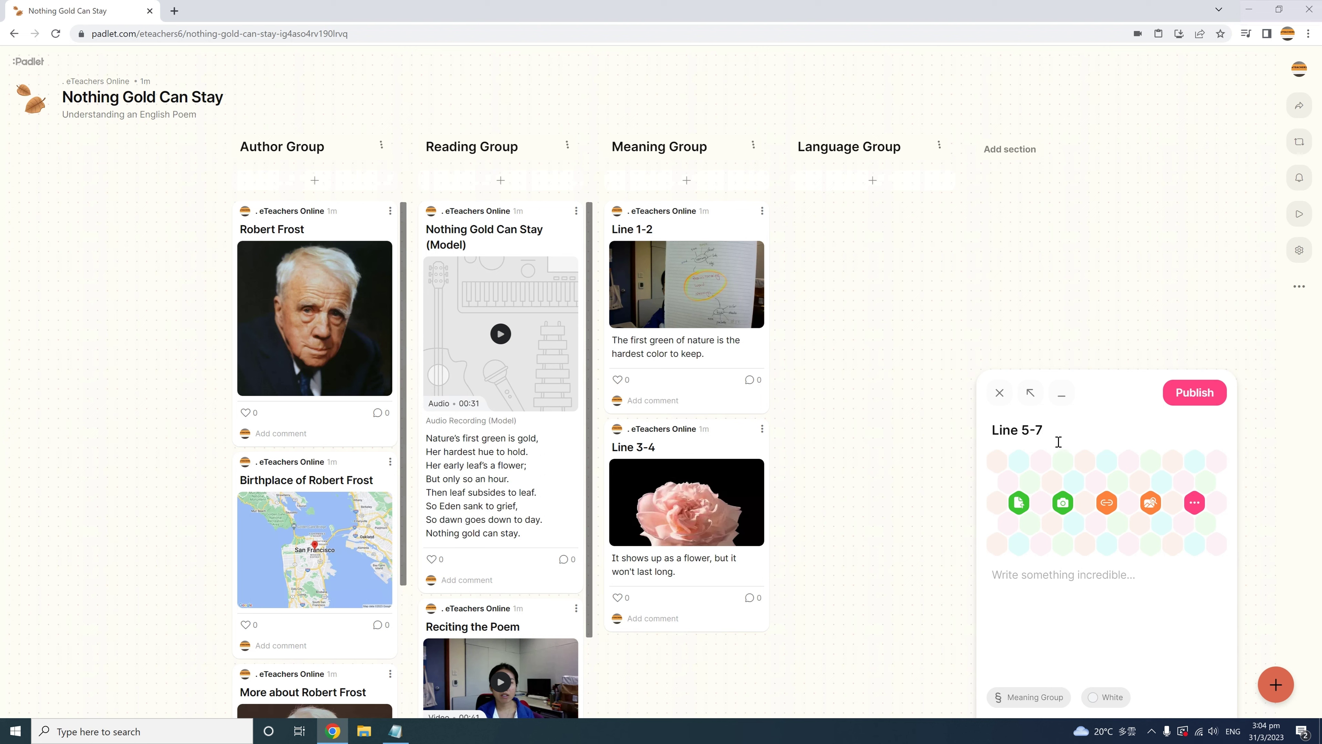
pyautogui.click(1051, 574)
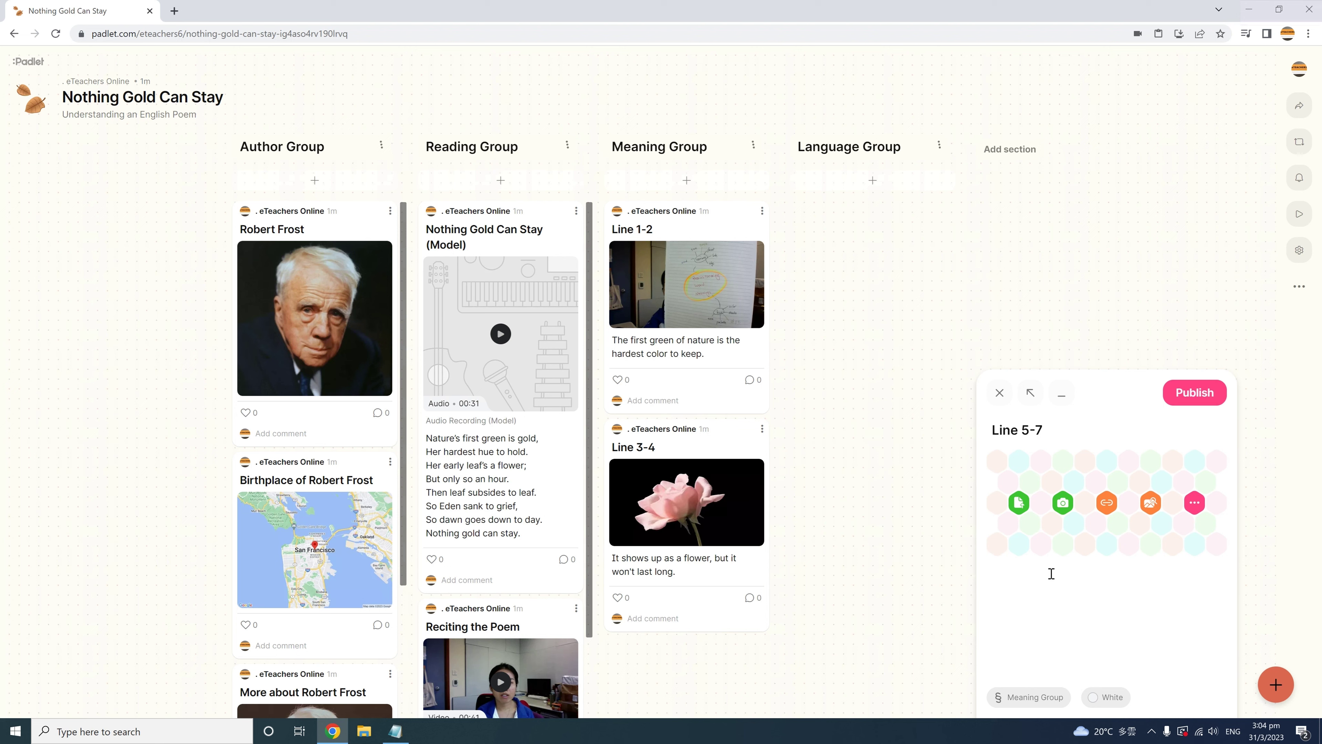
pyautogui.write('Then flowers wilt or become like leaves. Heavenly experiences can become like tragic. Sunrises lead to sunsets.')
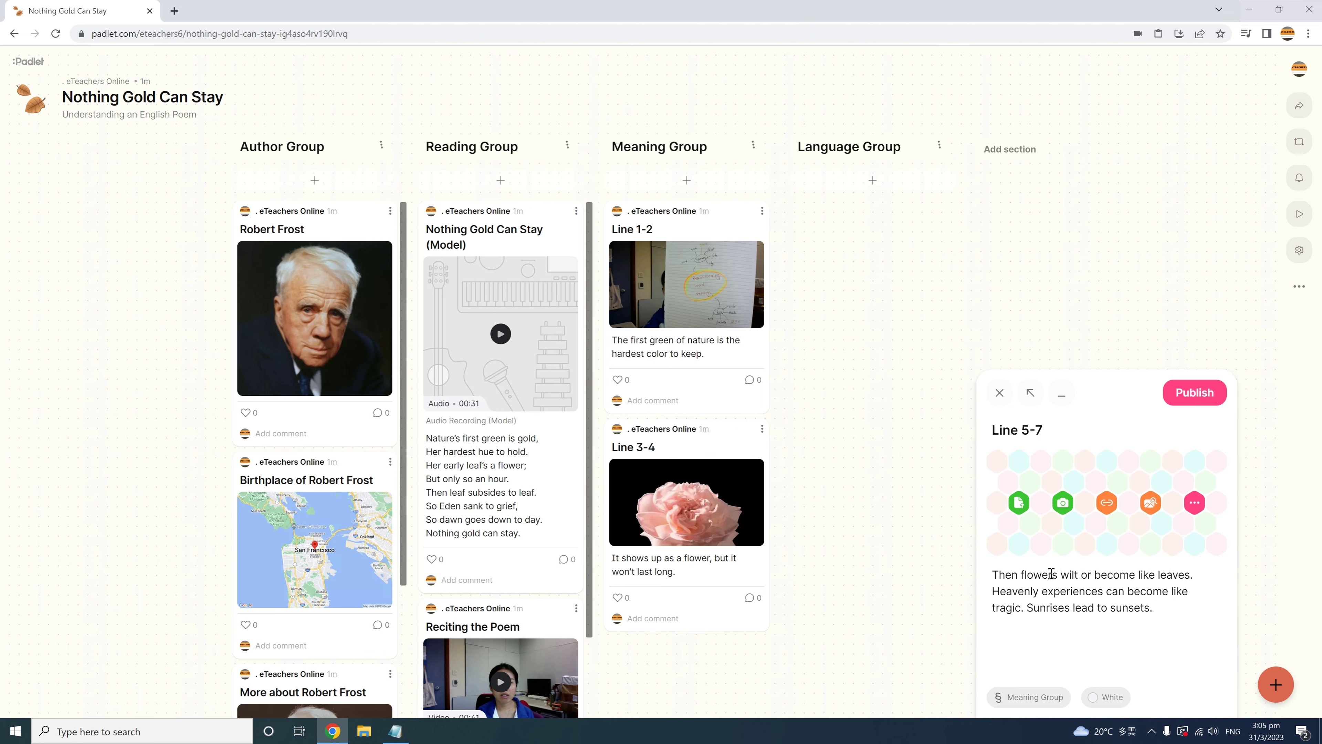
pyautogui.click(1193, 393)
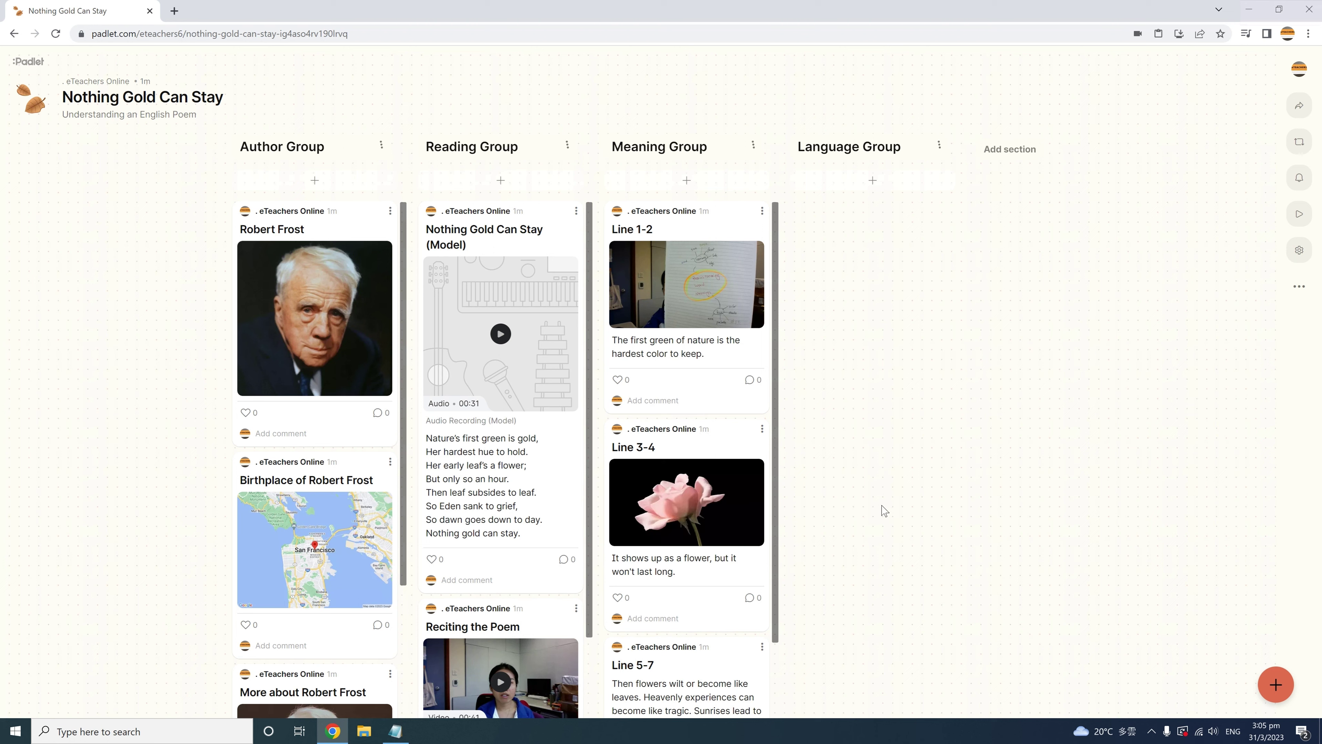
# Publish a Meaning Group post titled "Line 8" with the text "Nothing good can stay." and check it in the section
pyautogui.click(685, 180)
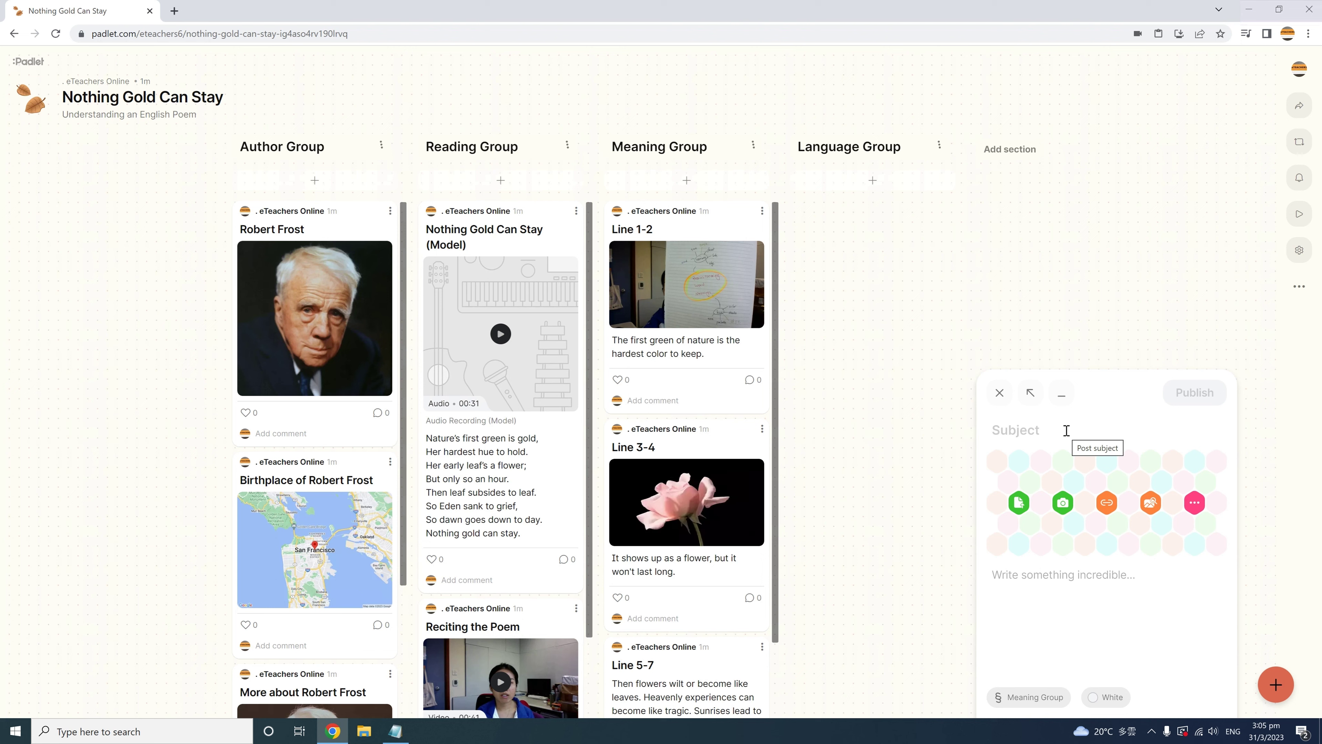
pyautogui.write('Line 8')
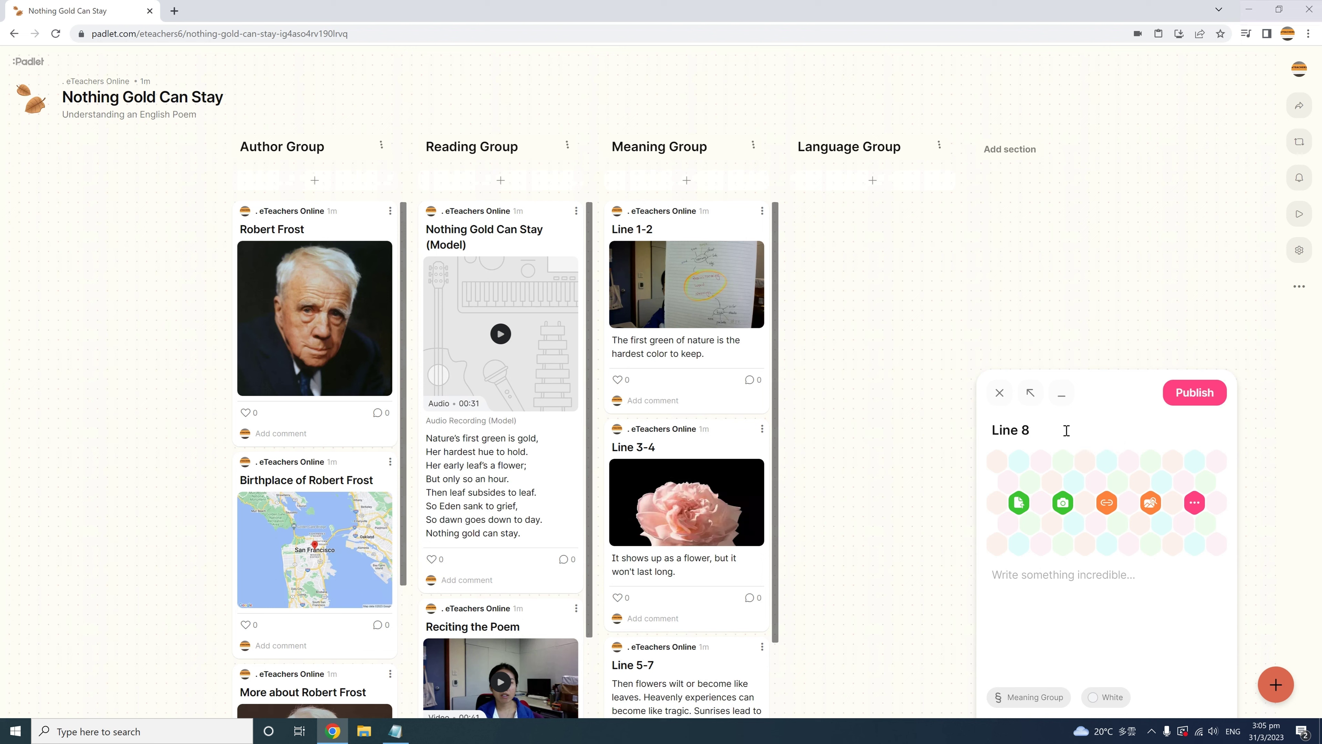
pyautogui.click(1067, 575)
pyautogui.write('Nothing good can stay.')
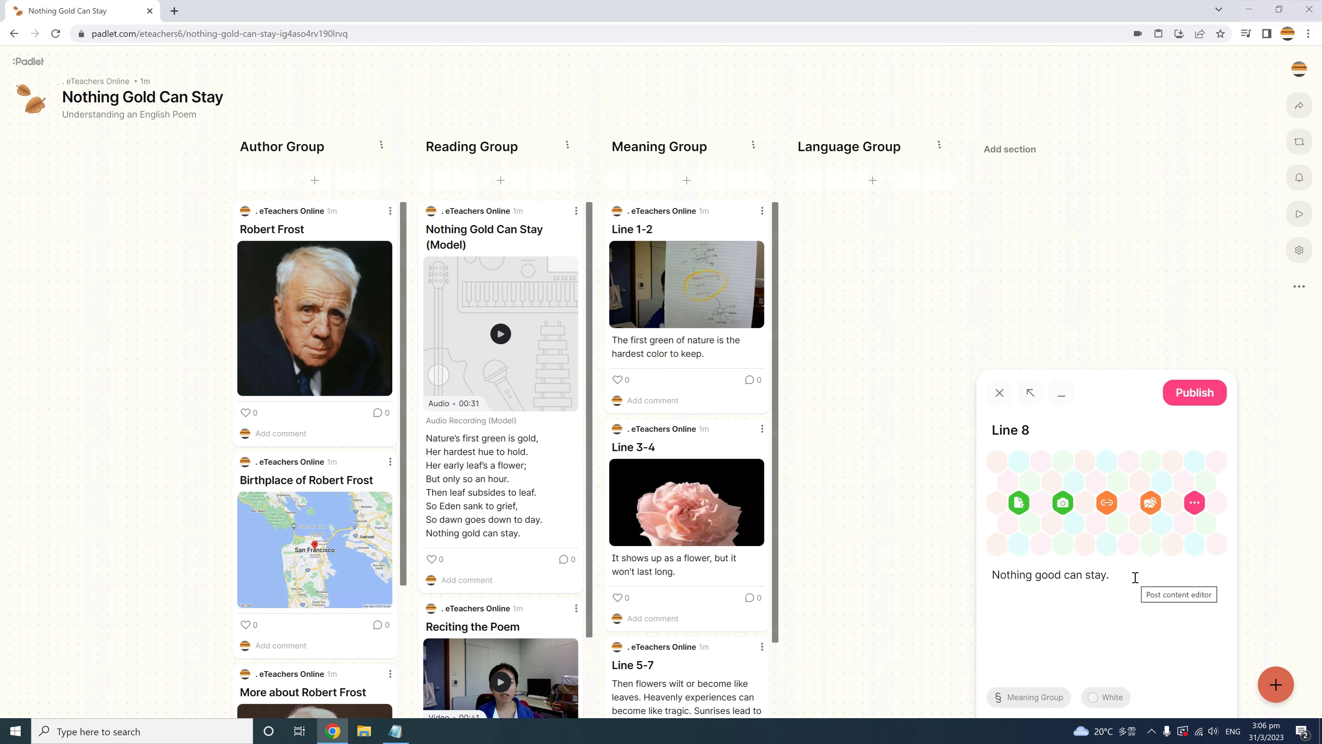
pyautogui.click(1205, 401)
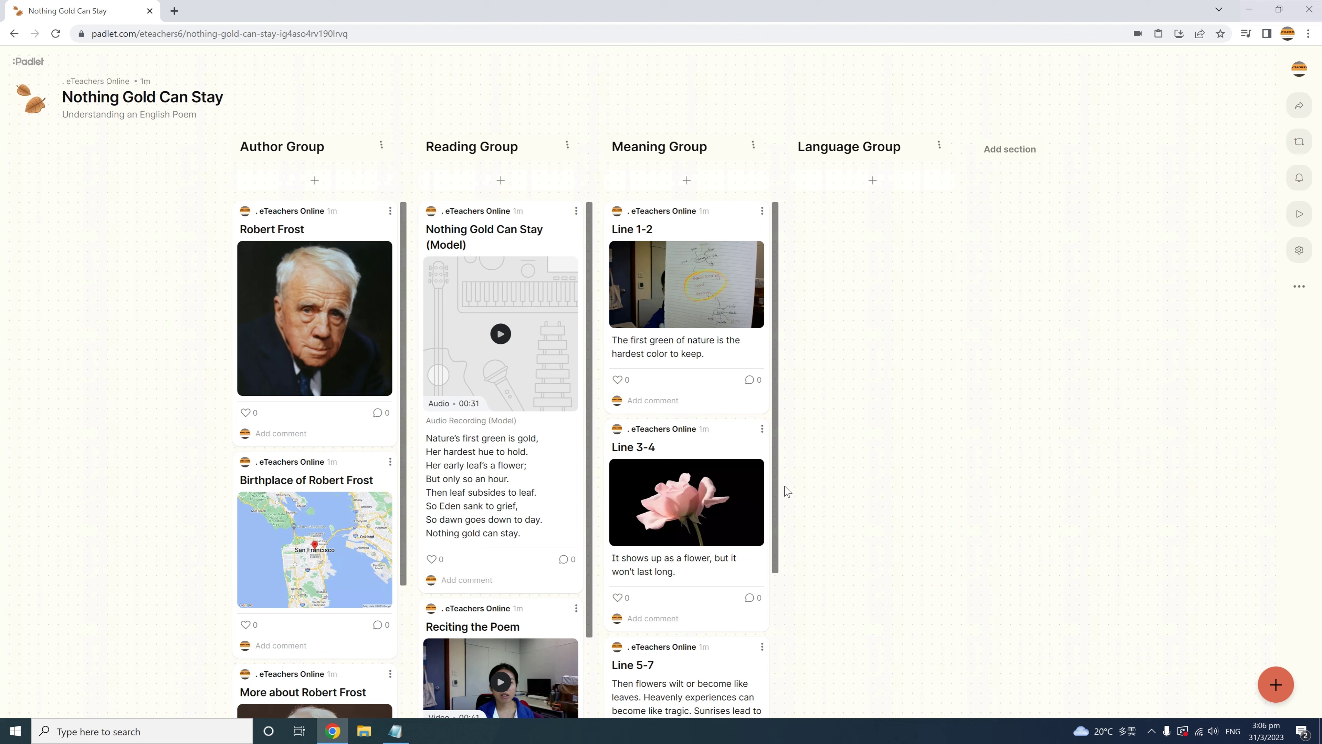
pyautogui.scroll(-4, 783, 498)
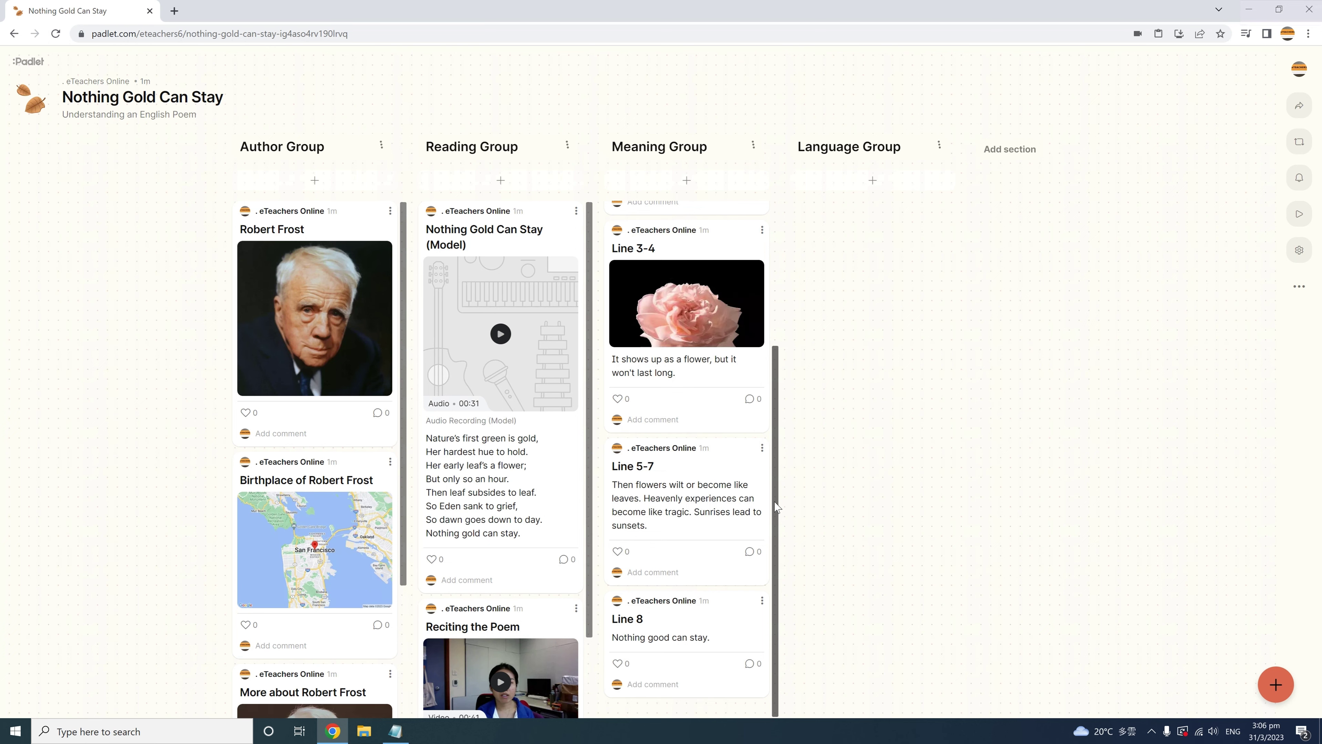
pyautogui.scroll(4, 778, 504)
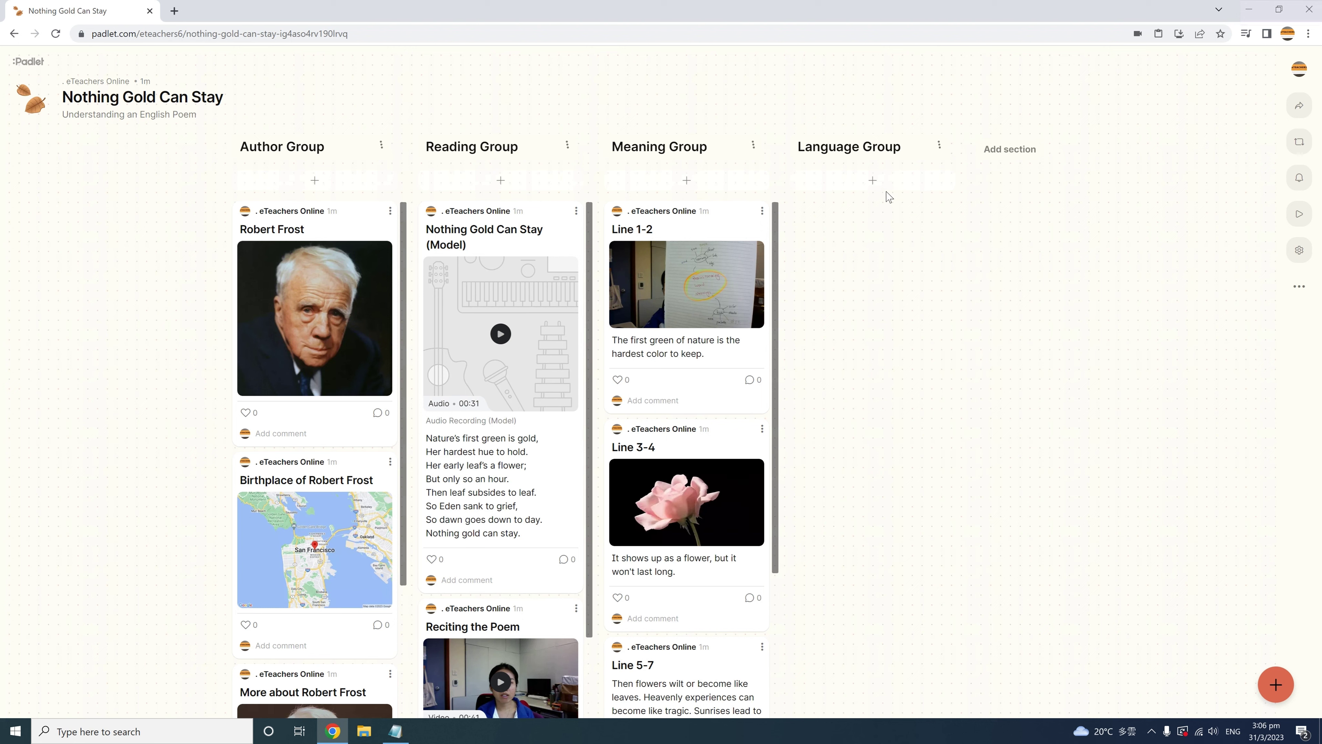
# Start a Language Group post titled "Alliteration" with the two lines "Nature's first green is gold," and "Her hardest hue to hold."
pyautogui.click(867, 191)
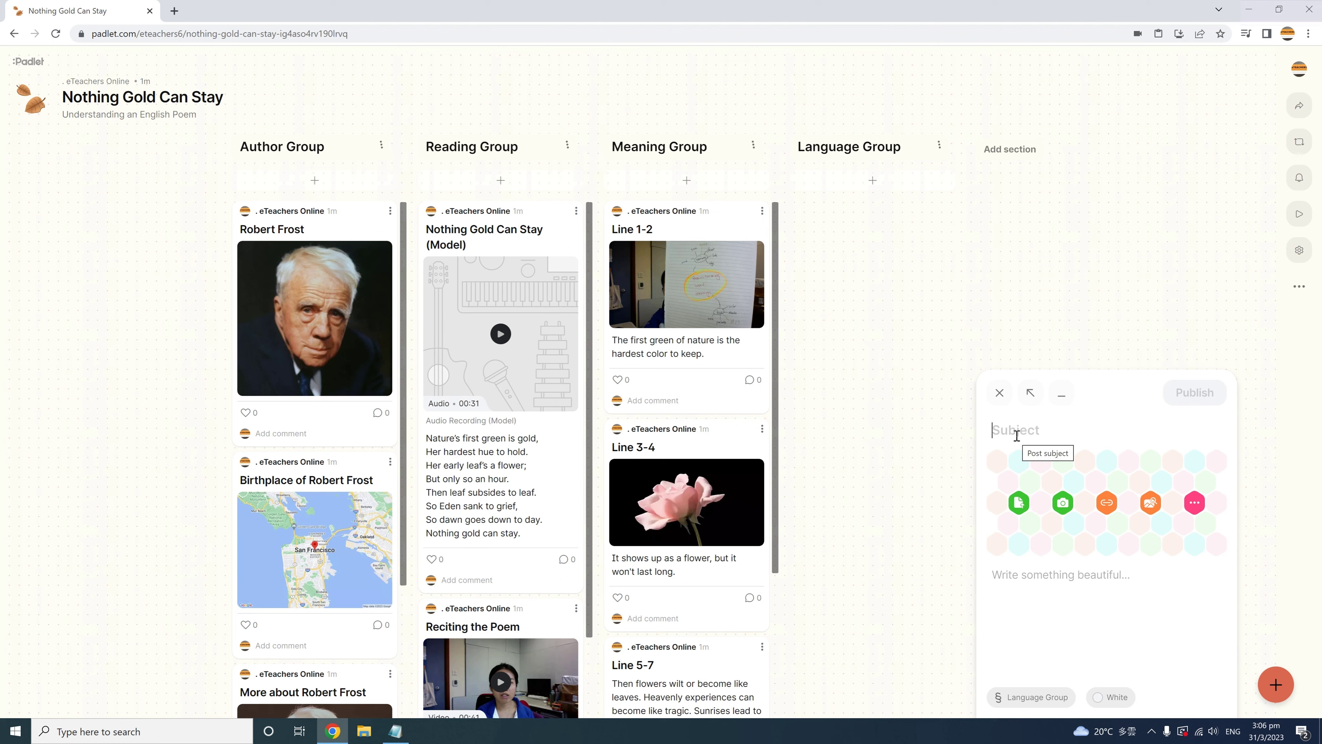
pyautogui.write('Alliteration')
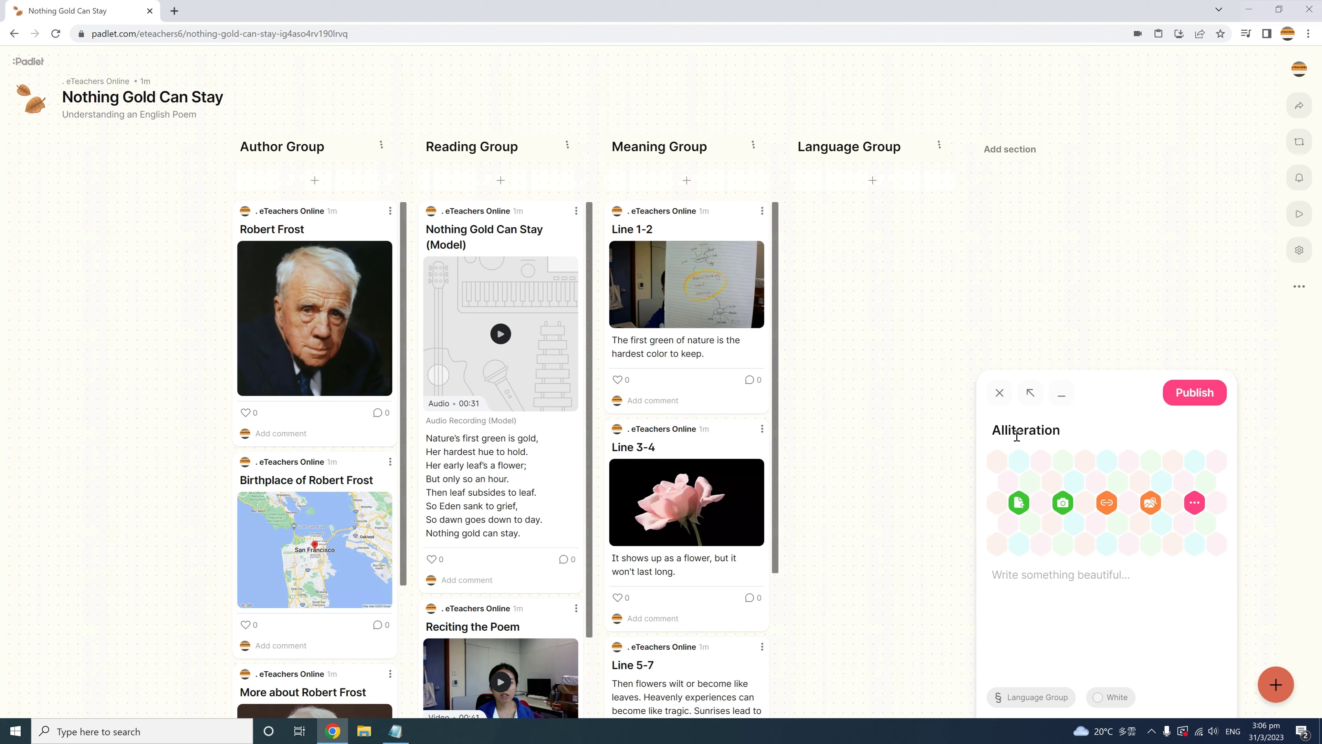
pyautogui.click(1031, 581)
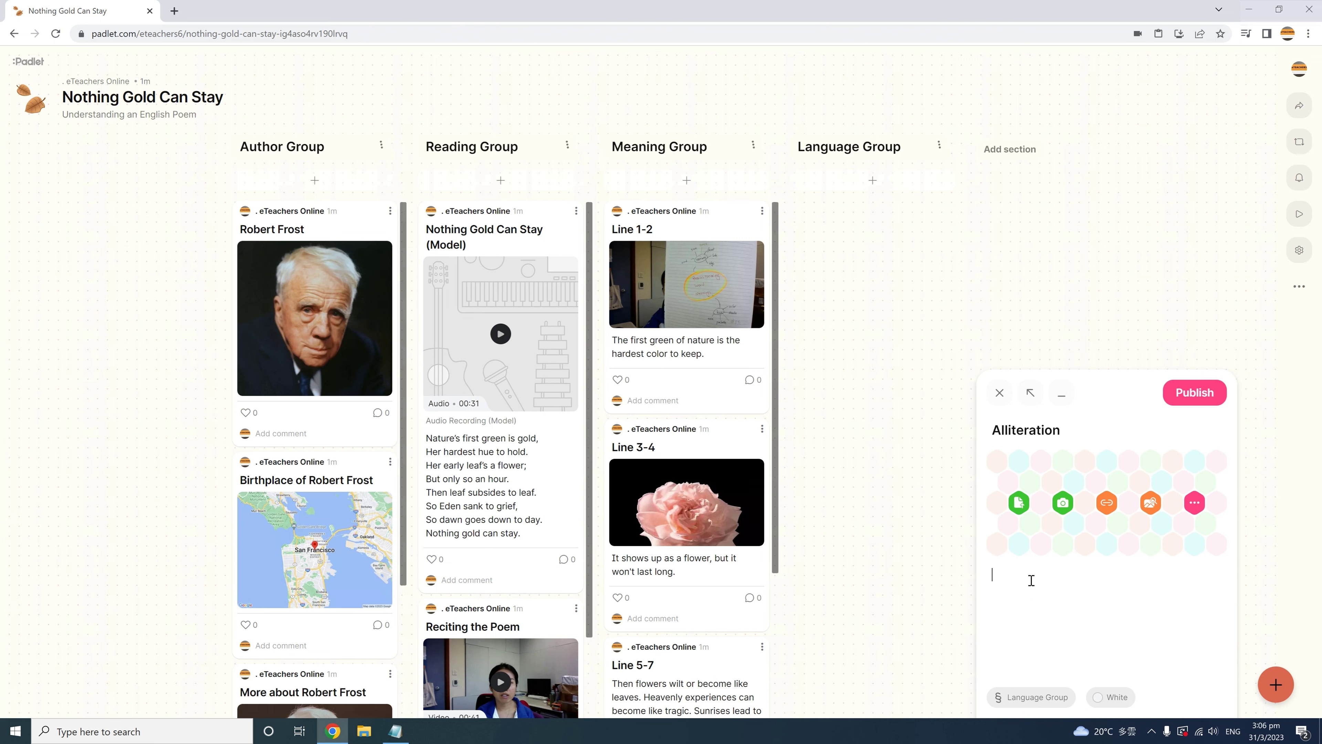
pyautogui.write('Nature’s first green is gold, Her hardest hue to hold.')
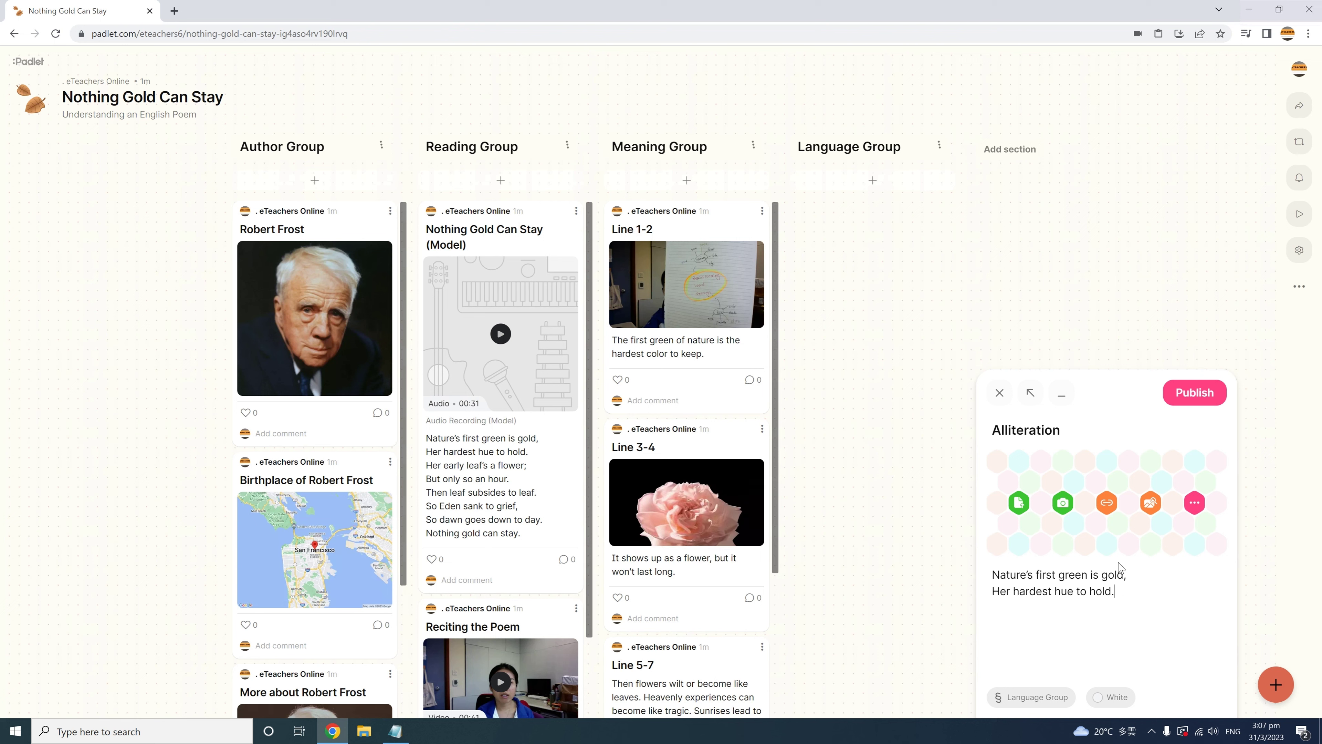
# Highlight the words "green", "gold", "hue" and "hold" in the "Alliteration" post and publish it
pyautogui.doubleClick(1070, 575)
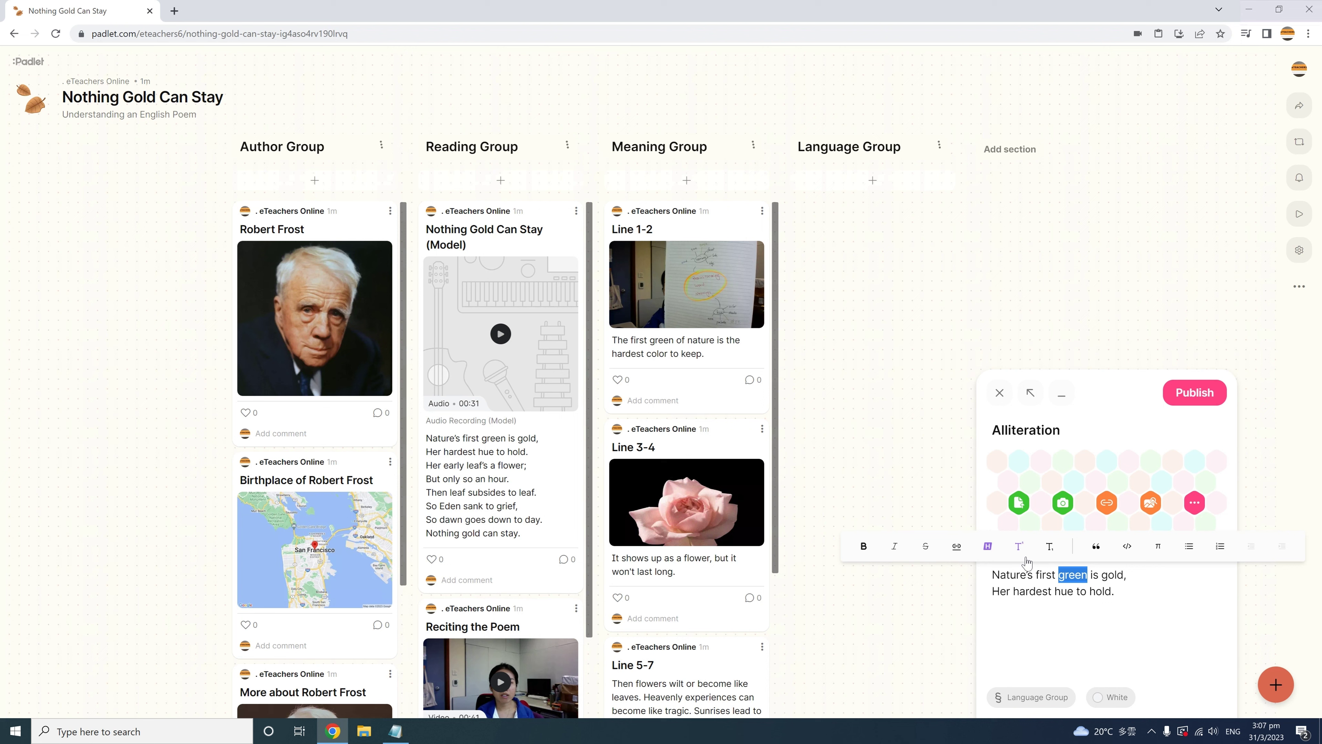
pyautogui.doubleClick(1112, 575)
pyautogui.click(1000, 547)
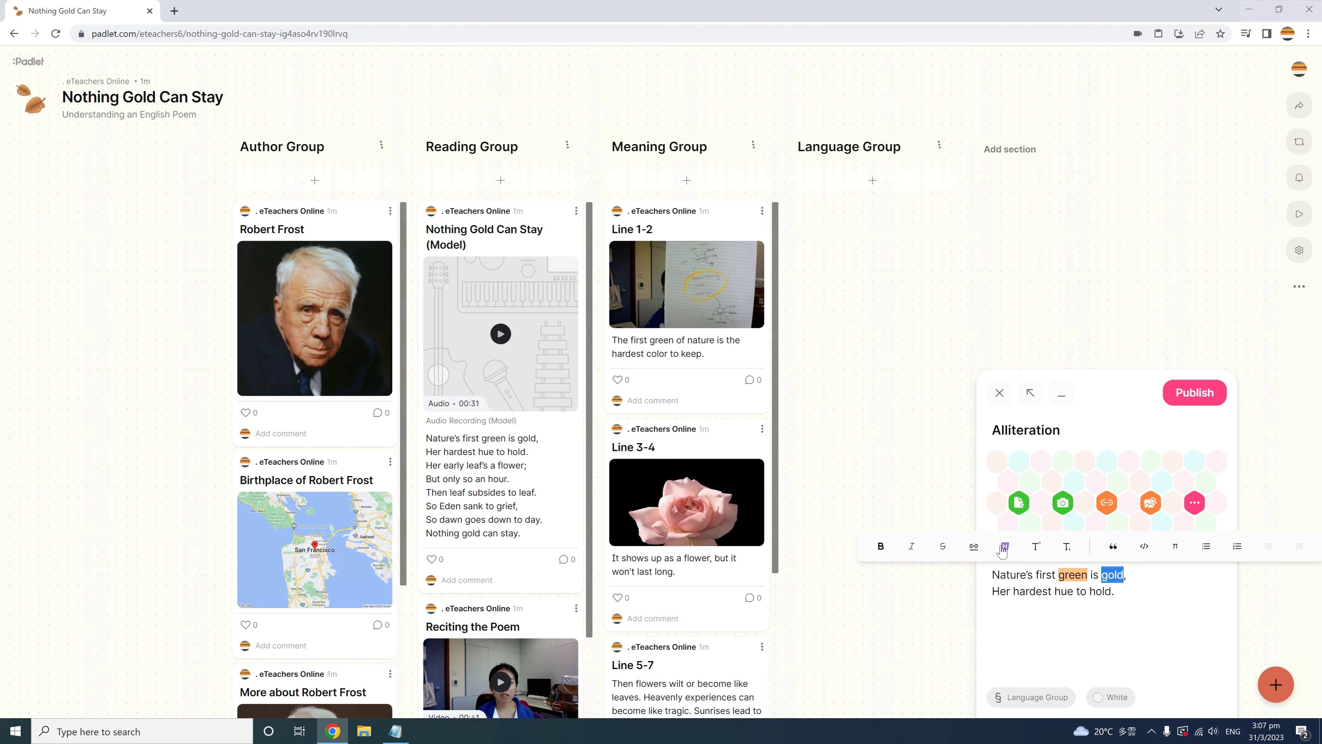
pyautogui.doubleClick(1065, 591)
pyautogui.click(1005, 562)
pyautogui.doubleClick(1099, 590)
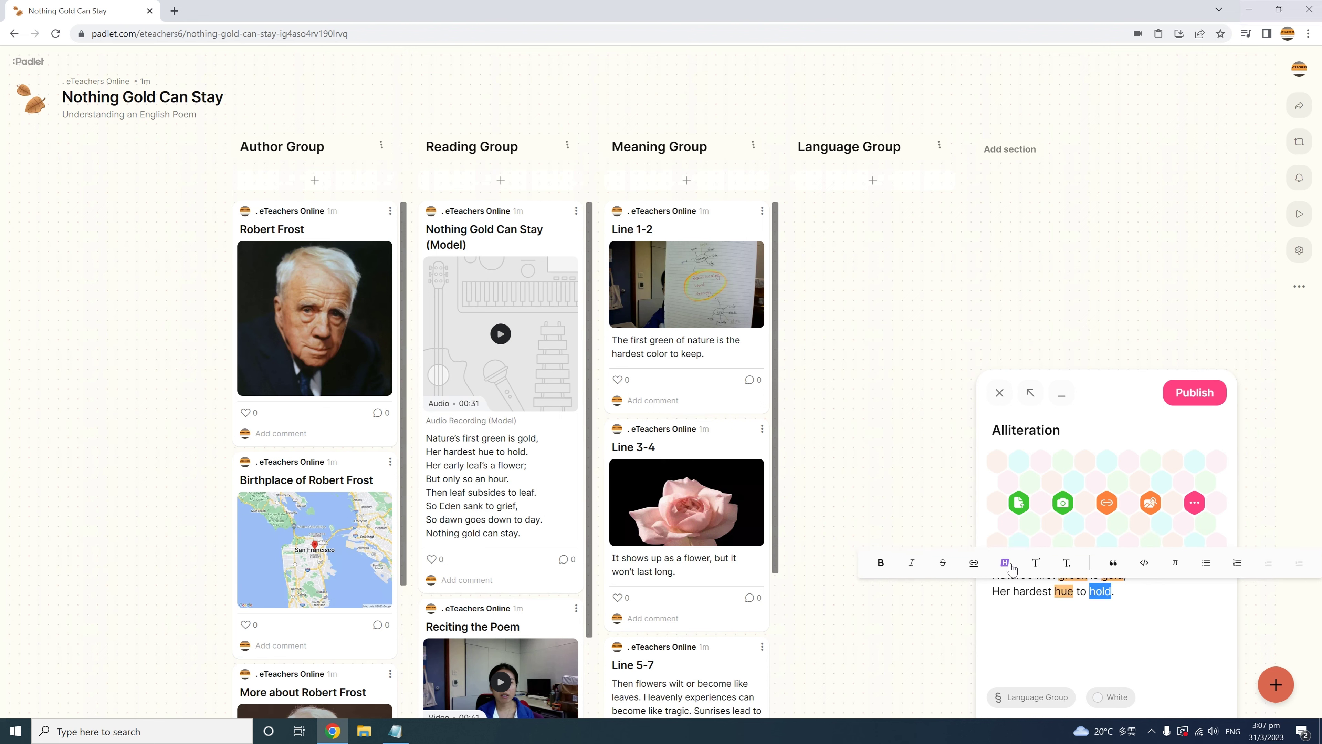
pyautogui.click(1131, 597)
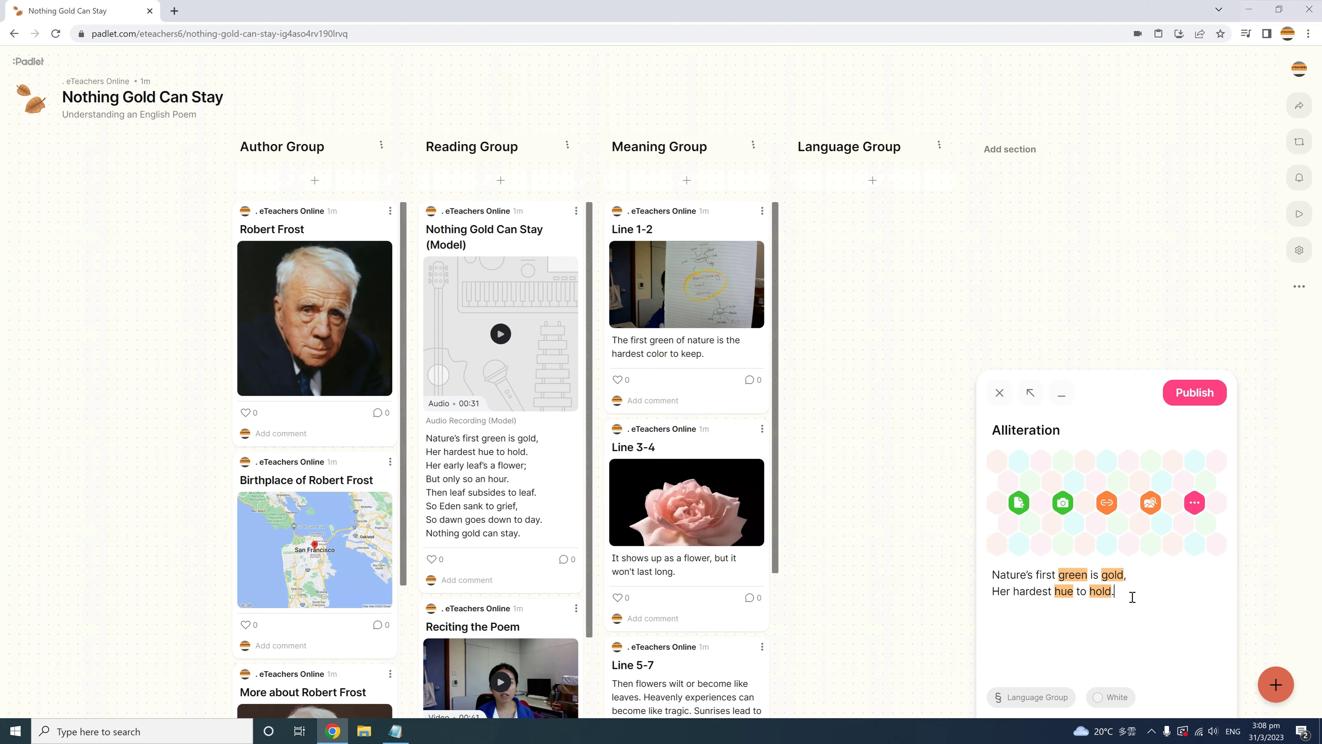
pyautogui.click(1194, 392)
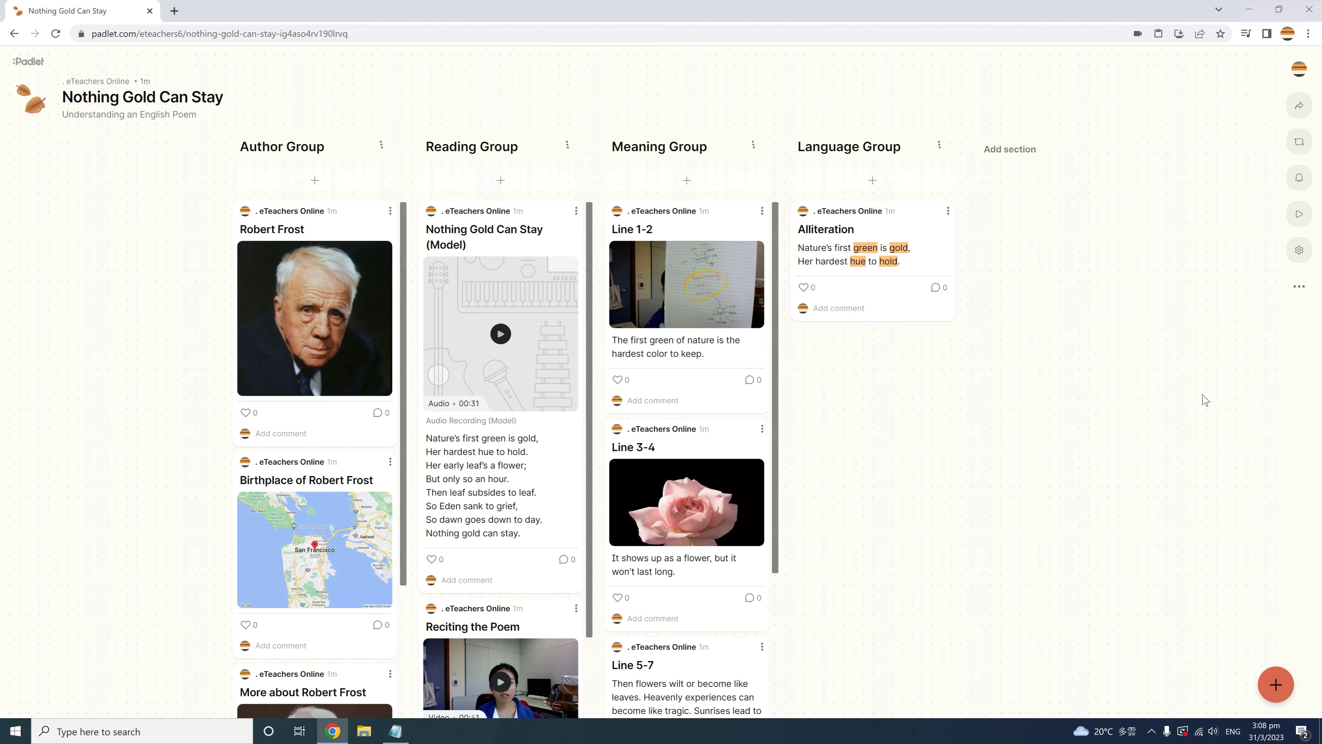
# Start a Language Group post titled "Personification" with the two lines "Her early leaf's a flower;" and "But only so an hour."
pyautogui.click(865, 183)
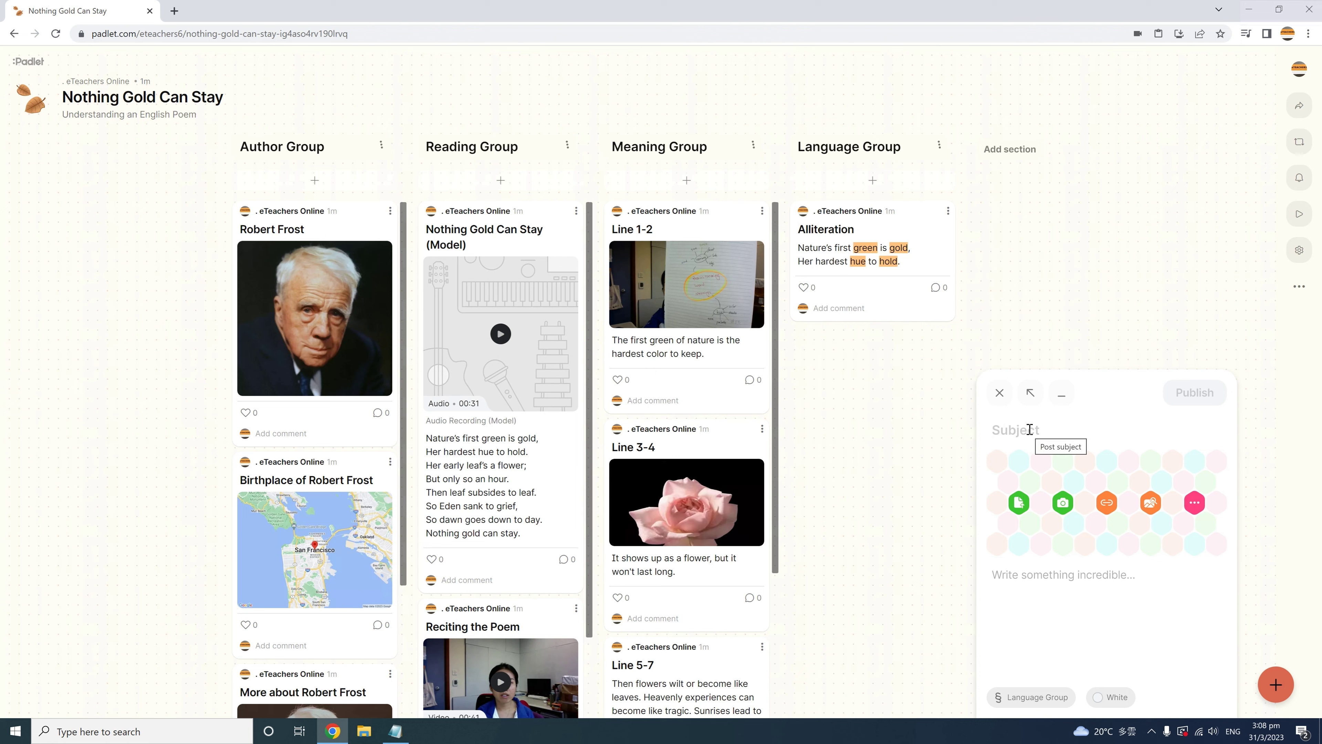
pyautogui.write('Personification')
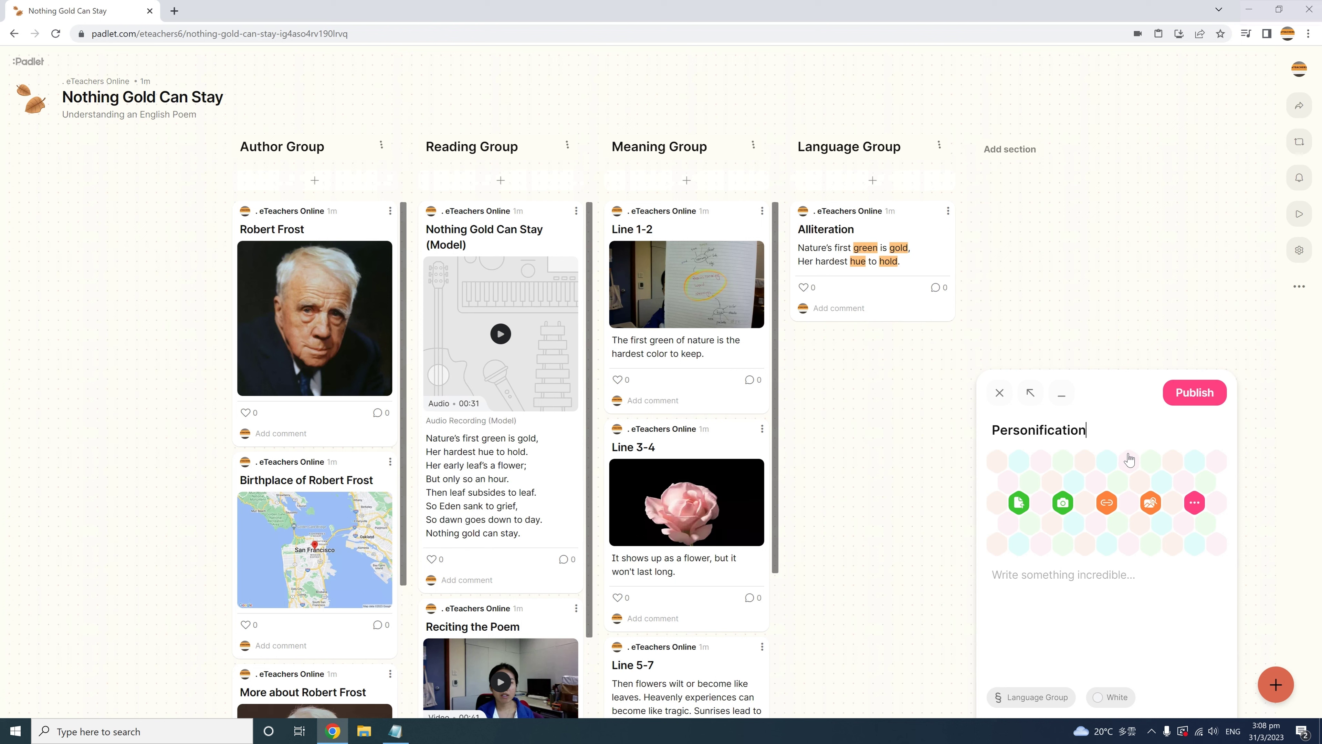
pyautogui.click(1056, 574)
pyautogui.write('Her early leaf’s a flower; But only so an hour.')
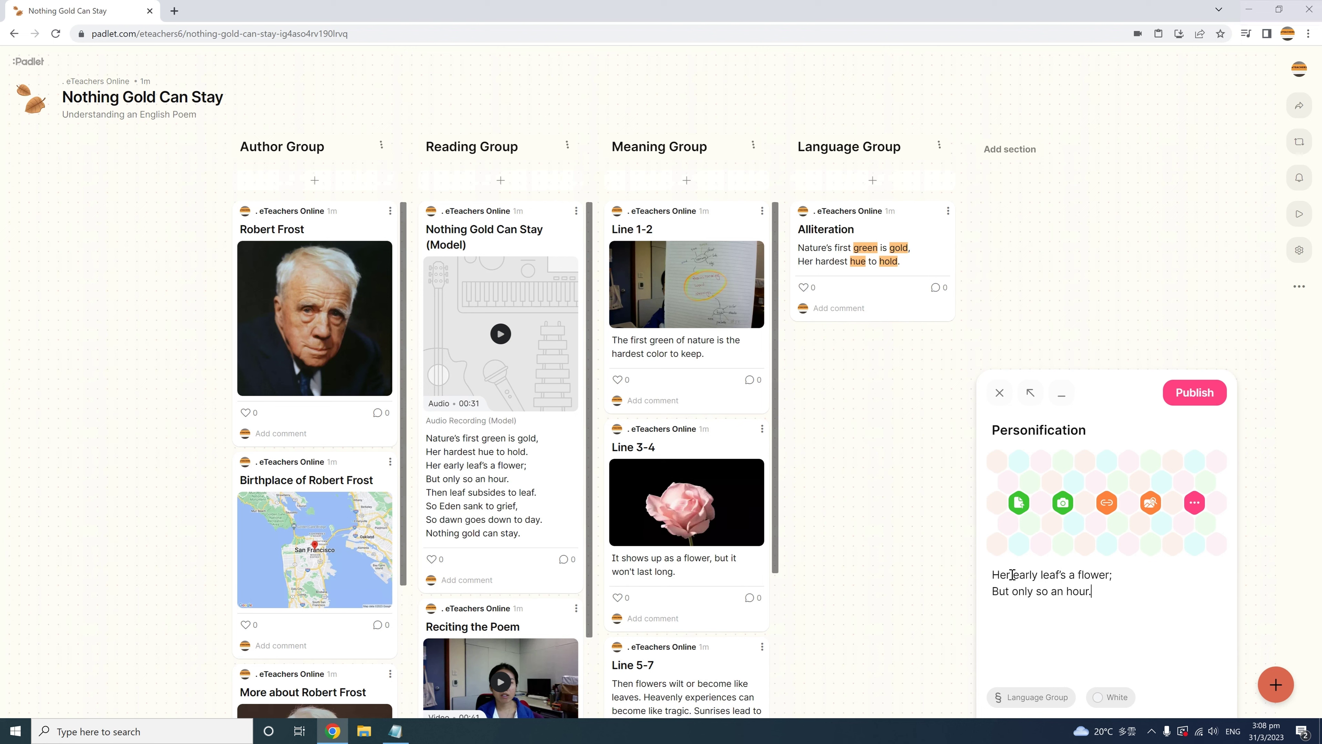
# Highlight the word "Her" in the first line of the "Personification" post
pyautogui.moveTo(1011, 575); pyautogui.dragTo(991, 575)
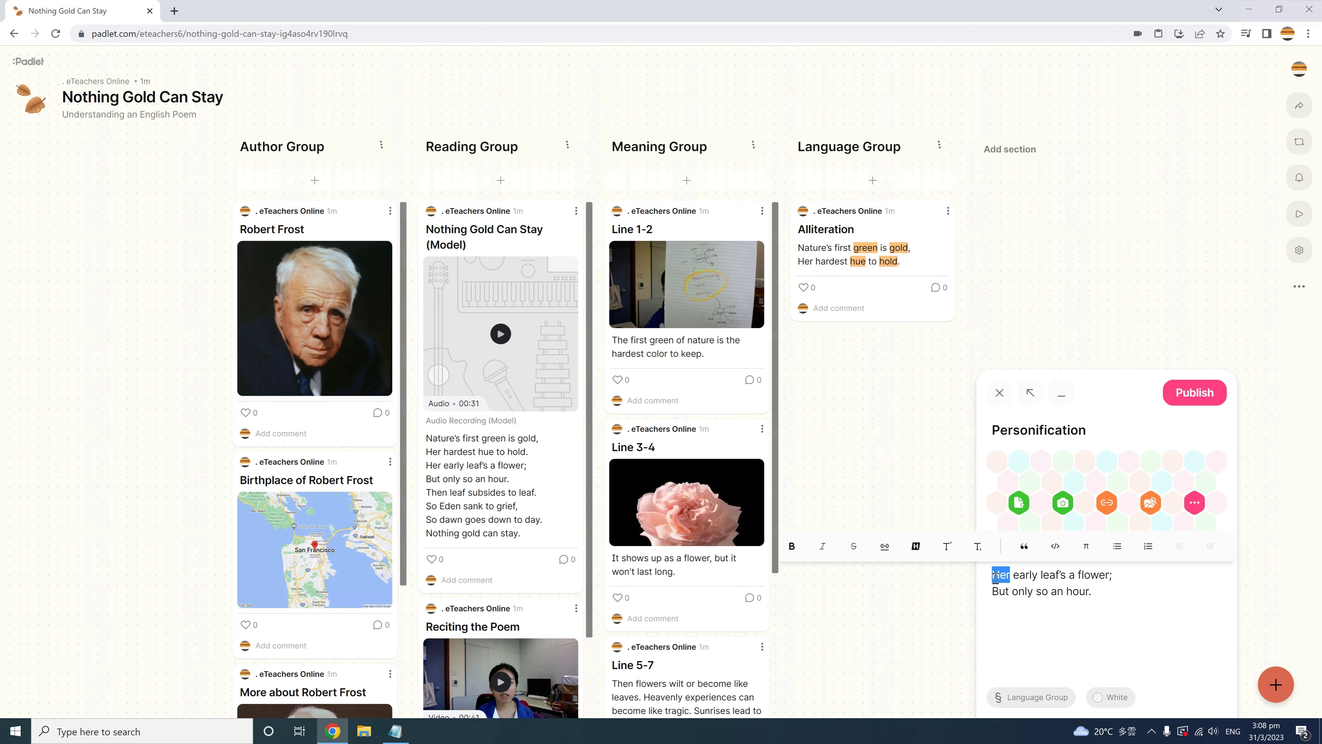
pyautogui.click(916, 547)
pyautogui.click(1109, 591)
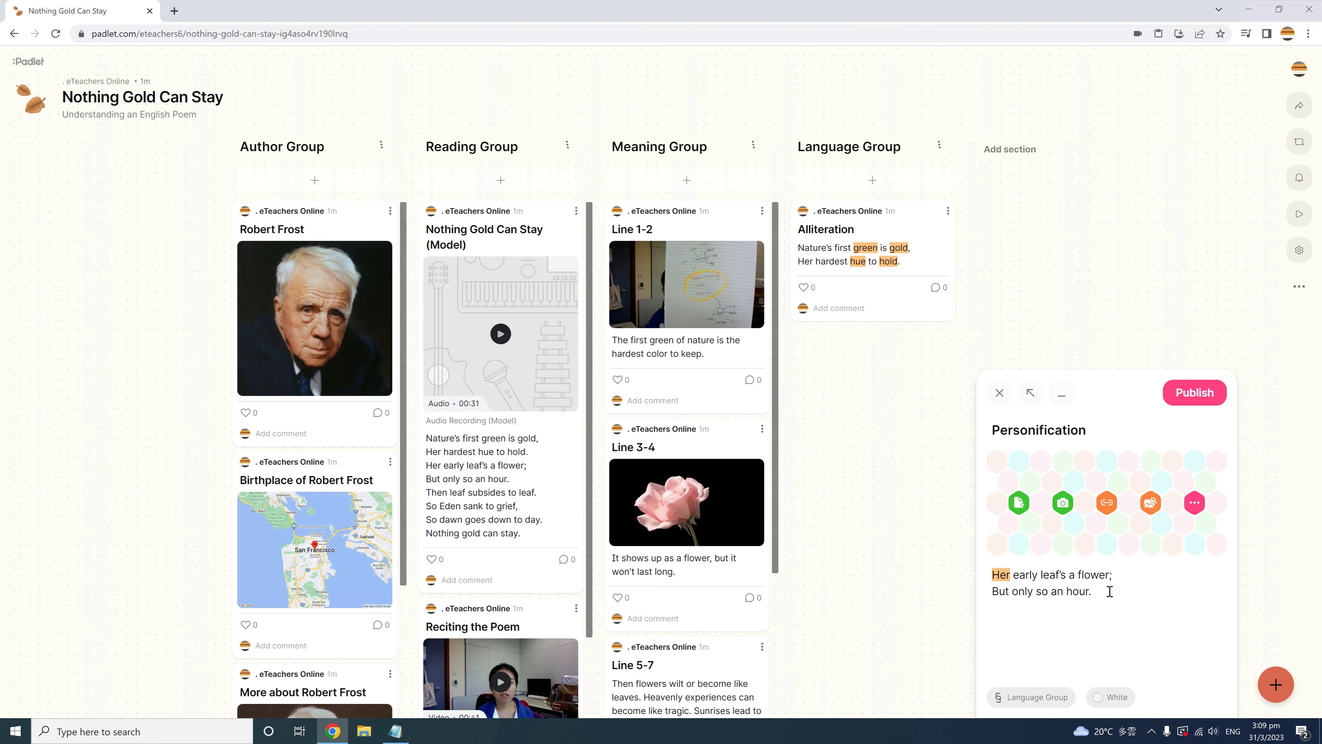
# Start a drawing for the "Personification" post and sketch a pink flower with a round centre and surrounding petals
pyautogui.click(1195, 502)
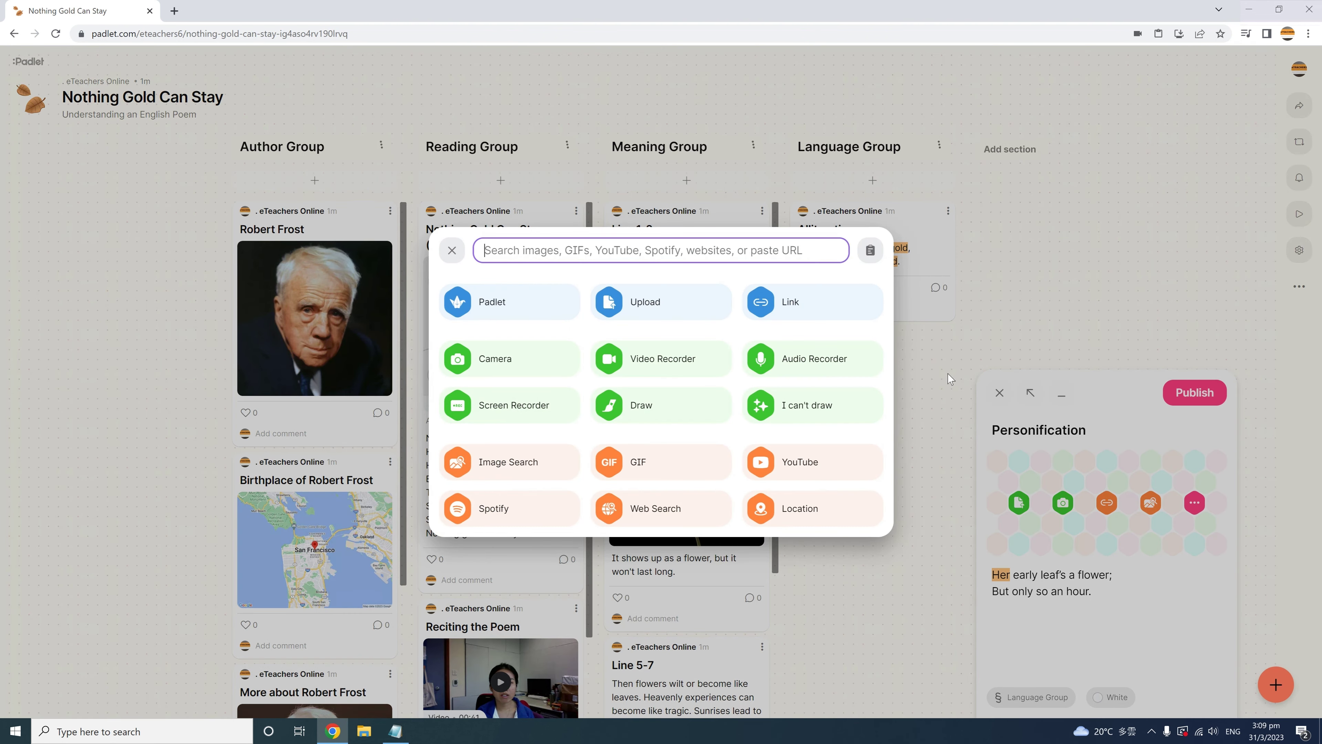
pyautogui.click(640, 420)
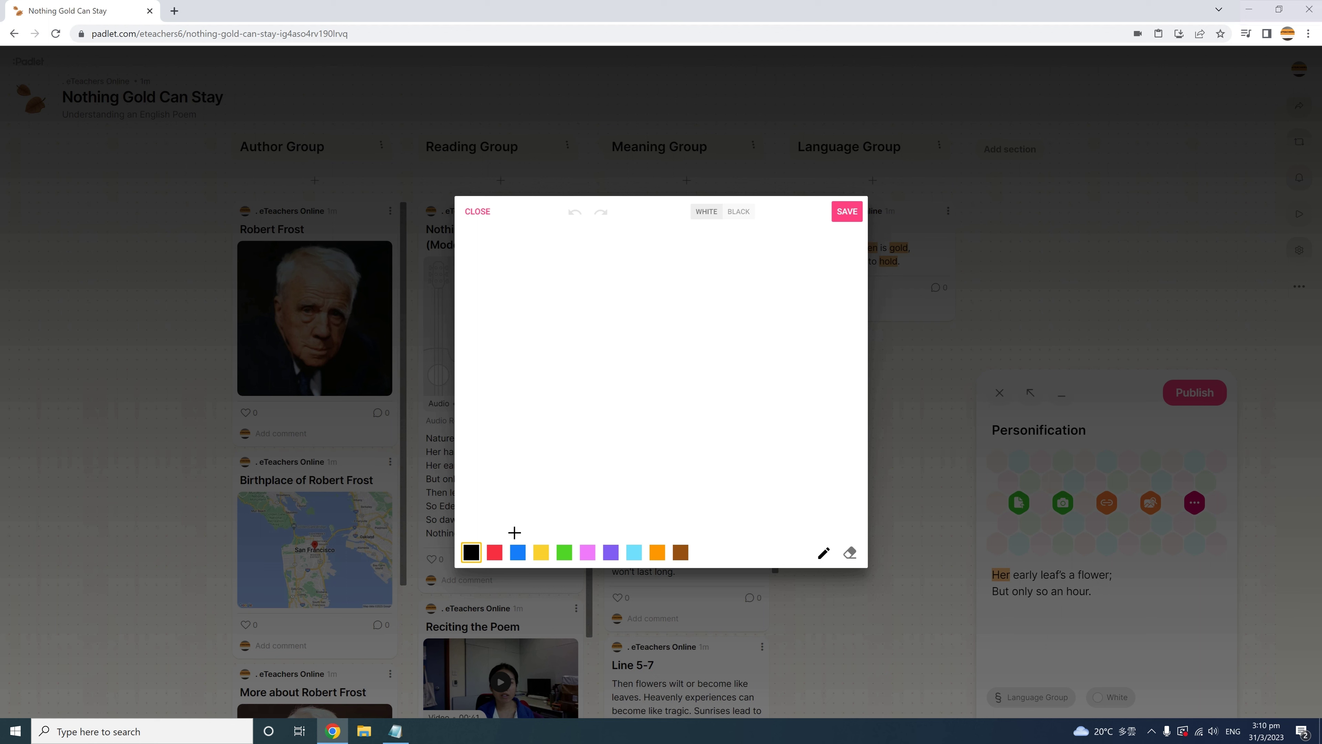
pyautogui.click(587, 556)
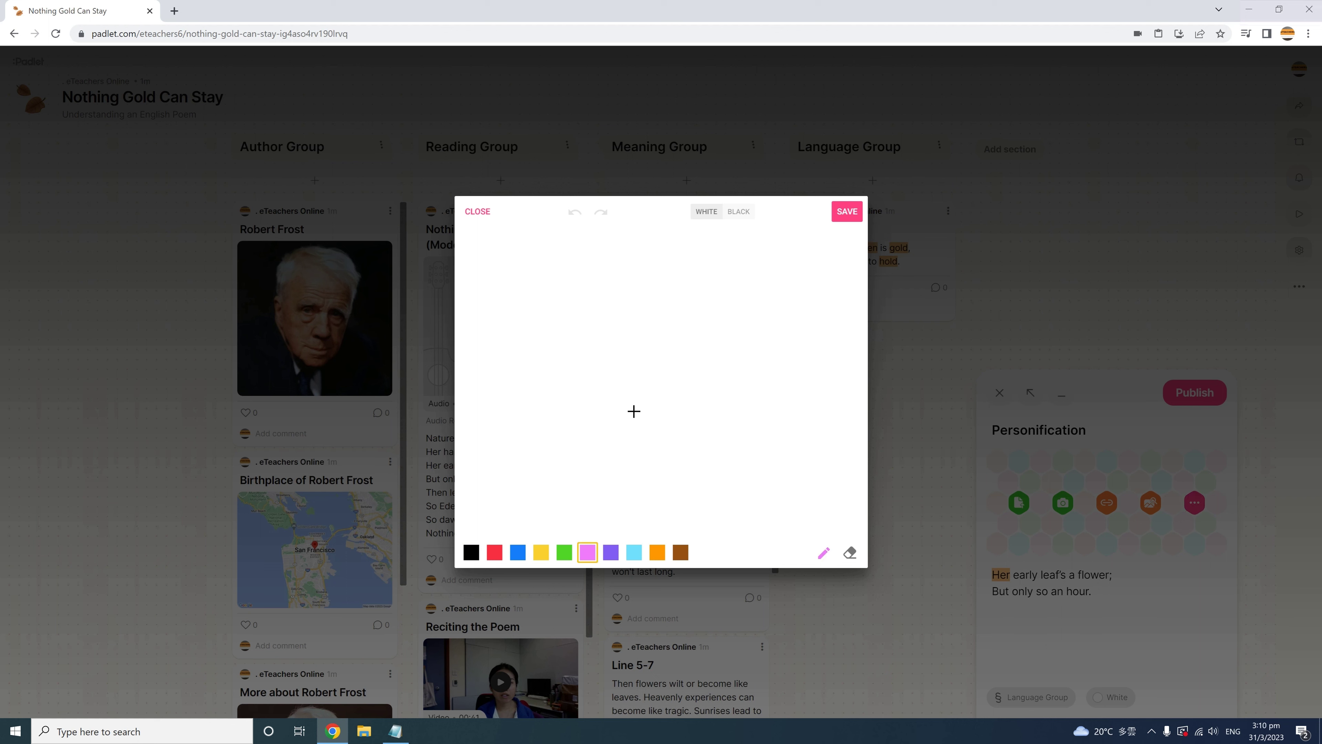
pyautogui.moveTo(644, 323)
pyautogui.mouseDown()
pyautogui.moveTo(661, 413)
pyautogui.moveTo(702, 333)
pyautogui.moveTo(643, 322)
pyautogui.moveTo(730, 316)
pyautogui.moveTo(711, 347)
pyautogui.moveTo(736, 383)
pyautogui.moveTo(712, 390)
pyautogui.moveTo(701, 431)
pyautogui.moveTo(661, 440)
pyautogui.moveTo(590, 378)
pyautogui.moveTo(604, 377)
pyautogui.moveTo(590, 338)
pyautogui.moveTo(610, 338)
pyautogui.moveTo(631, 300)
pyautogui.moveTo(645, 320)
pyautogui.moveTo(689, 305)
pyautogui.mouseUp()
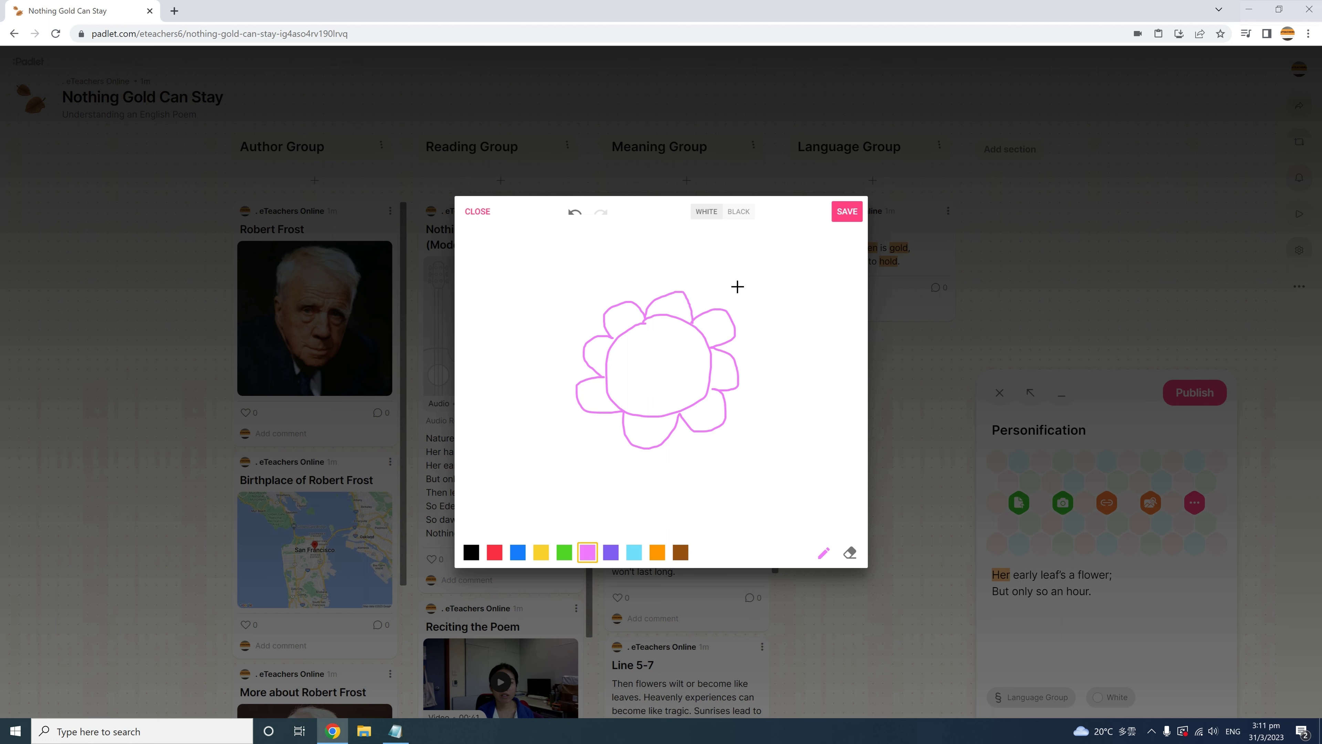
# Draw a face inside the flower with two vertical black eyes and red lips
pyautogui.click(472, 554)
pyautogui.moveTo(642, 342)
pyautogui.mouseDown()
pyautogui.moveTo(642, 367)
pyautogui.moveTo(676, 368)
pyautogui.mouseUp()
pyautogui.click(495, 553)
pyautogui.moveTo(639, 385); pyautogui.dragTo(674, 386)
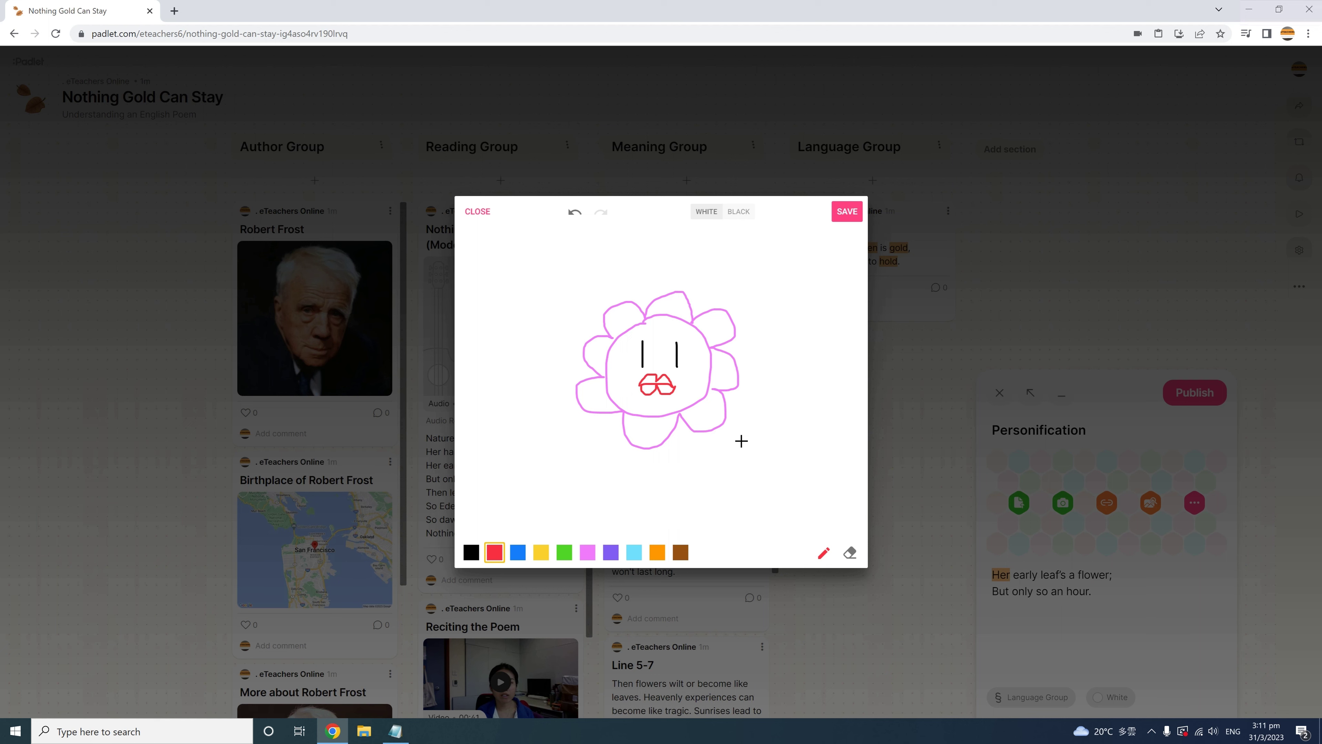
# Remove the flower's red lips using the eraser and undo, and redraw them in red below the eyes
pyautogui.click(849, 555)
pyautogui.moveTo(671, 390)
pyautogui.mouseDown()
pyautogui.moveTo(644, 390)
pyautogui.moveTo(651, 378)
pyautogui.moveTo(674, 394)
pyautogui.moveTo(654, 395)
pyautogui.mouseUp()
pyautogui.click(574, 213)
pyautogui.click(575, 215)
pyautogui.click(575, 216)
pyautogui.click(574, 215)
pyautogui.click(575, 217)
pyautogui.click(575, 217)
pyautogui.click(823, 553)
pyautogui.moveTo(643, 385); pyautogui.dragTo(679, 387)
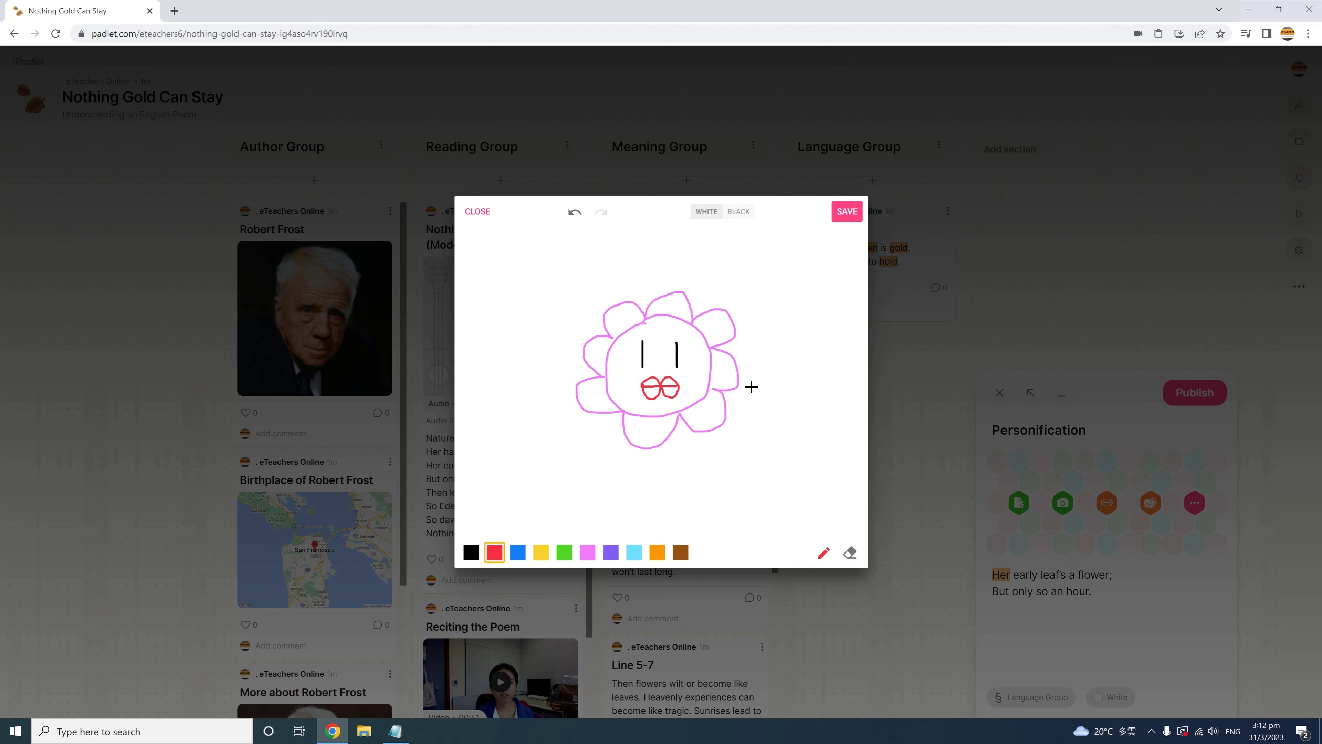
# Try a black drawing background, return it to white, and save the drawing into the "Personification" post and publish it
pyautogui.click(738, 212)
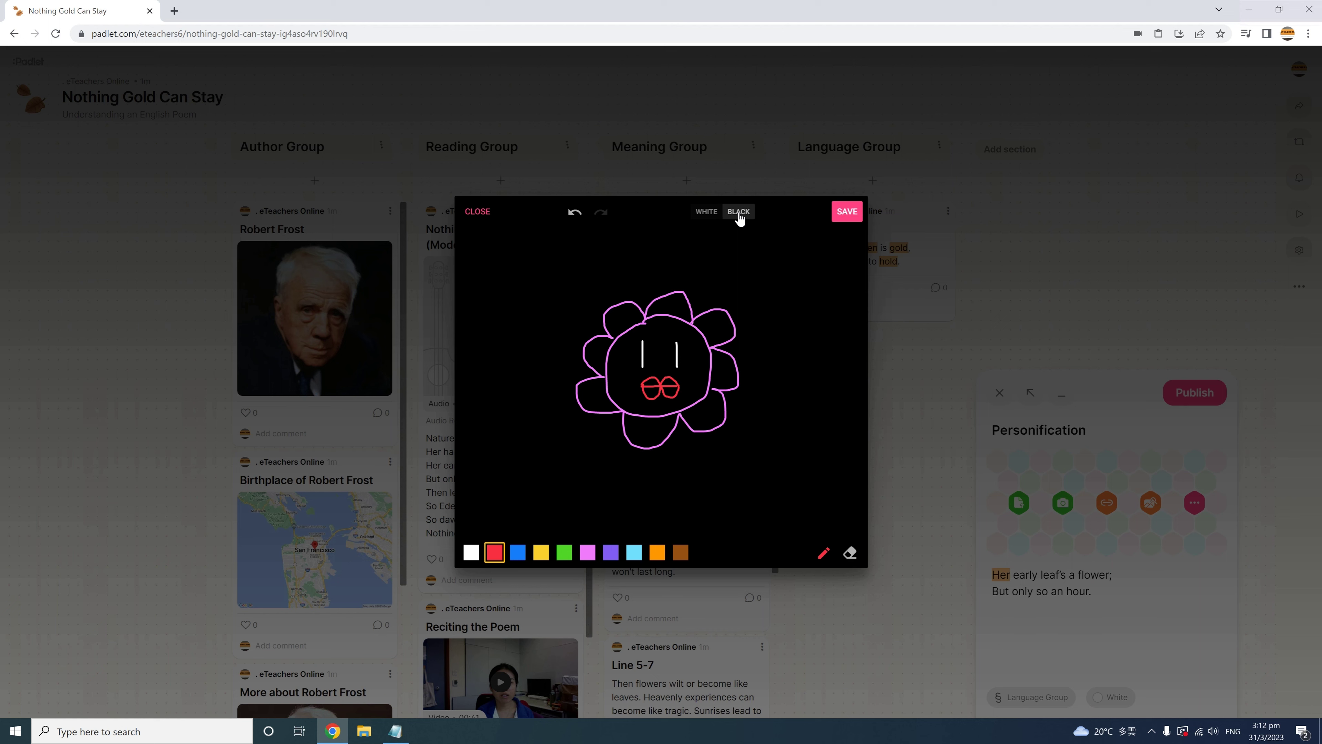
pyautogui.click(706, 212)
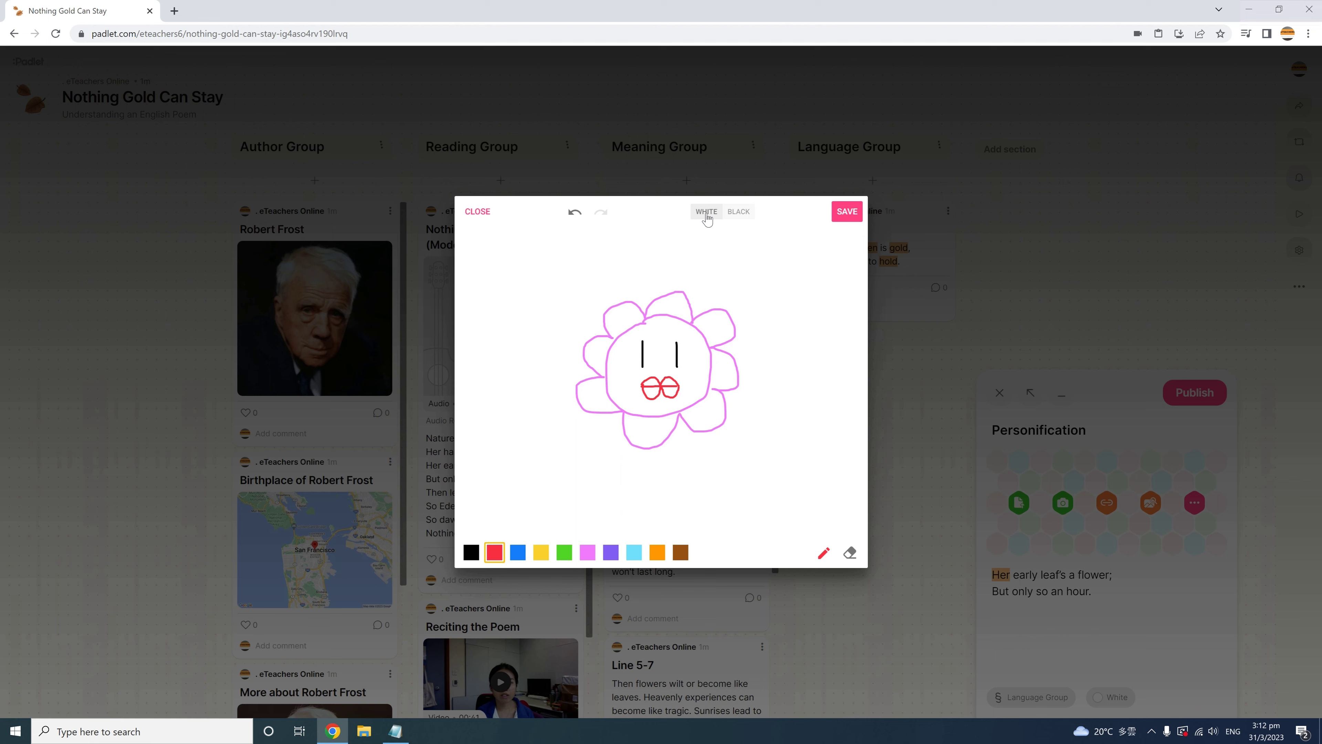
pyautogui.click(847, 215)
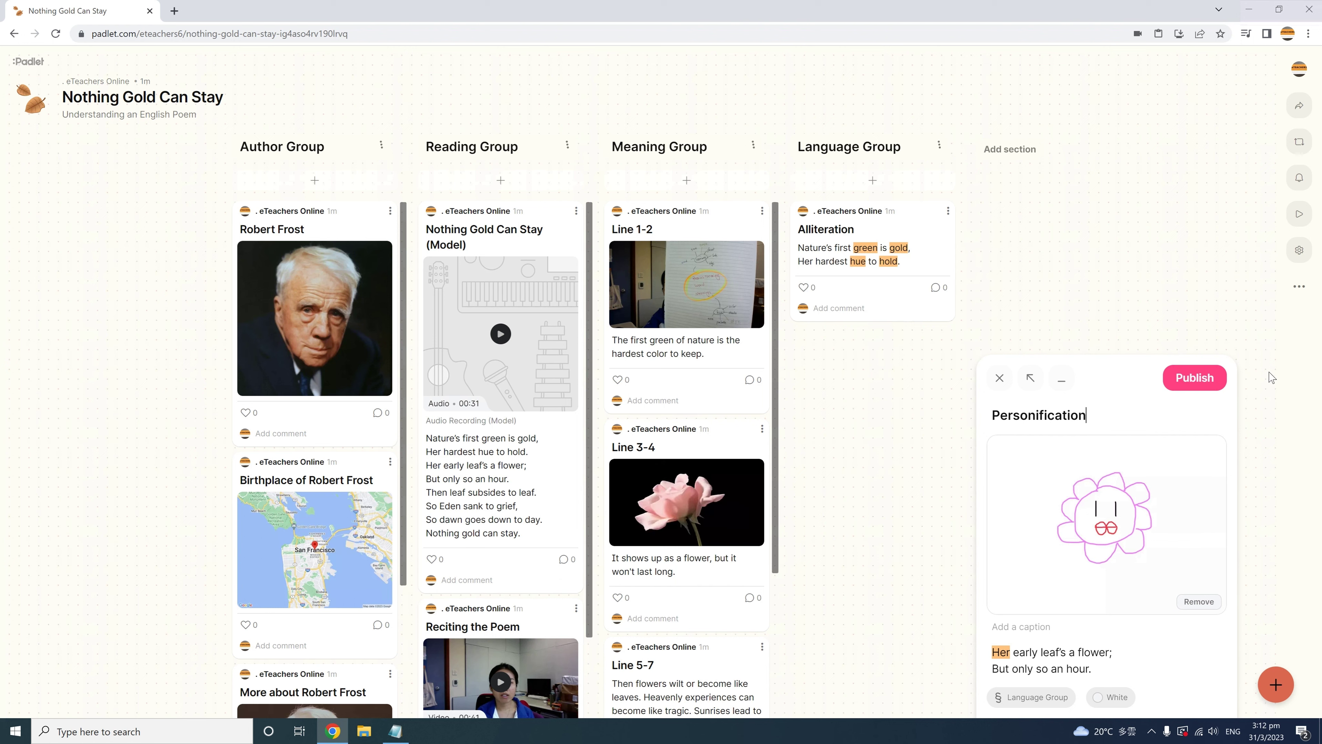
pyautogui.click(1202, 381)
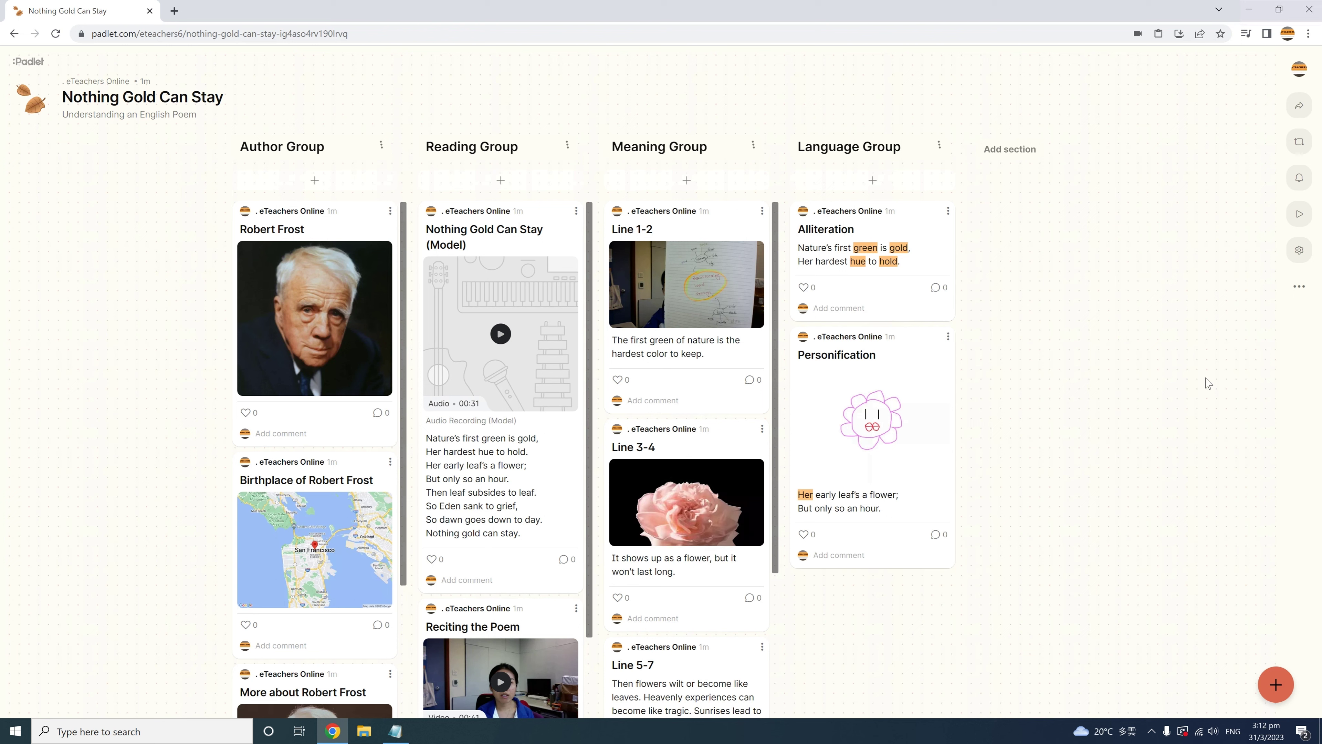
# Start a Language Group post titled "Allusion" with the two lines "Then leaf subsides to leaf." and "So Eden sank to grief,"
pyautogui.click(872, 180)
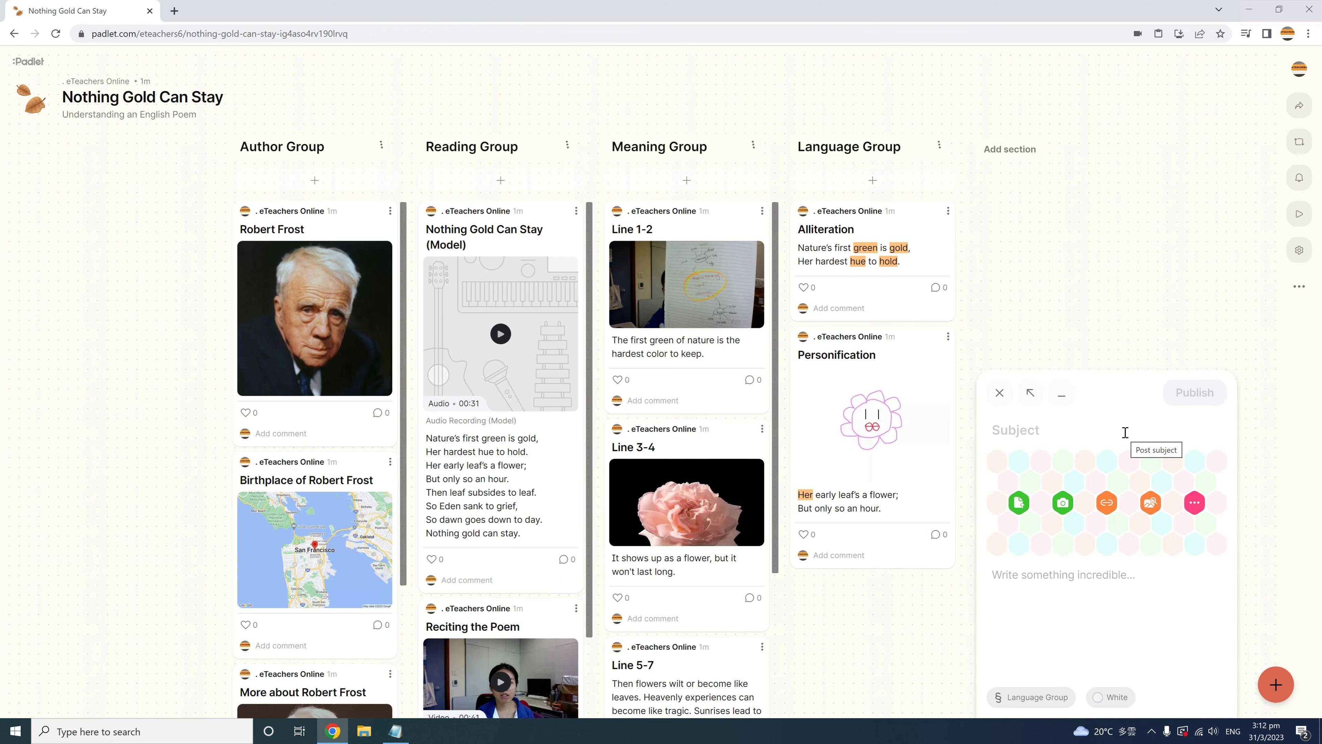
pyautogui.write('Allusion')
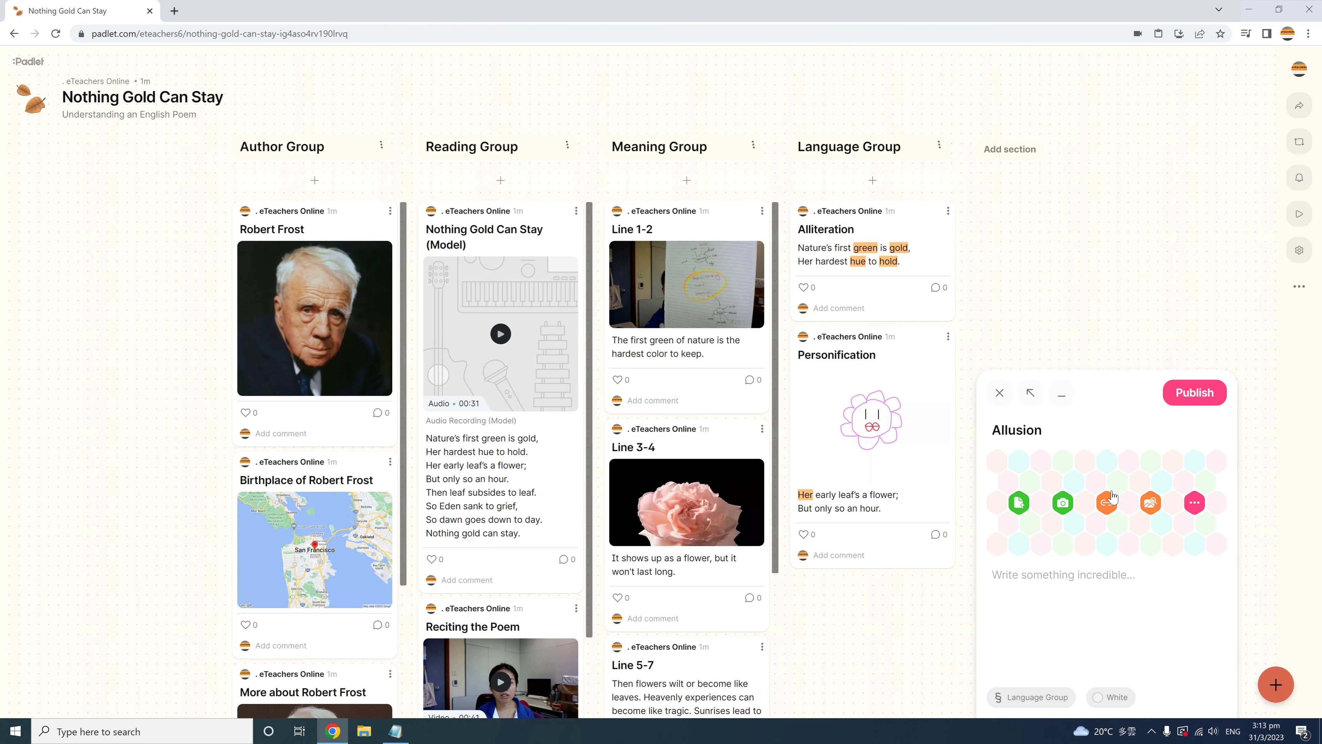
pyautogui.click(1077, 573)
pyautogui.write('Then leaf subsides to leaf. So Eden sank to grief,')
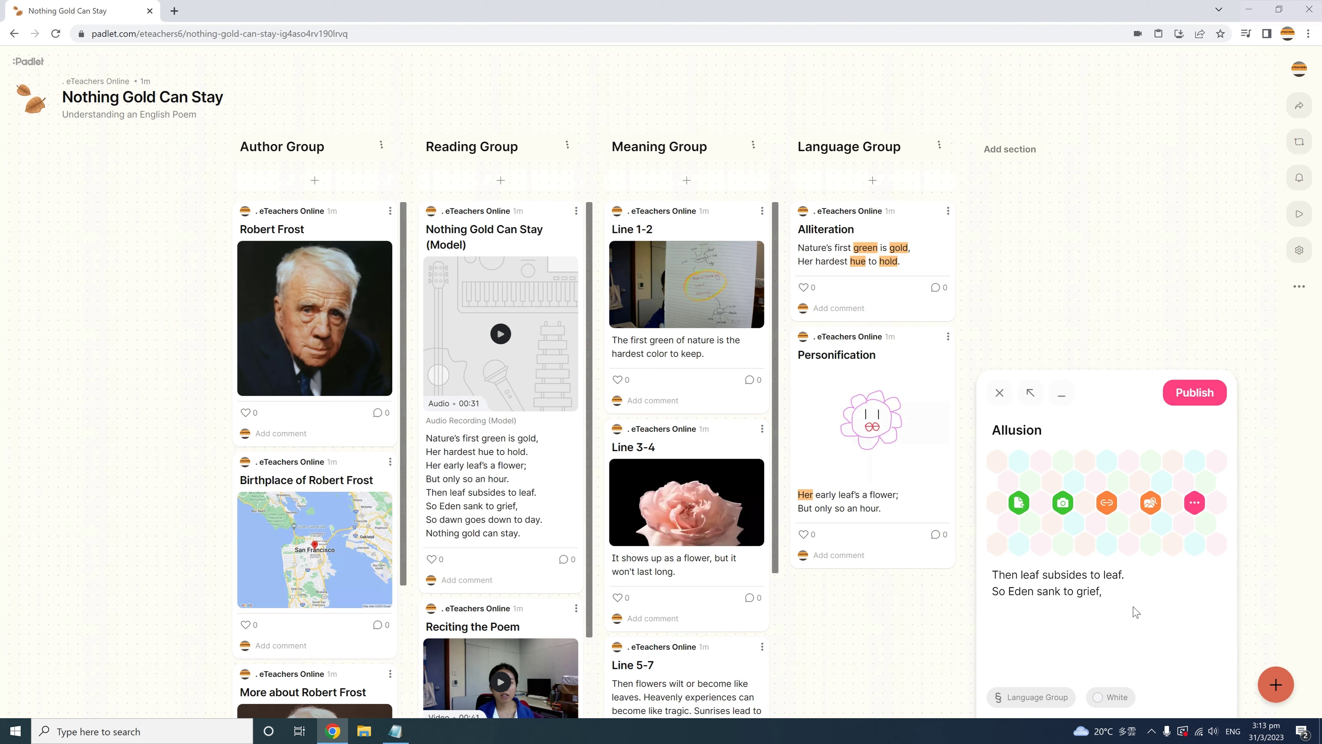
# Highlight "Eden sank to grief" in the "Allusion" post and publish it
pyautogui.moveTo(1008, 591); pyautogui.dragTo(1099, 592)
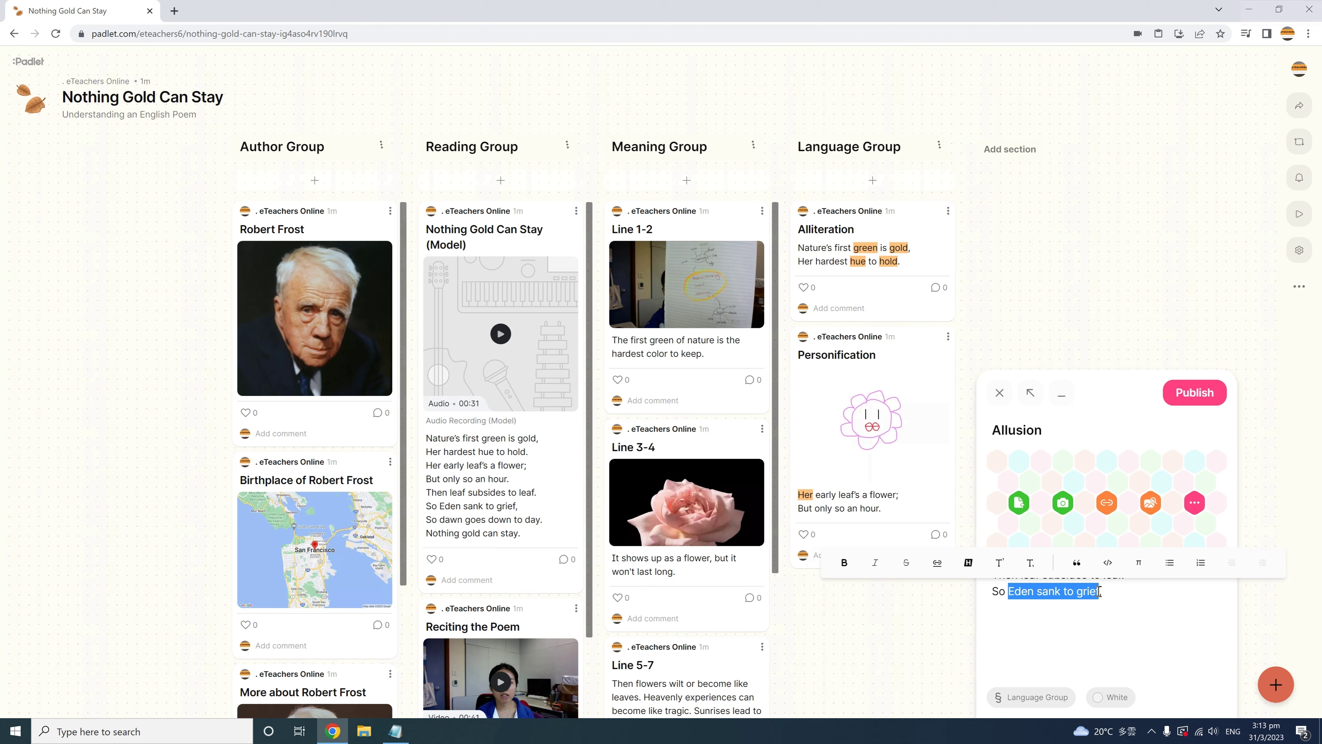
pyautogui.click(968, 563)
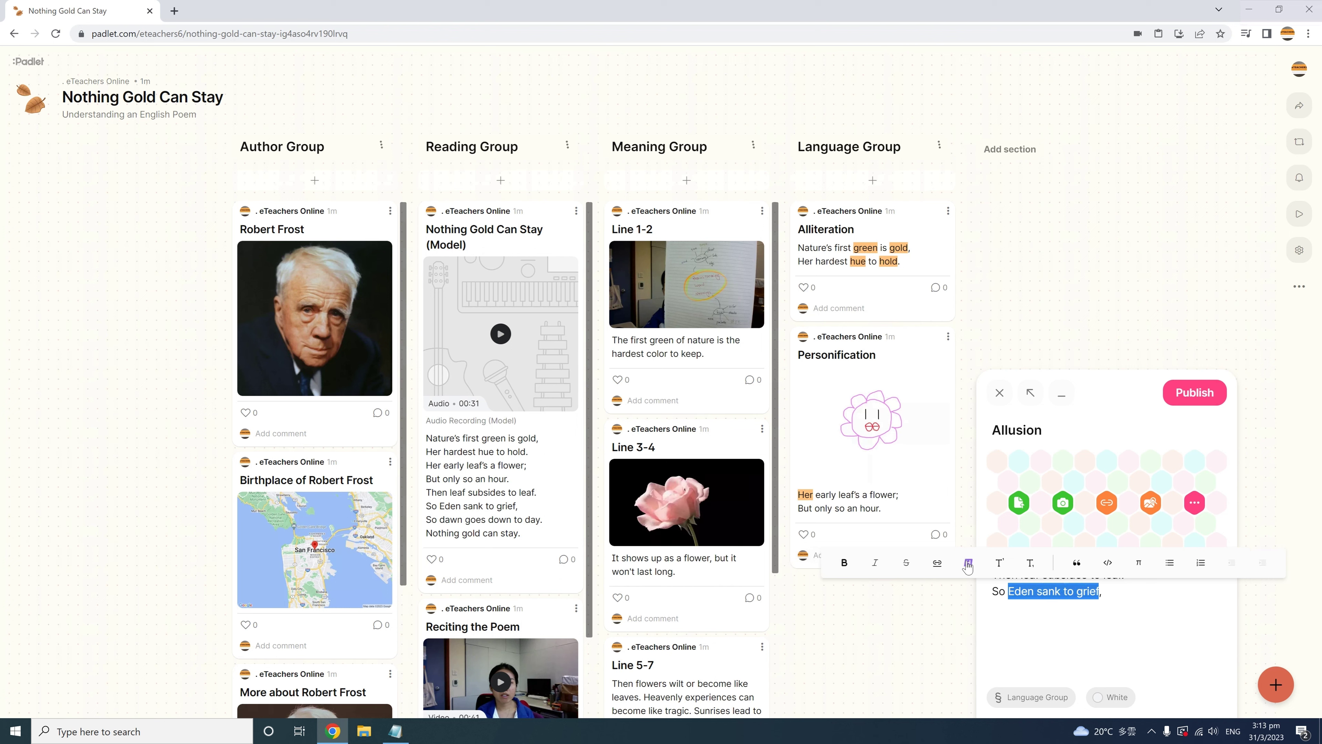
pyautogui.click(1142, 594)
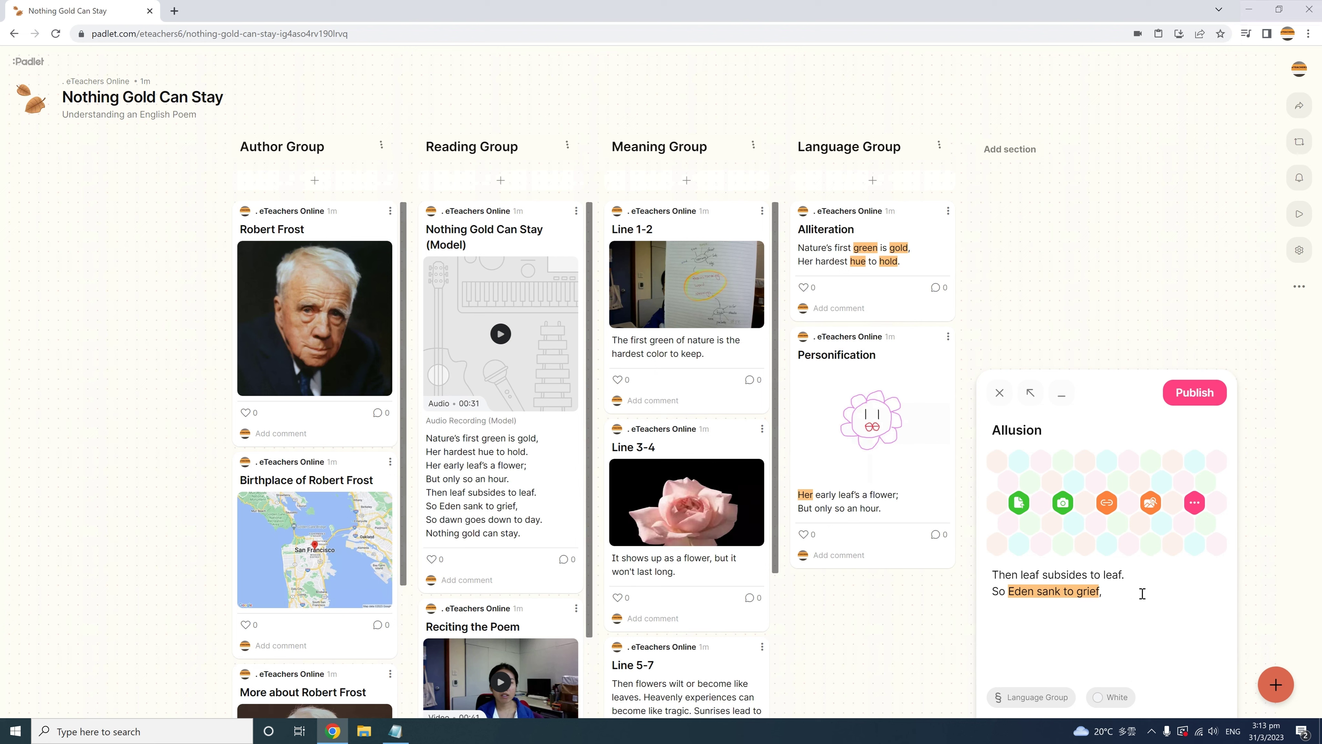
pyautogui.click(1204, 405)
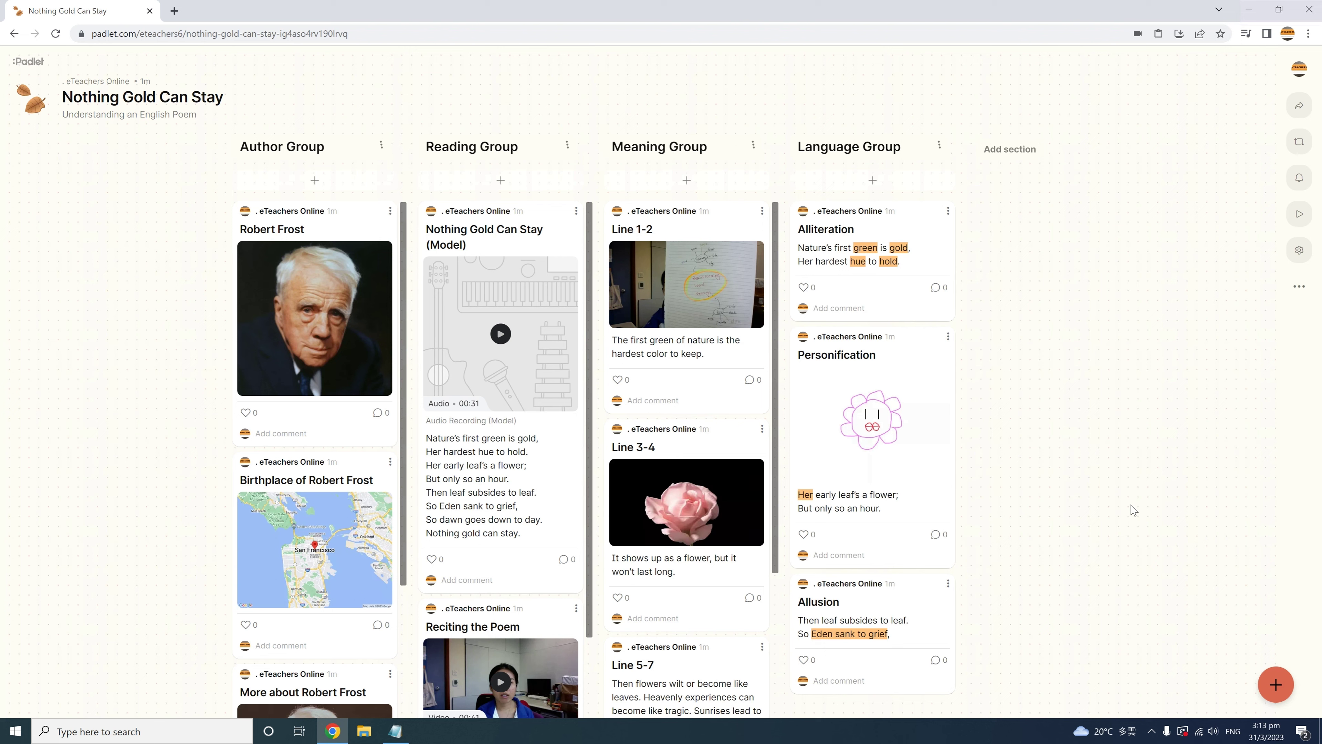
# Start a Language Group post titled "Imagery" with the two lines "So dawn goes down to day." and "Nothing gold can stay."
pyautogui.click(873, 181)
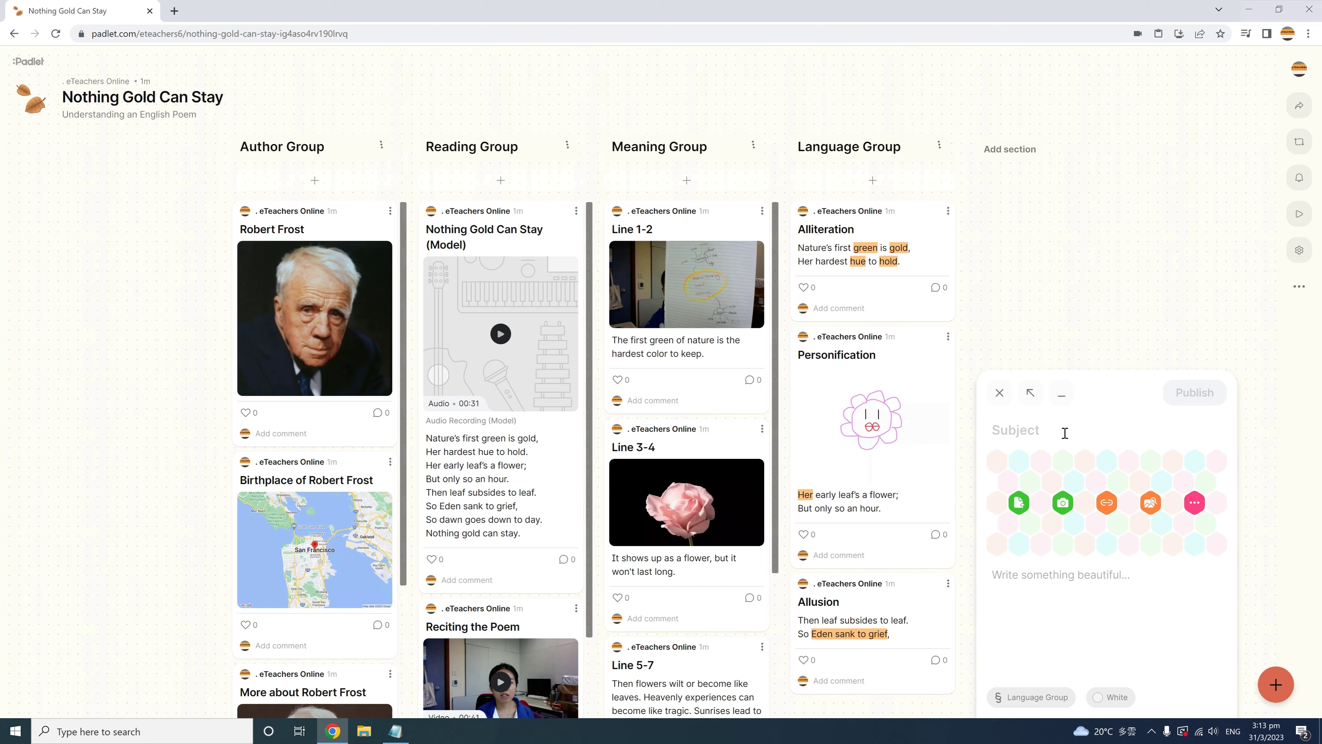
pyautogui.write('Imagery')
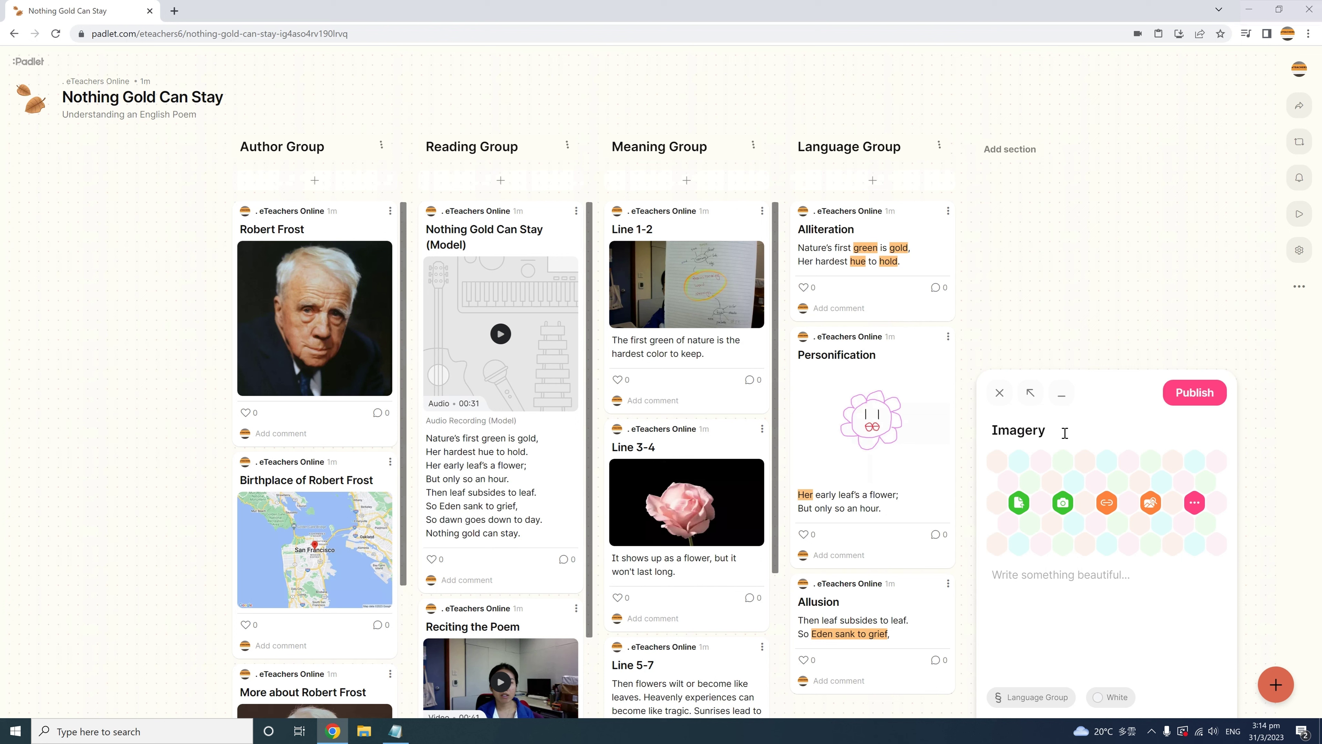
pyautogui.click(1053, 572)
pyautogui.write('So dawn goes down to day. Nothing gold can stay.')
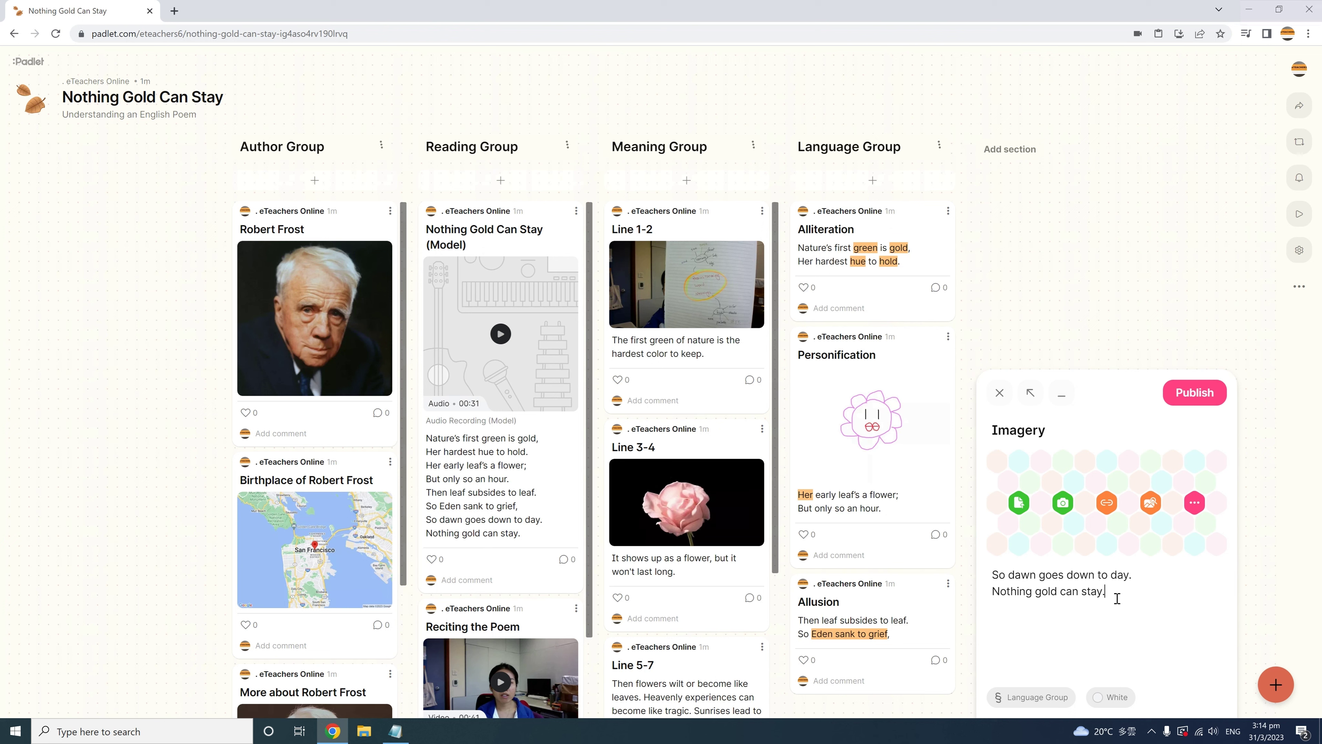
# Highlight "dawn goes down to day" in the first line of the "Imagery" post
pyautogui.moveTo(1008, 574); pyautogui.dragTo(1127, 576)
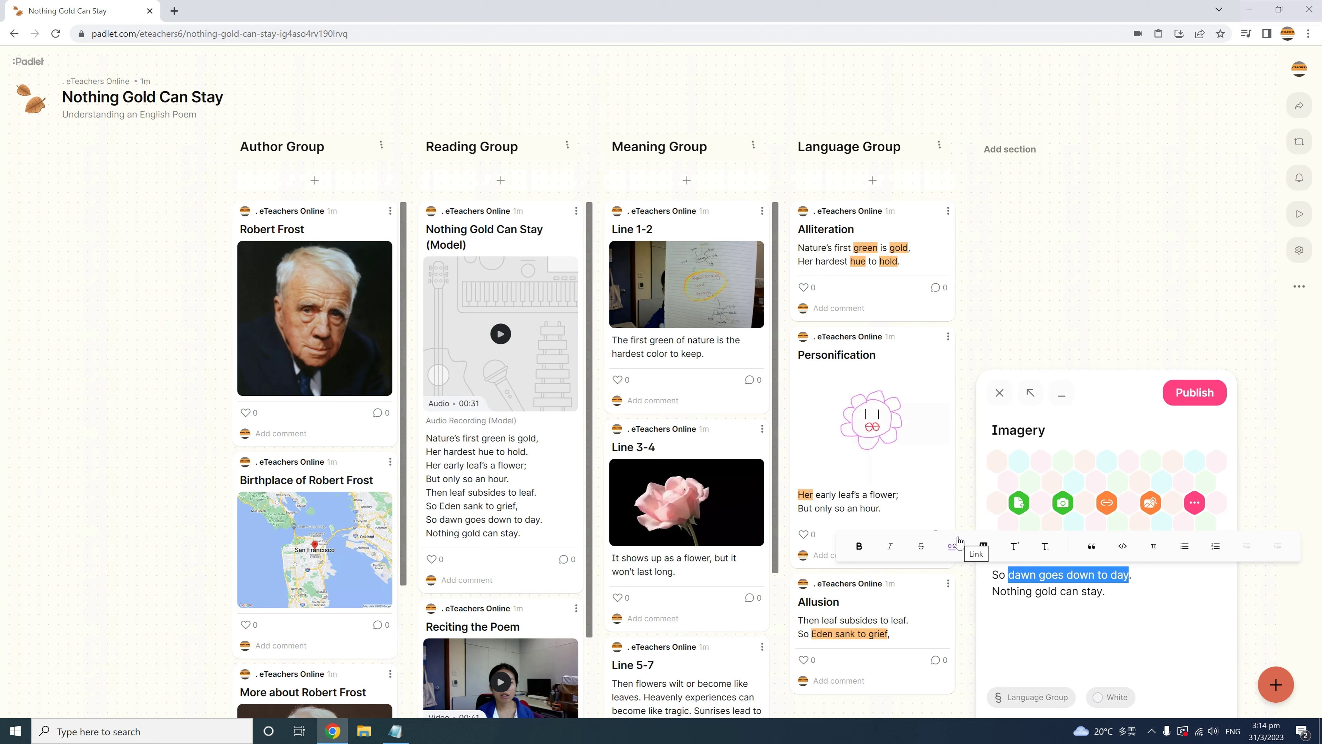
pyautogui.click(983, 550)
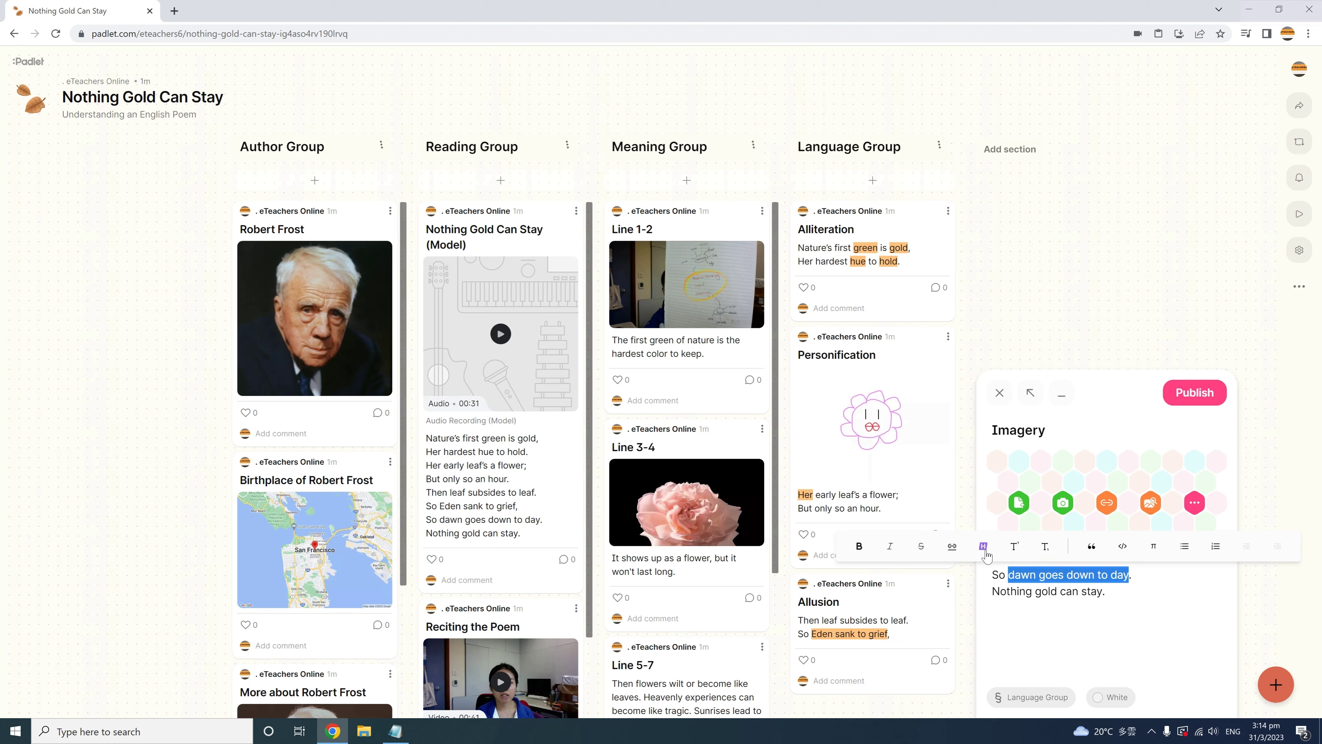
pyautogui.click(1118, 587)
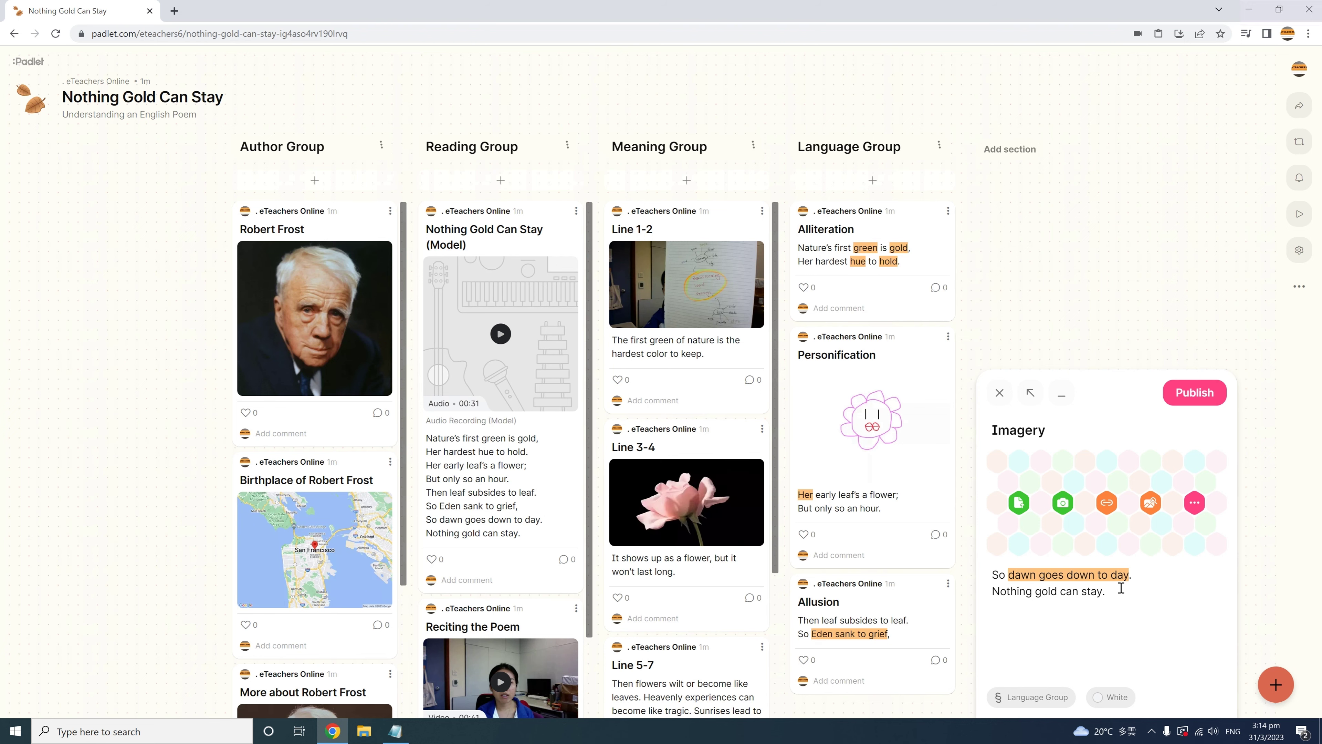
# Upload the Sunrise_Time_Lapse video from Downloads to the "Imagery" post and publish it
pyautogui.click(1195, 503)
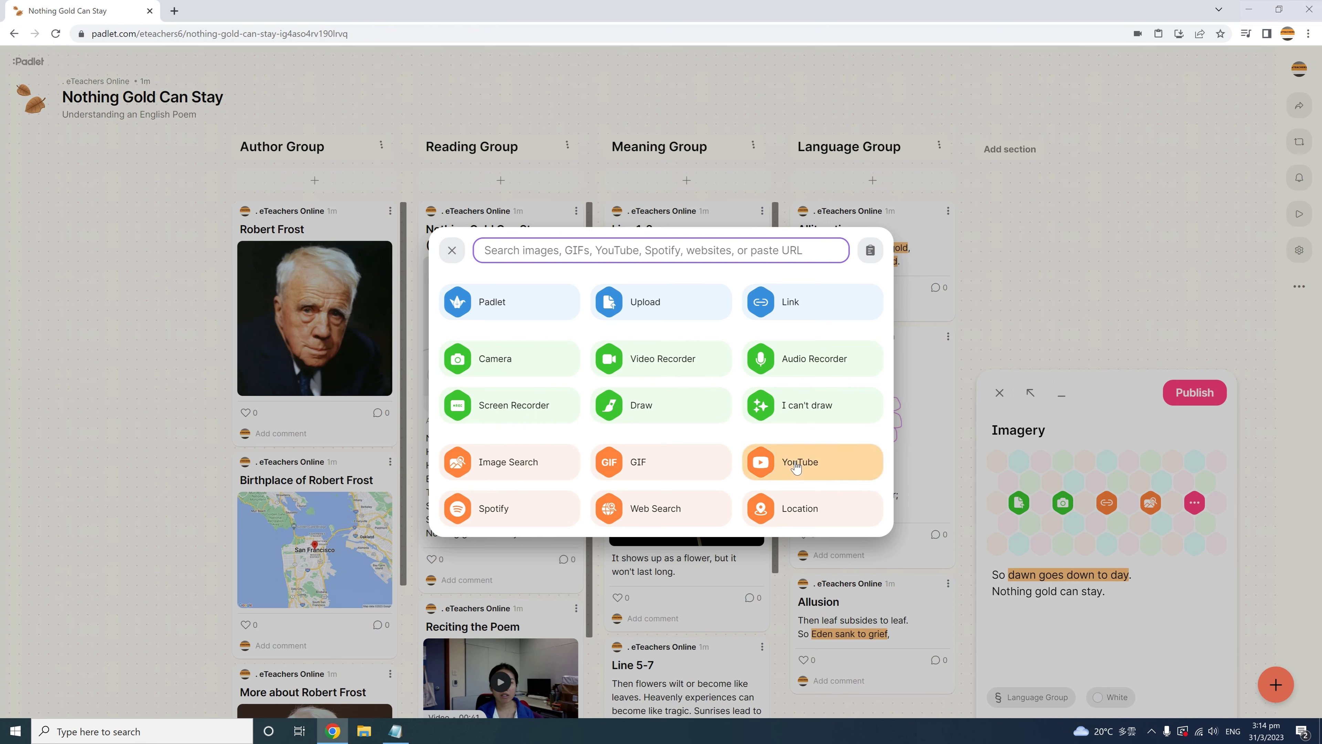
pyautogui.click(647, 307)
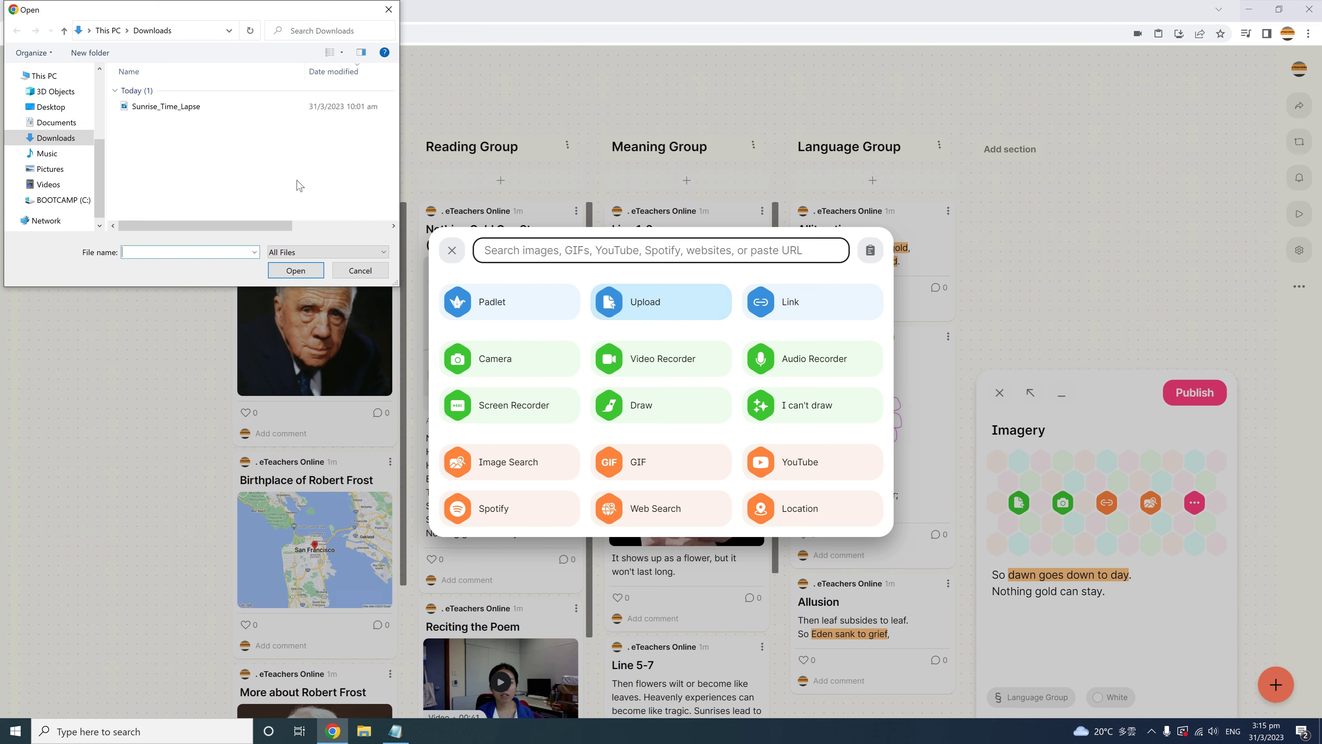
pyautogui.click(291, 106)
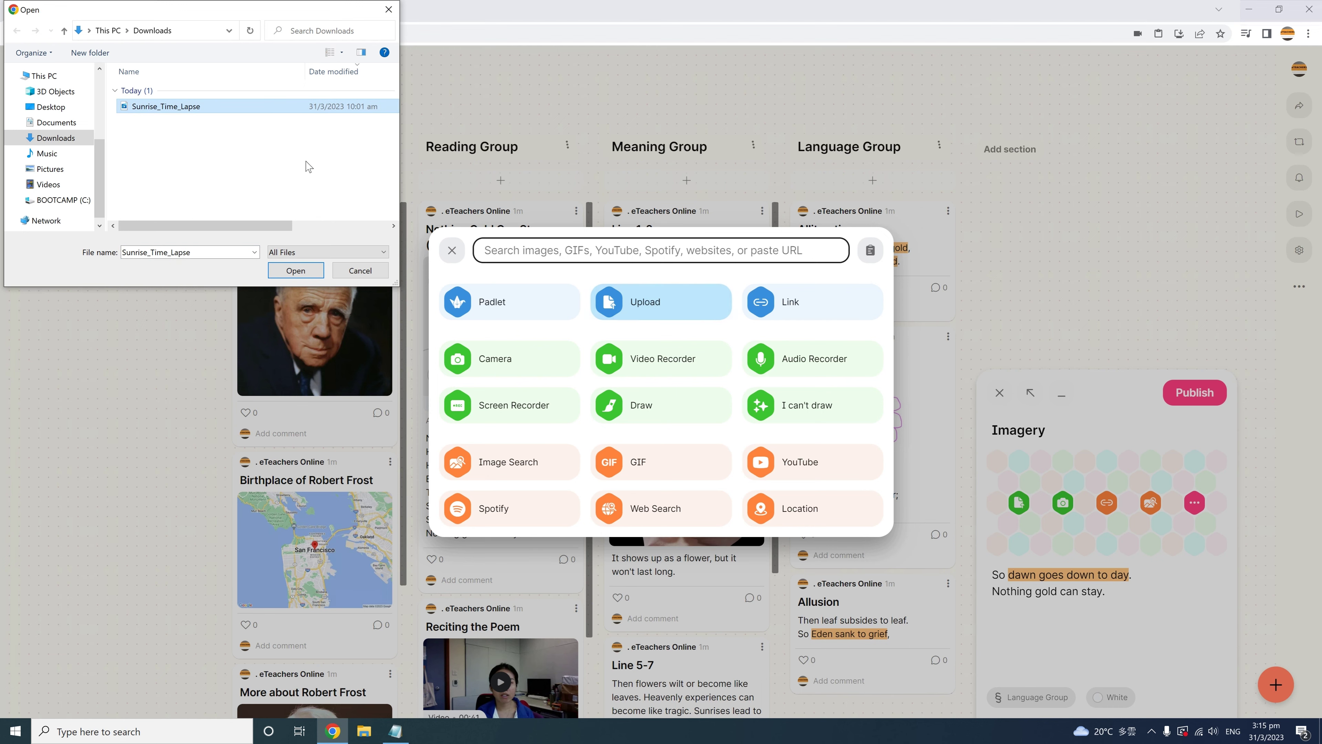
pyautogui.click(295, 270)
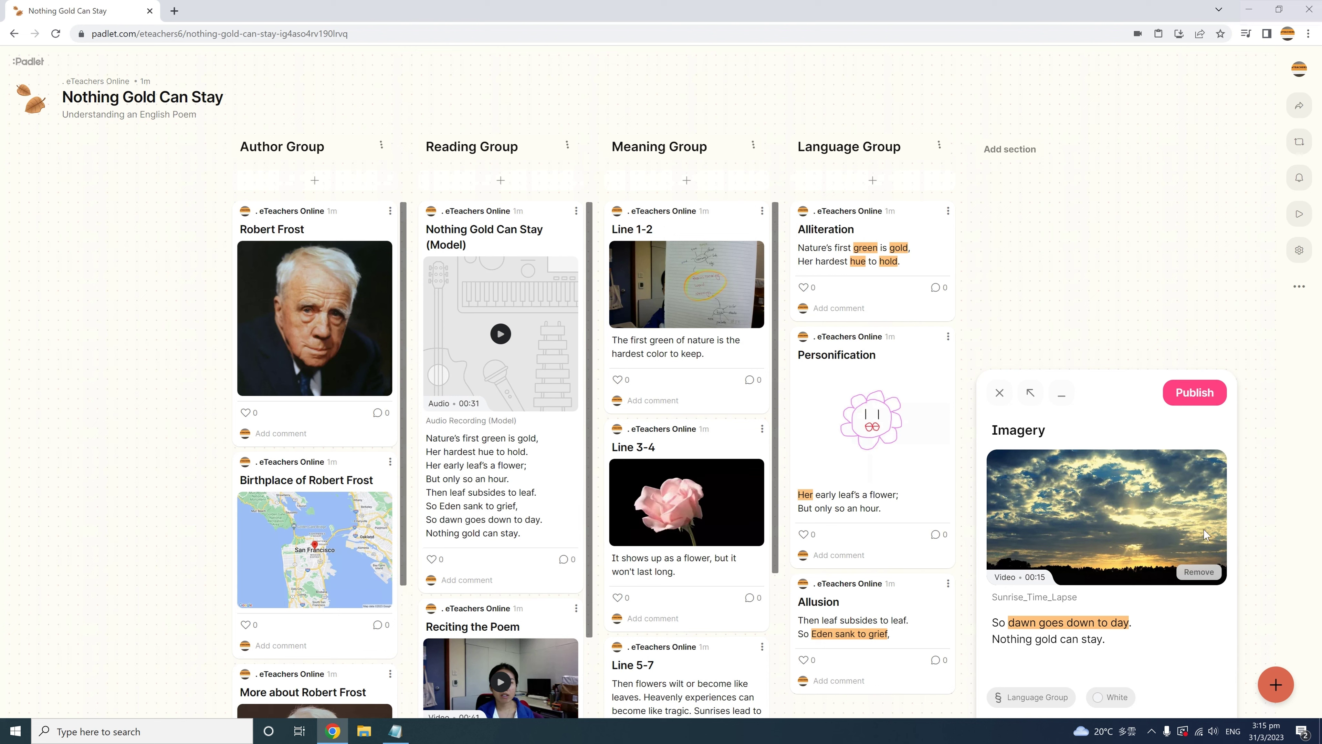
pyautogui.click(1201, 401)
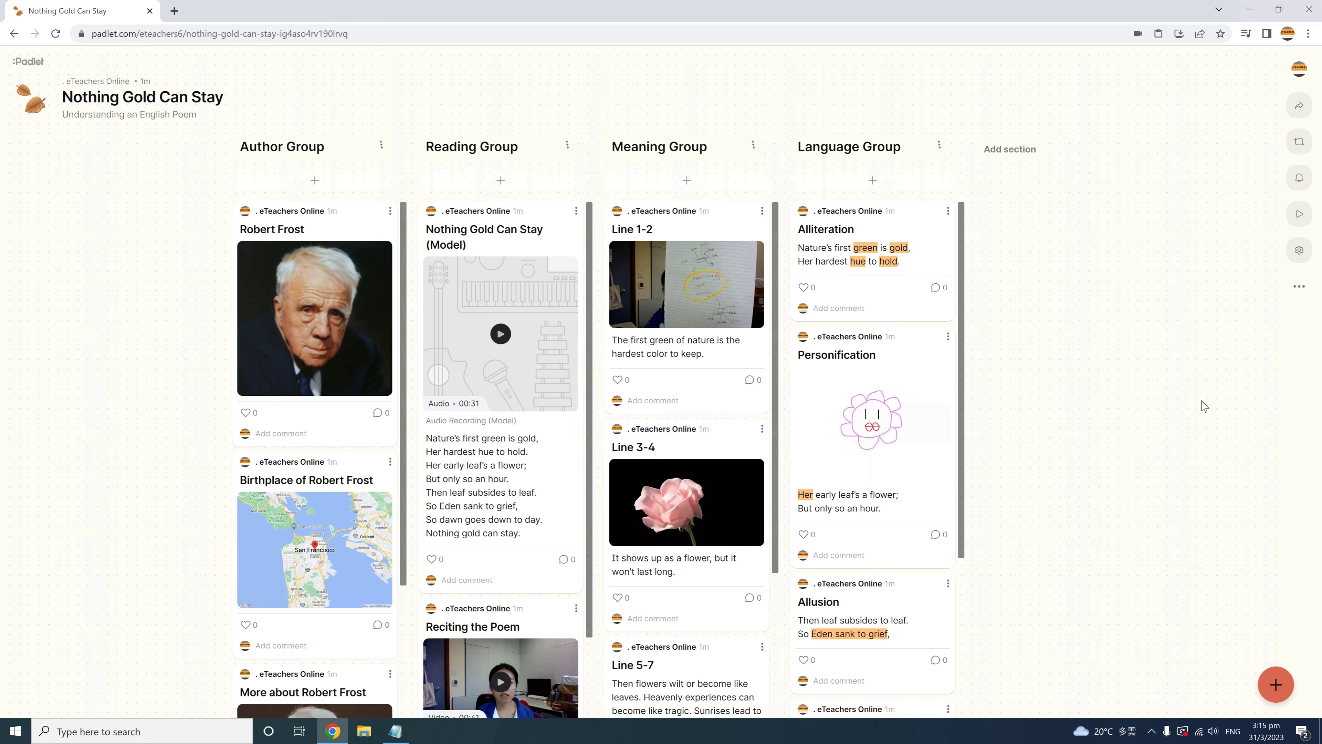
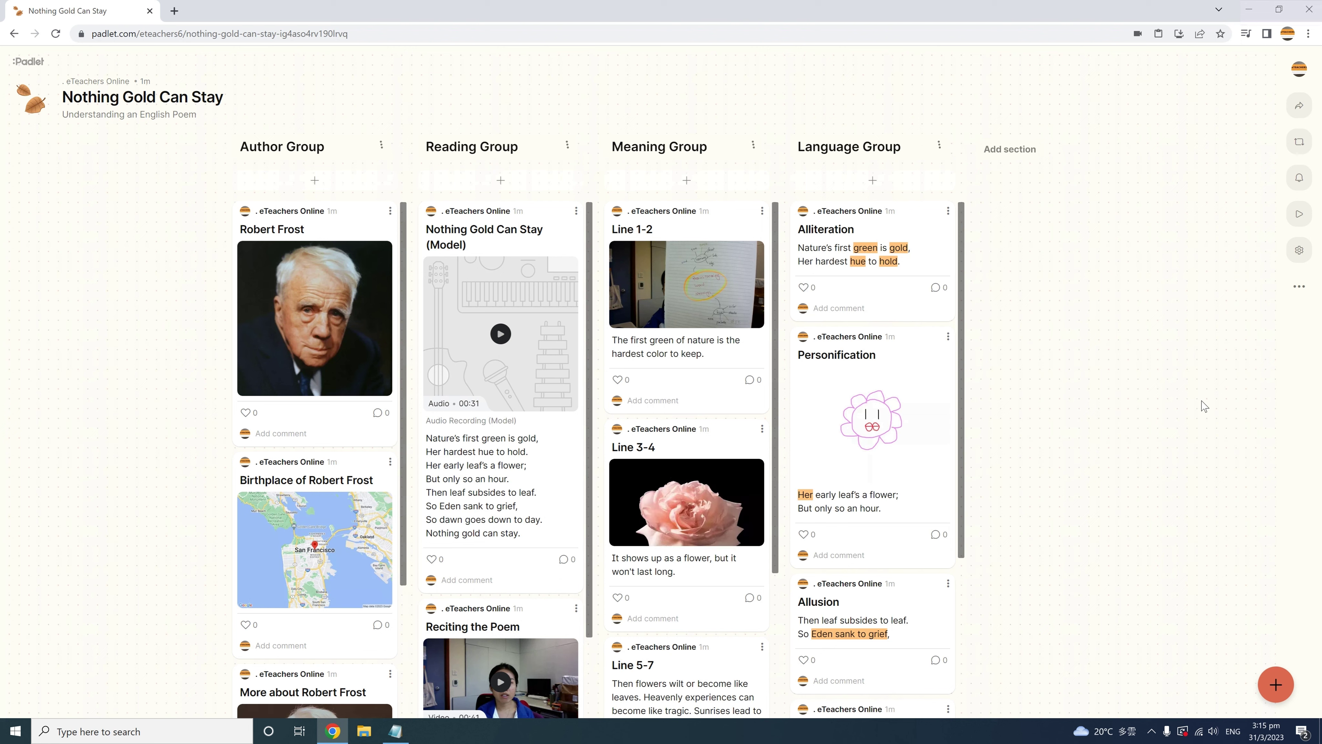
# Edit the "Line 8" post in Meaning Group to make "Nothing good can stay" bold, and update the post
pyautogui.scroll(-4, 725, 620)
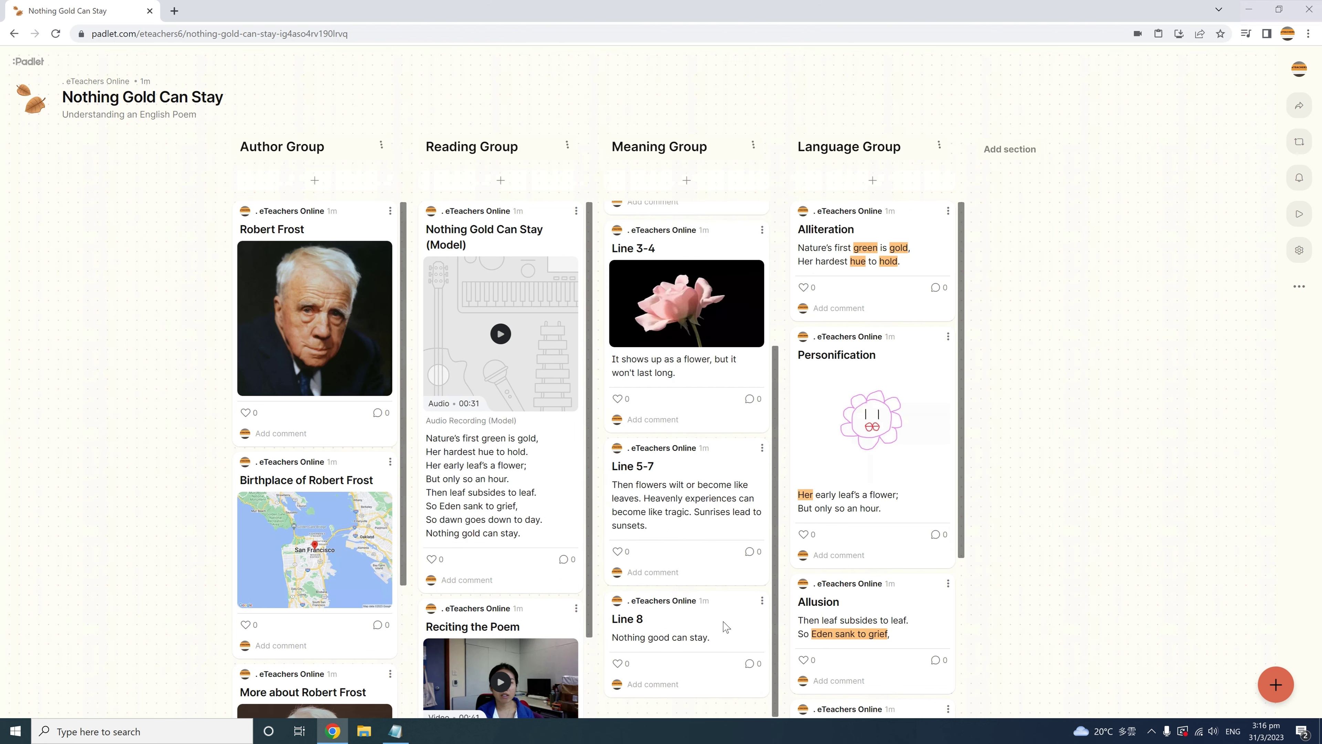
pyautogui.moveTo(741, 610)
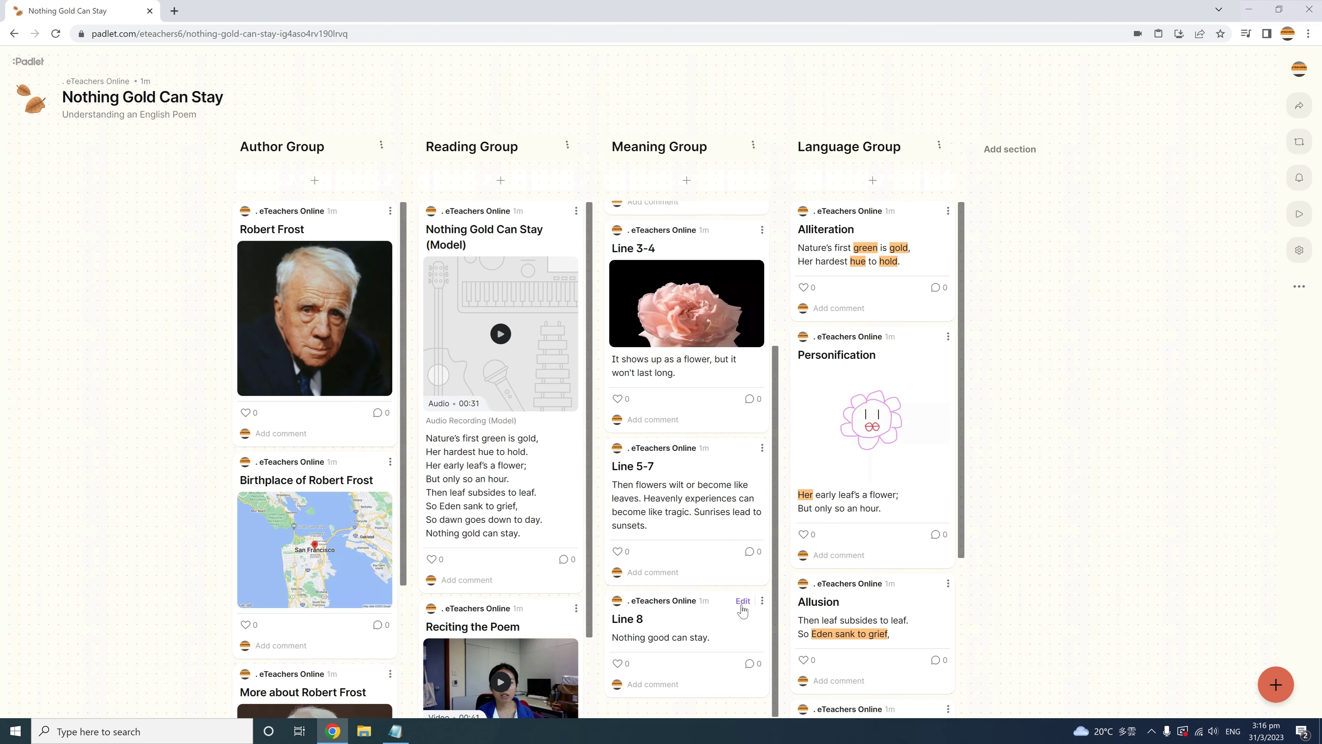
pyautogui.click(742, 604)
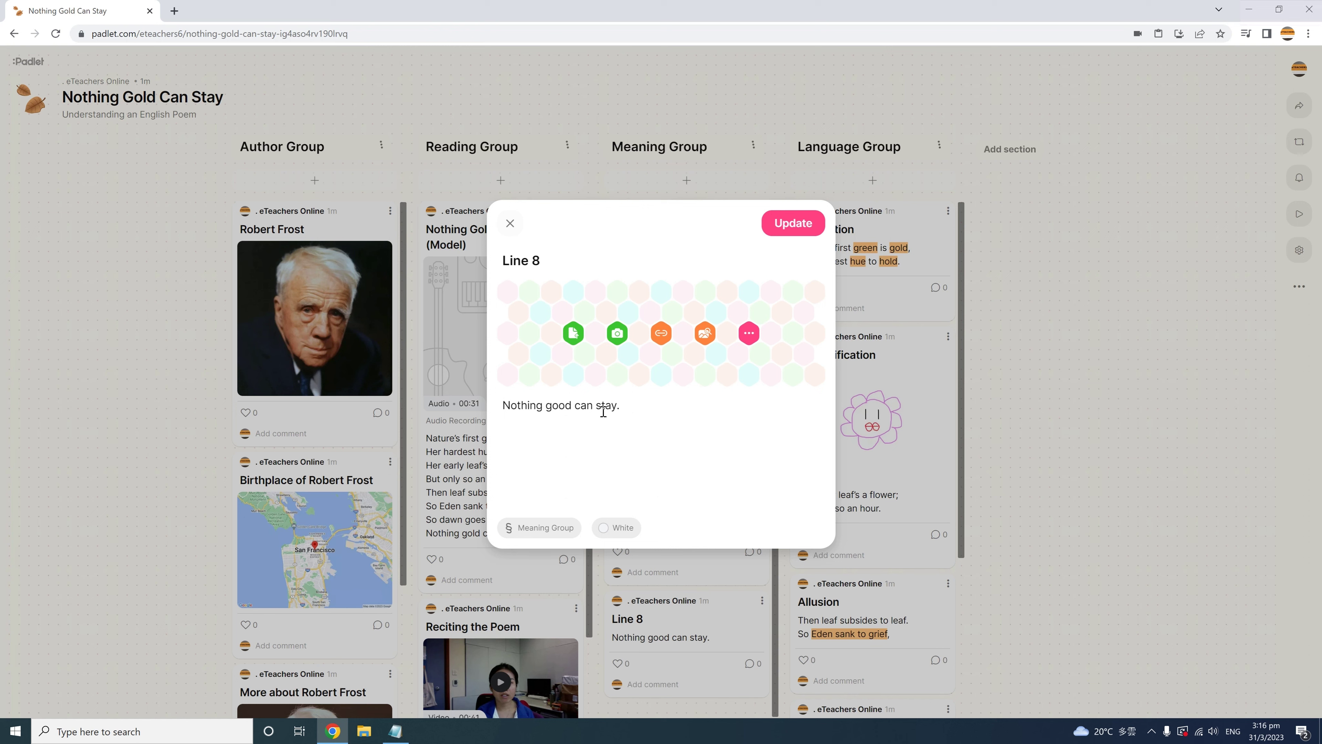
pyautogui.moveTo(617, 405); pyautogui.dragTo(503, 406)
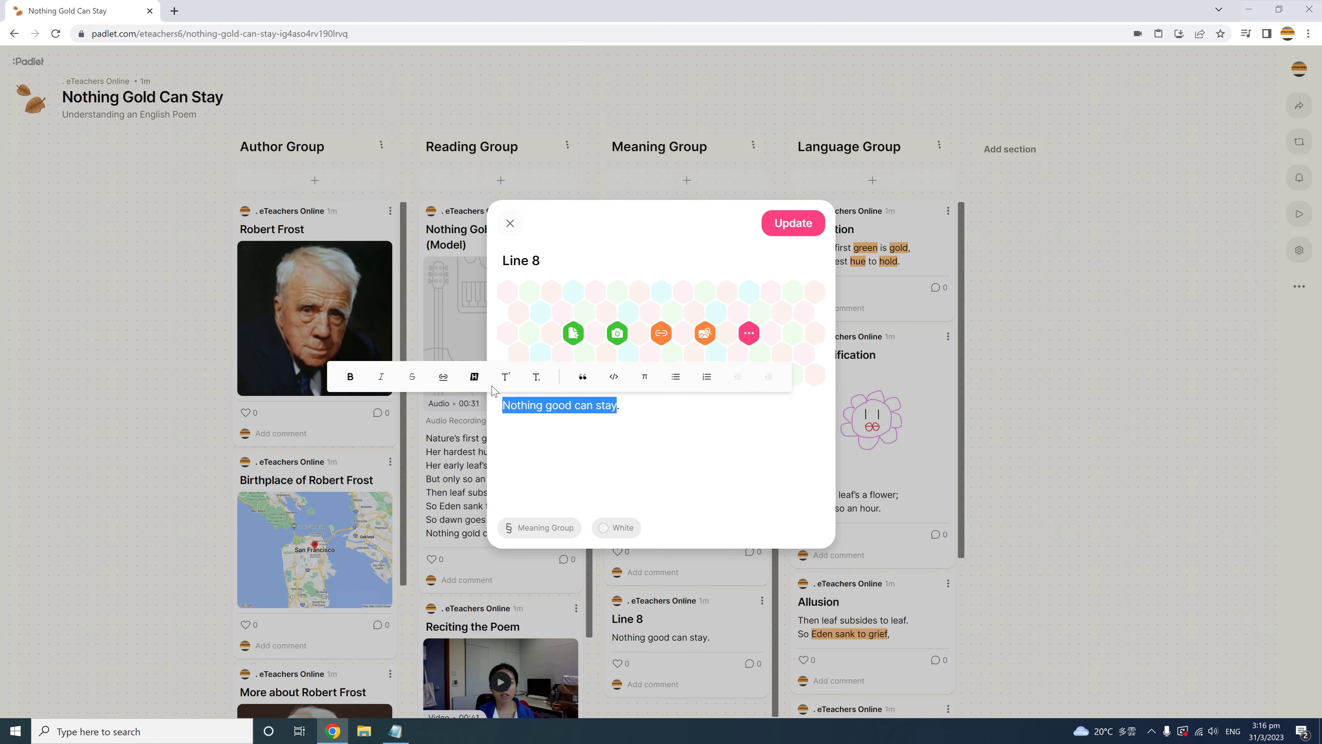
pyautogui.click(348, 379)
pyautogui.click(646, 406)
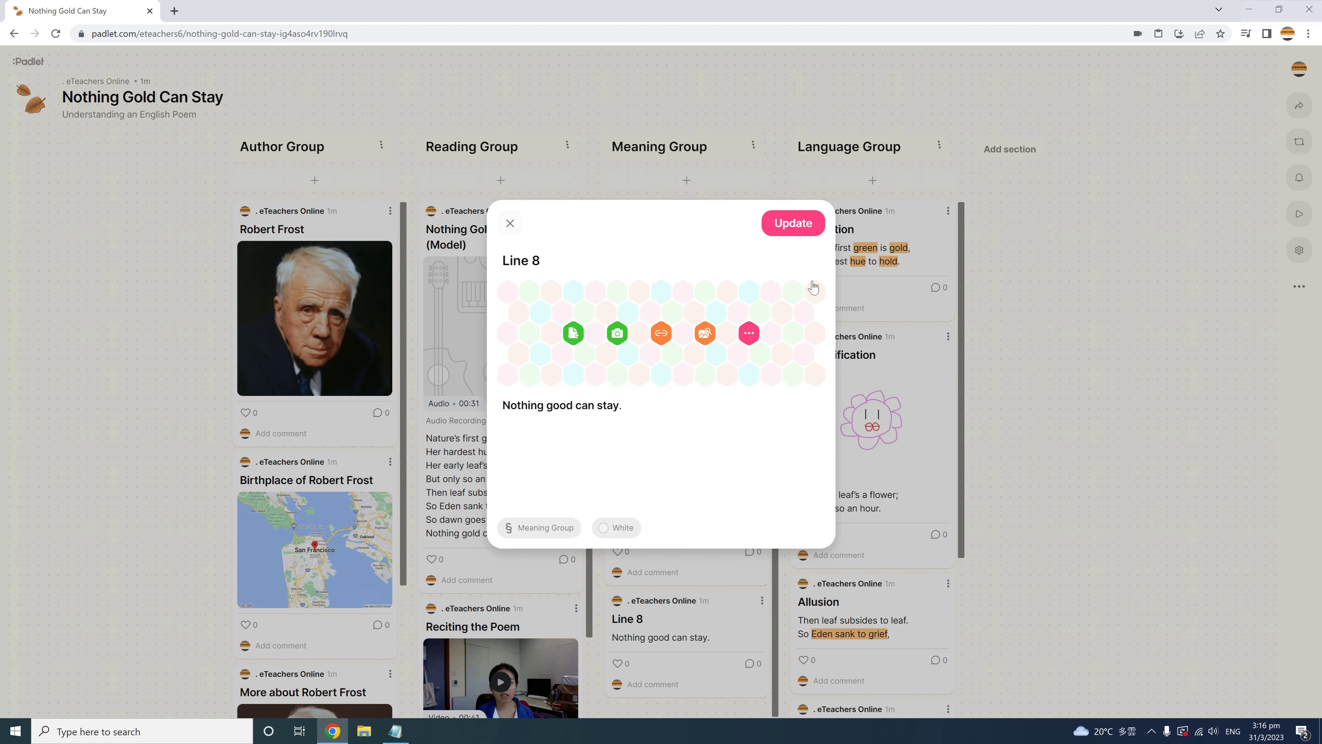
pyautogui.click(797, 223)
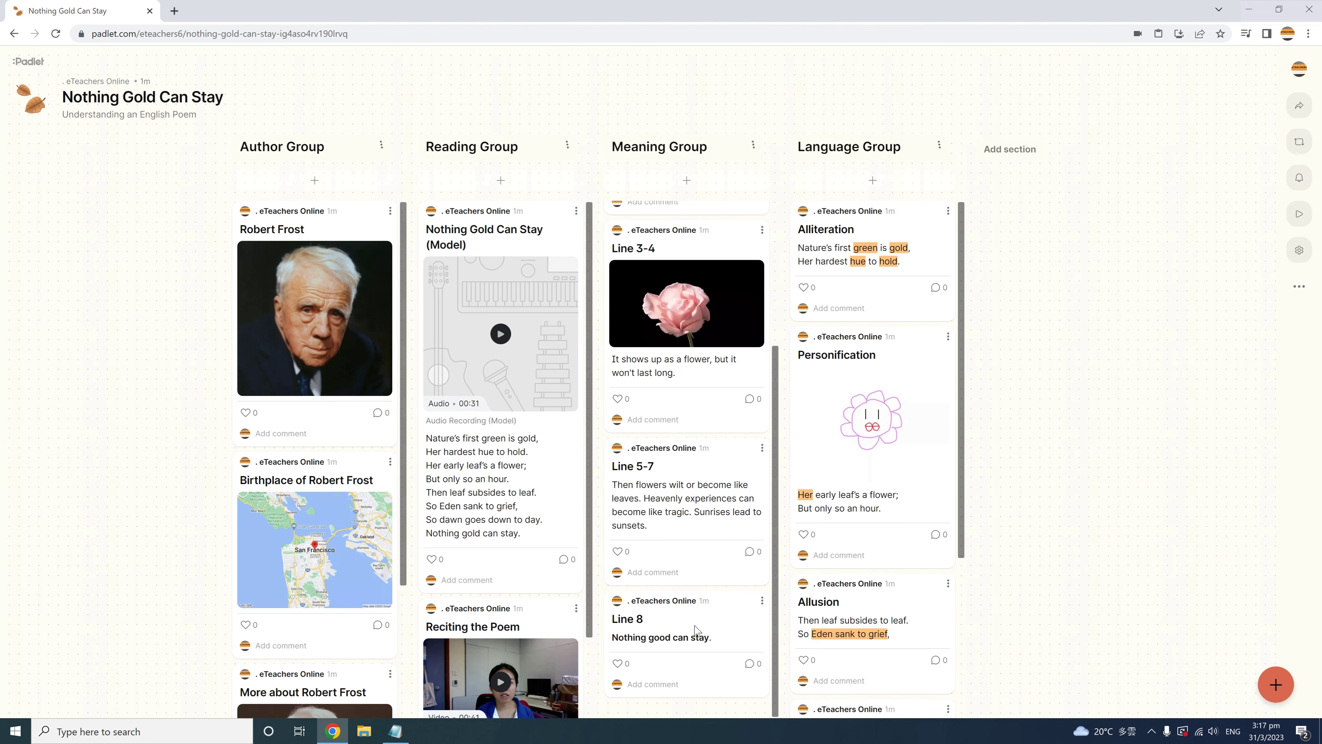
# View the "Line 8" post on its own, close it, open it in a new browser tab, and return to the padlet
pyautogui.click(762, 600)
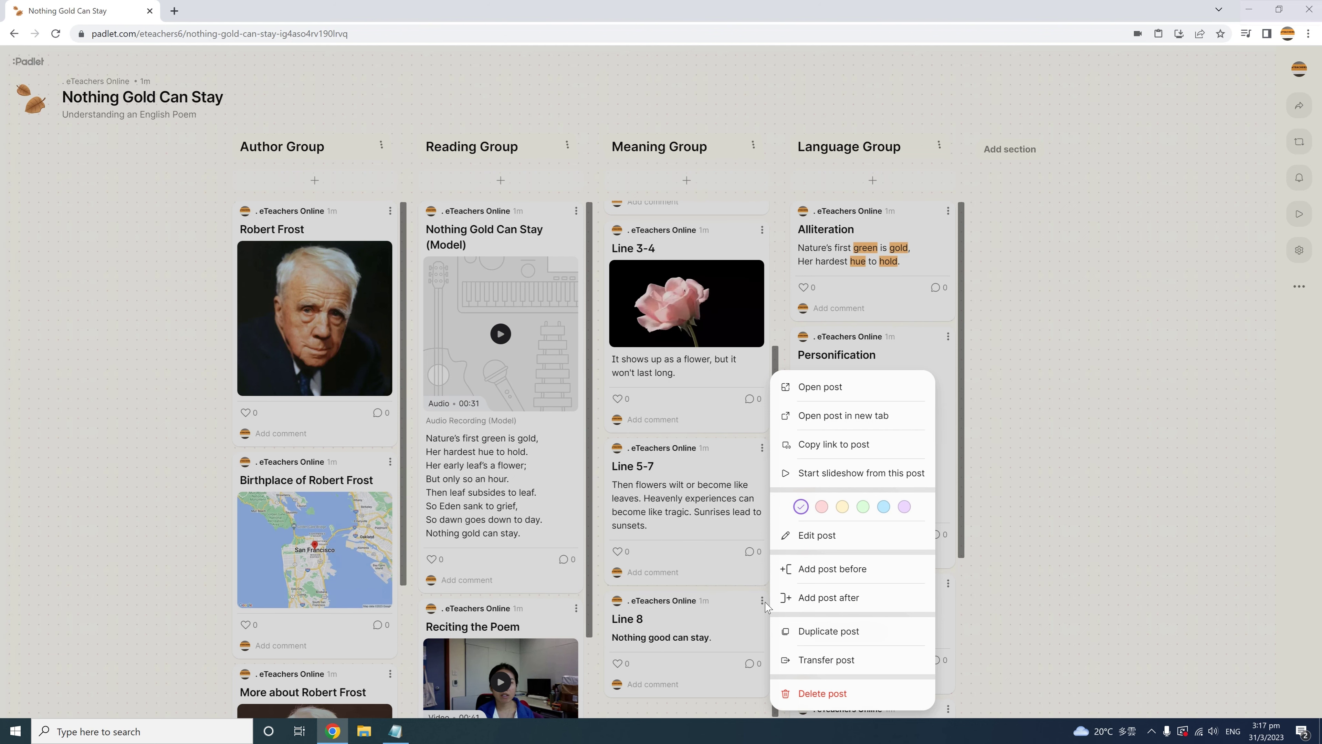
pyautogui.click(831, 394)
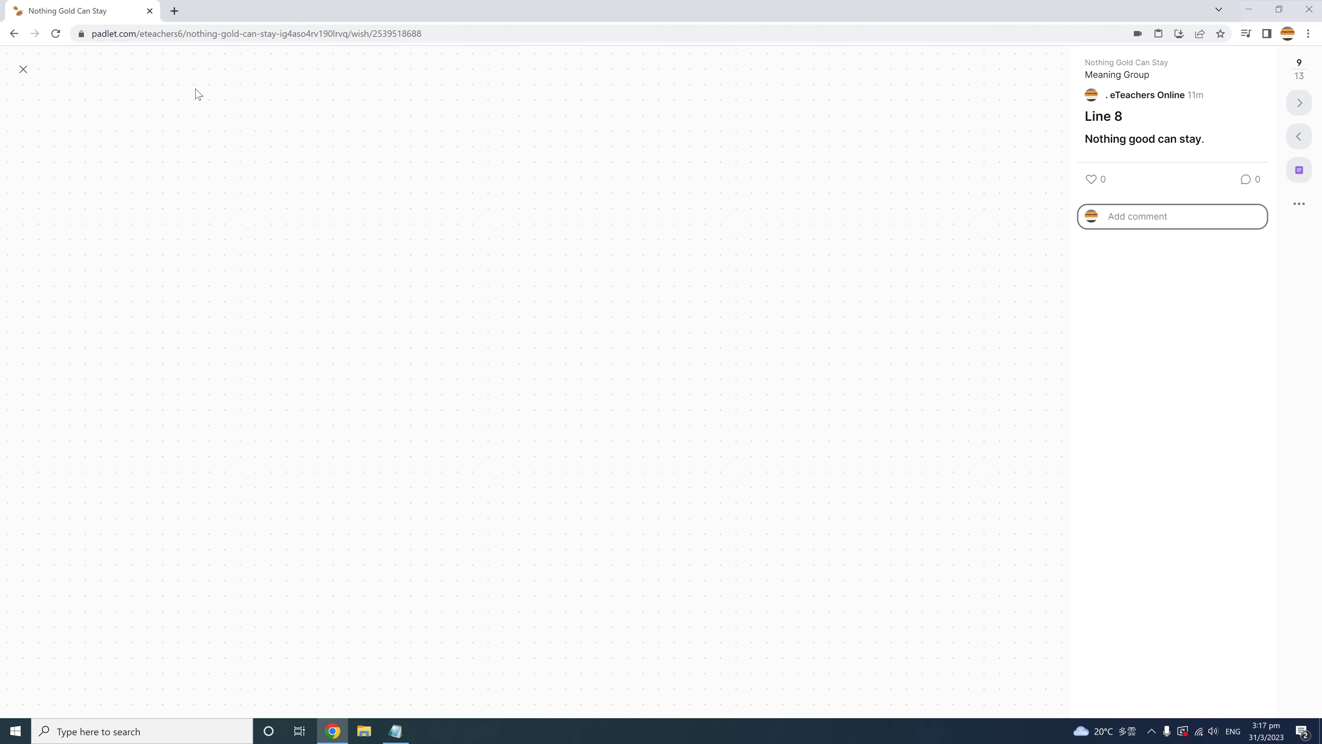
pyautogui.click(22, 71)
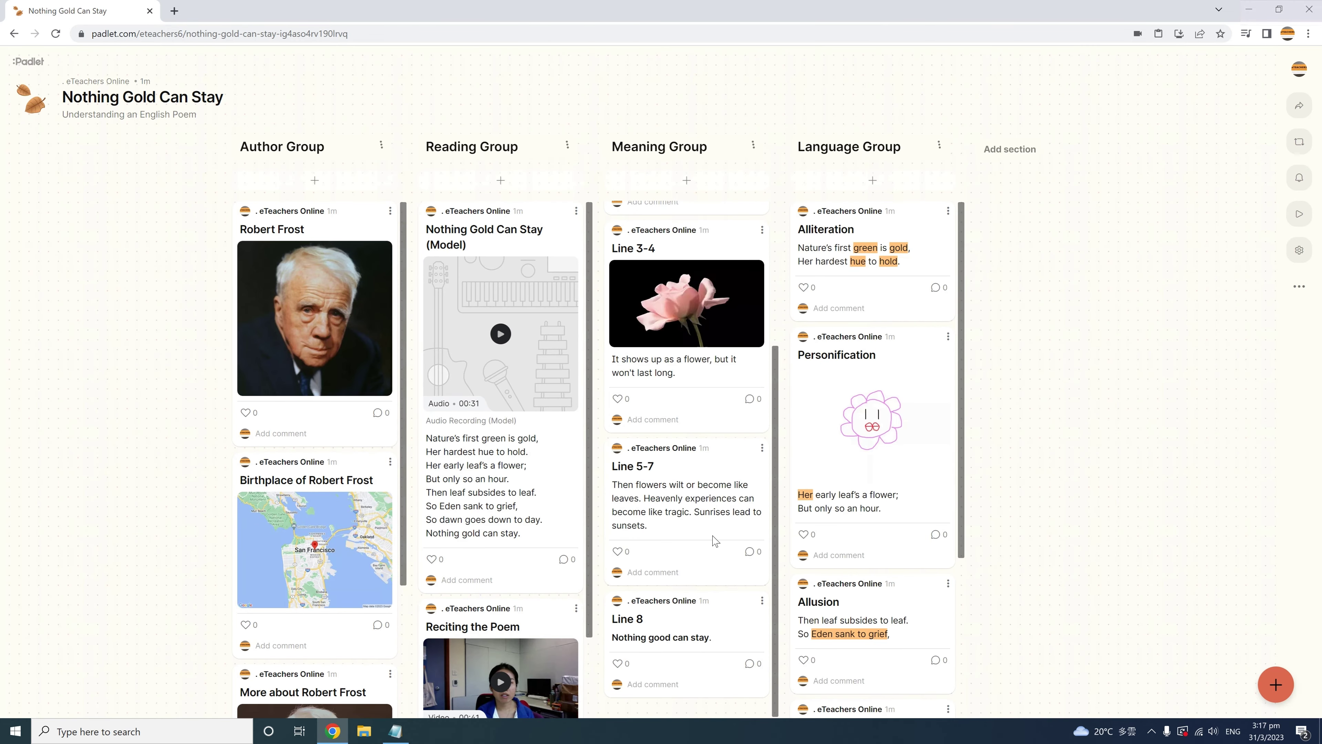
pyautogui.click(761, 601)
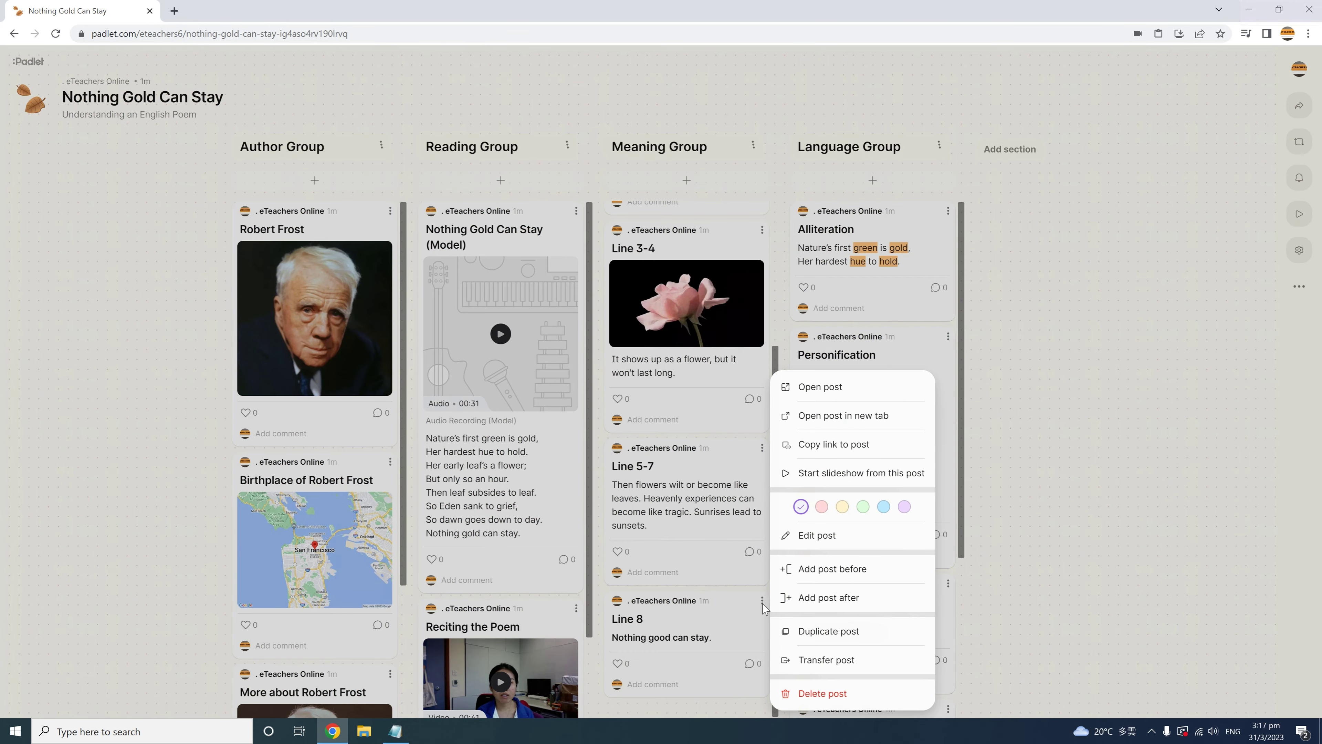
pyautogui.click(862, 417)
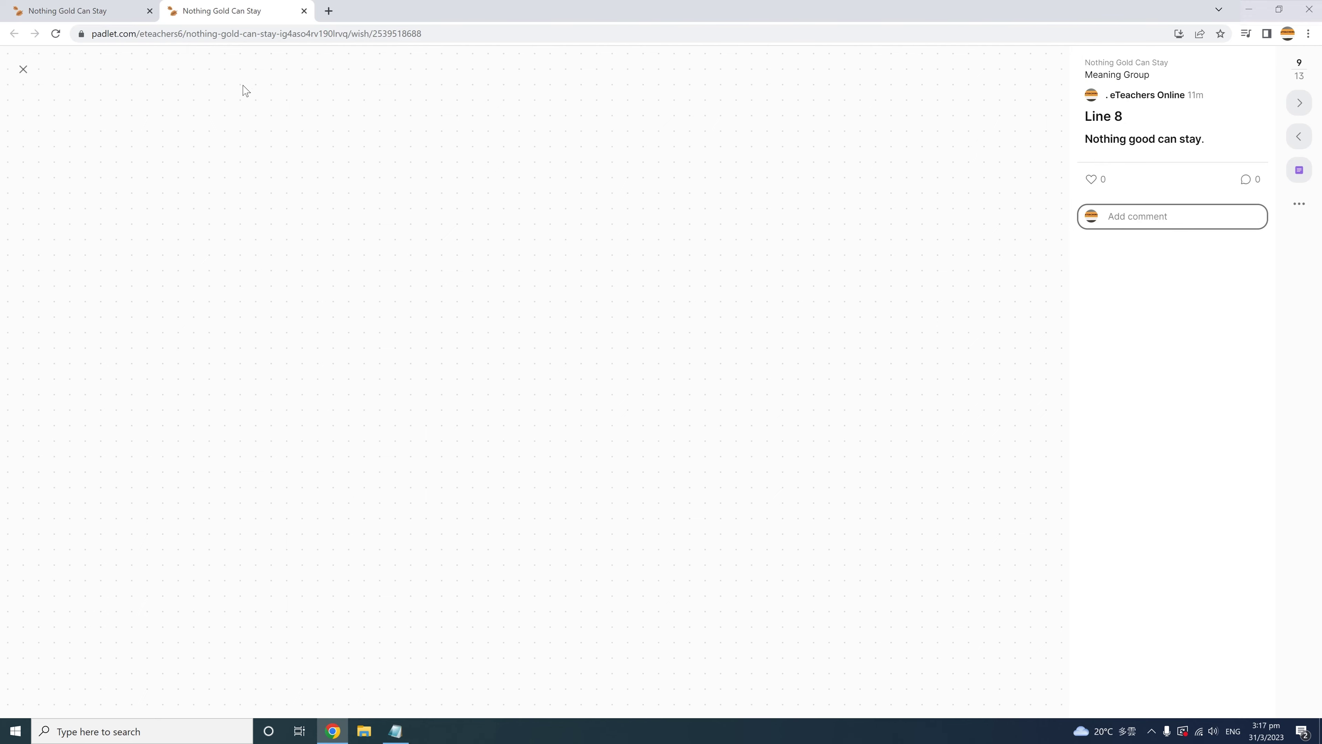
pyautogui.click(107, 7)
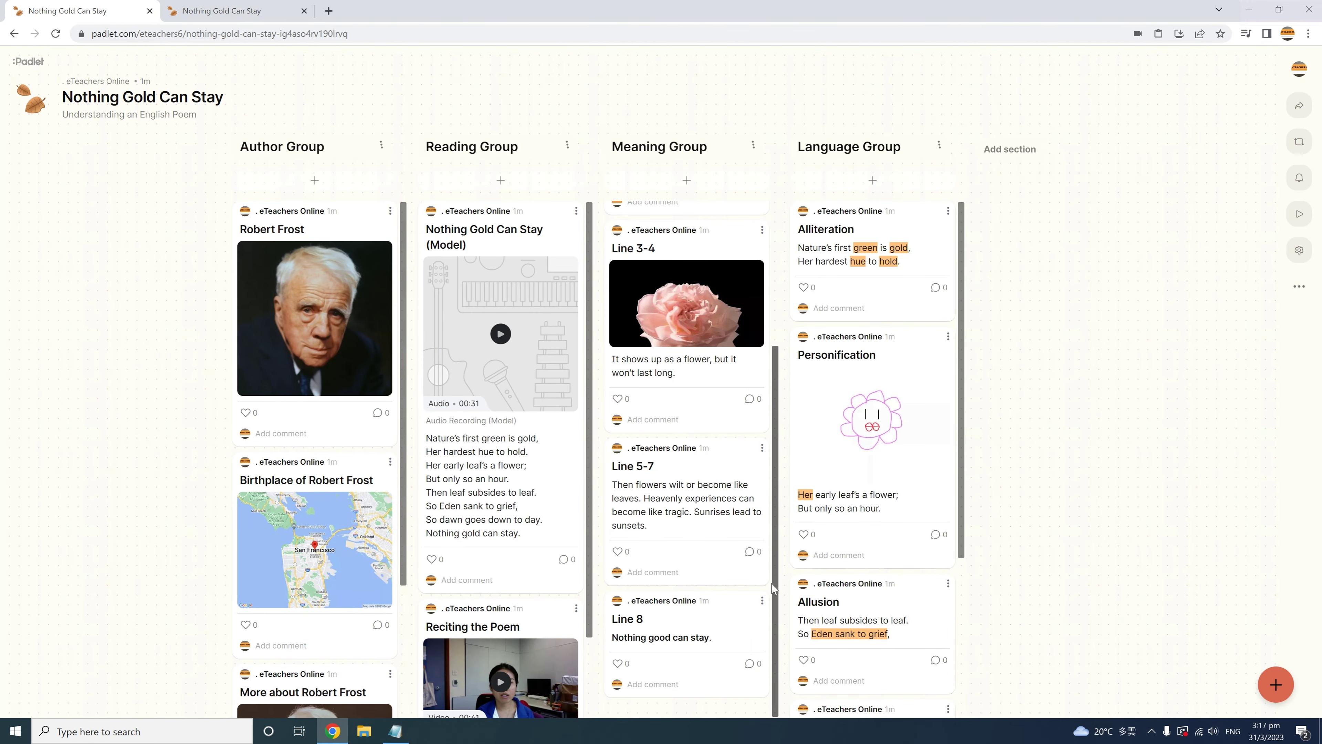
# Color the "Line 8" post yellow, the "Nothing Gold Can Stay (Model)" post green and the "Personification" post purple
pyautogui.click(947, 336)
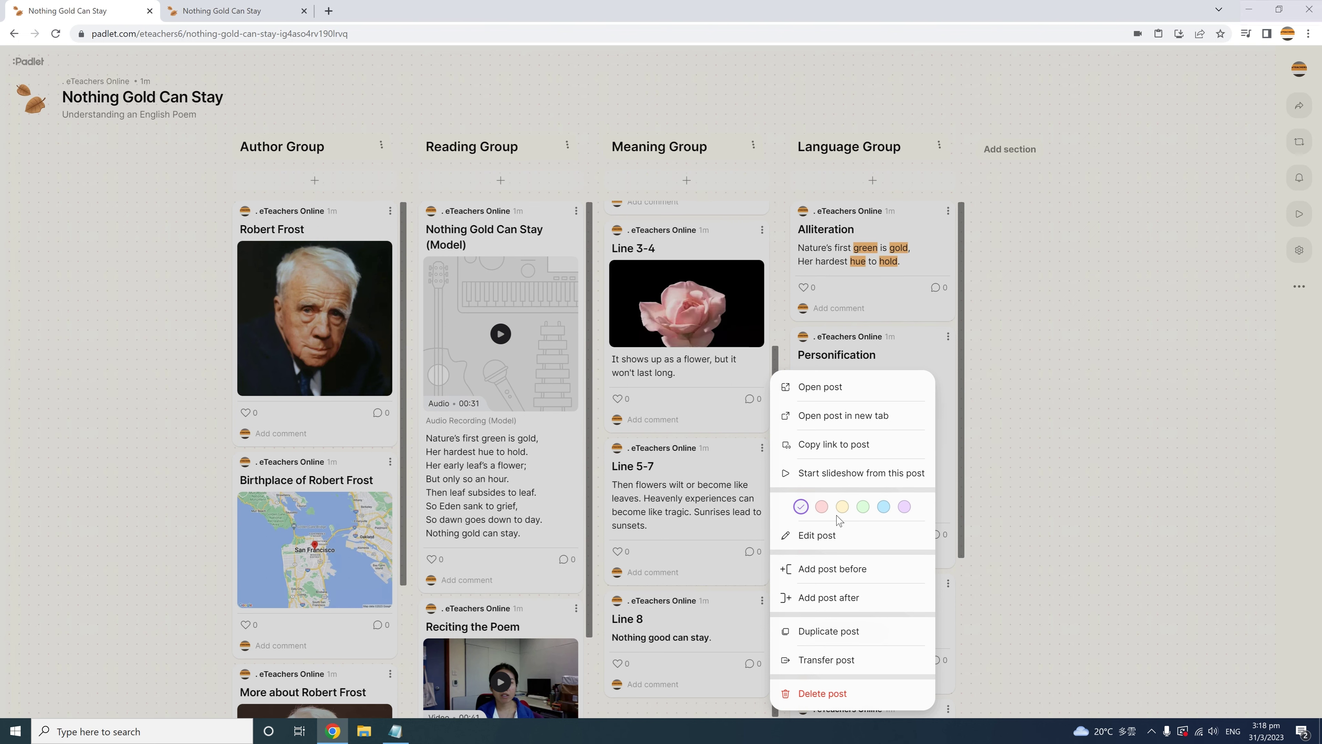
pyautogui.click(844, 507)
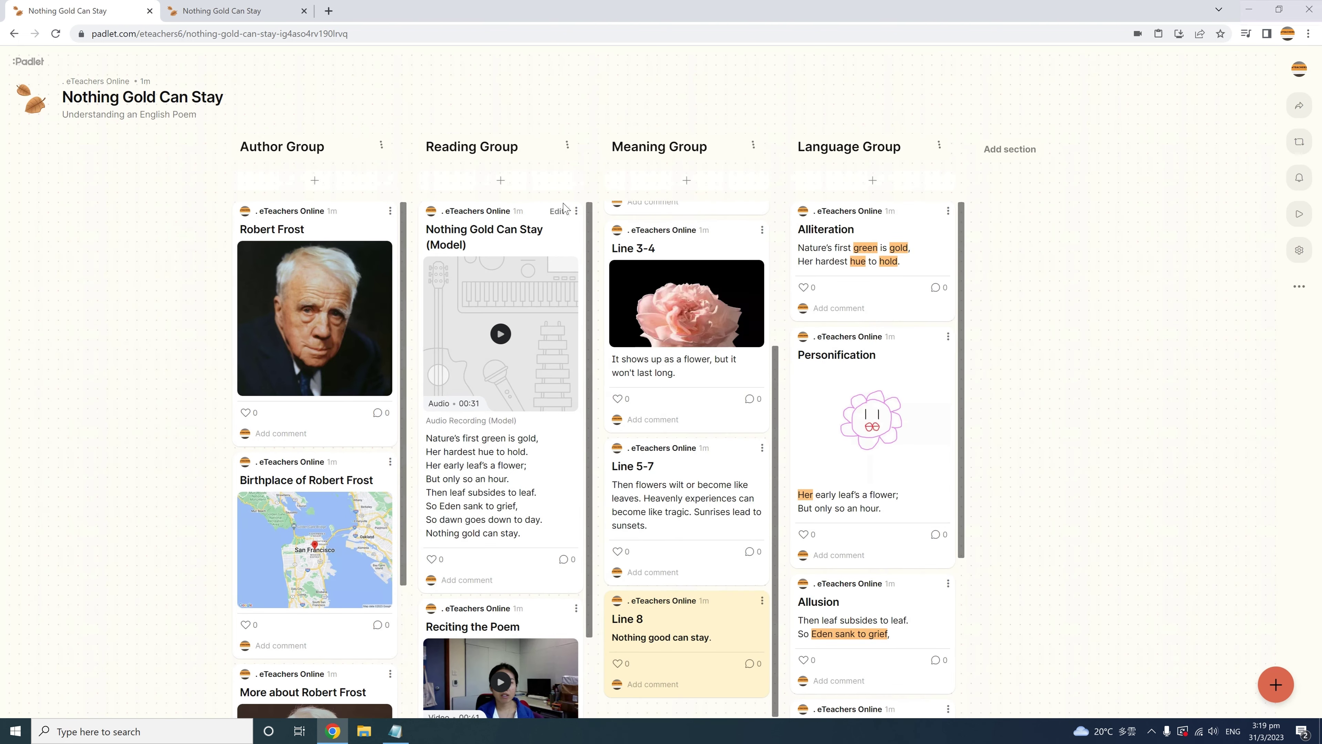
pyautogui.click(575, 210)
pyautogui.click(677, 345)
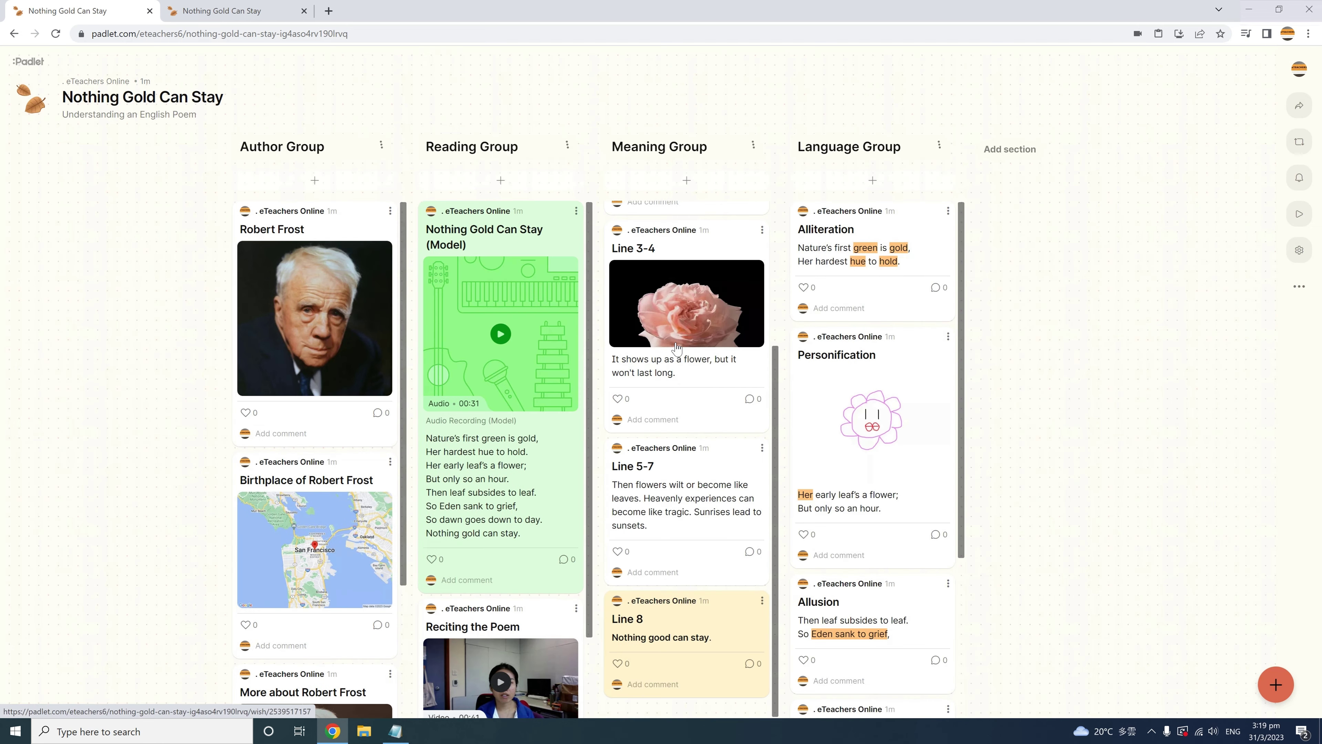
pyautogui.click(947, 337)
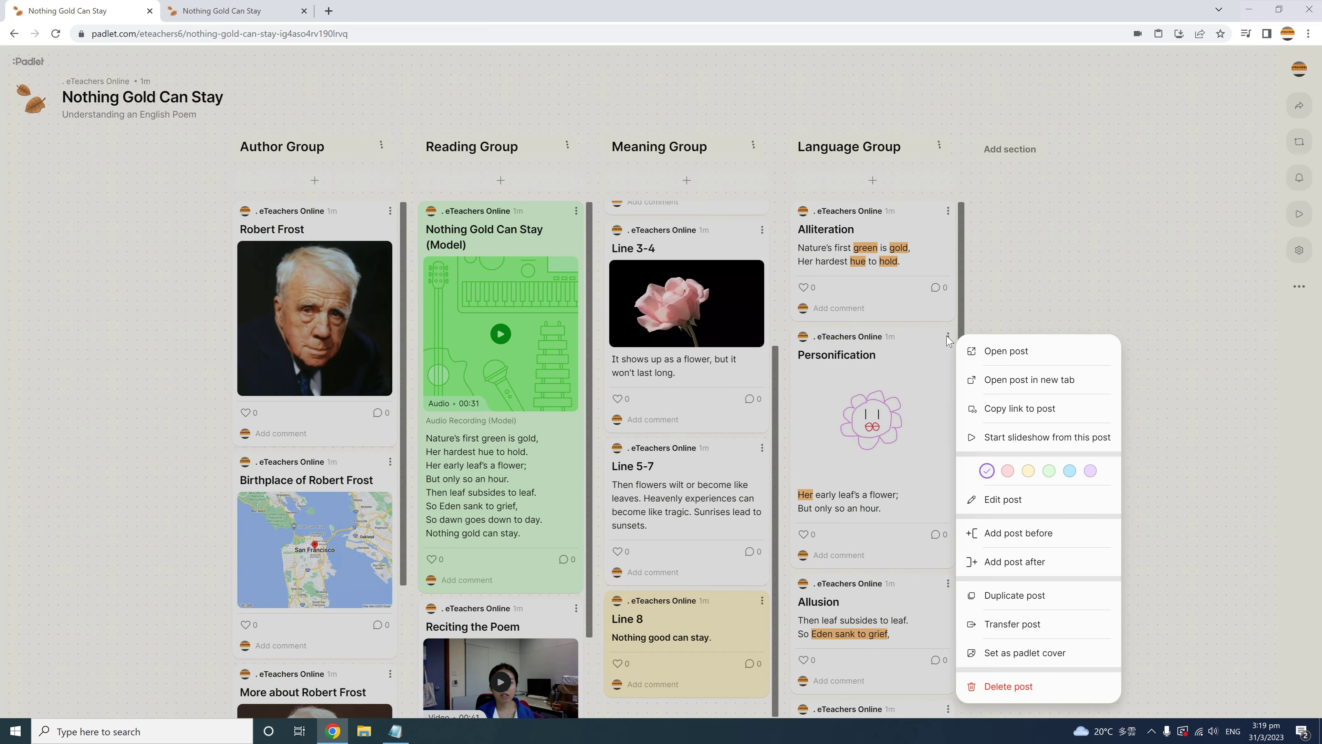
pyautogui.click(1089, 471)
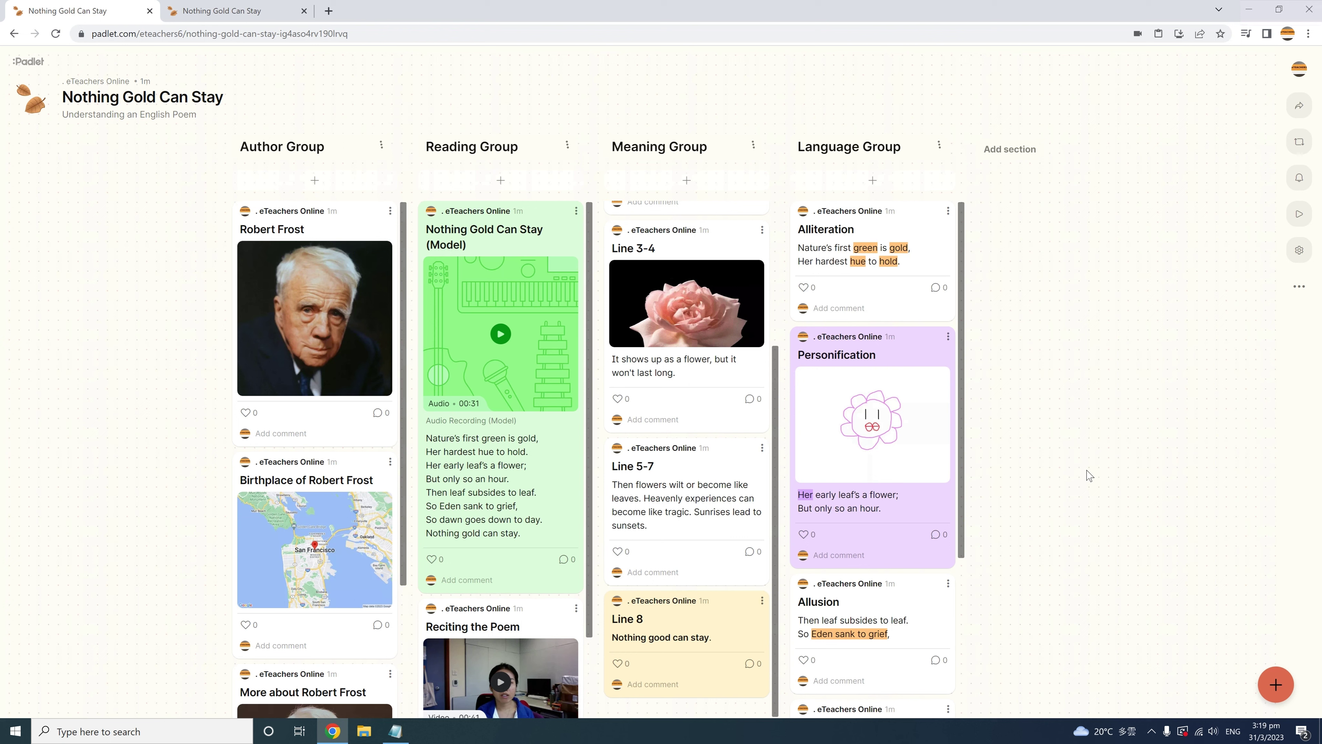
# Move the "Line 8" post above the "Line 5-7" post in Meaning Group
pyautogui.click(761, 600)
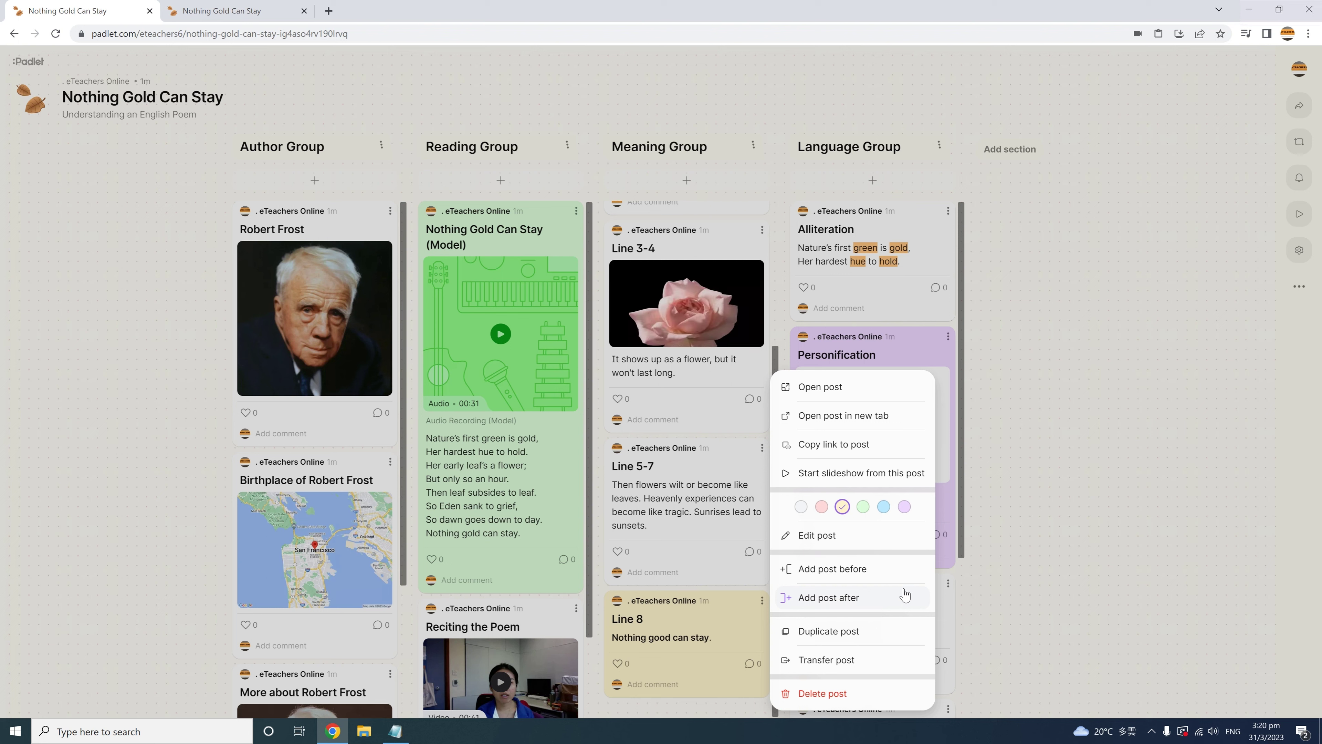
pyautogui.press('Escape')
pyautogui.moveTo(757, 605); pyautogui.dragTo(757, 453)
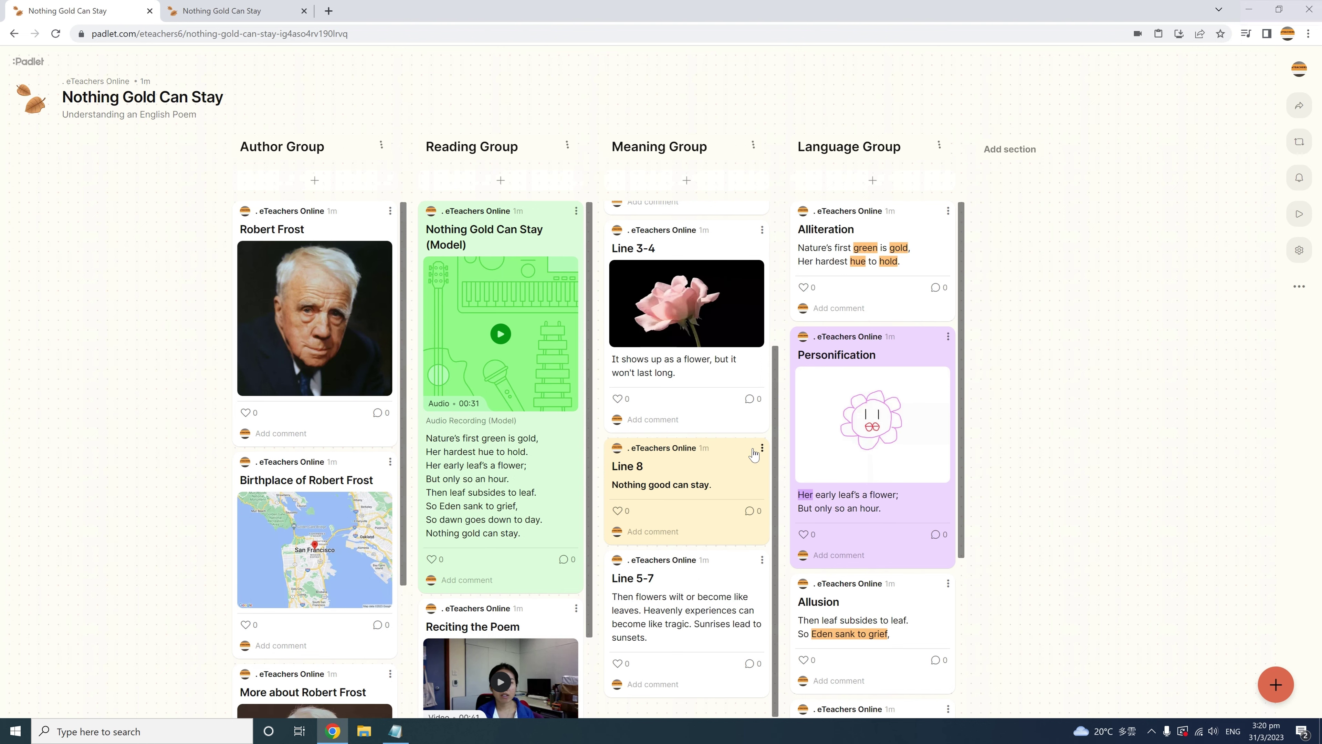
# Duplicate the "Line 8" post within this padlet into the Language Group section
pyautogui.click(762, 449)
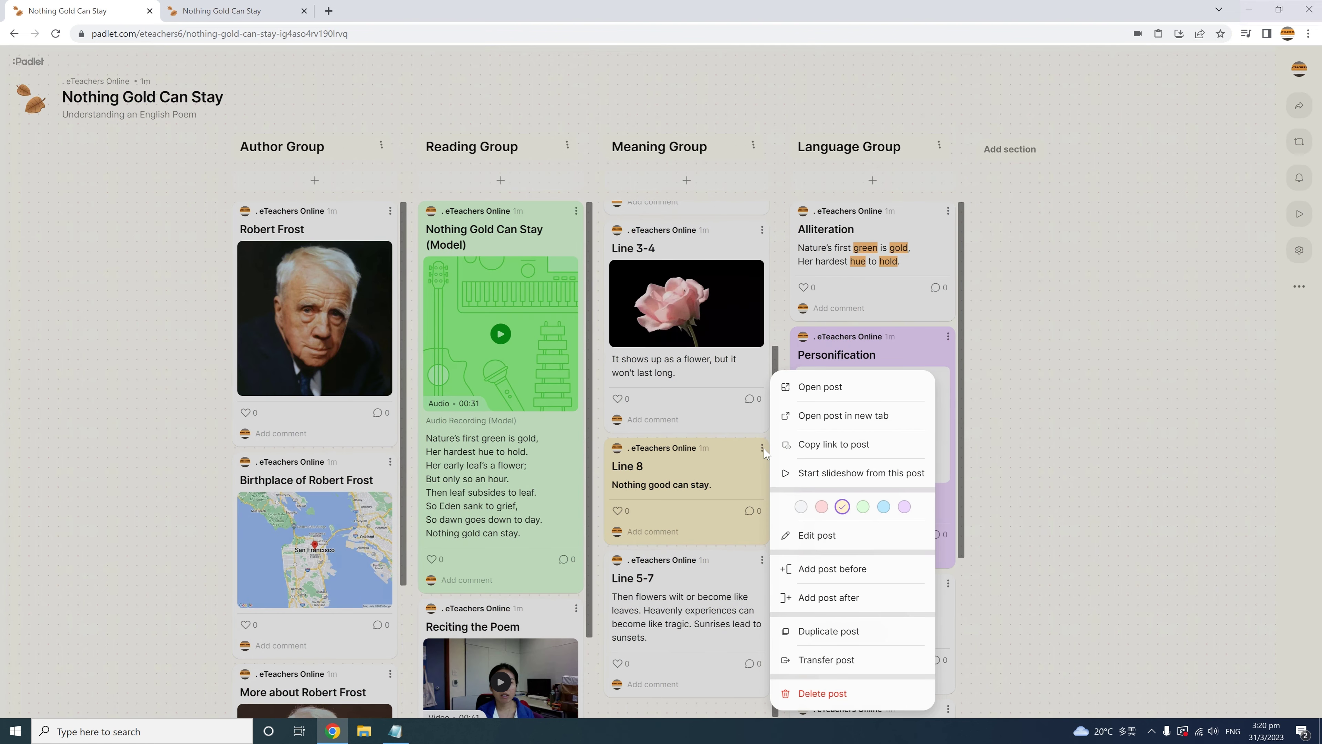
pyautogui.click(829, 631)
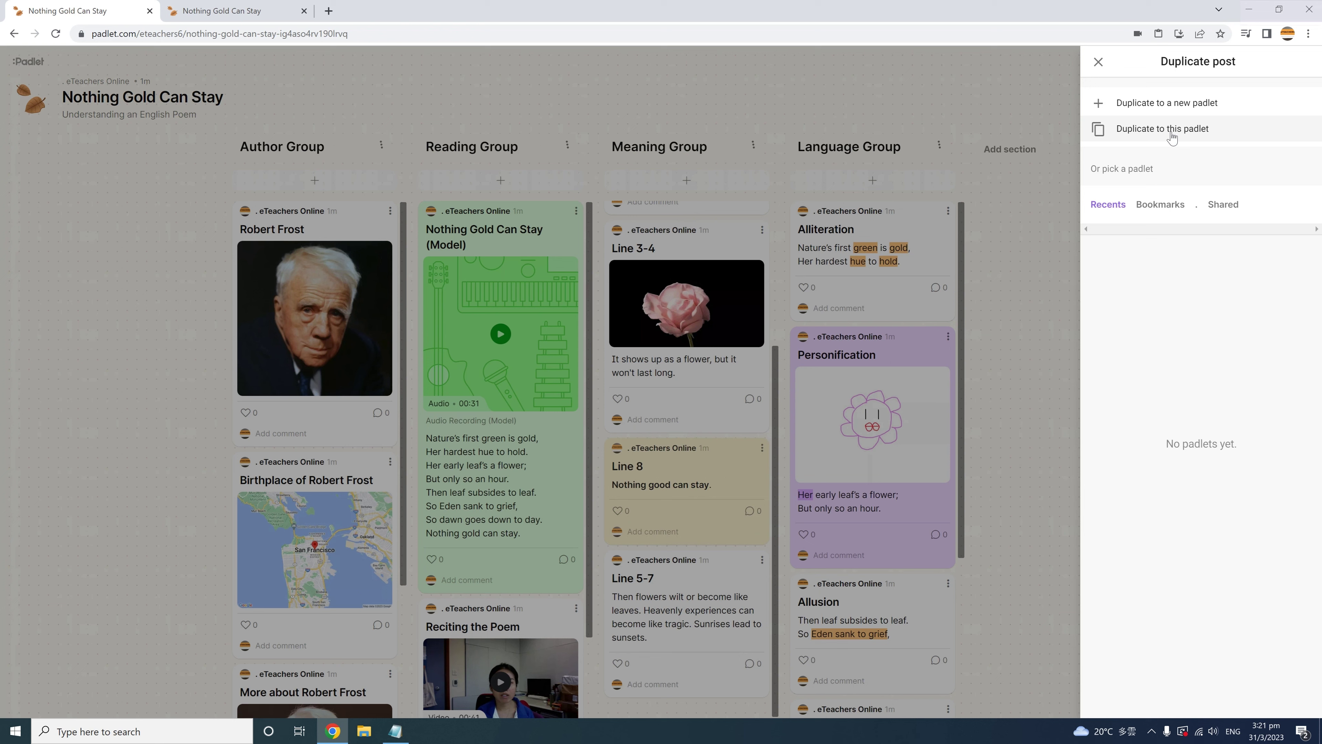
pyautogui.click(1171, 135)
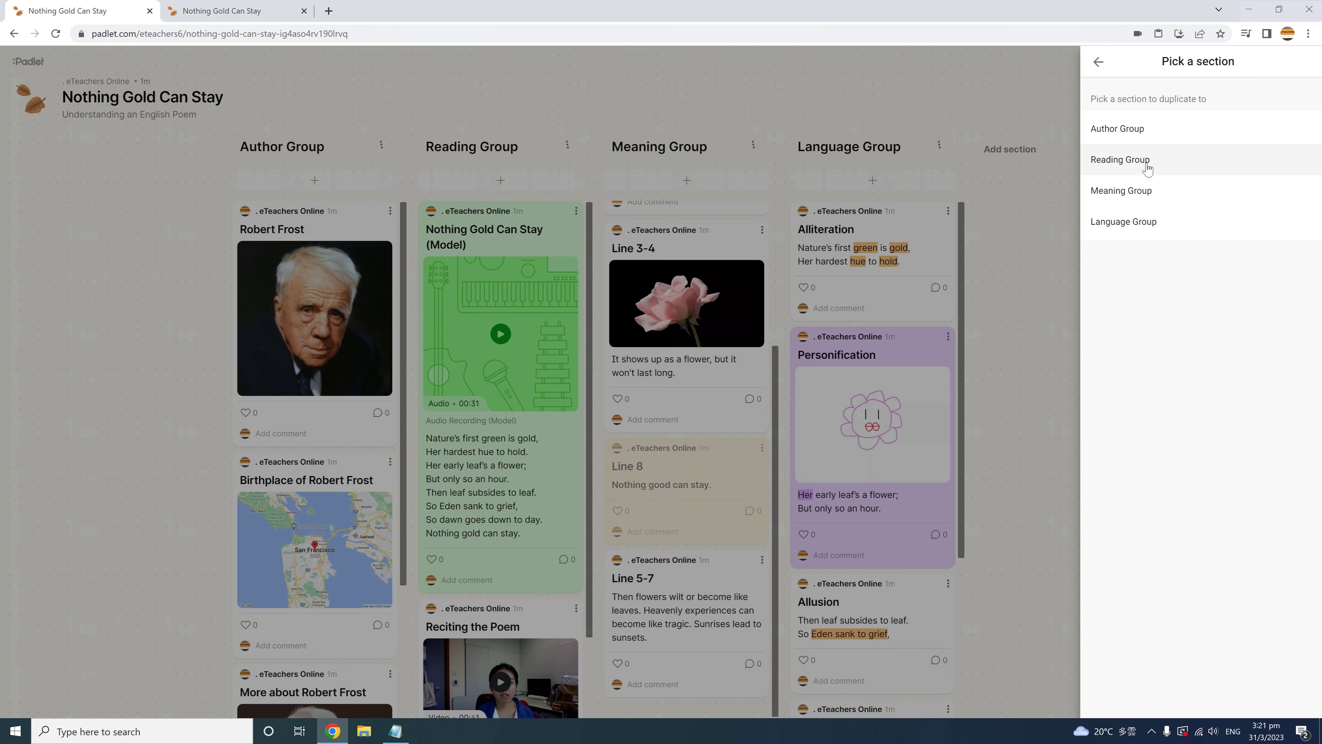
pyautogui.click(1141, 227)
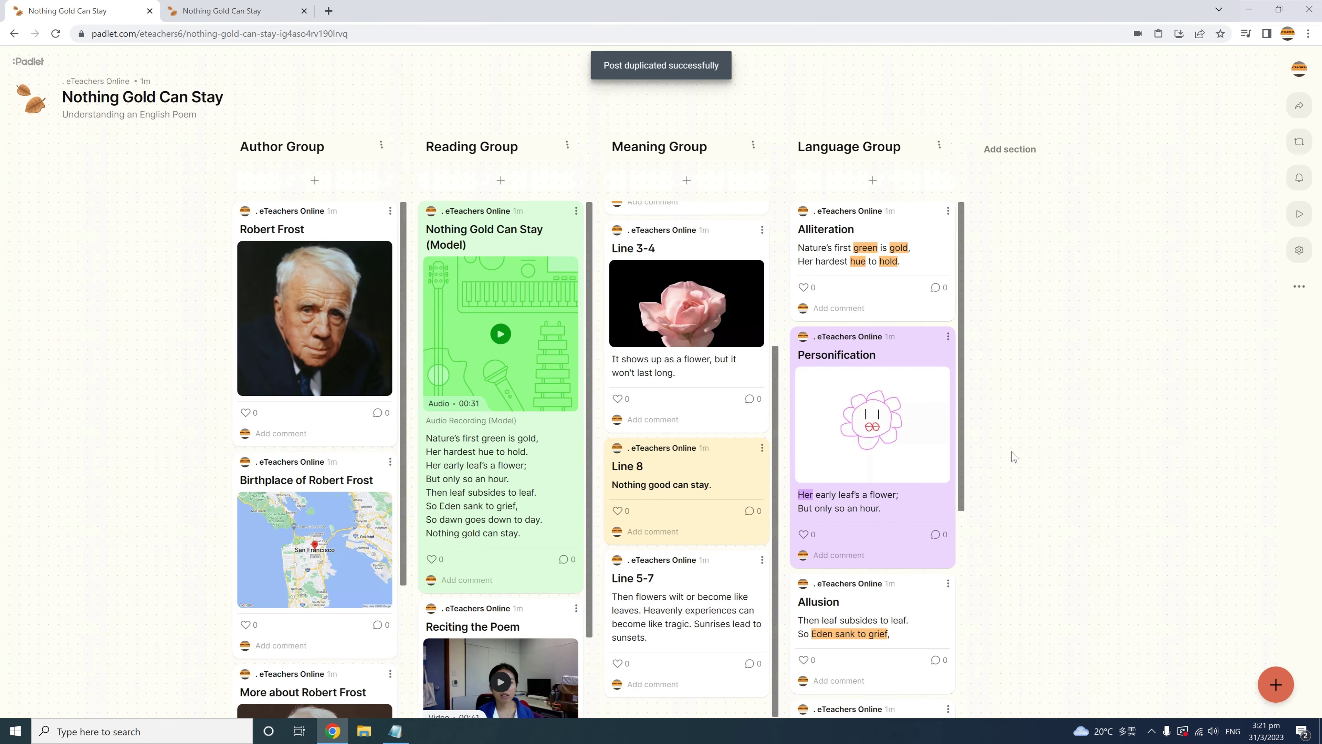
# Transfer the duplicated "Line 8" post from Language Group to the Meaning Group section
pyautogui.moveTo(960, 498); pyautogui.dragTo(949, 726)
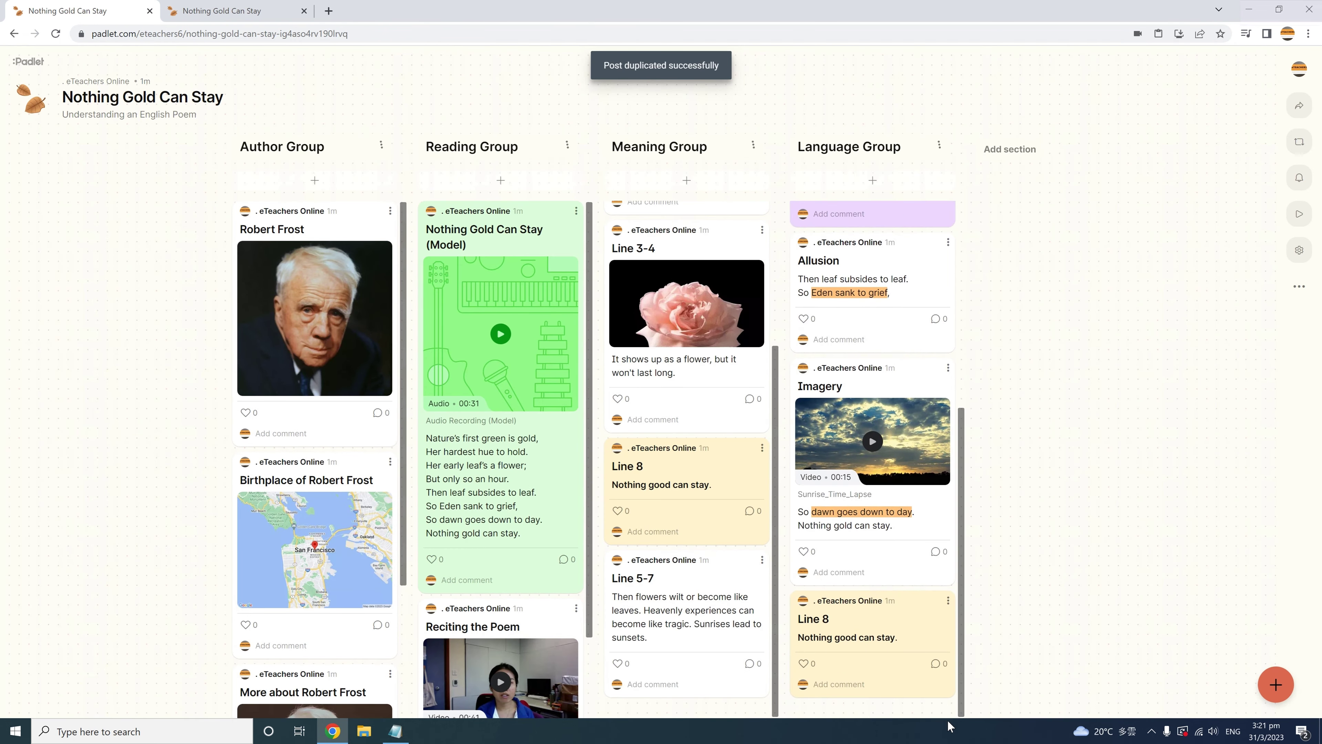
pyautogui.click(947, 601)
pyautogui.click(1042, 659)
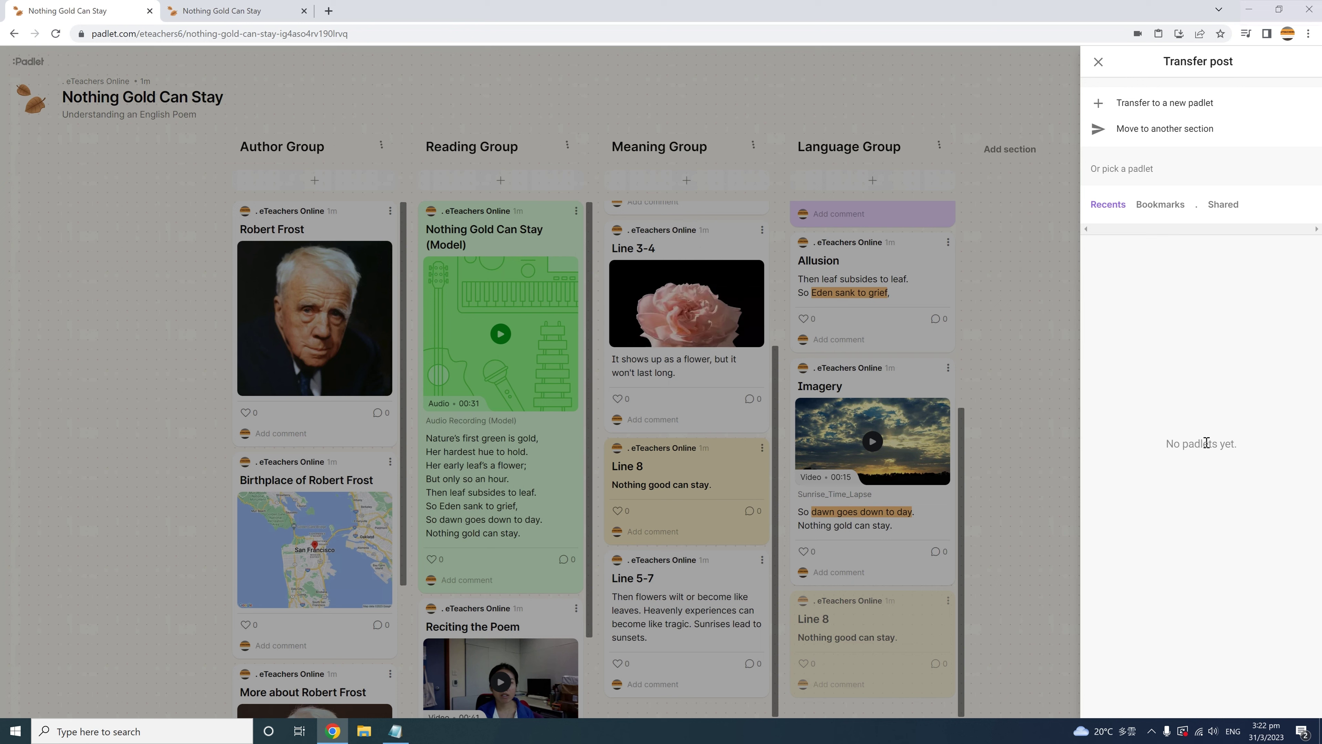
pyautogui.click(1182, 134)
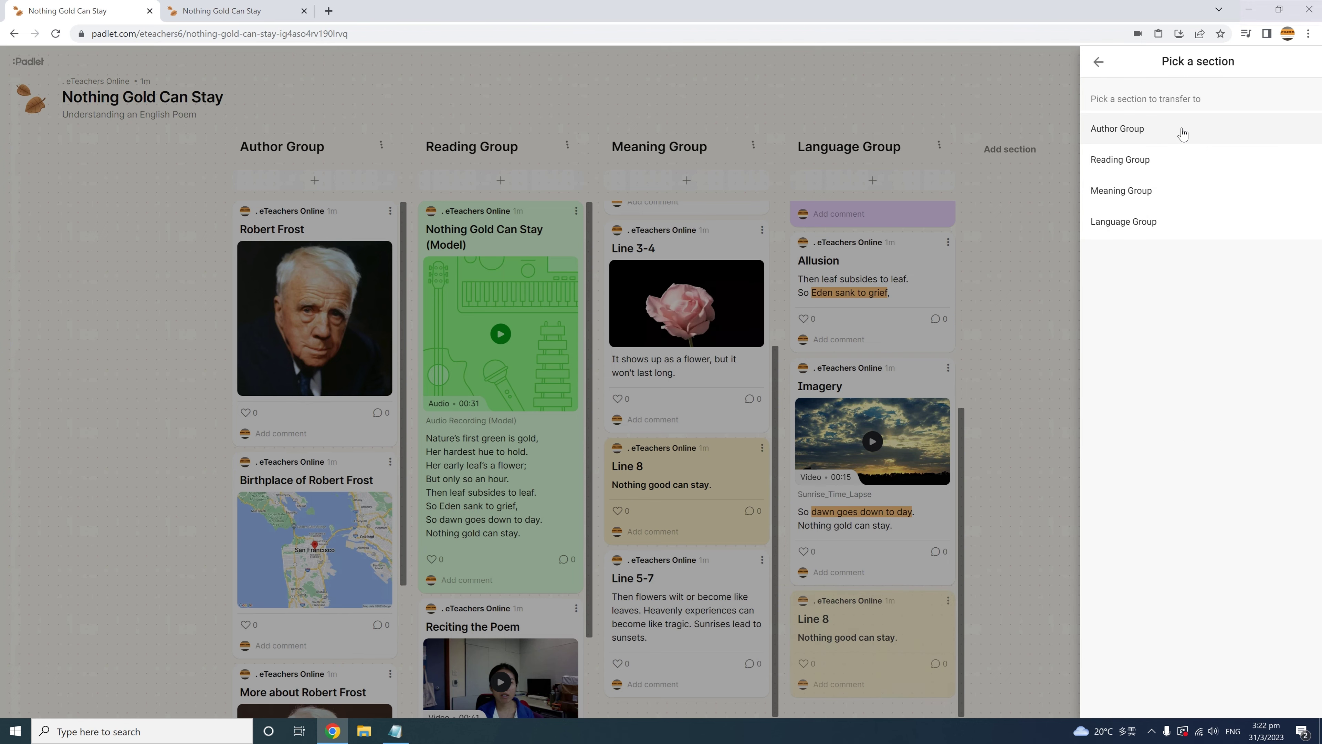
pyautogui.click(1156, 193)
pyautogui.scroll(-2, 776, 598)
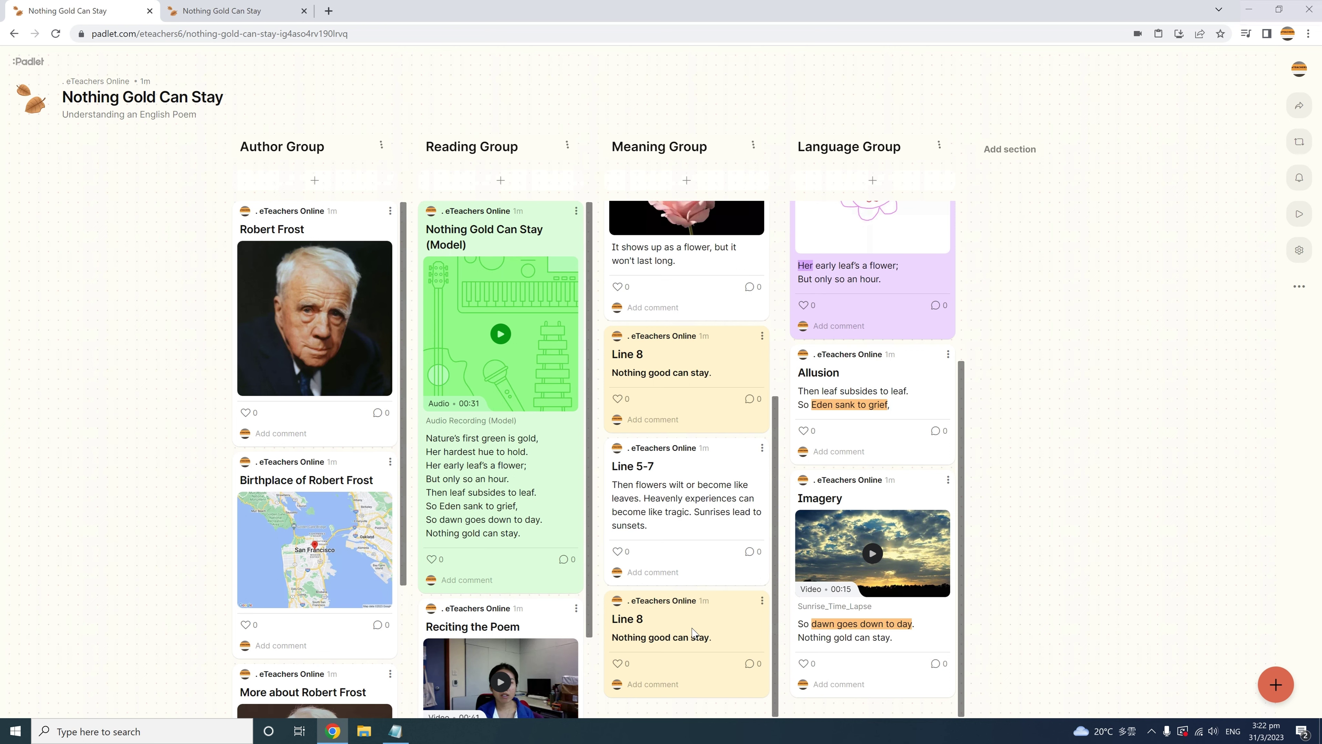
# Delete the "Line 8" post that sits above "Line 5-7" in Meaning Group
pyautogui.click(761, 336)
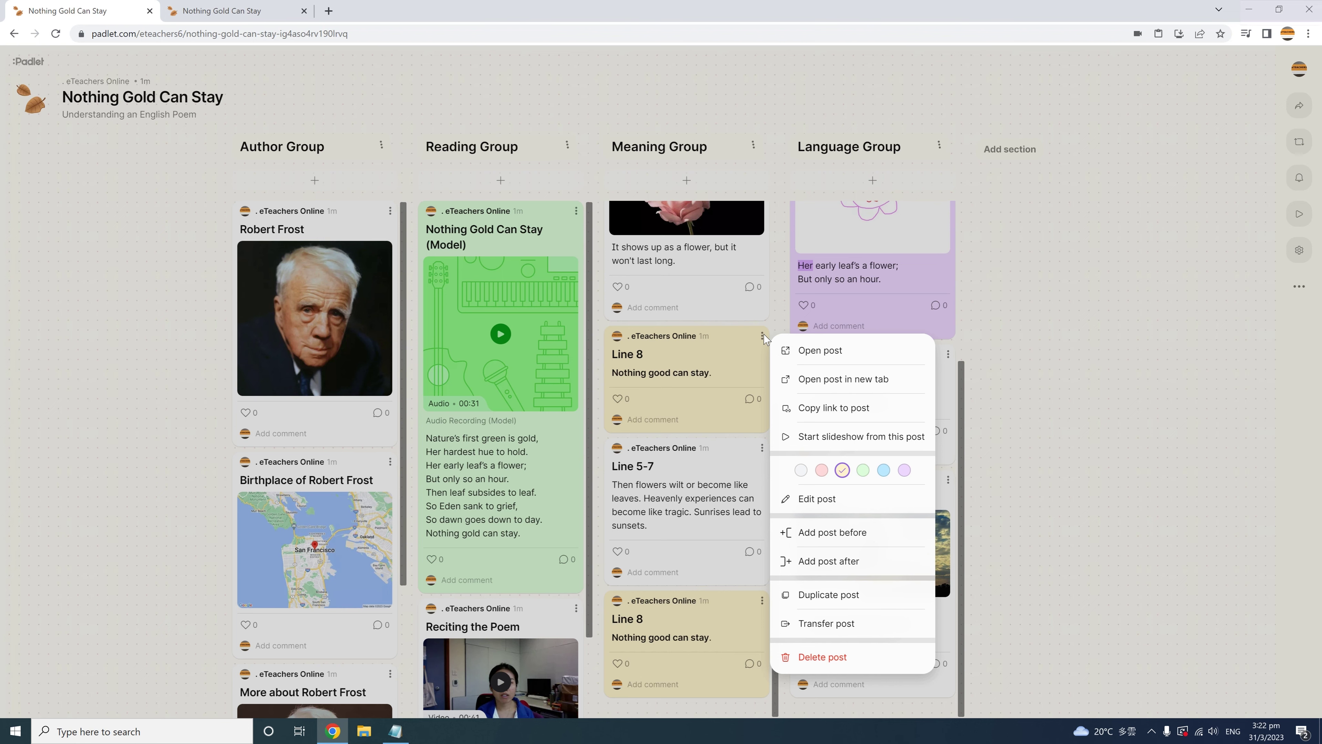
pyautogui.click(819, 657)
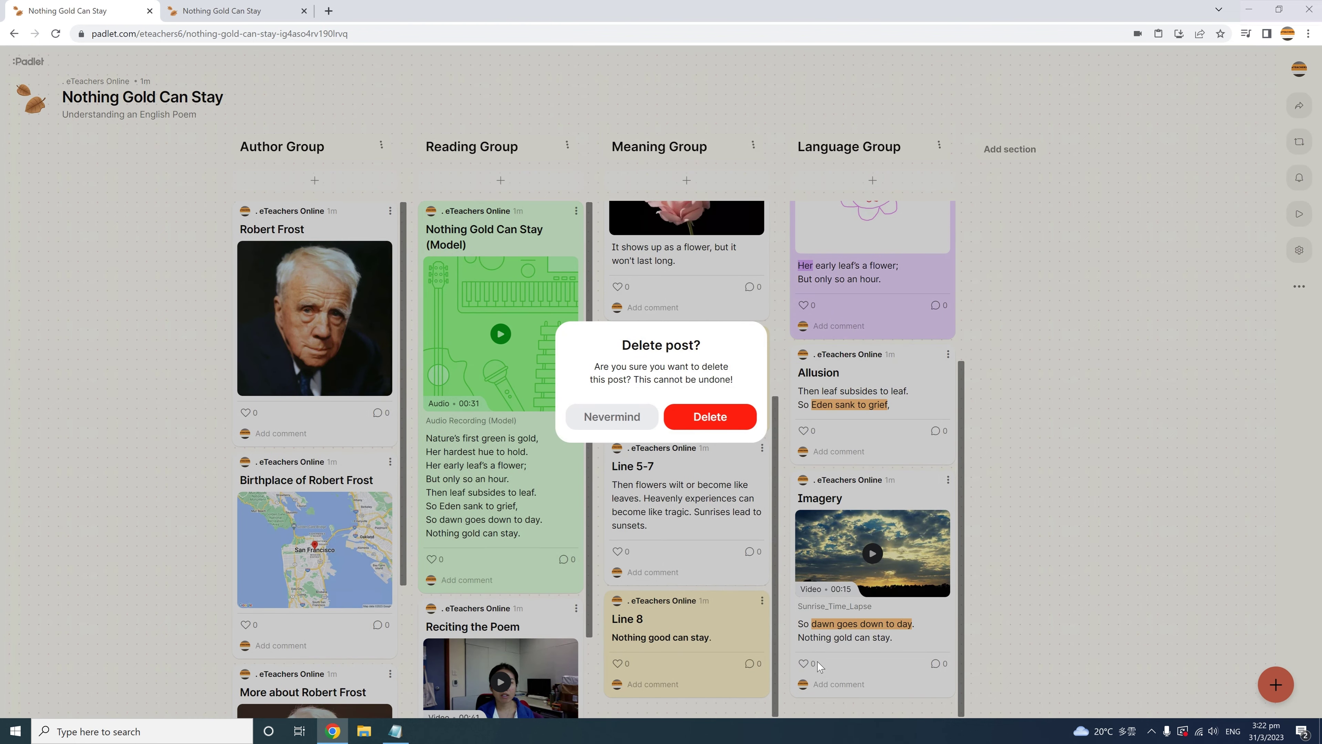
pyautogui.click(716, 424)
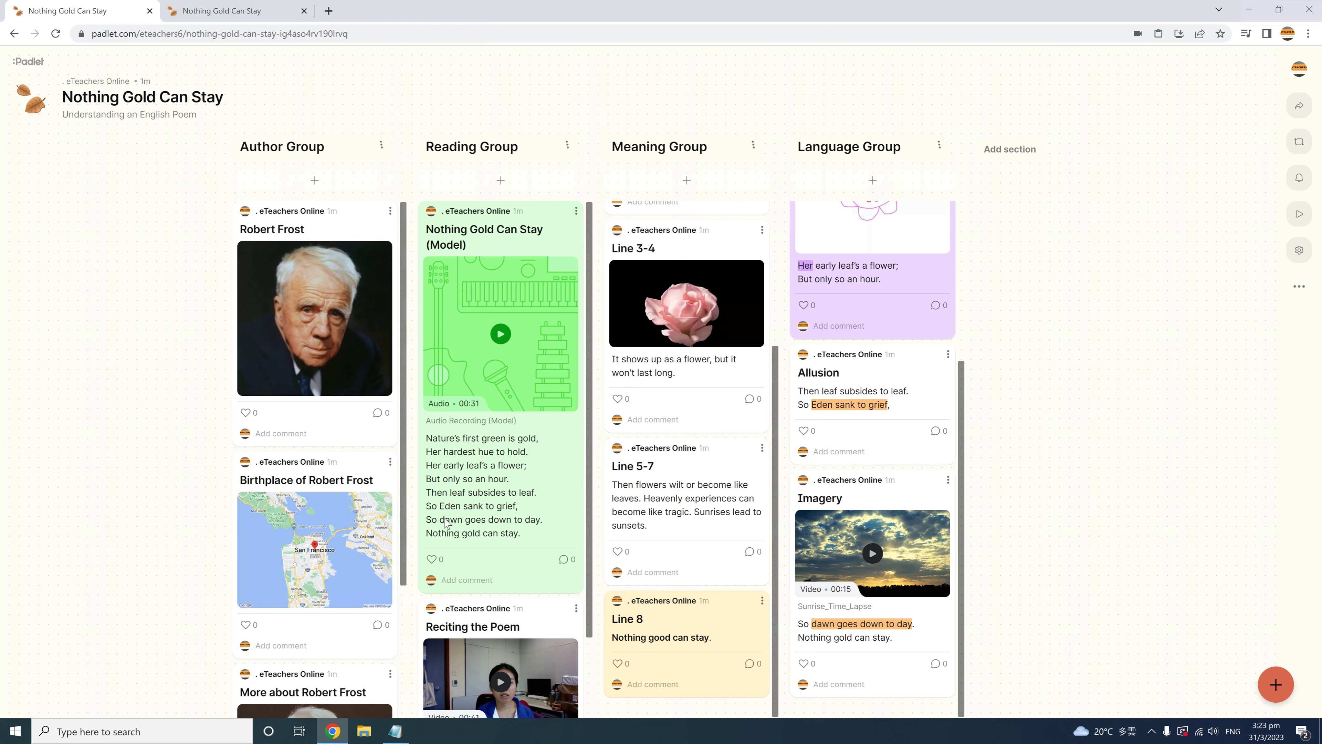
# Like the "Nothing Gold Can Stay (Model)" post and comment "I like your reading!" on the "Reciting the Poem" post
pyautogui.click(431, 559)
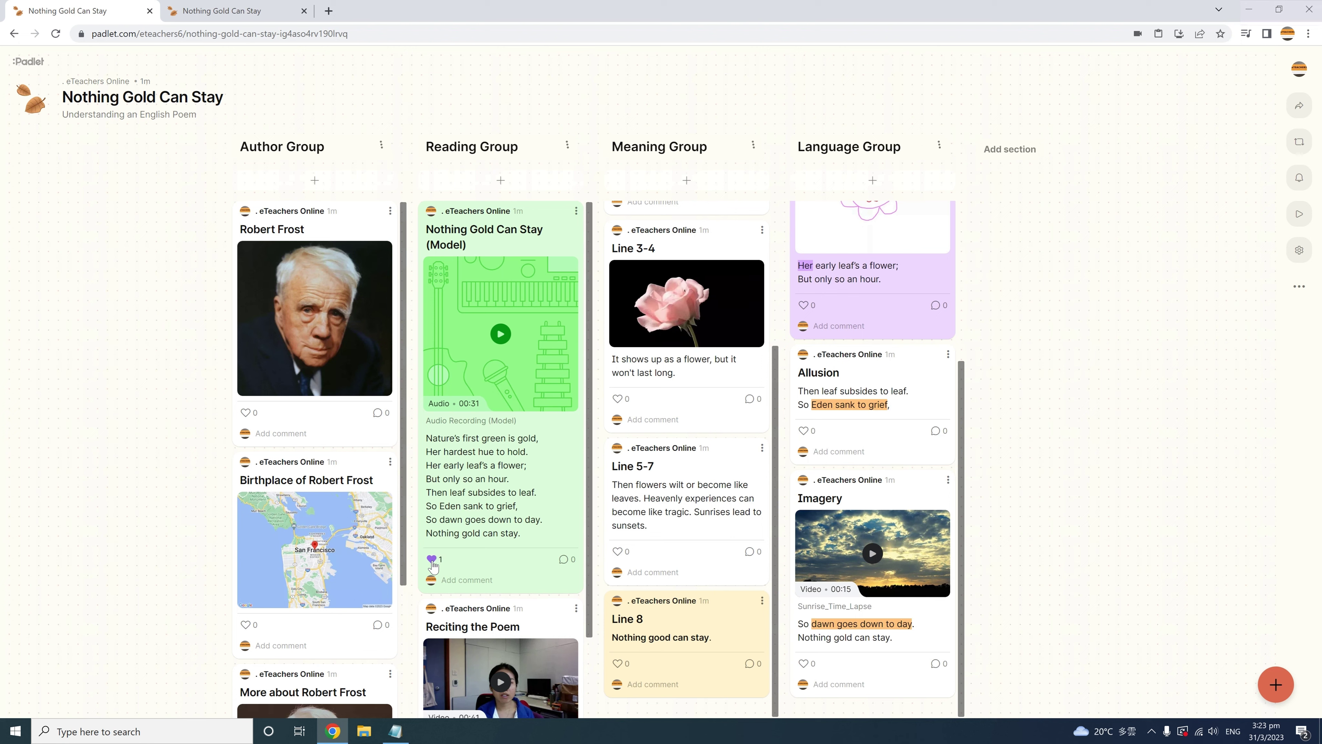
pyautogui.scroll(-2, 543, 634)
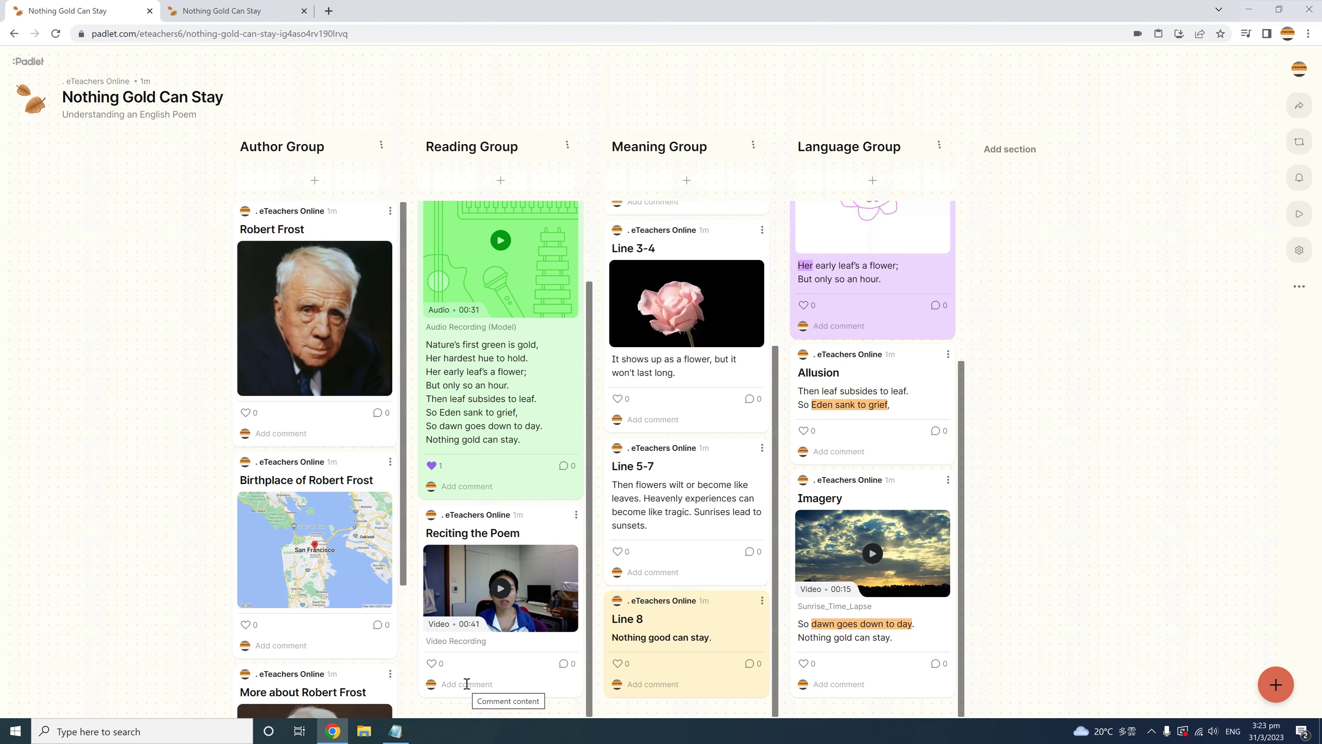
pyautogui.write('I like your reading!')
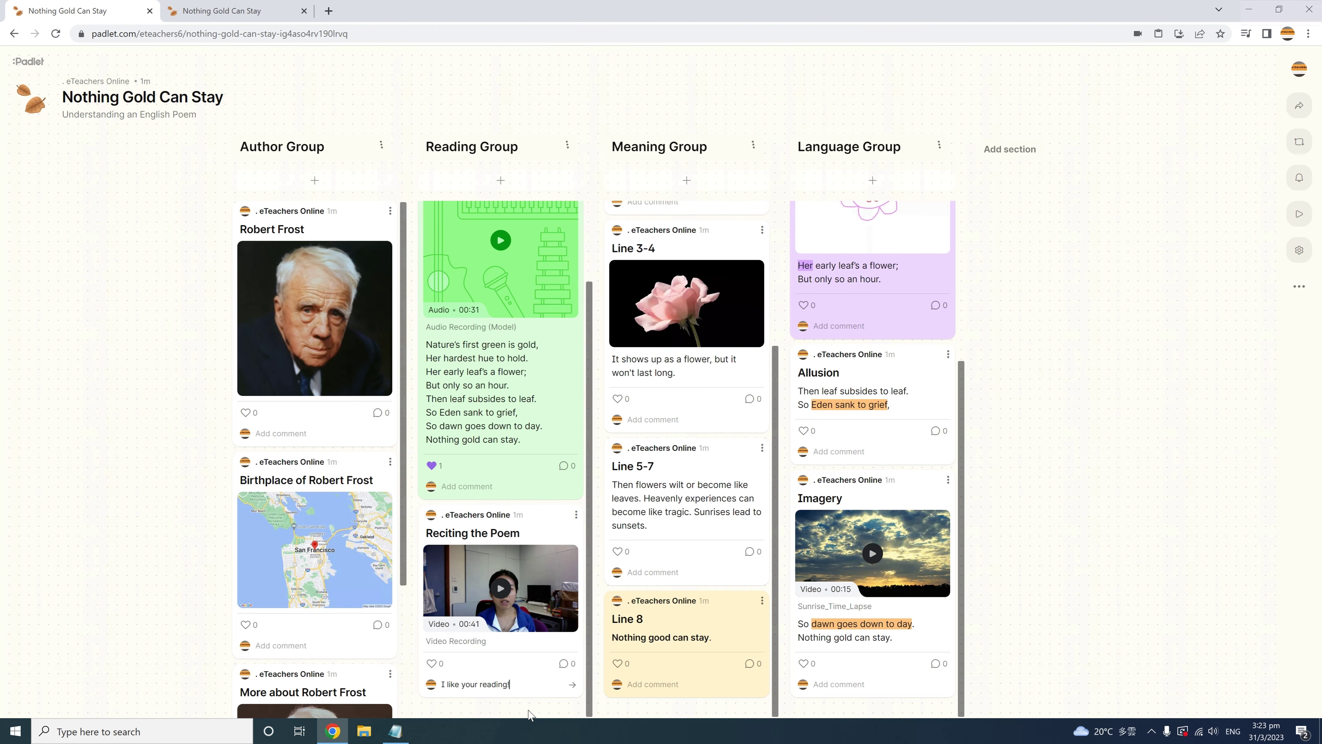
pyautogui.click(572, 684)
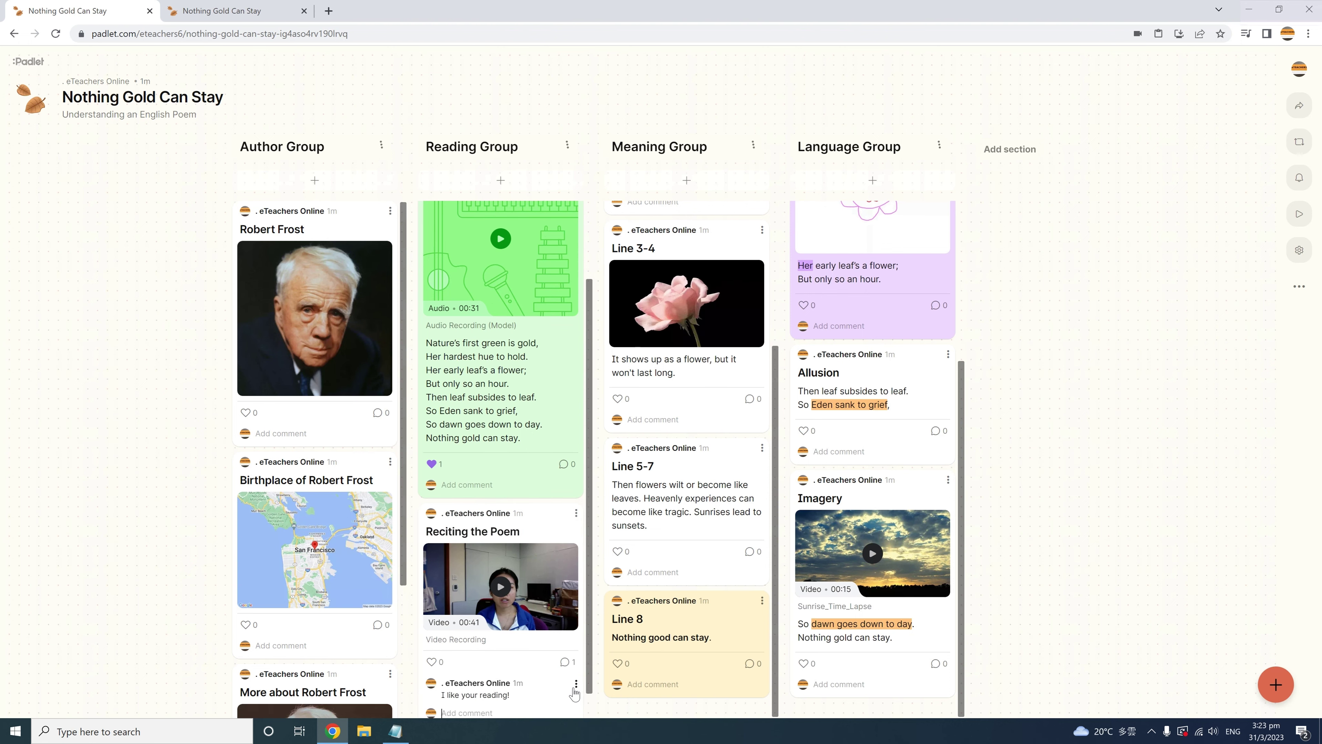
# Edit the comment on the "Reciting the Poem" post to add a heart emoji at its end, and update it
pyautogui.scroll(-1, 574, 694)
pyautogui.click(576, 655)
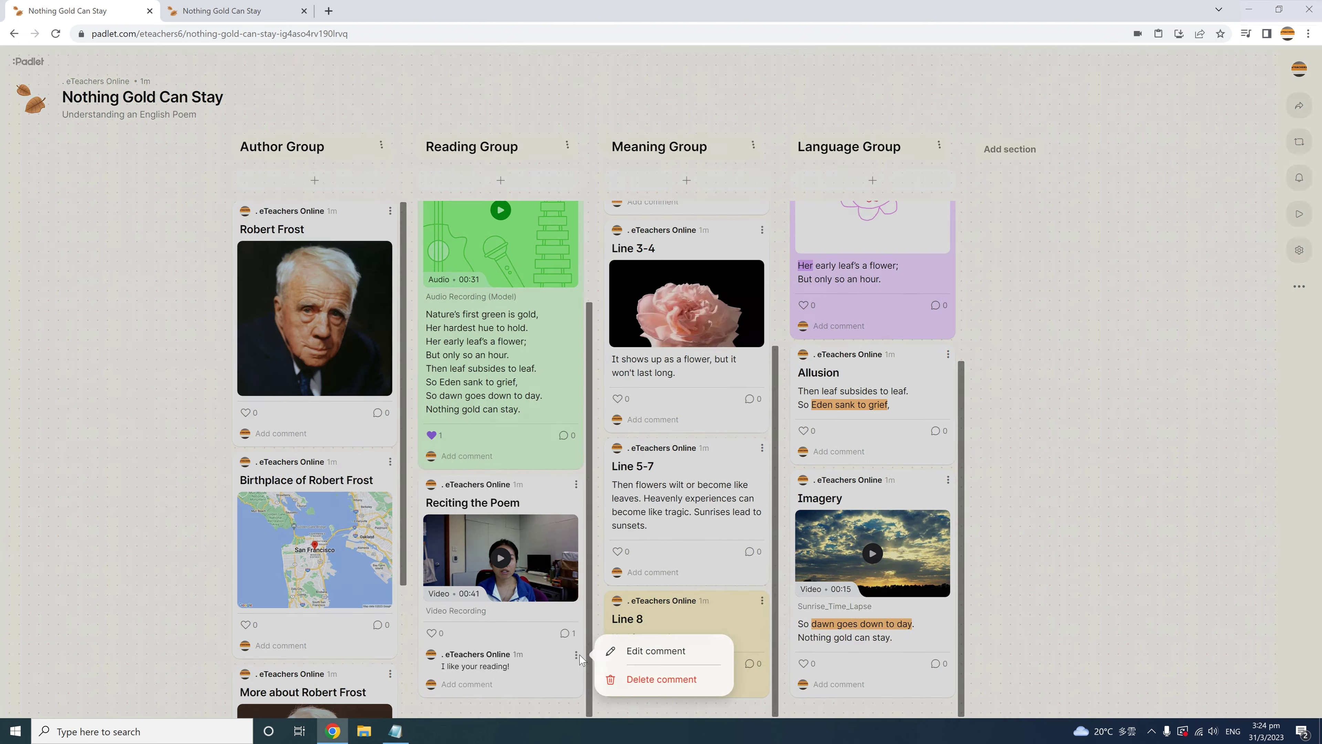
pyautogui.click(622, 654)
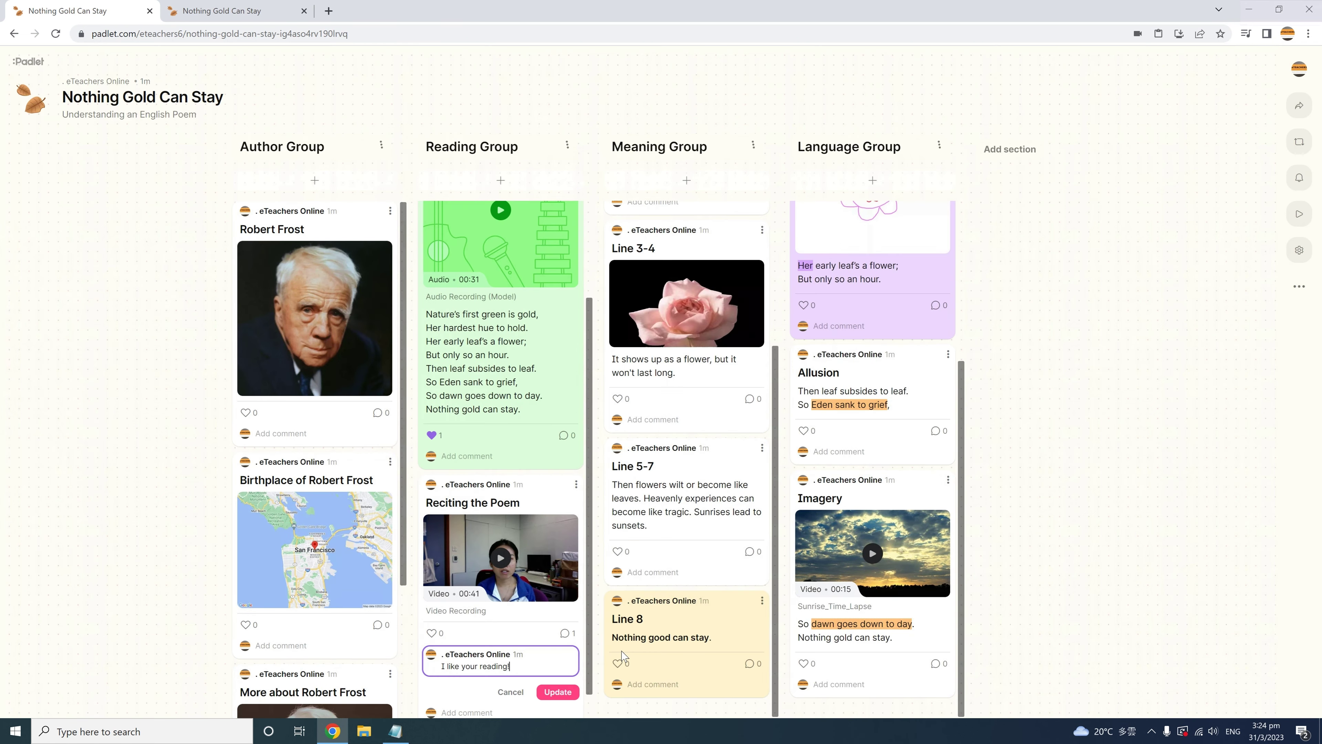
pyautogui.rightClick(547, 671)
pyautogui.click(612, 461)
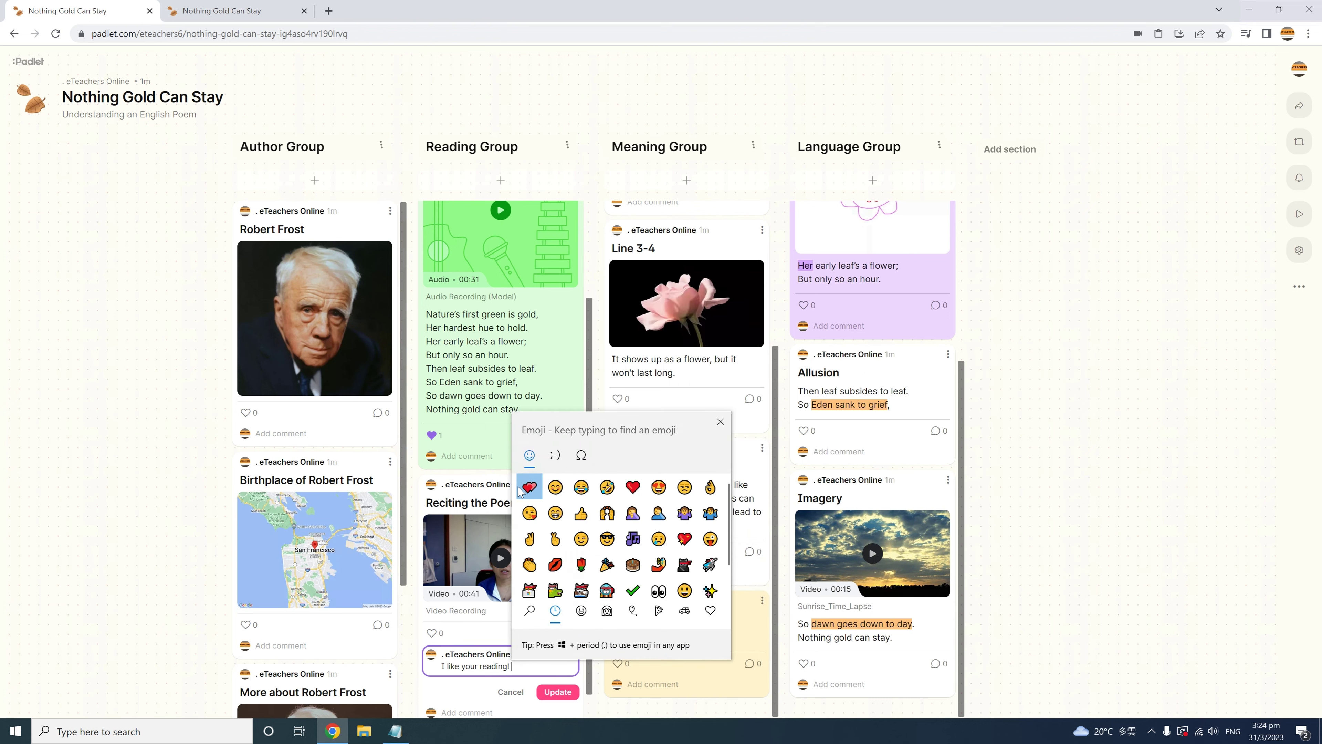
pyautogui.click(530, 490)
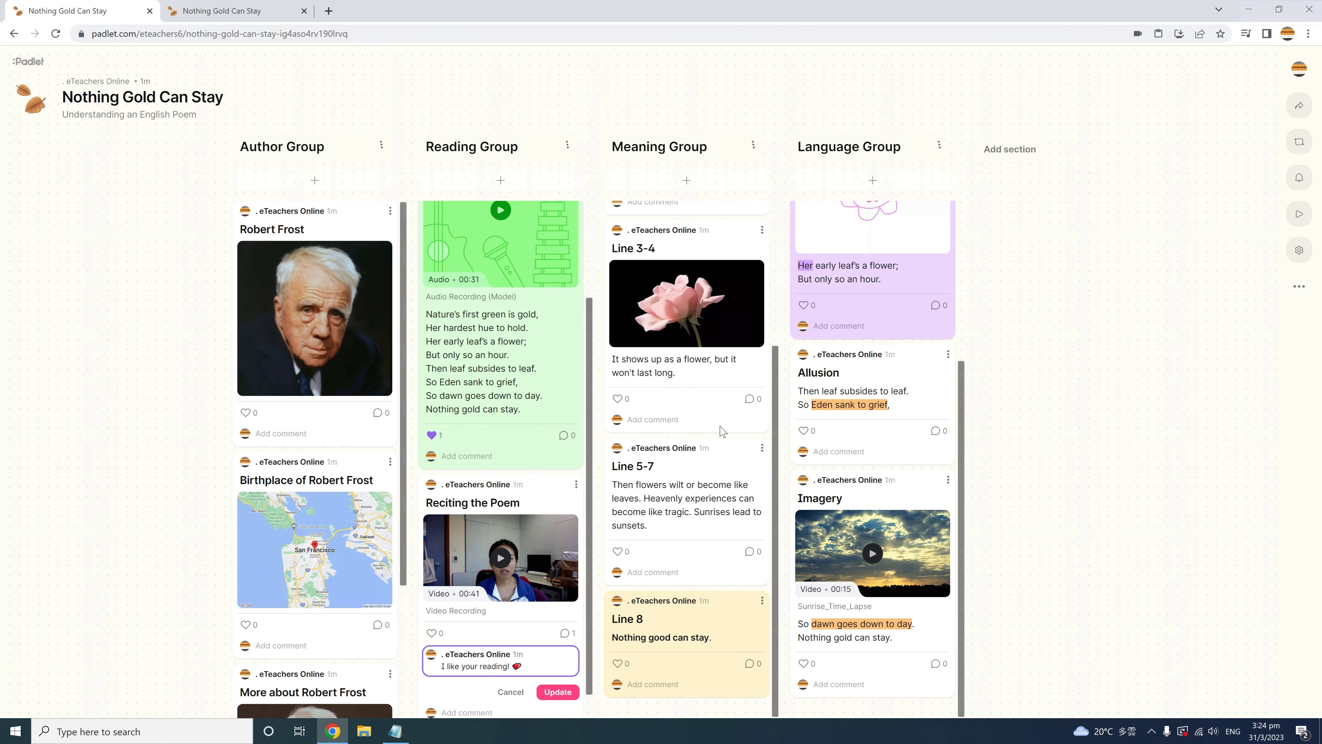
pyautogui.click(557, 693)
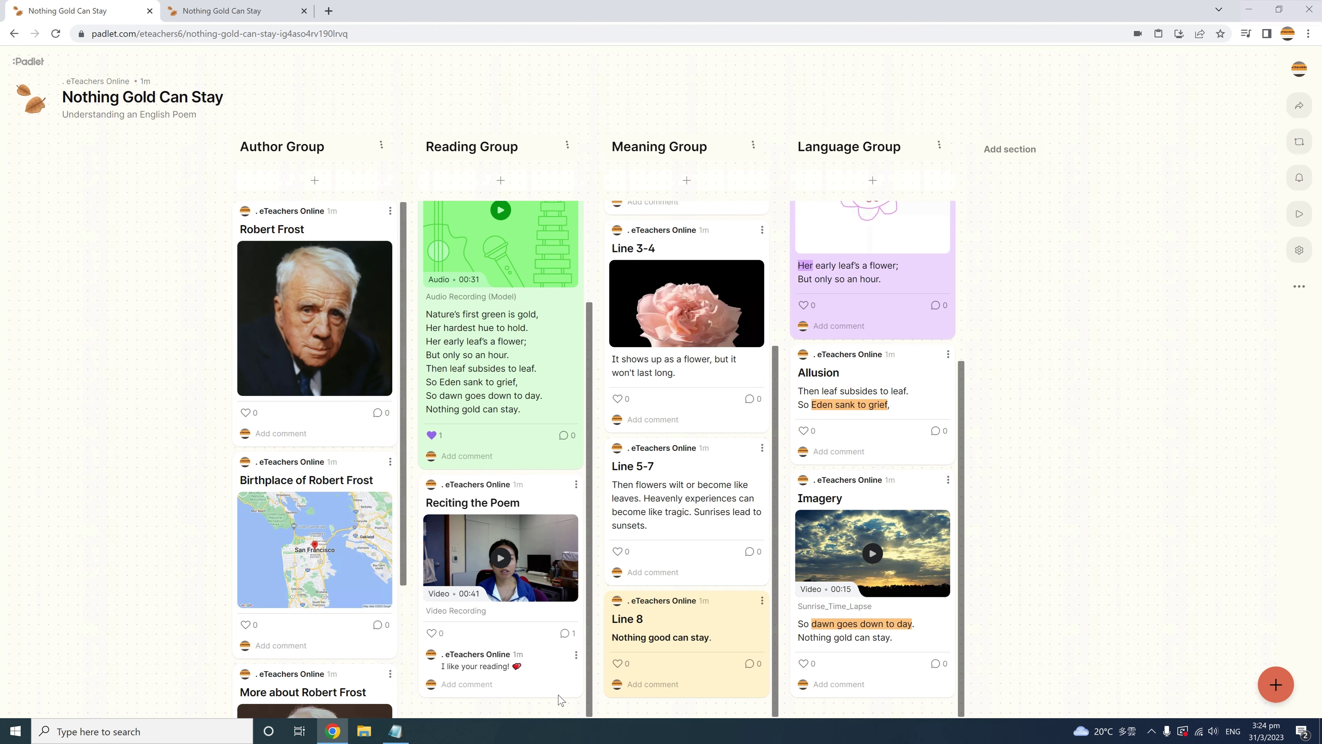
pyautogui.click(576, 656)
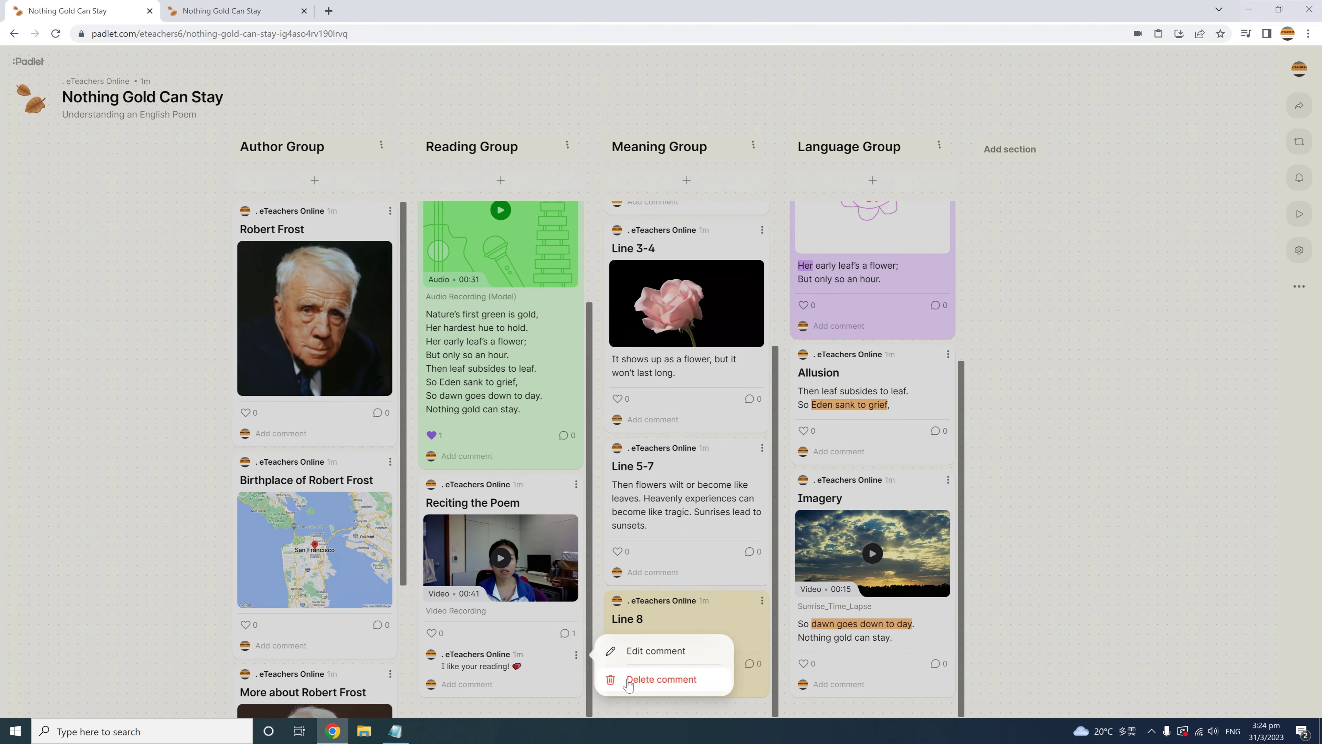
pyautogui.click(560, 711)
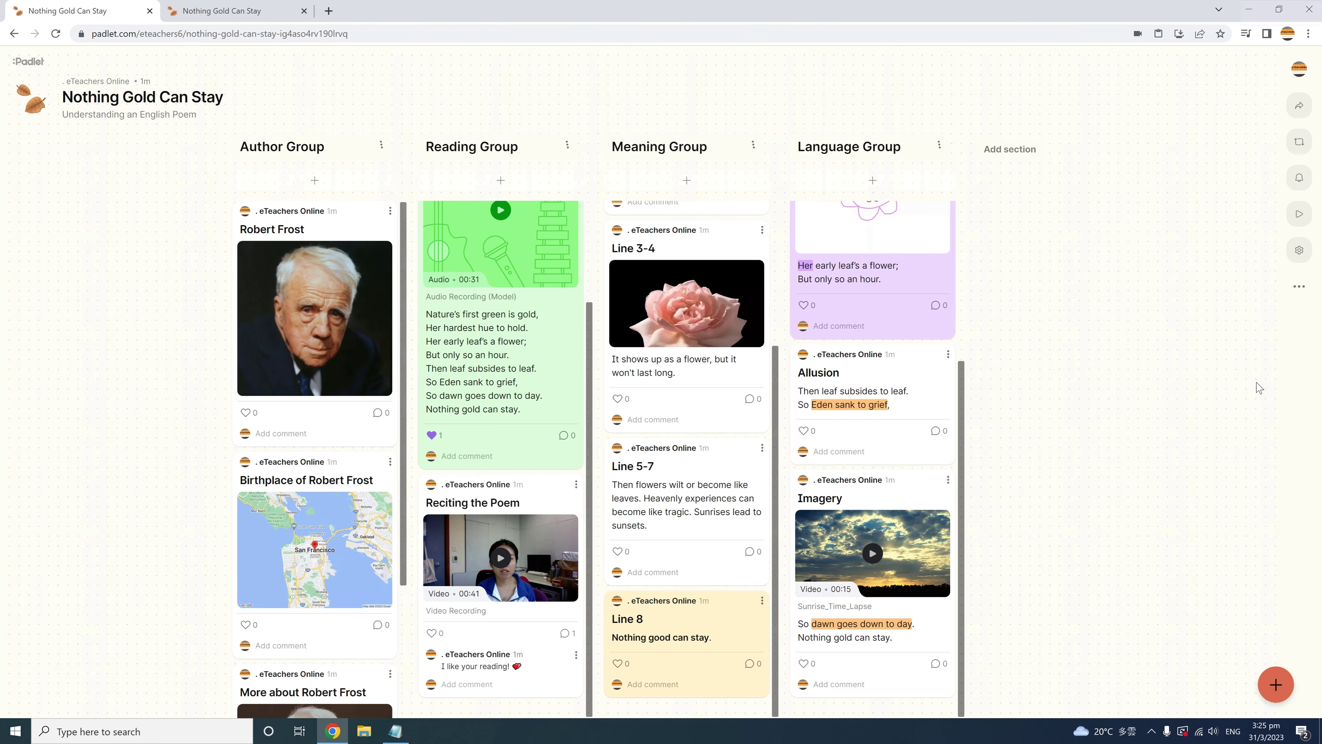
# Review the padlet's activity log down to its oldest entries, and close it
pyautogui.click(1300, 179)
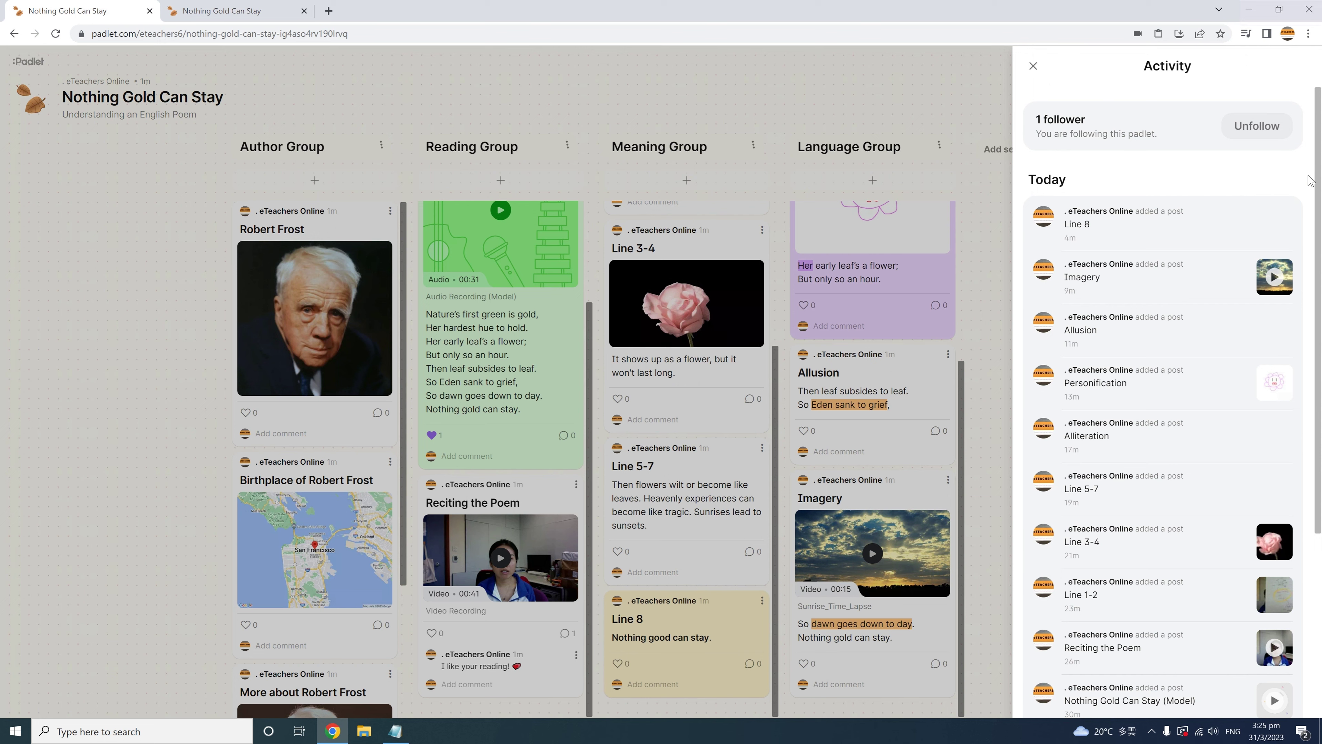
pyautogui.scroll(-5, 1310, 180)
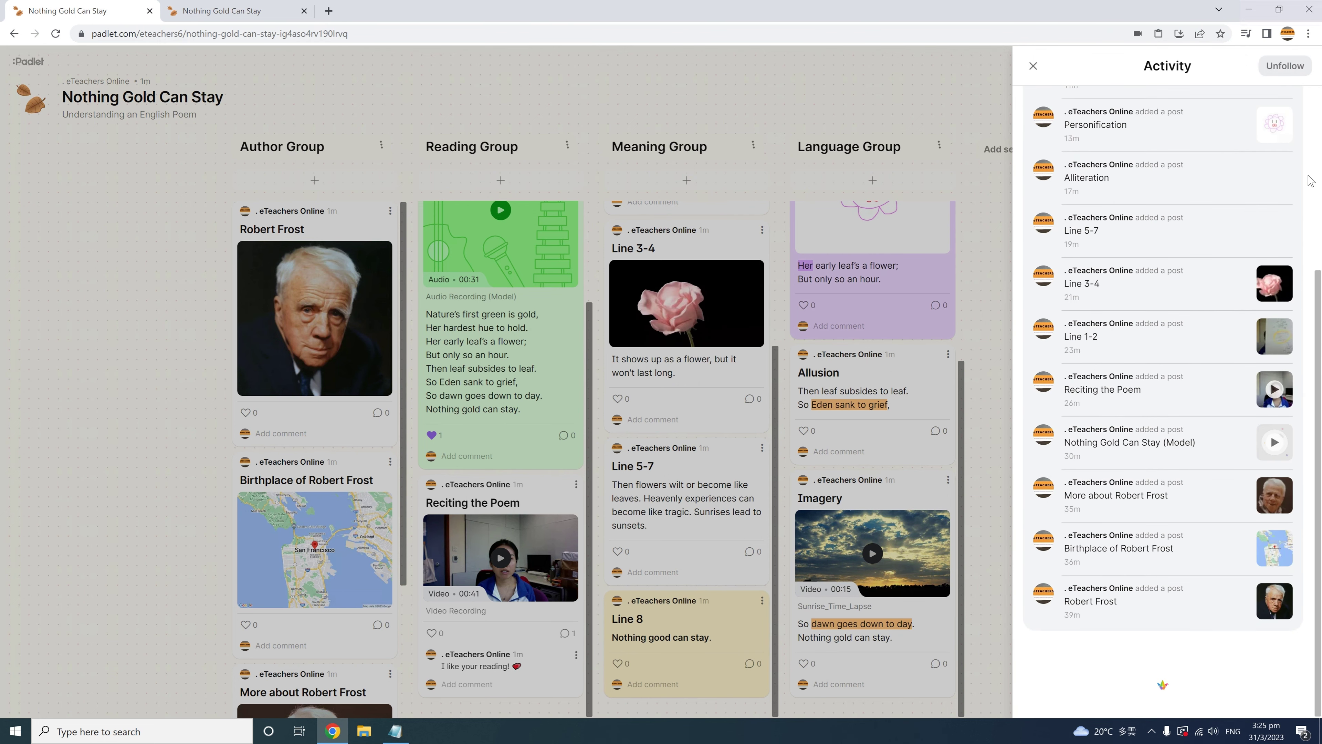
pyautogui.scroll(5, 1309, 180)
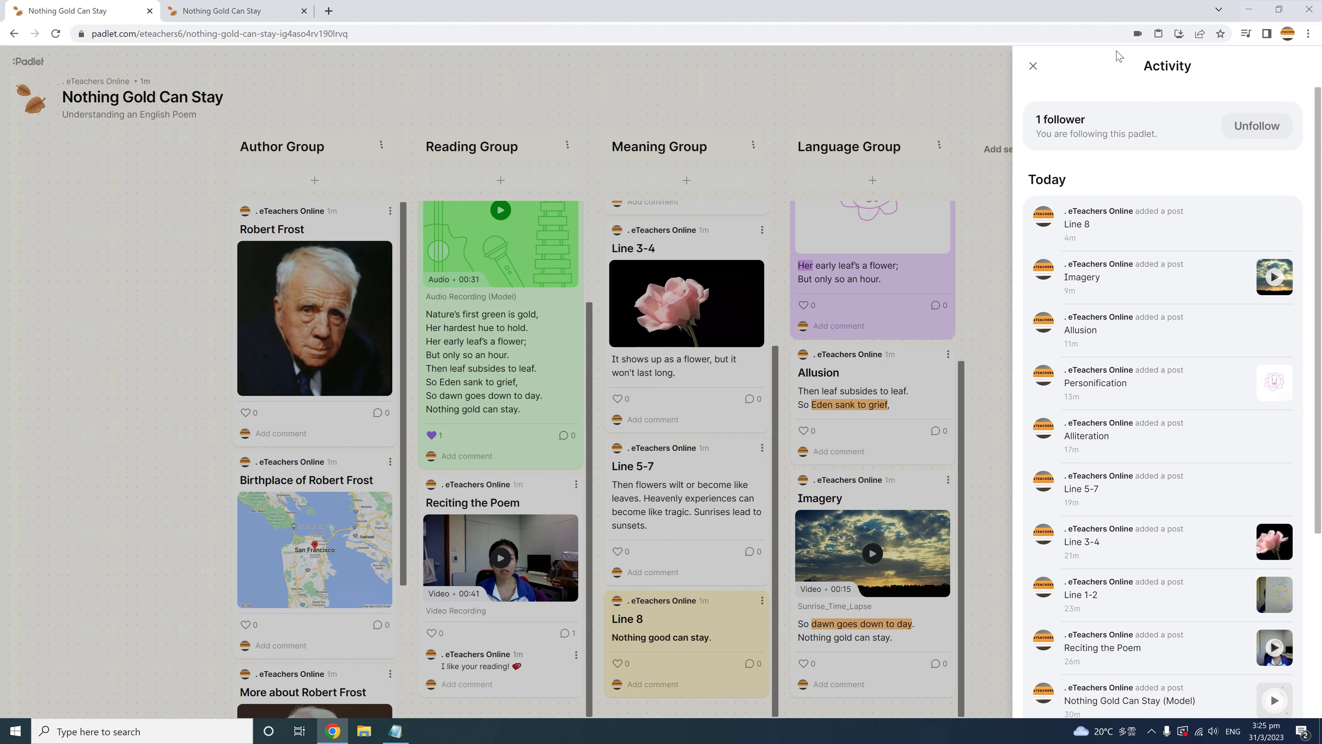
pyautogui.click(1033, 66)
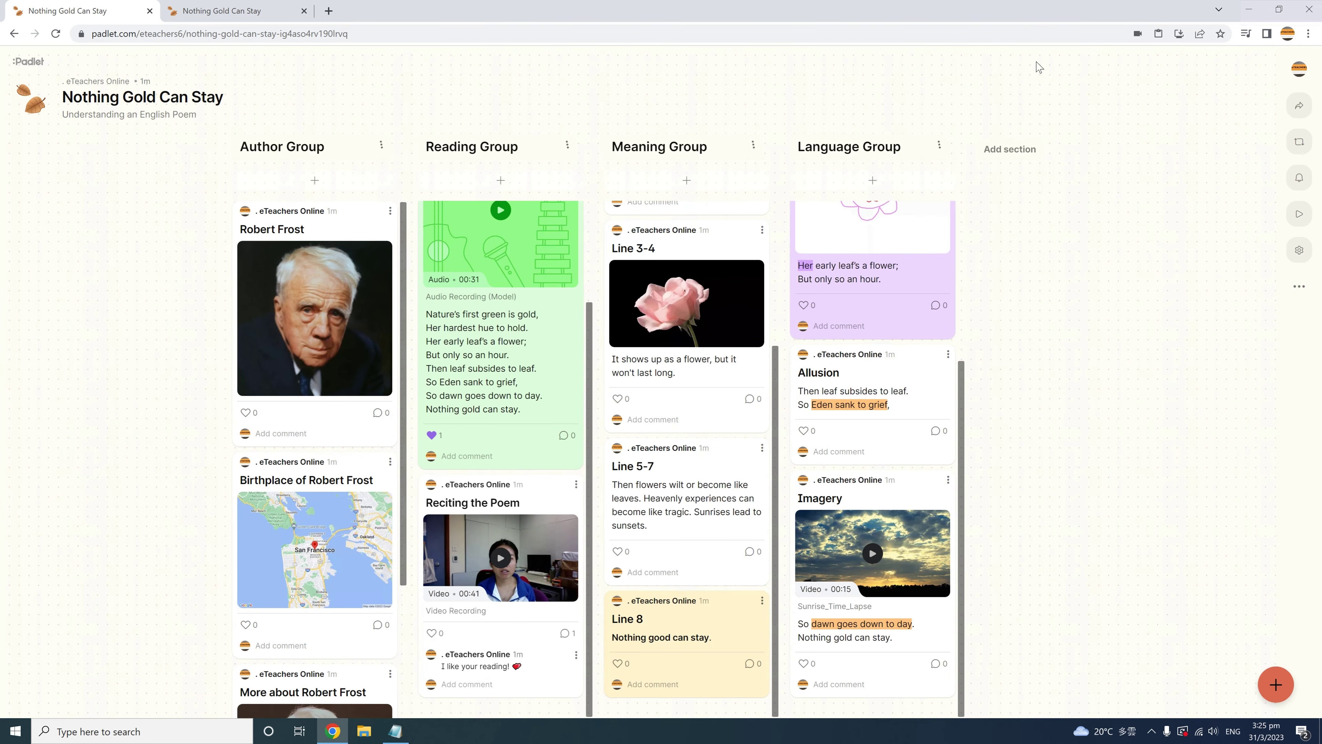
# Present the padlet as a slideshow, page forward and back through its opening slides, and restart it
pyautogui.click(1299, 214)
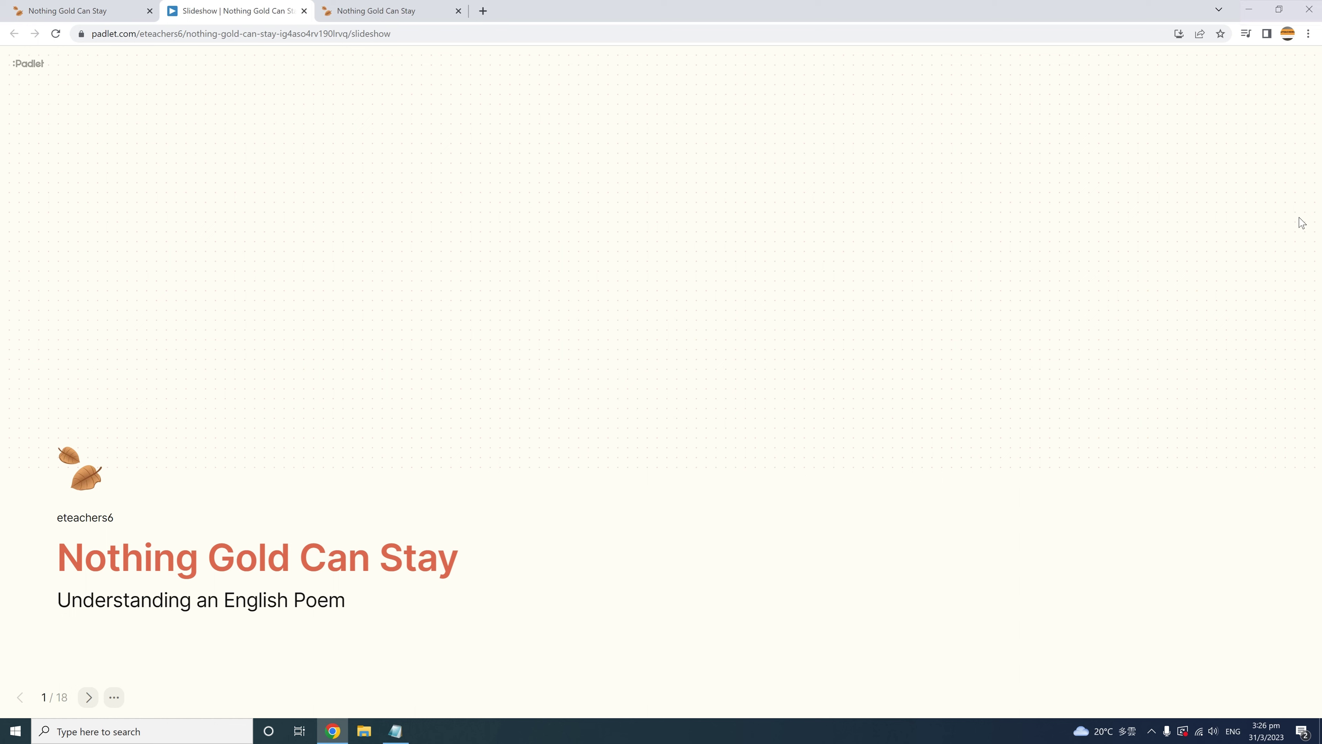
pyautogui.click(88, 696)
pyautogui.click(87, 698)
pyautogui.click(87, 698)
pyautogui.click(22, 698)
pyautogui.click(22, 697)
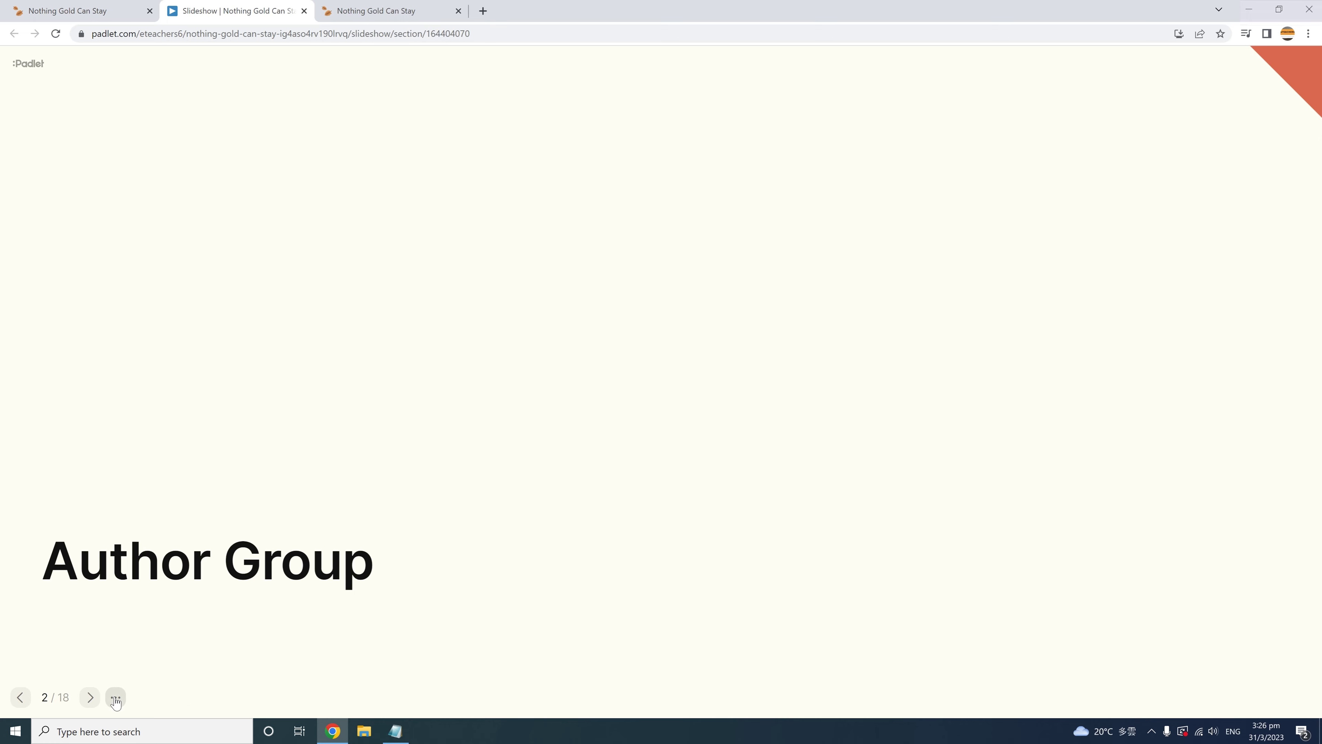
pyautogui.click(116, 699)
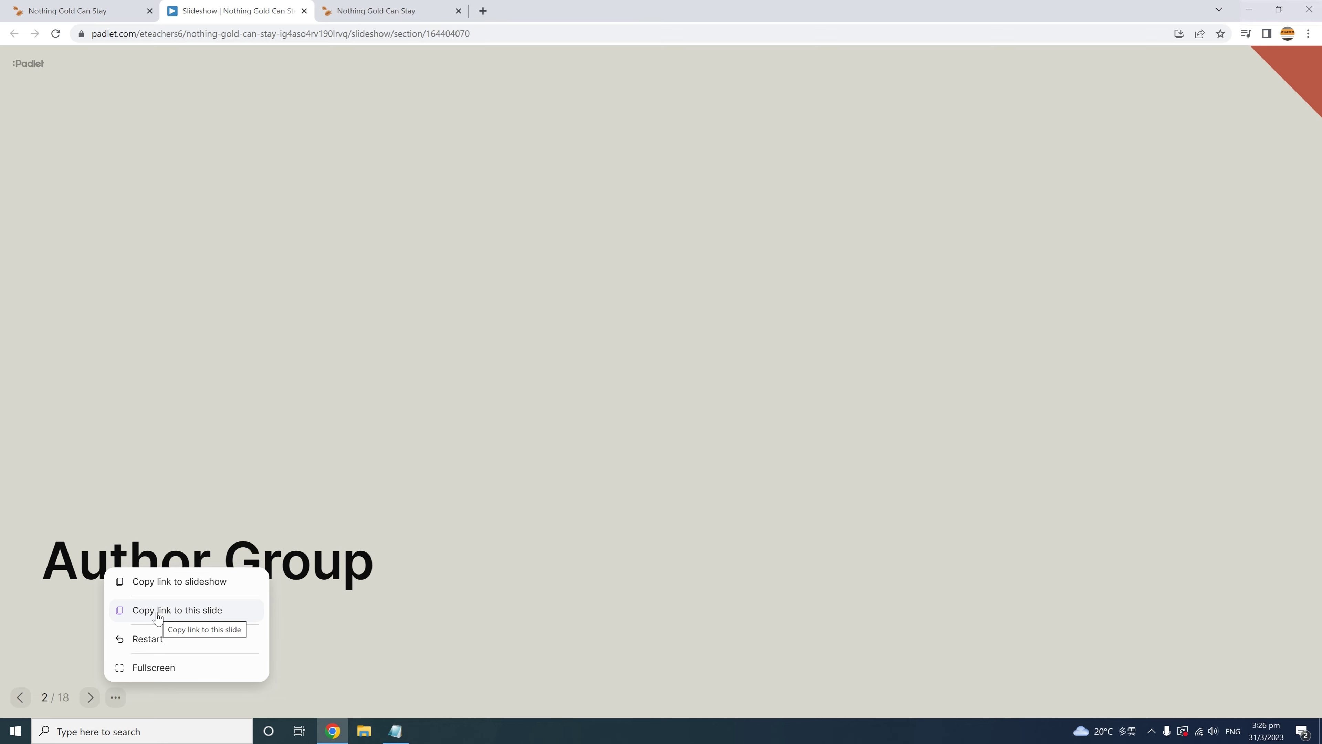
pyautogui.click(151, 645)
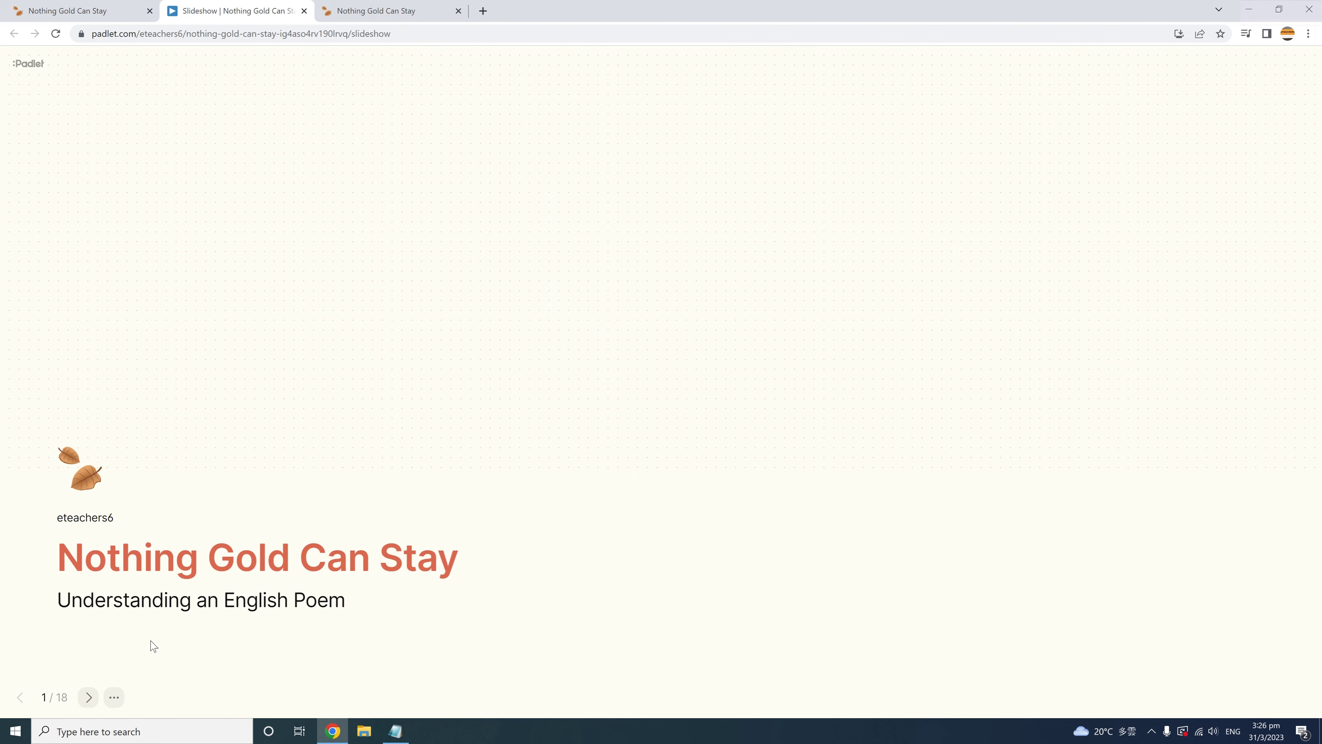
# View the slideshow in full screen, exit full screen and return to the padlet
pyautogui.click(115, 698)
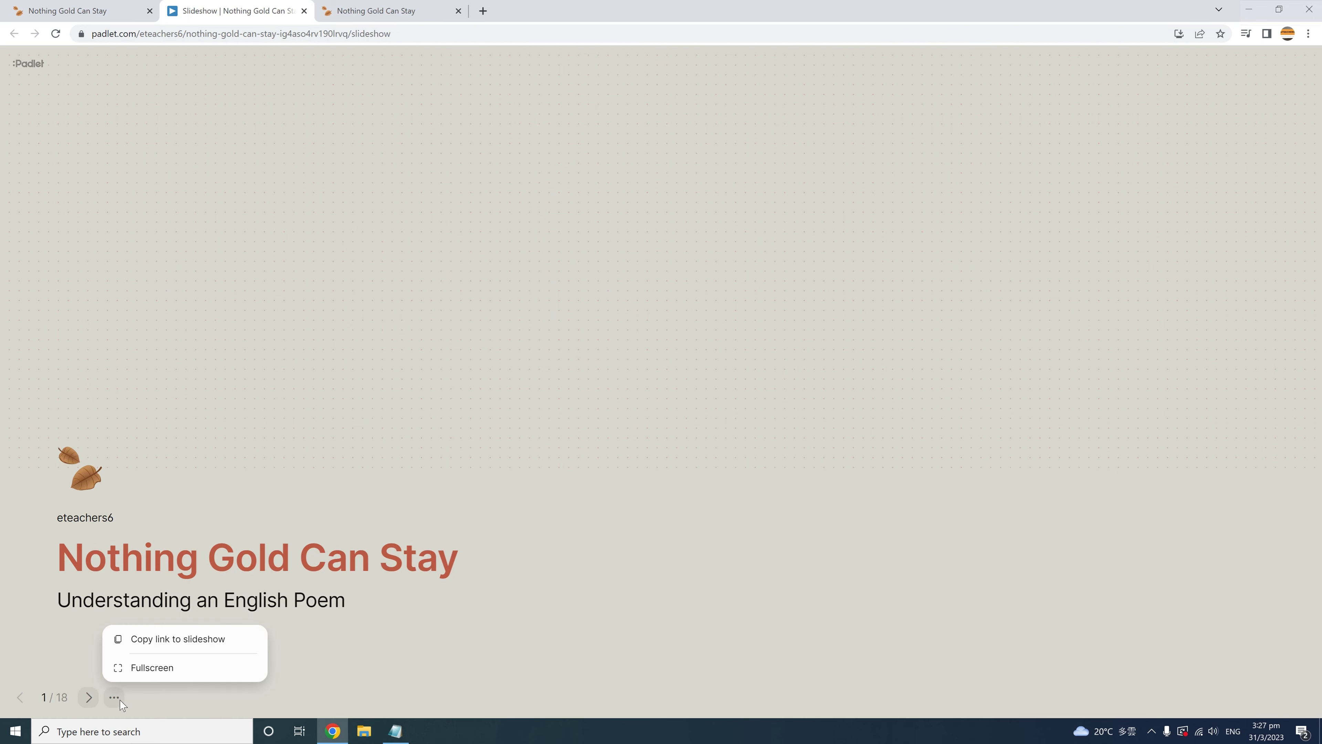
pyautogui.click(143, 672)
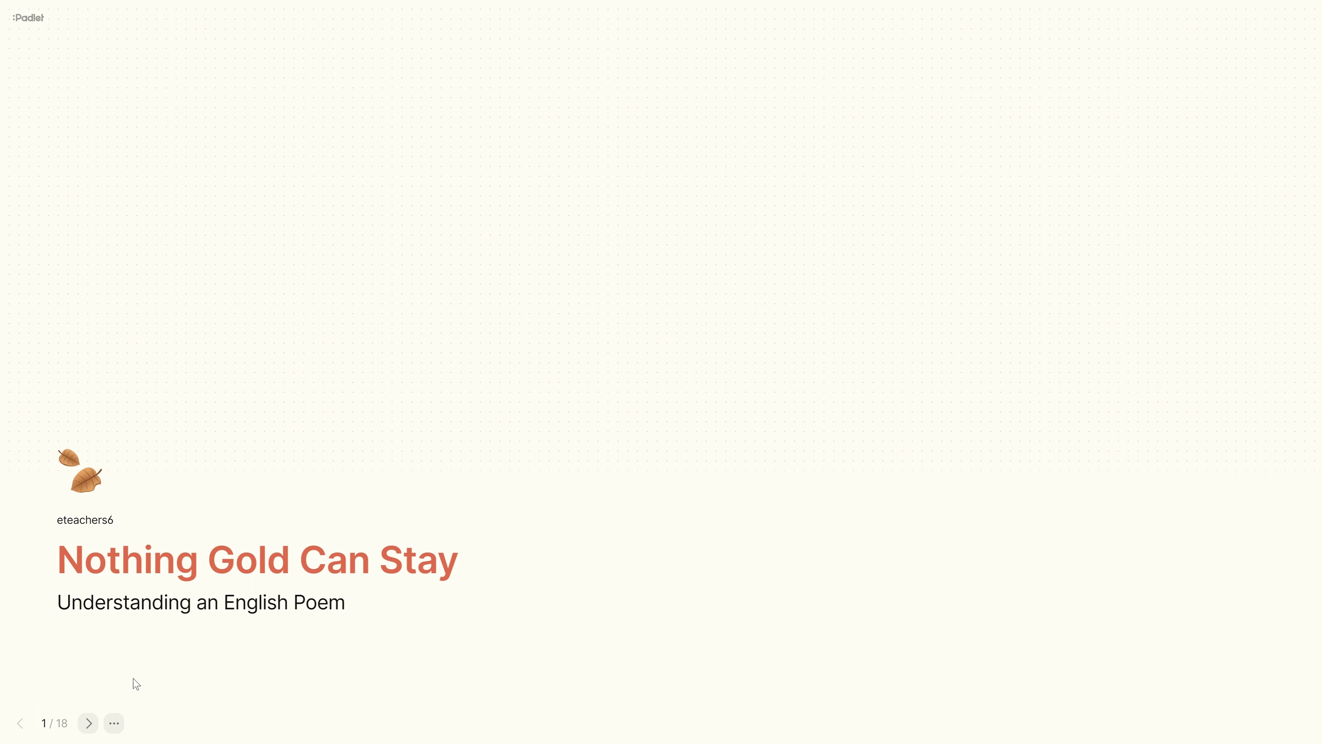
pyautogui.click(115, 723)
pyautogui.click(148, 693)
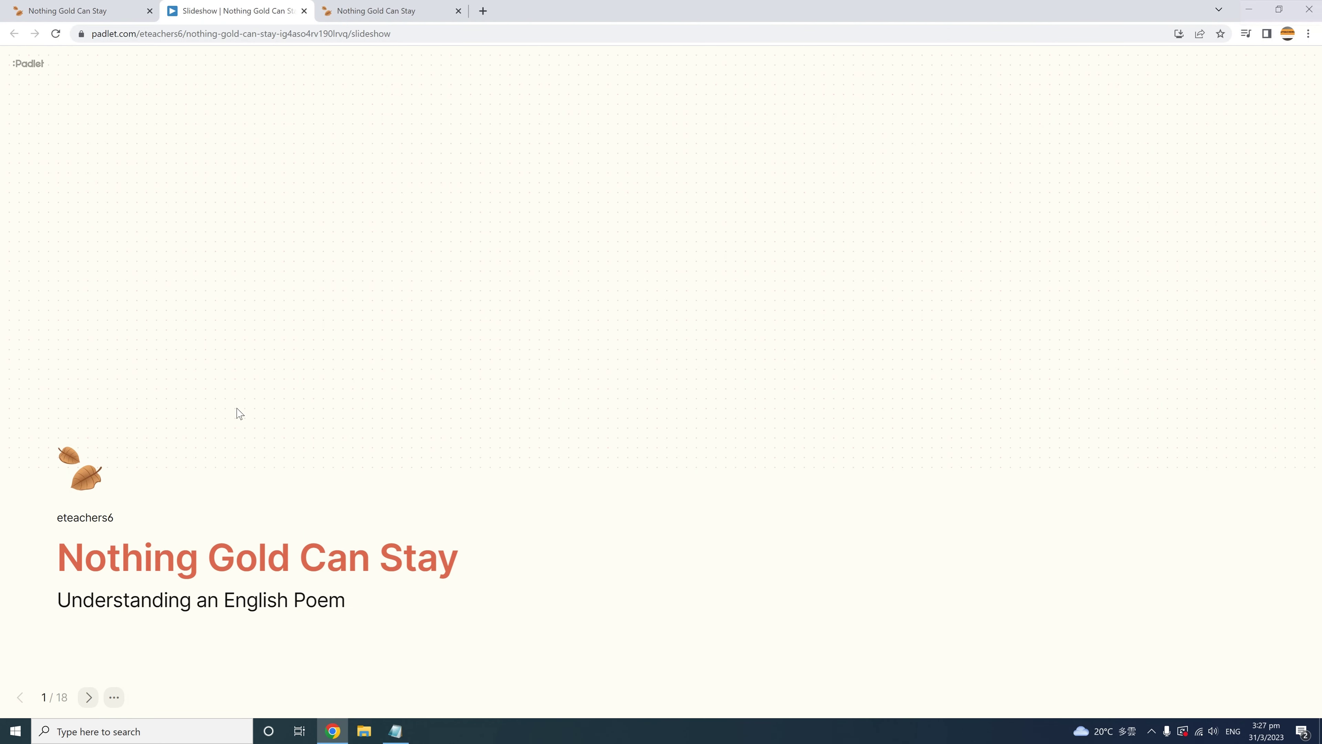
pyautogui.click(123, 12)
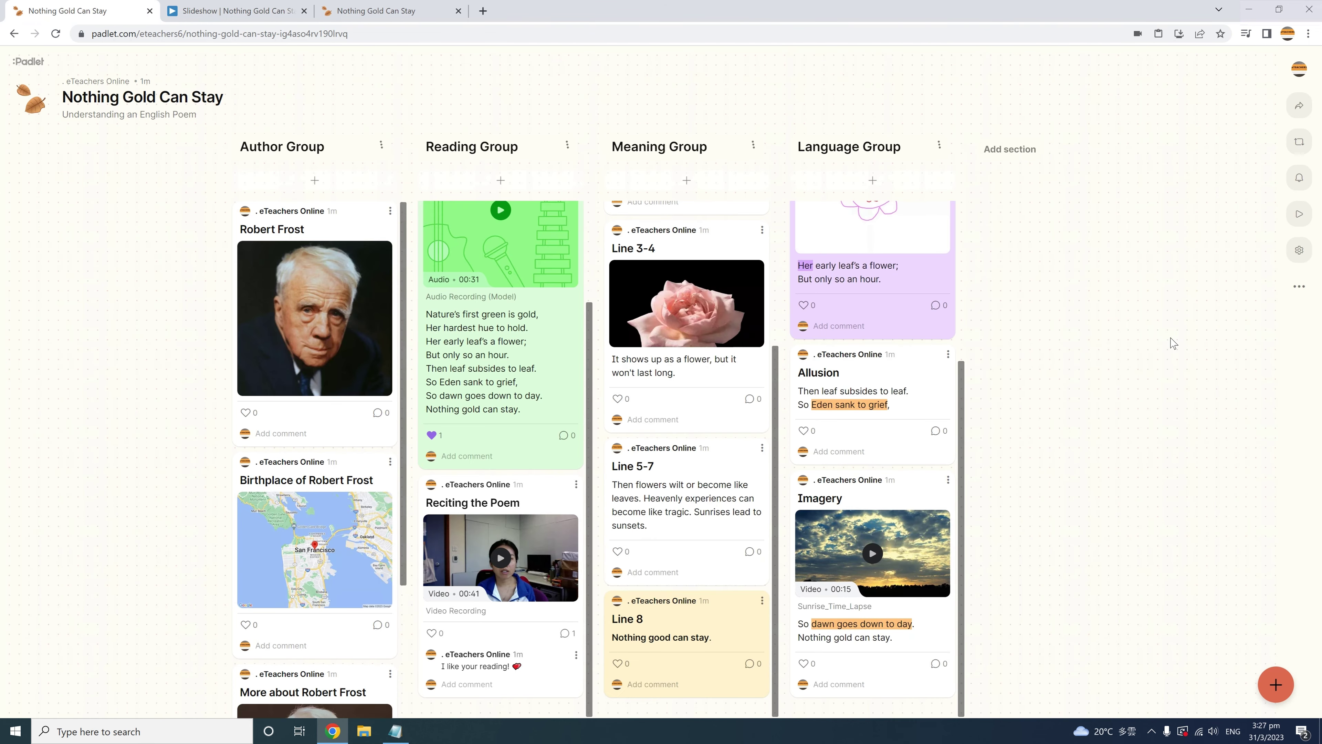
# Turn on Require approval for posts in the padlet's content settings, and close the settings
pyautogui.click(1299, 251)
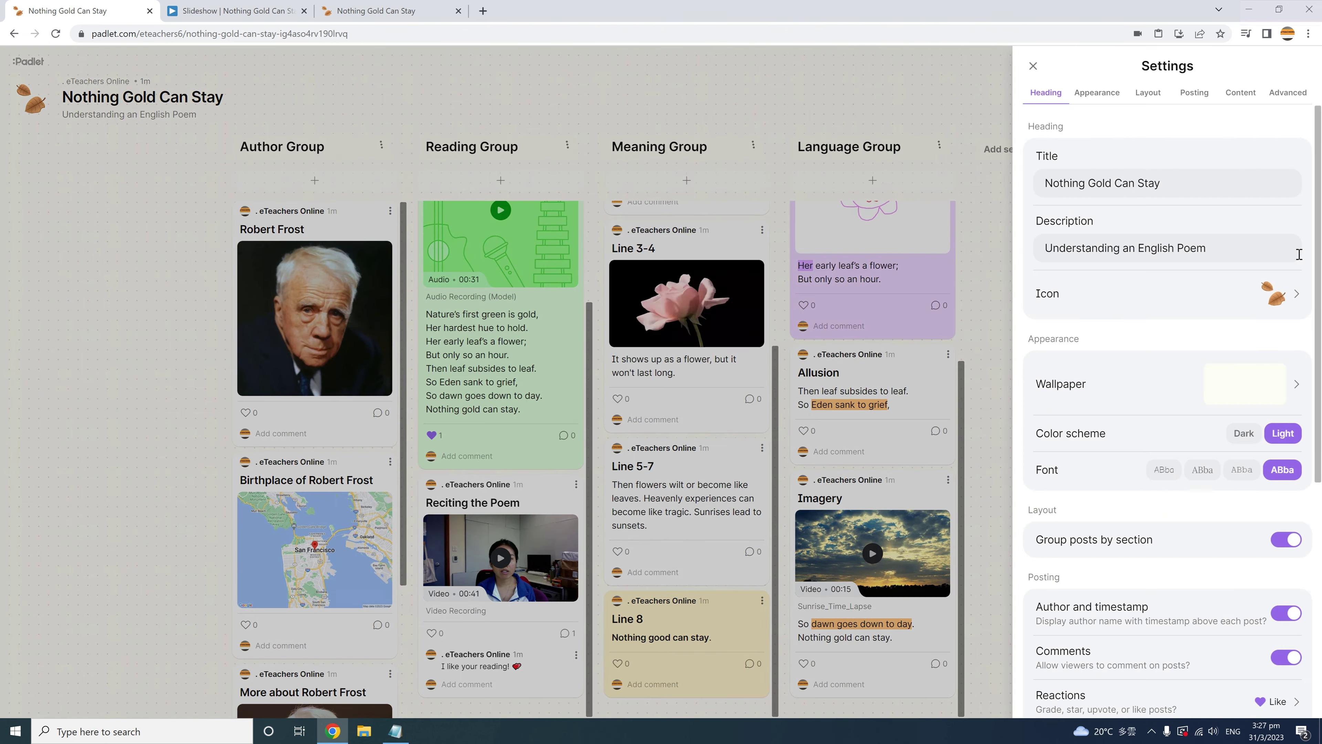
pyautogui.scroll(-5, 1299, 254)
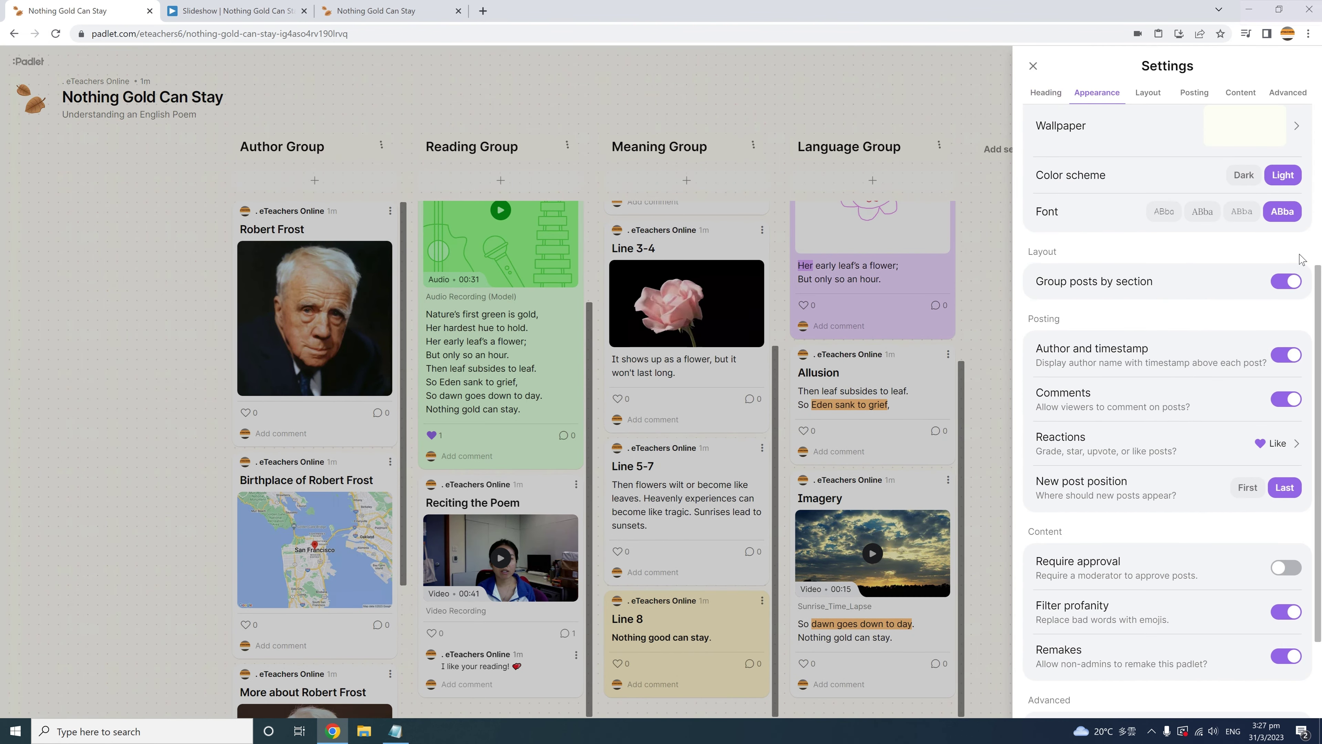
pyautogui.scroll(-2, 1301, 259)
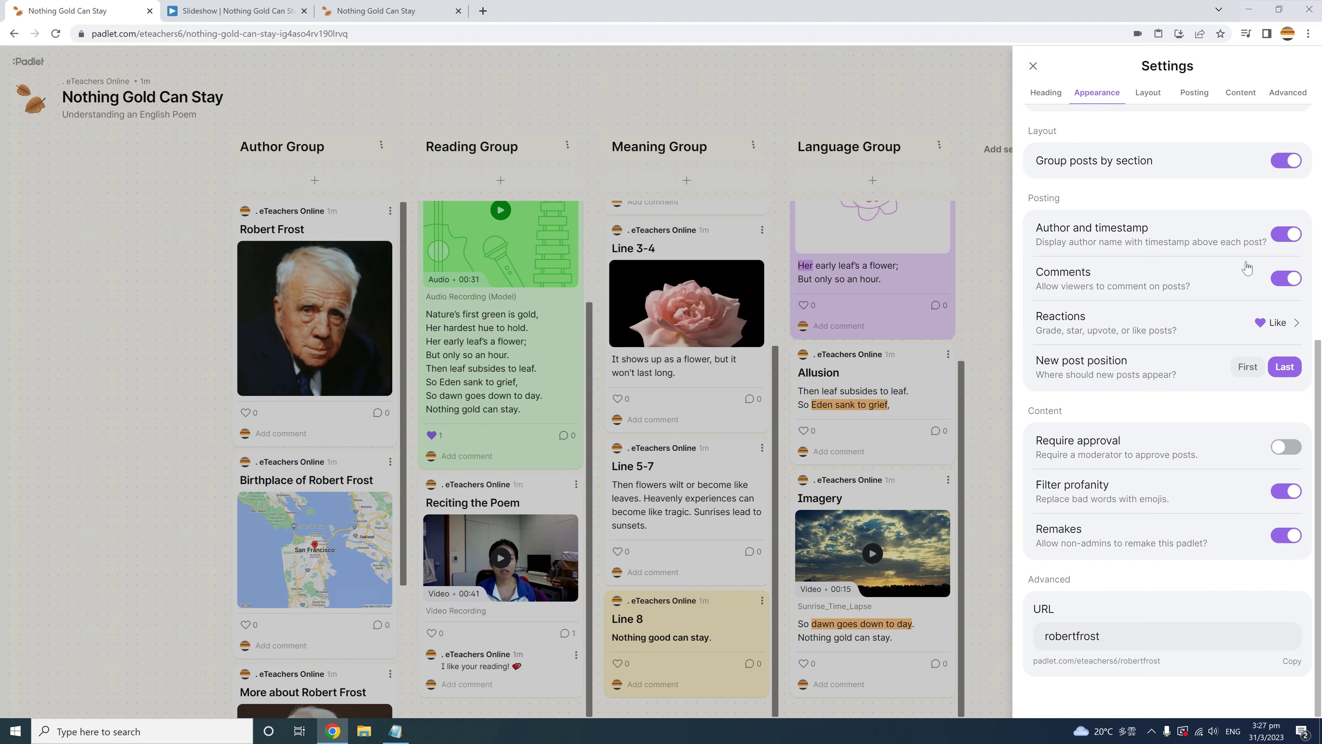
pyautogui.click(1291, 447)
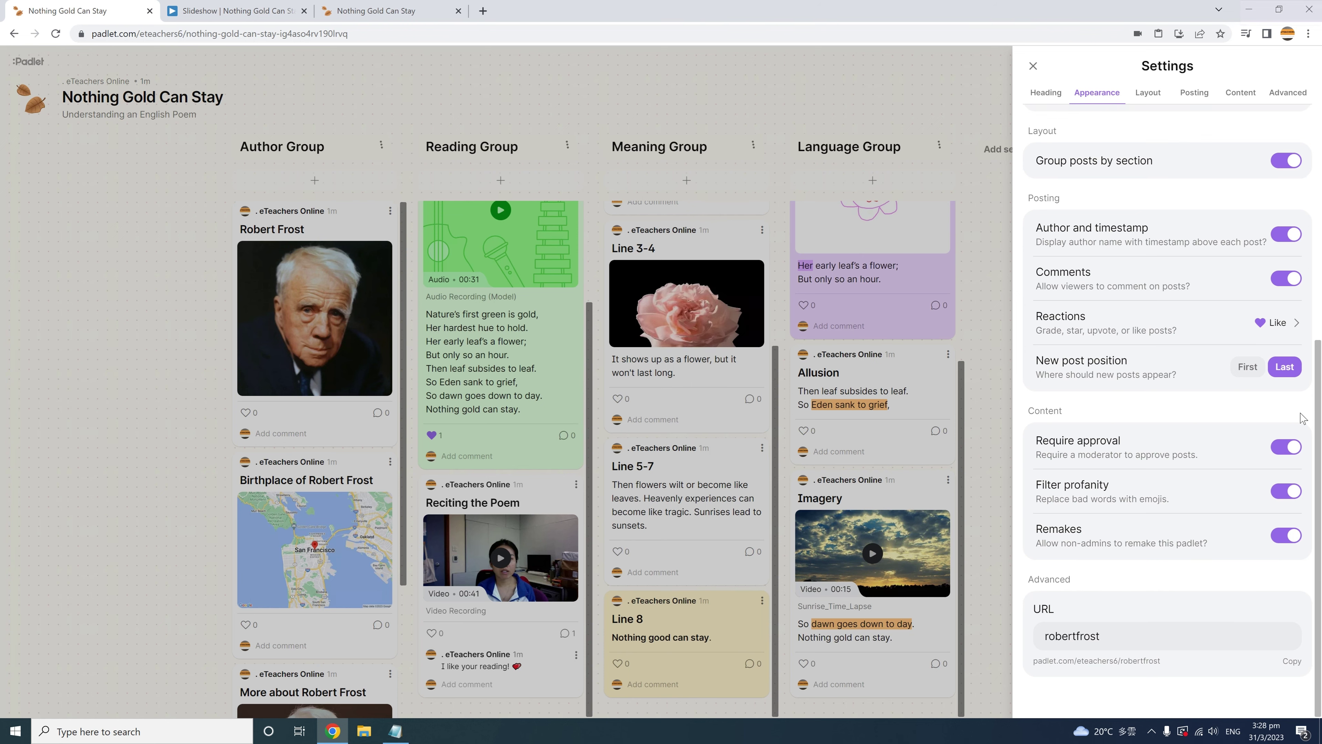
pyautogui.click(1033, 65)
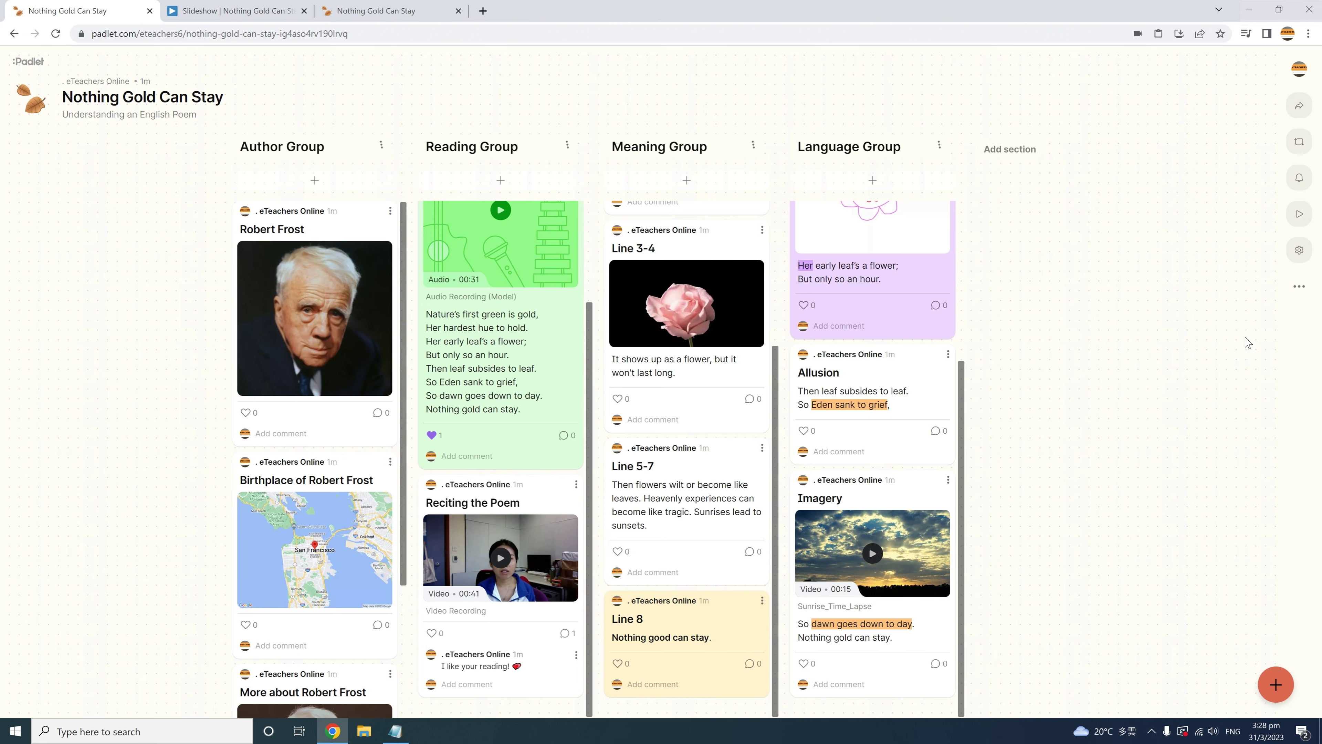
# Examine the formats the padlet can be changed to, and cancel the format change
pyautogui.click(1299, 286)
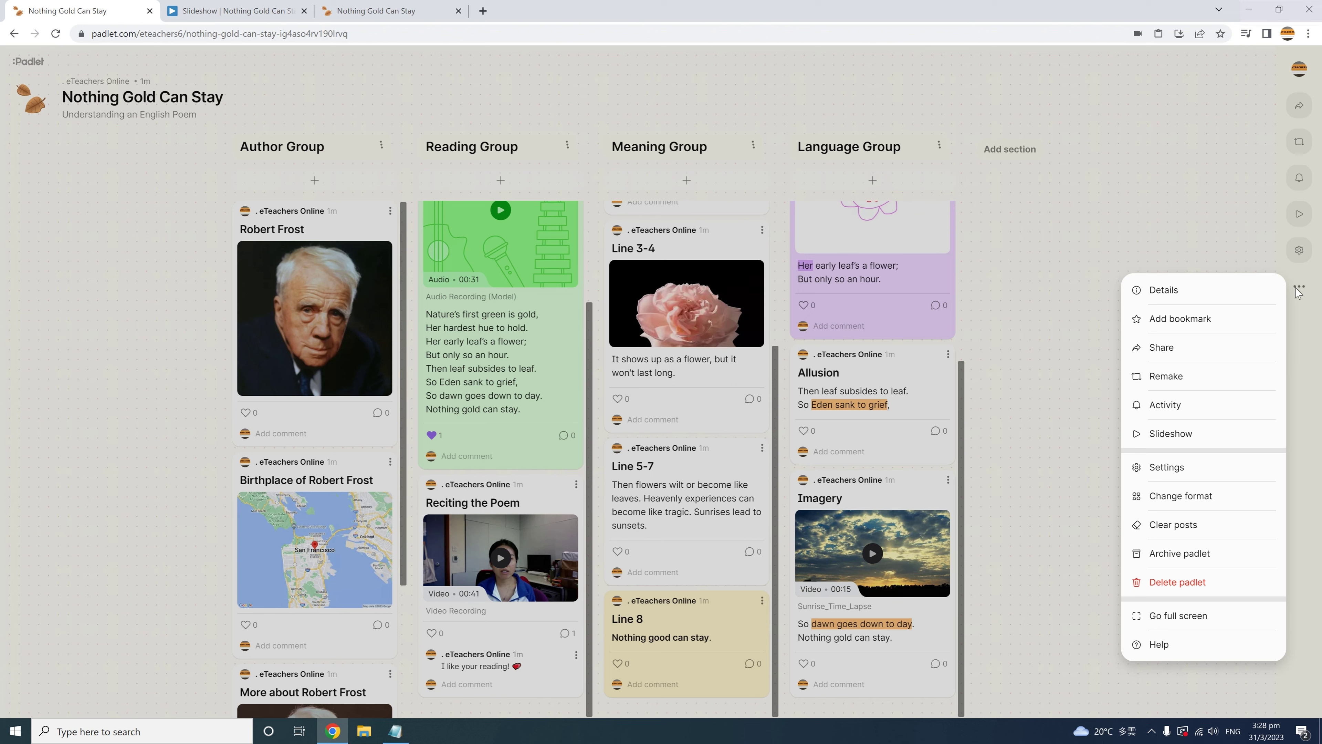
pyautogui.click(1206, 501)
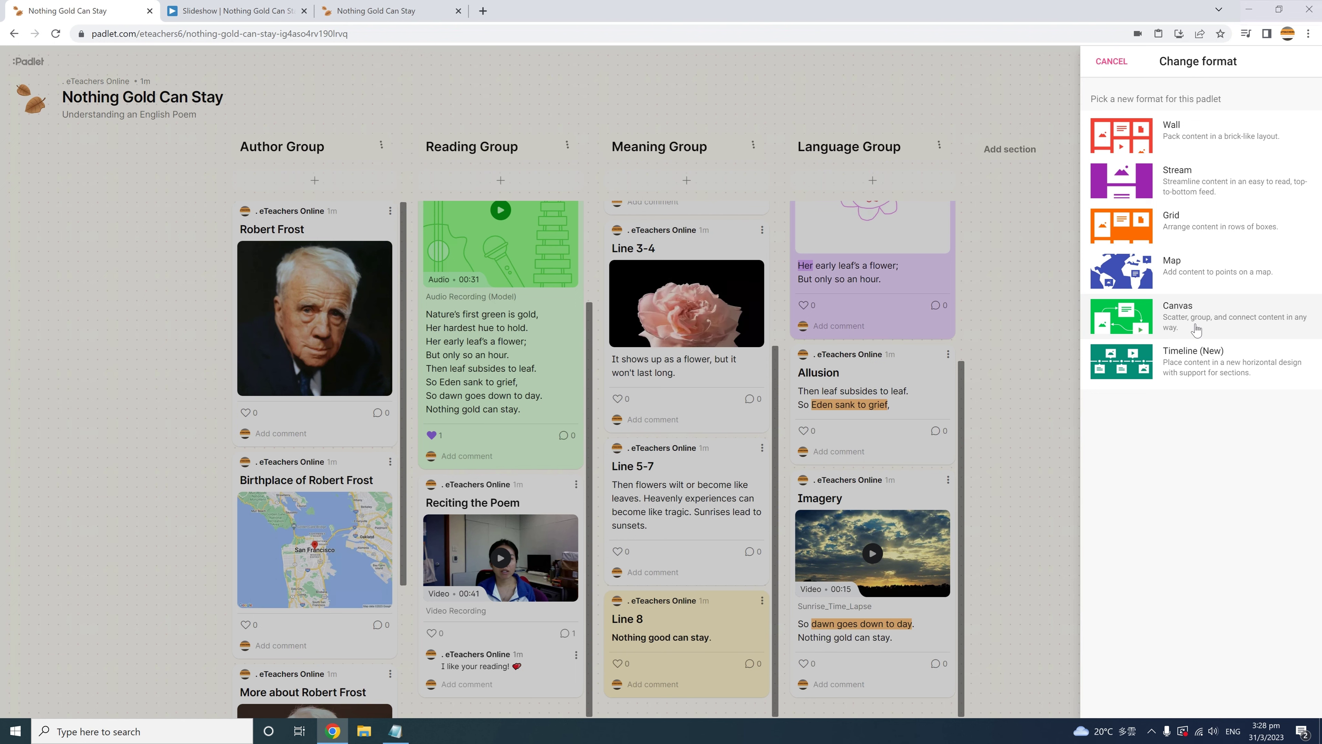
pyautogui.click(1111, 61)
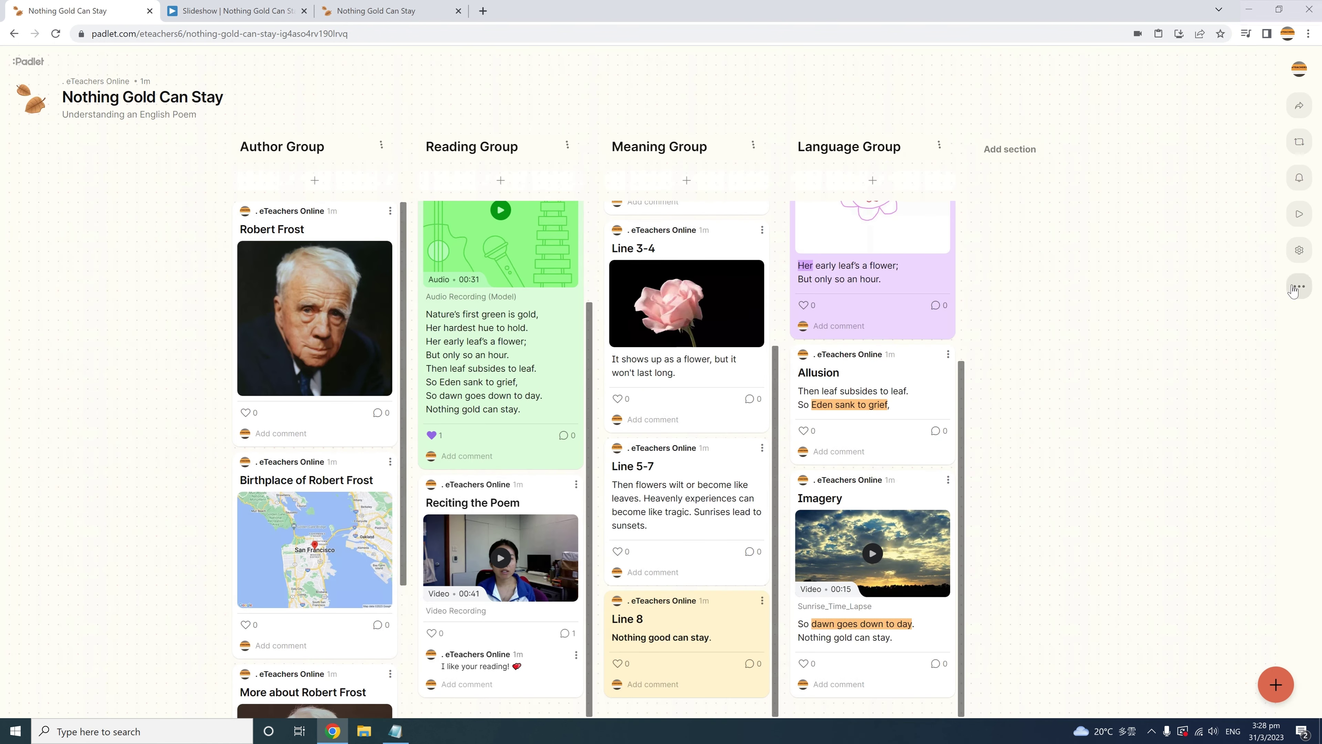
# View the padlet board in full screen, and return to the normal browser view
pyautogui.click(1298, 287)
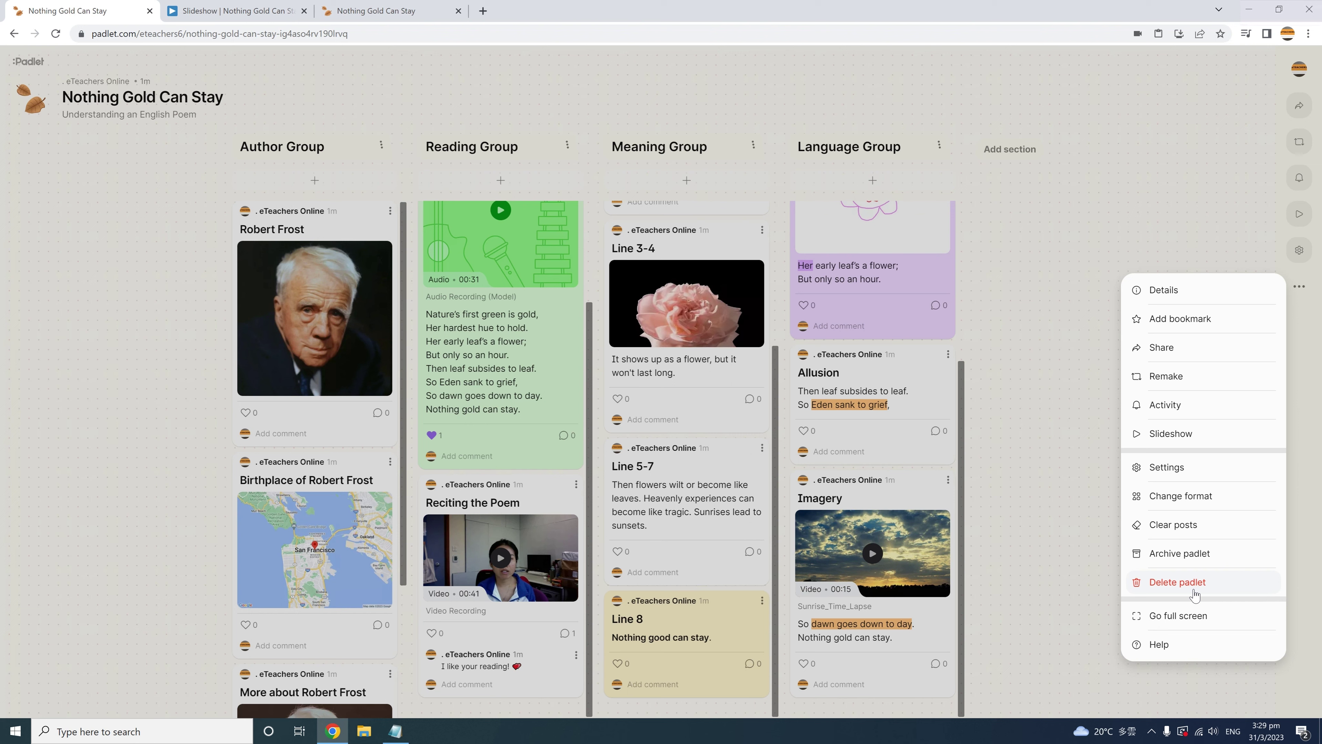
pyautogui.click(1193, 624)
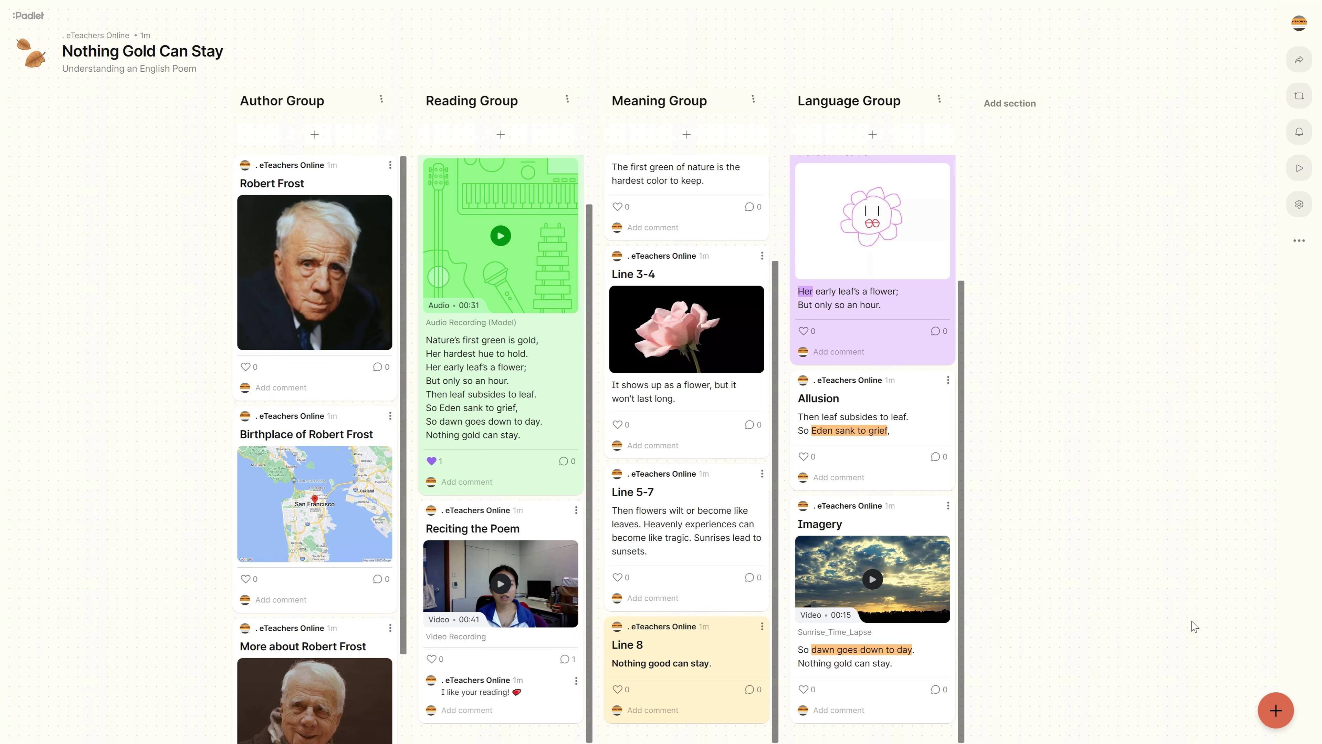
pyautogui.press('F11')
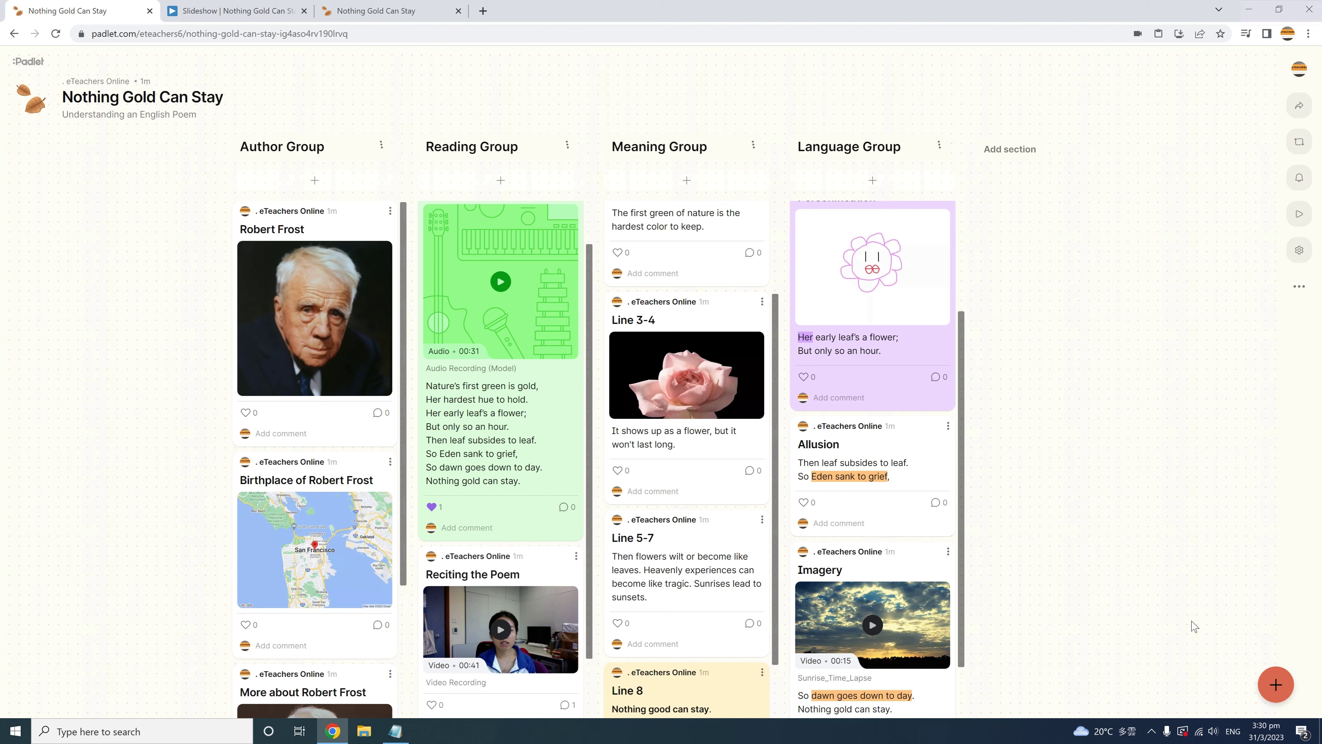
# Search for a new member by e-mail in the sharing options, and add the first suggested account to the padlet
pyautogui.click(1297, 108)
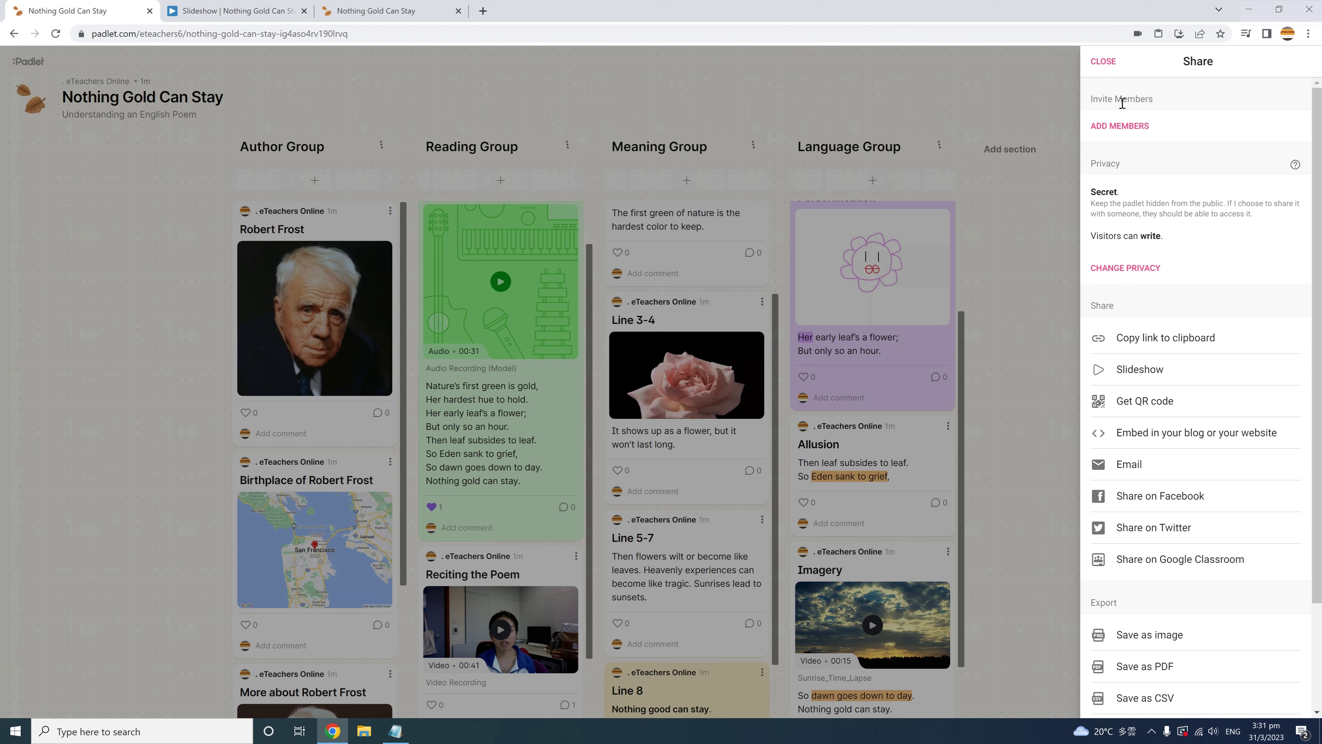
pyautogui.click(1123, 127)
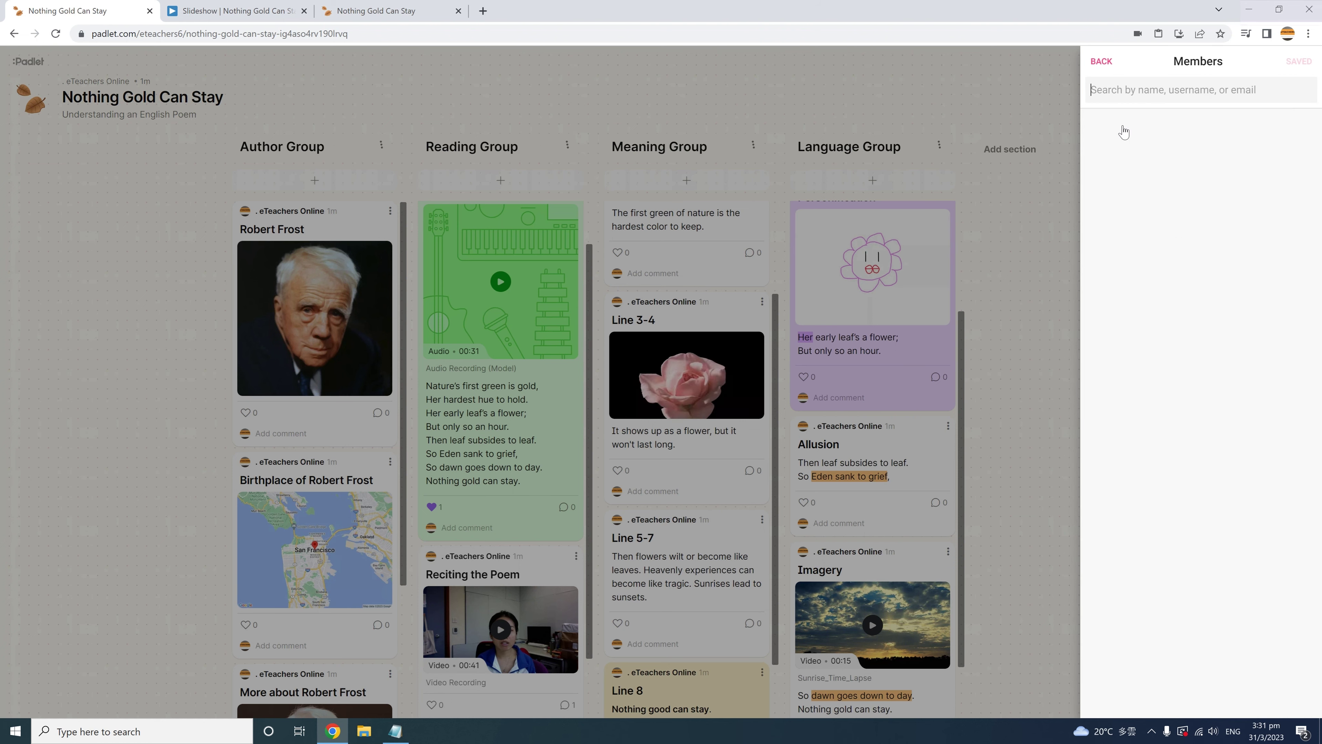
pyautogui.hotkey('ctrl', 'v')
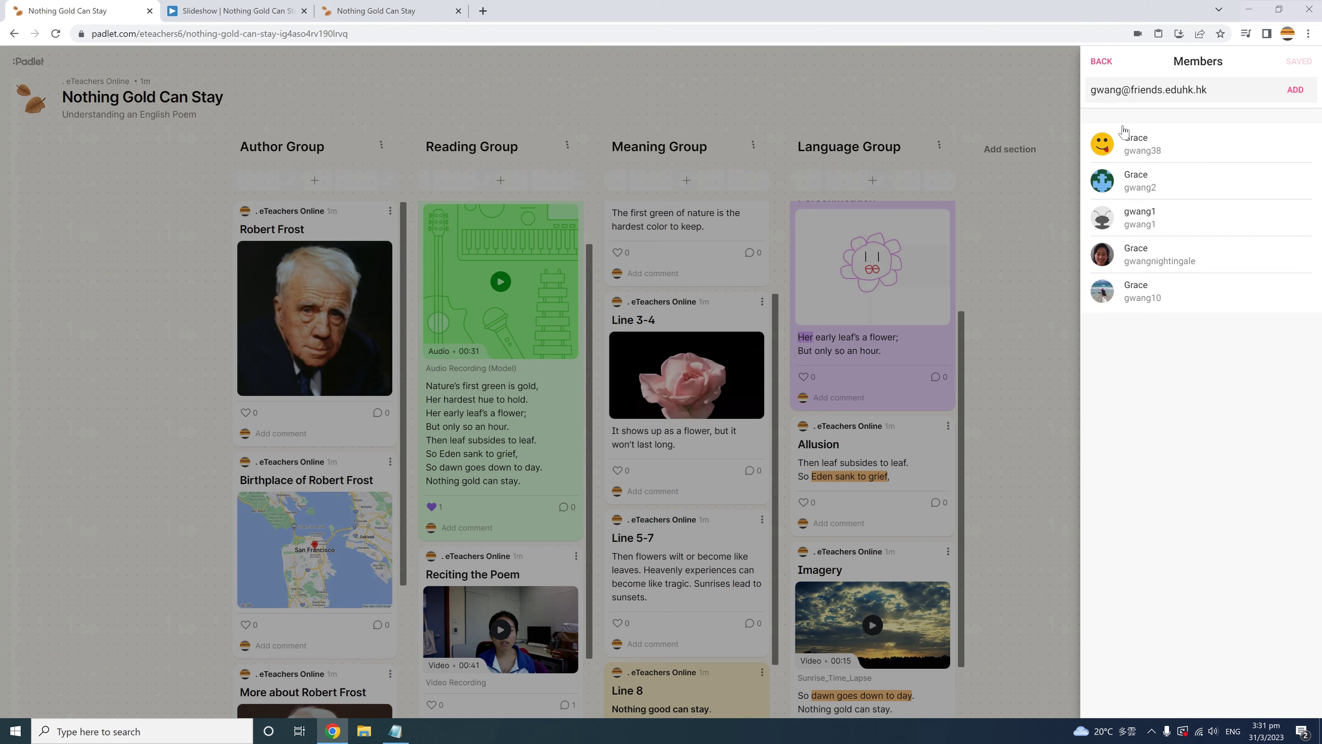
pyautogui.click(1148, 150)
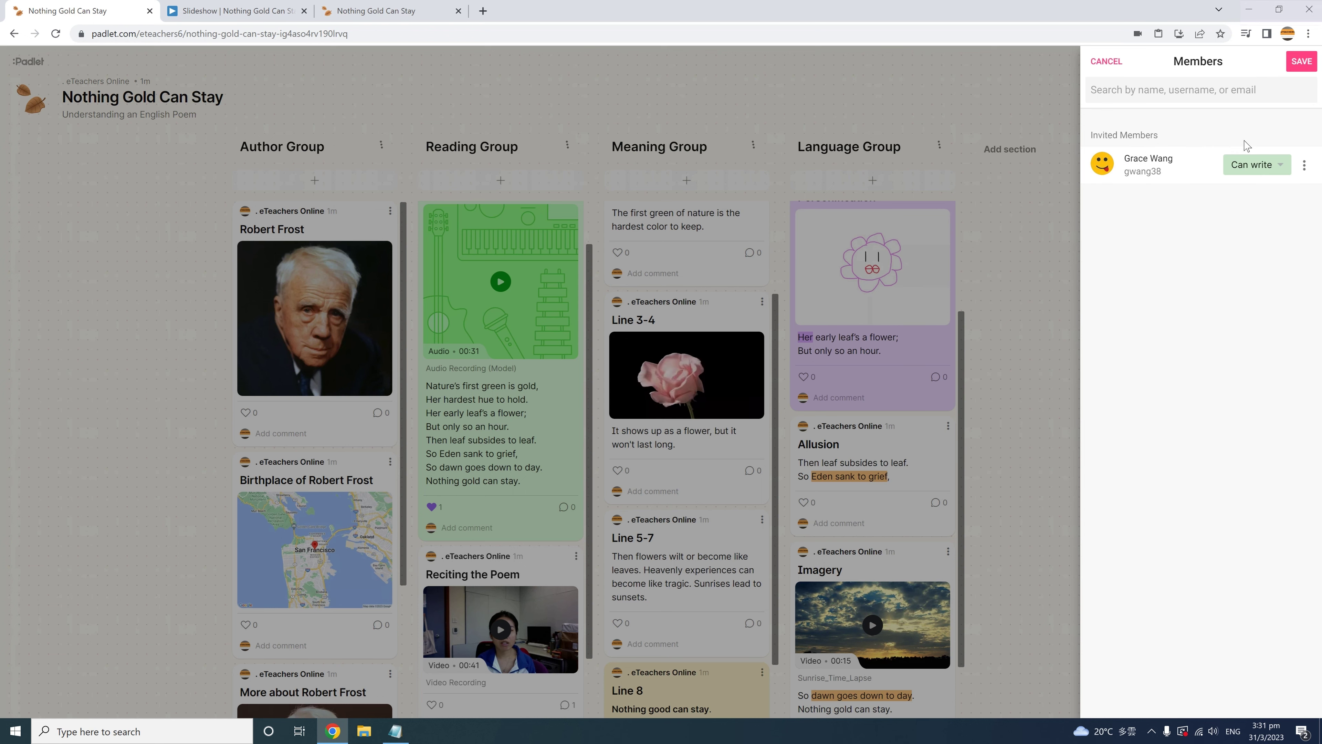
# Give the invited member the "Can administer" permission, save the members list and return to the sharing options
pyautogui.click(1251, 165)
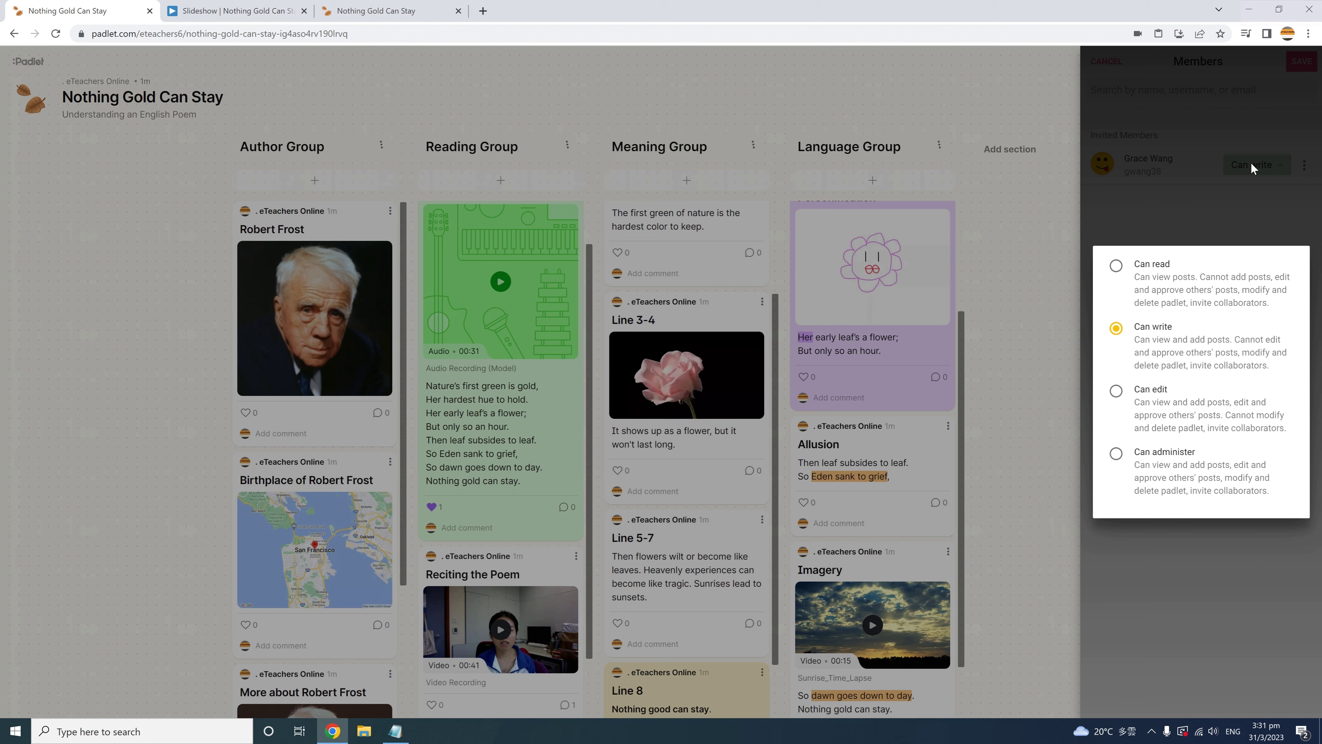
pyautogui.click(1198, 472)
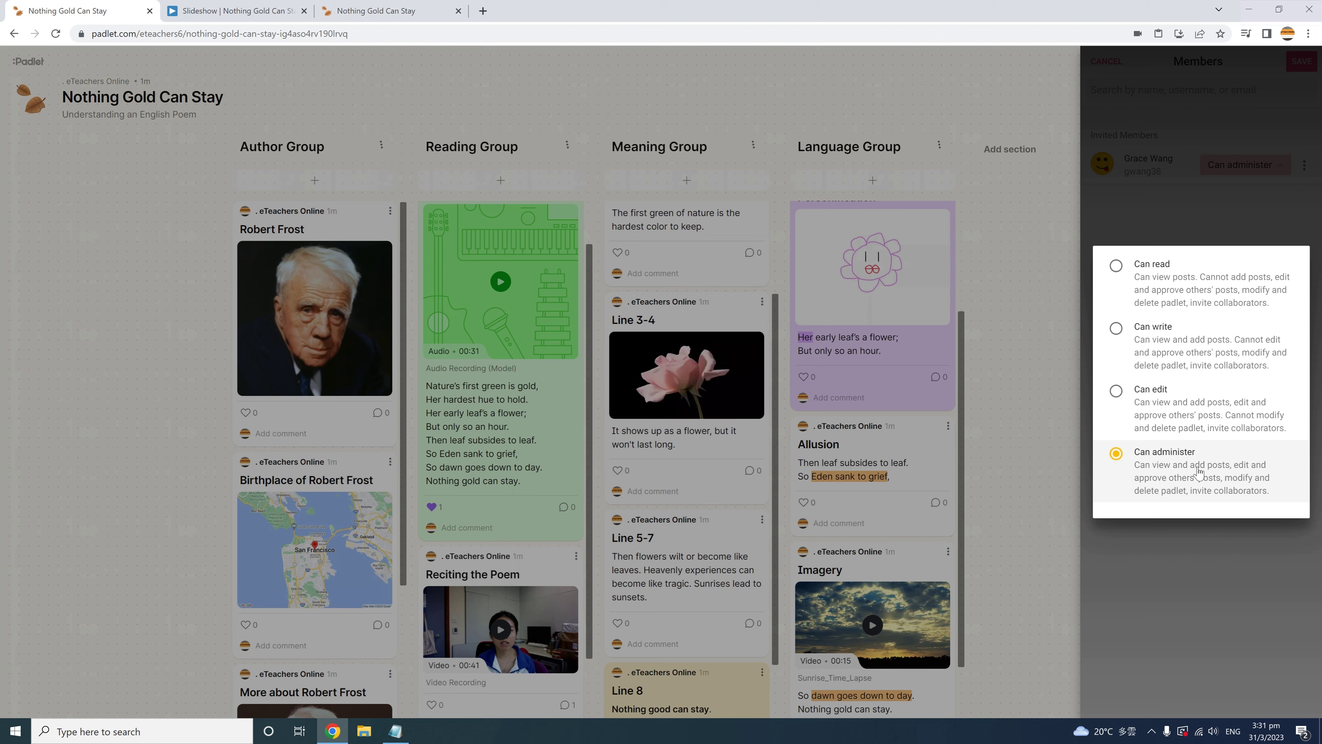
pyautogui.click(1232, 568)
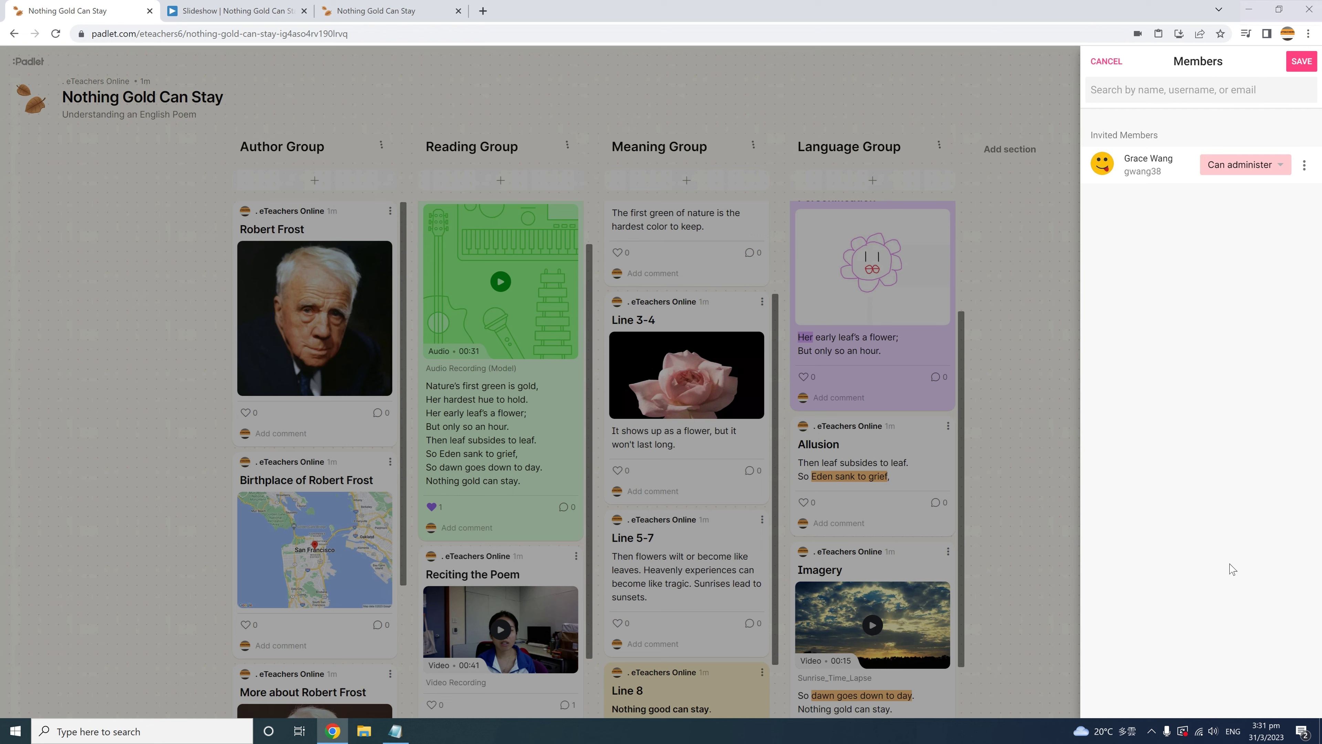
pyautogui.click(1303, 166)
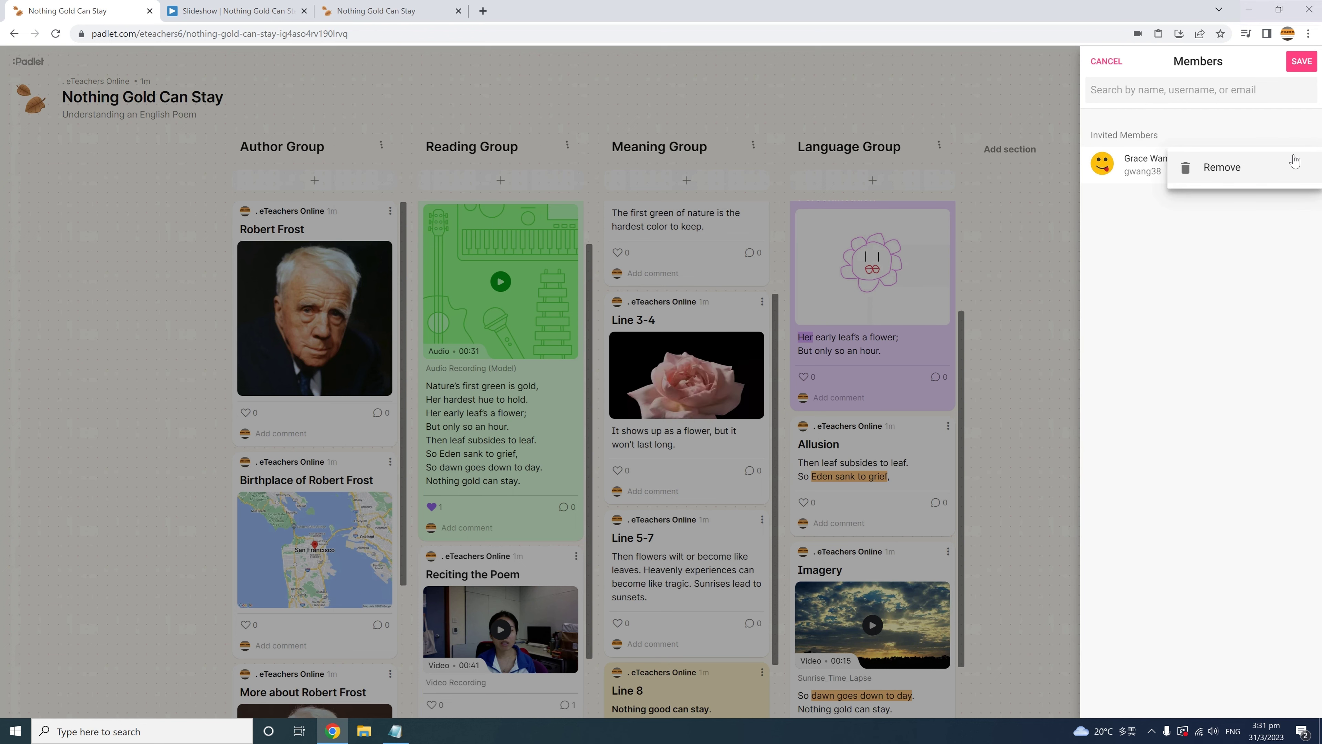
pyautogui.click(1244, 281)
pyautogui.click(1300, 61)
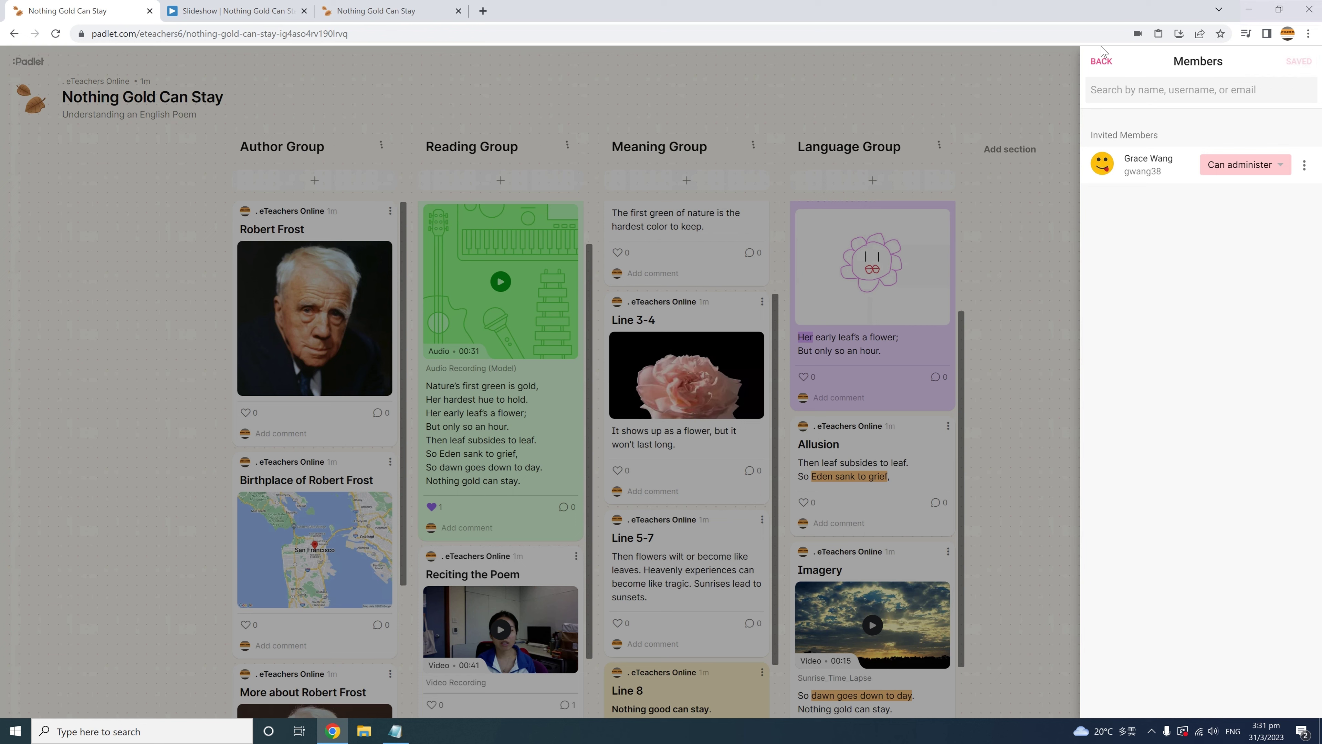
pyautogui.click(1100, 61)
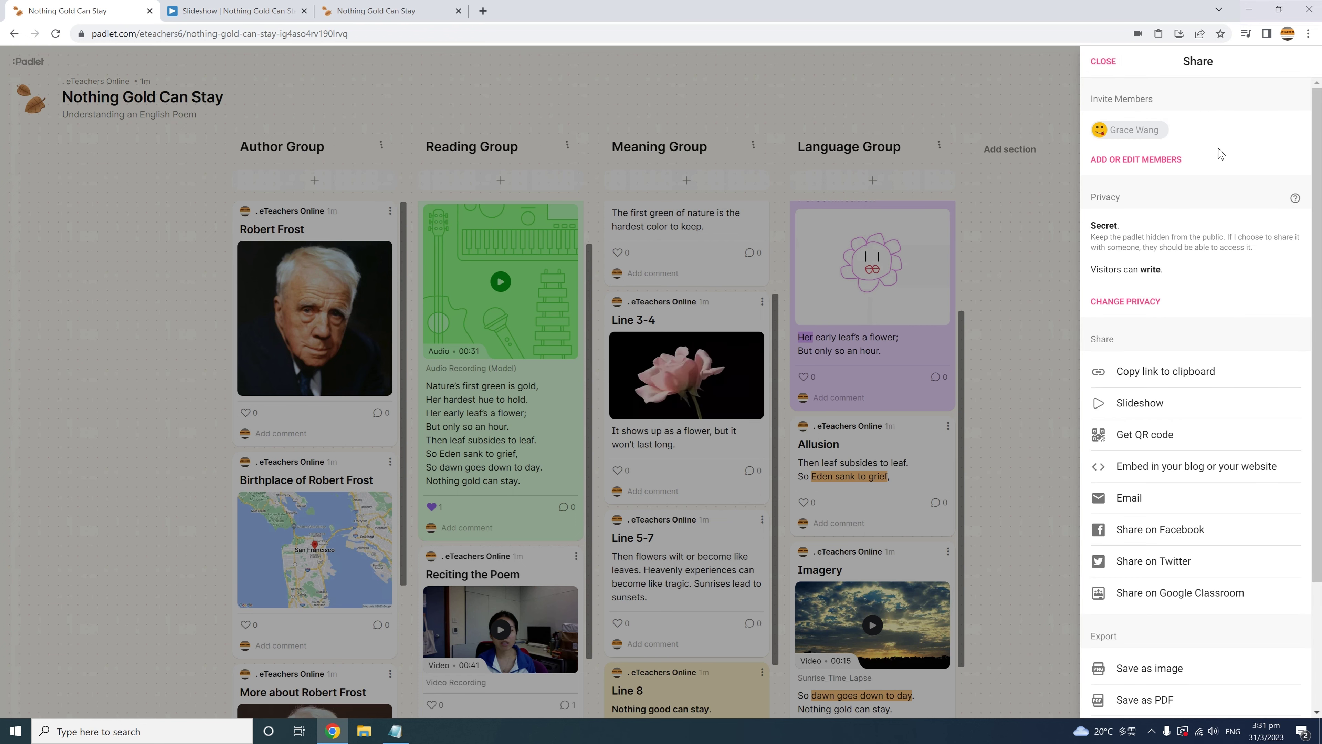
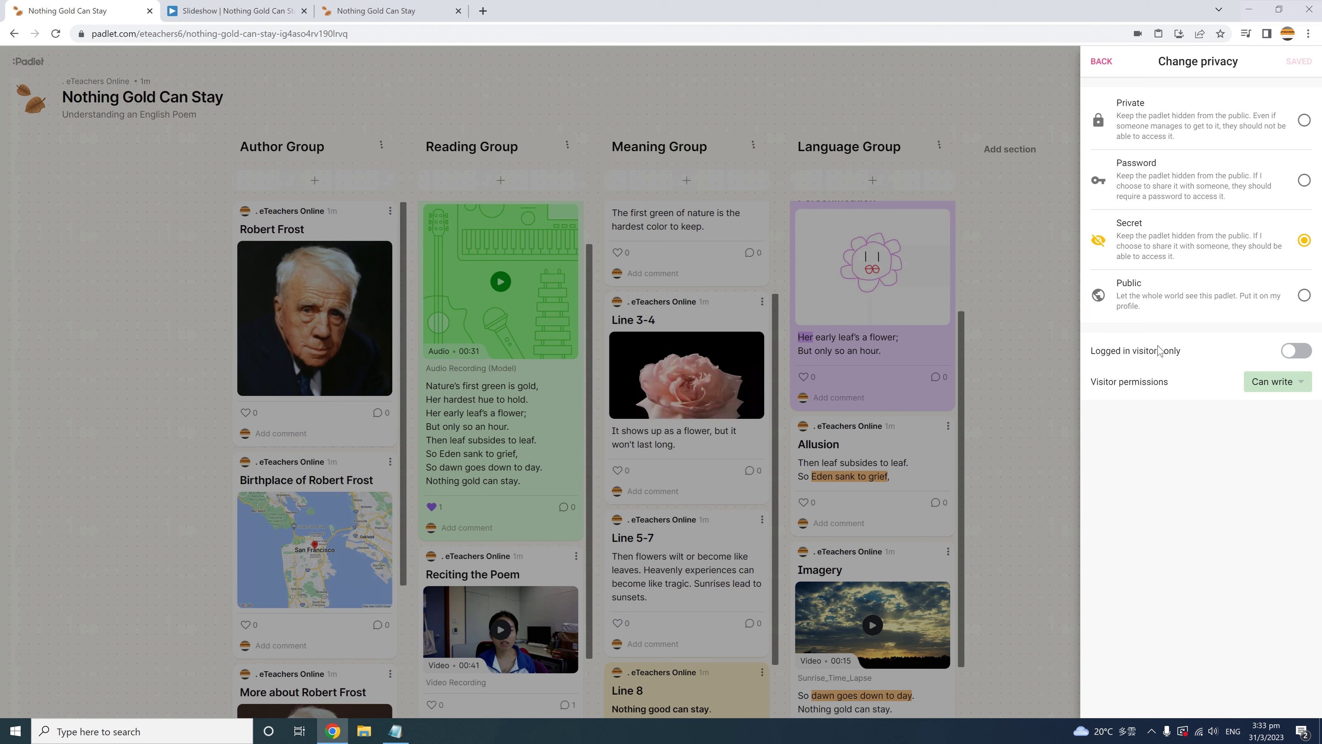
# Restrict the padlet to logged-in visitors, keep the "Can write" visitor permission, and save the privacy settings before returning to the sharing options
pyautogui.click(1301, 354)
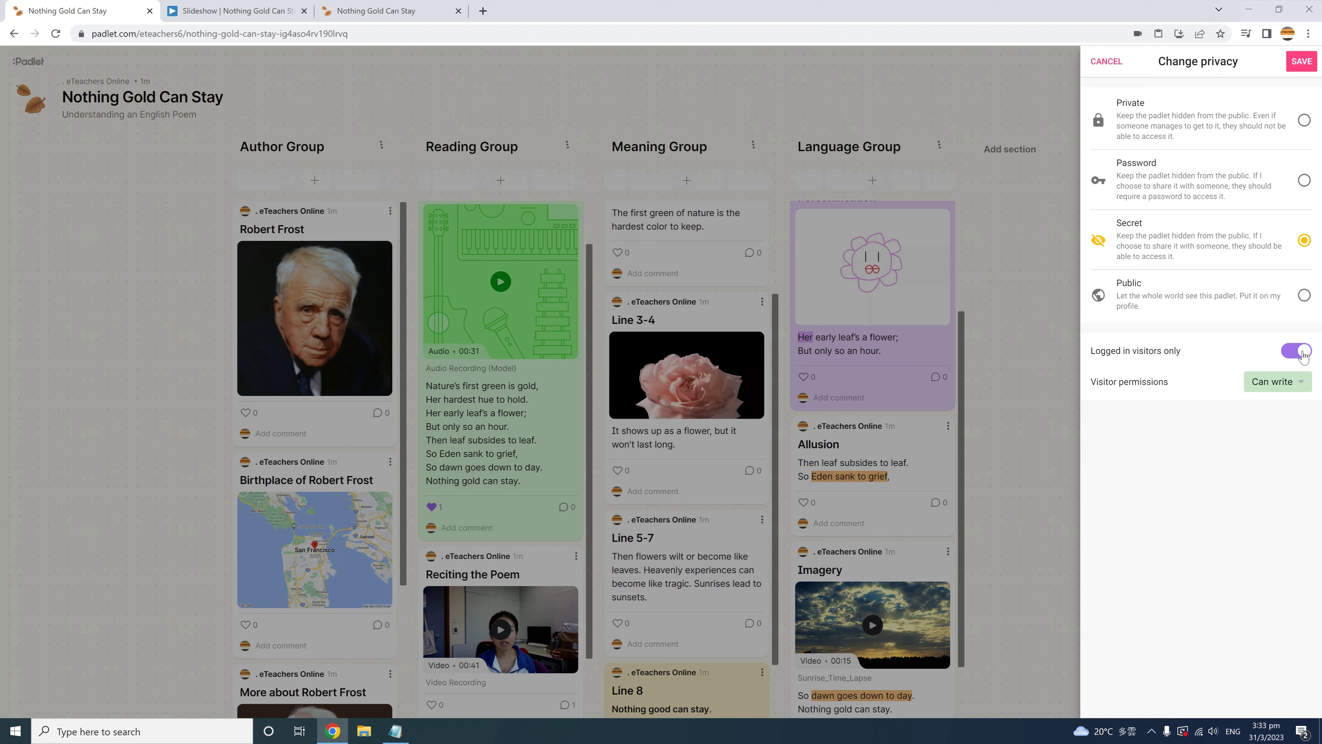
pyautogui.click(1289, 383)
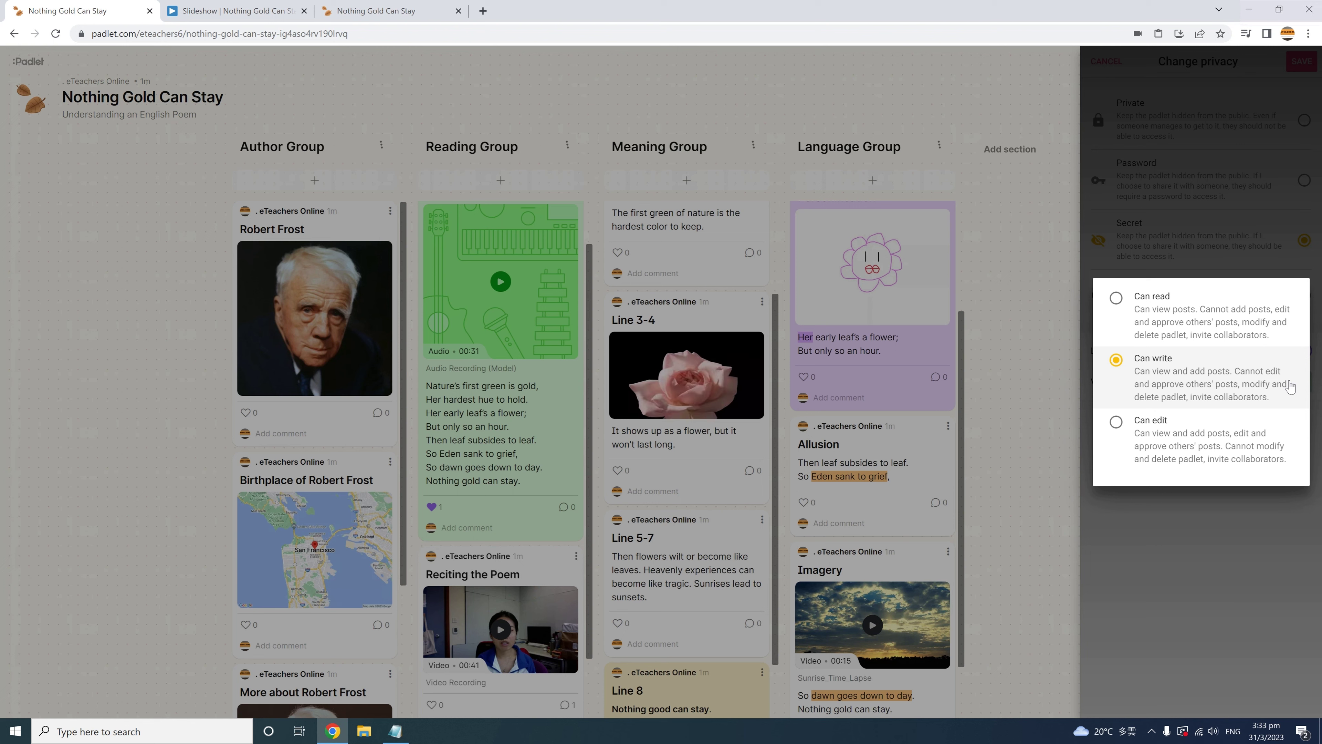
pyautogui.click(1273, 519)
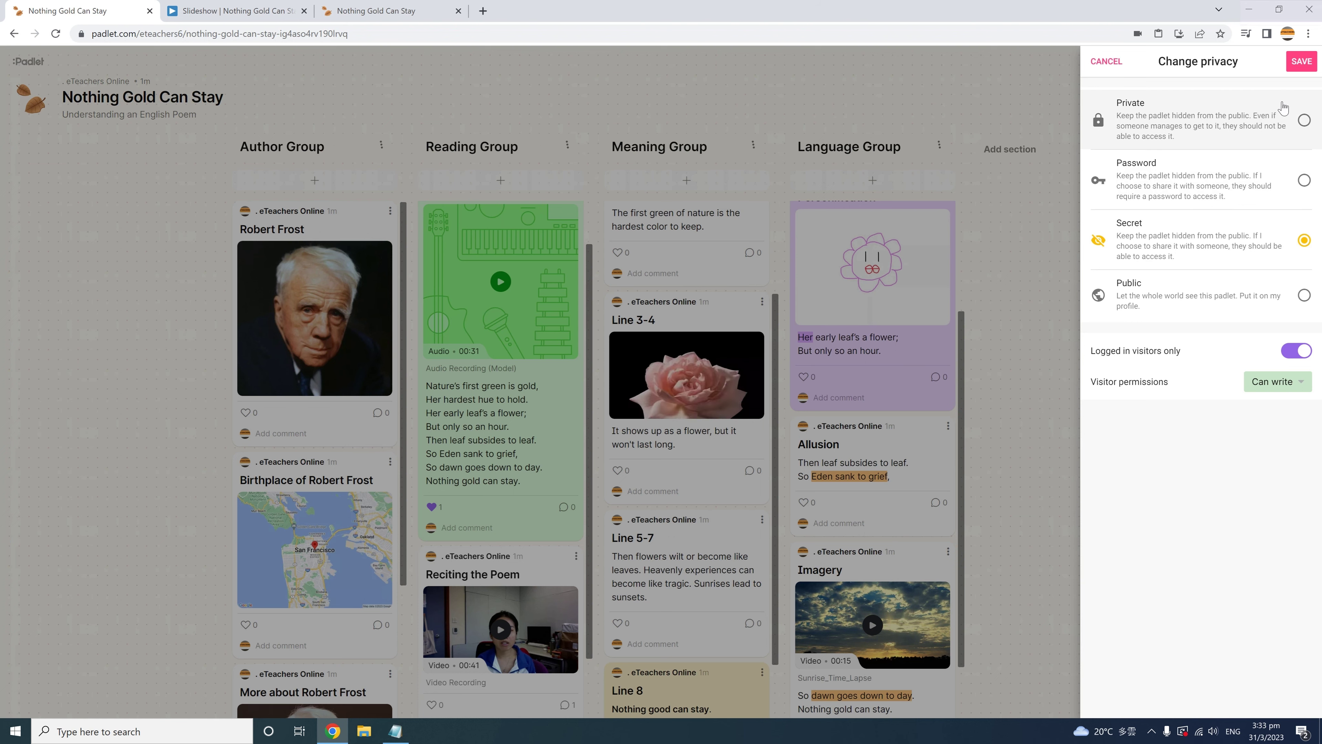
pyautogui.click(1301, 61)
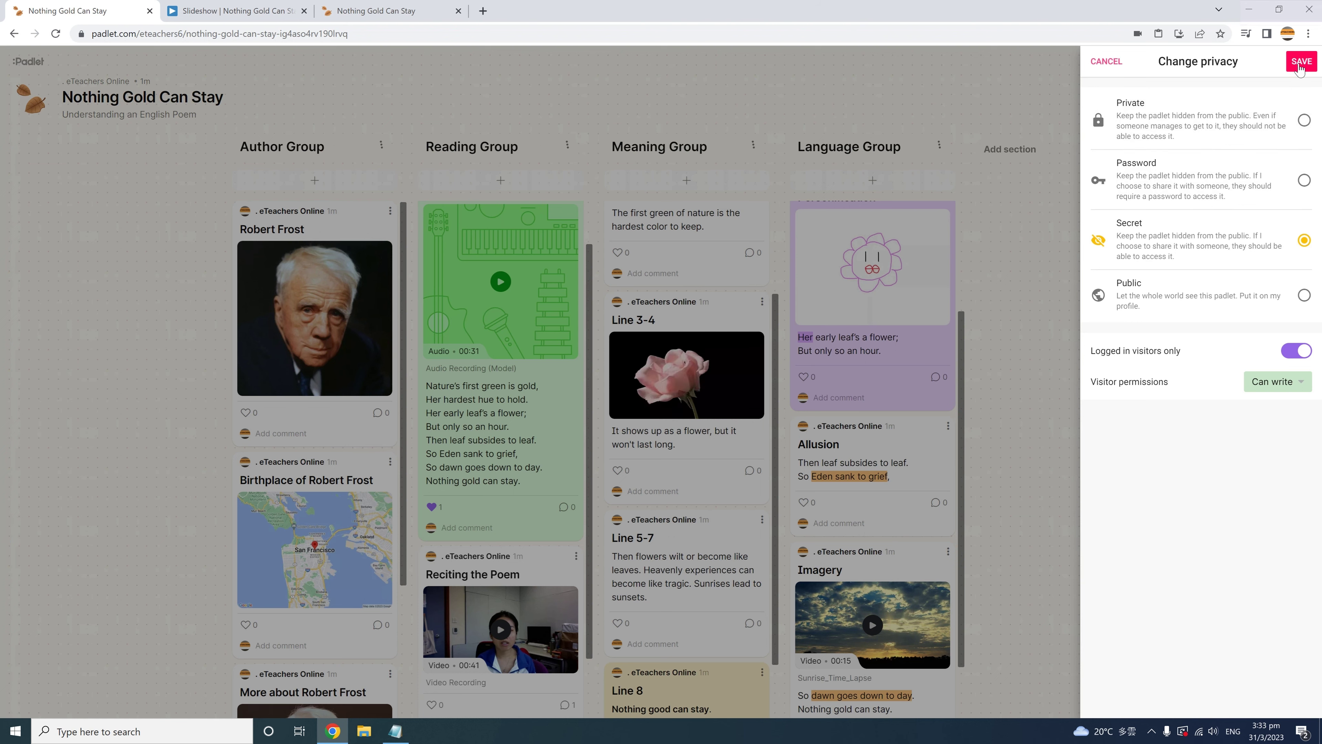
pyautogui.click(1100, 61)
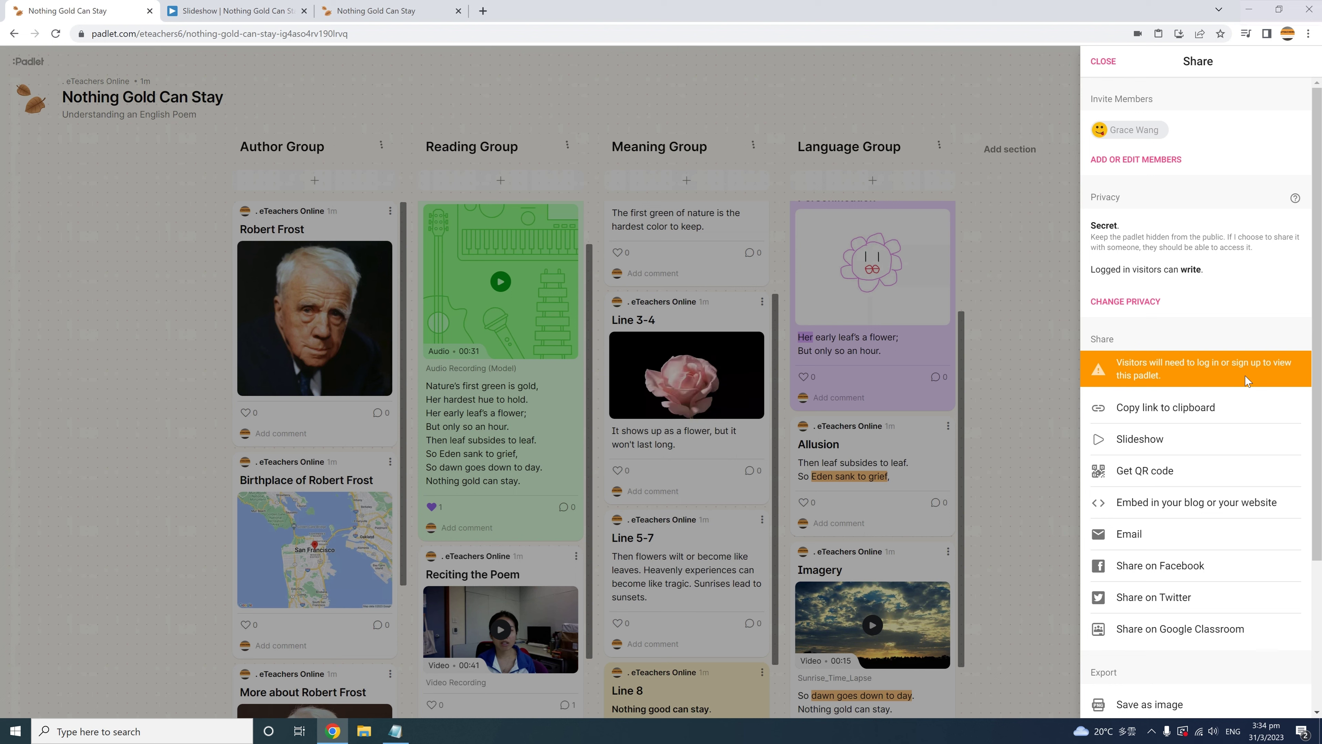
# Copy the padlet's link to the clipboard and view its QR code, closing the sharing options when done
pyautogui.click(1207, 412)
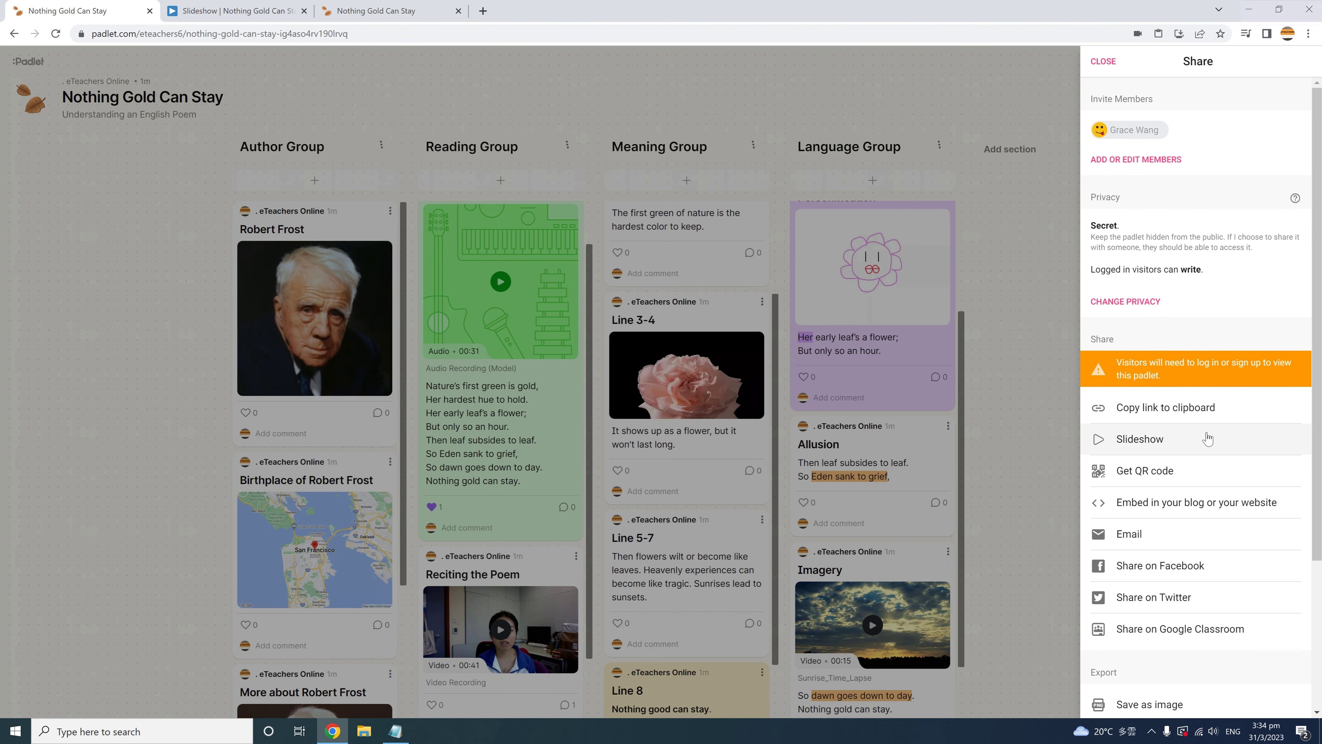
pyautogui.click(1159, 472)
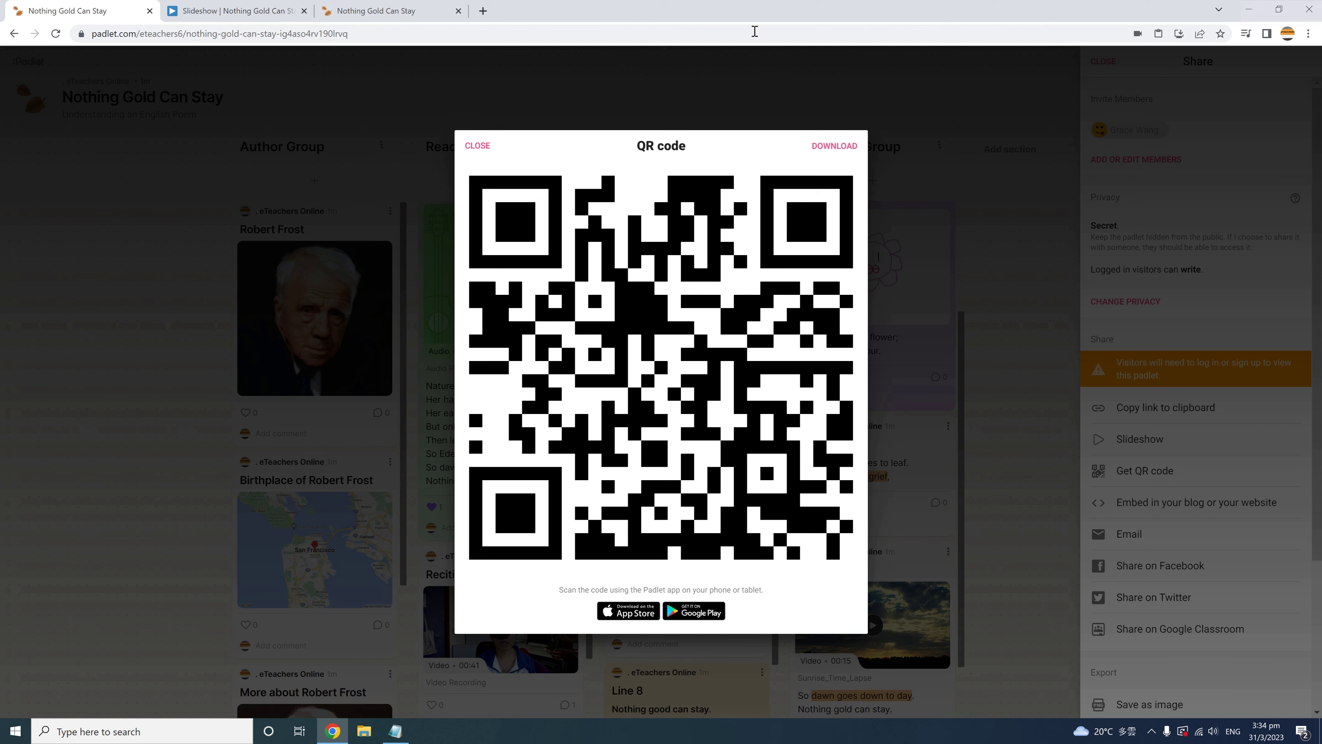
pyautogui.click(478, 147)
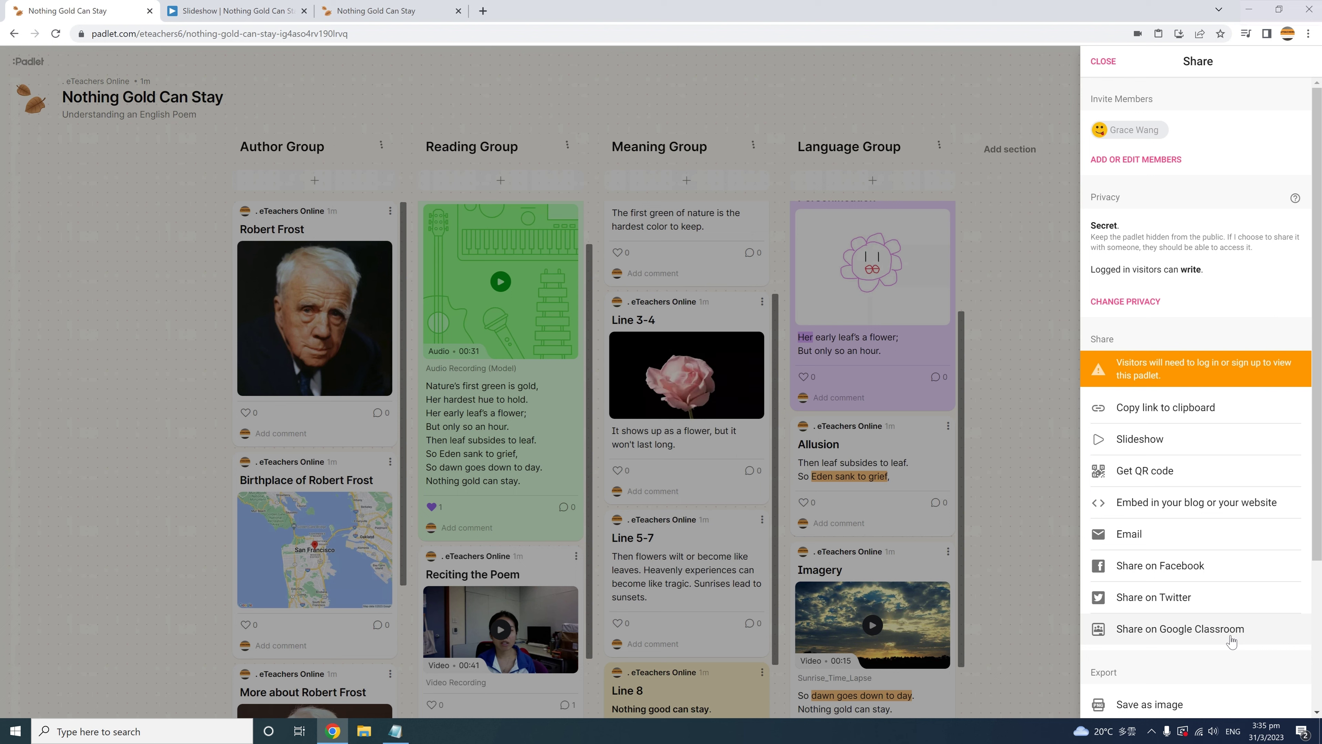
pyautogui.scroll(-4, 1231, 642)
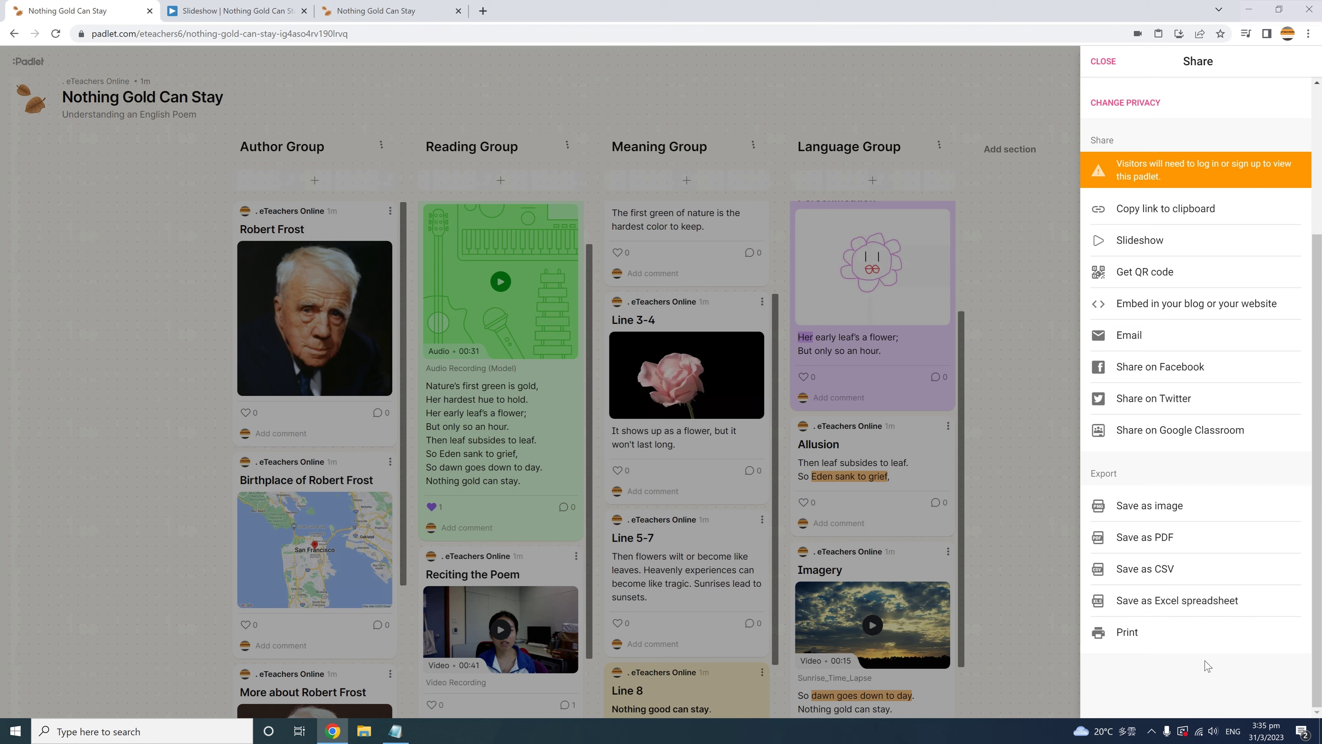
pyautogui.click(1104, 63)
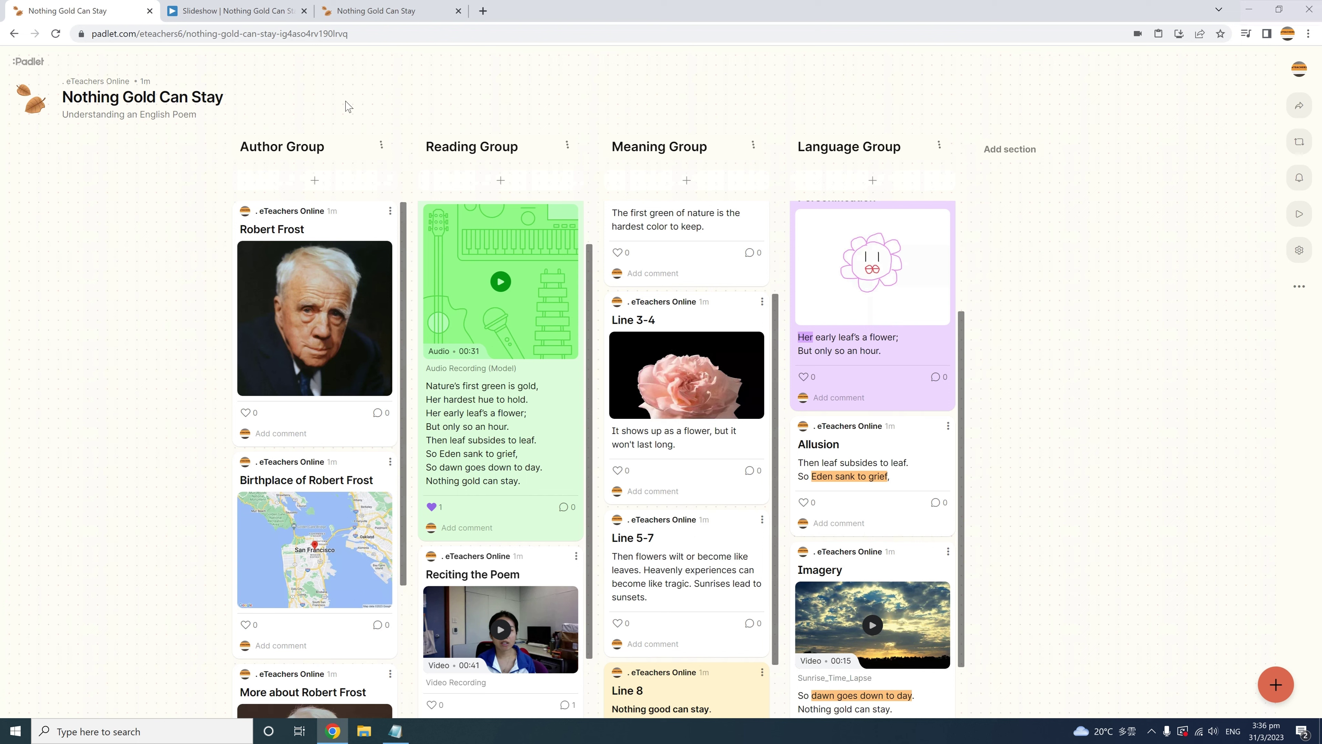
# Return to the Padlet dashboard and look through all the sample padlets in the Gallery
pyautogui.click(31, 66)
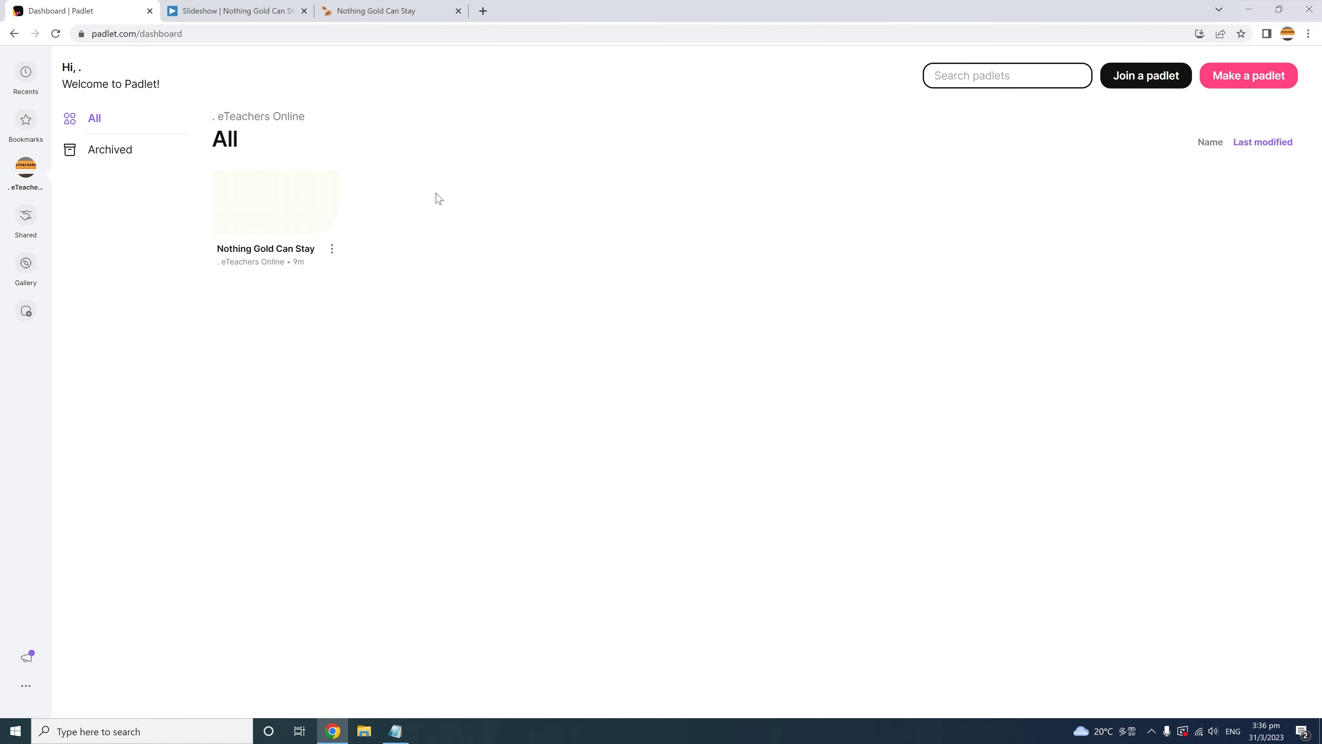
pyautogui.click(25, 271)
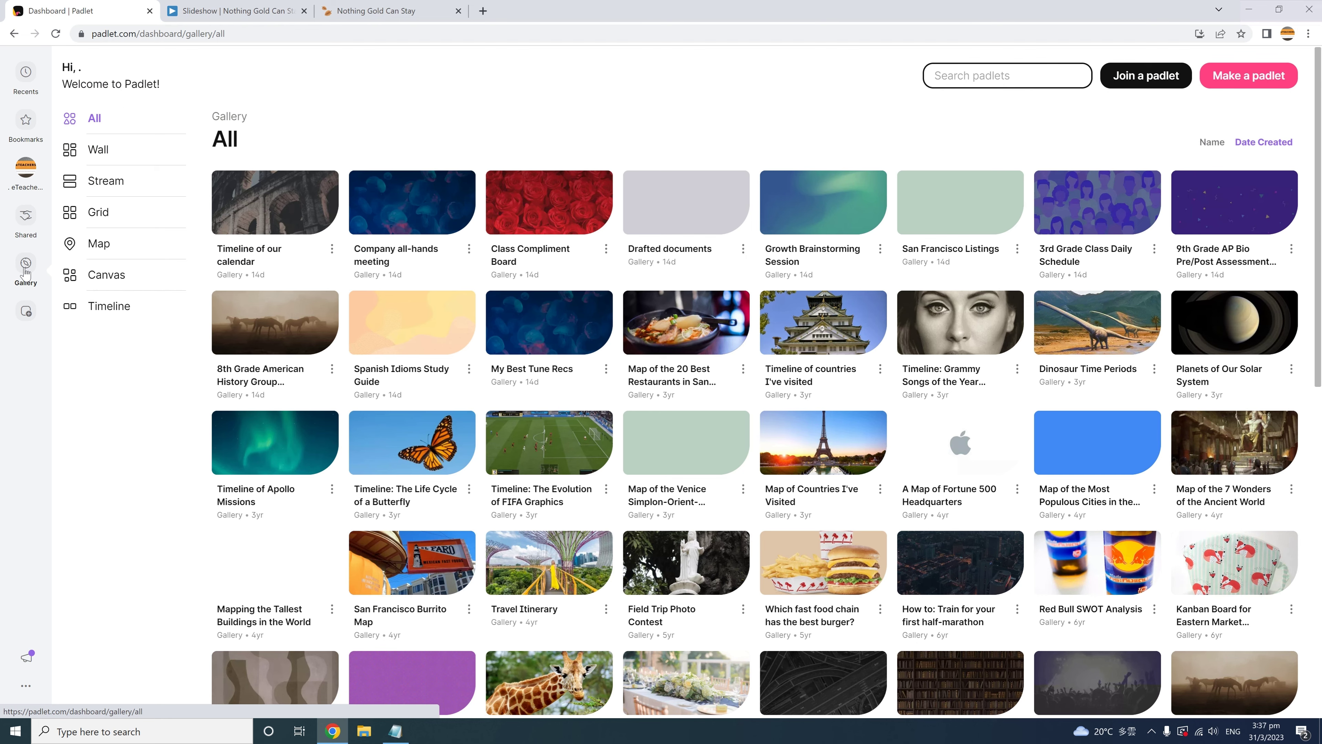
pyautogui.scroll(-10, 1122, 519)
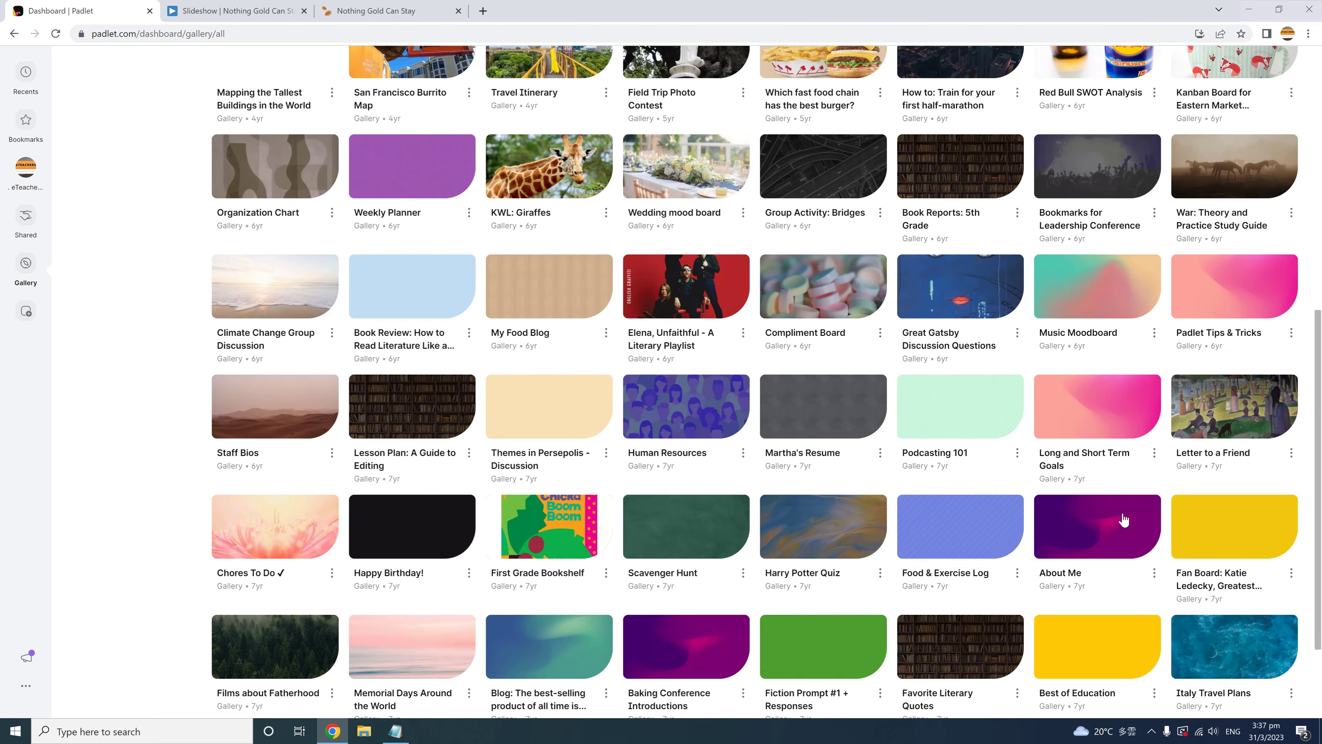
pyautogui.scroll(-2, 1123, 519)
pyautogui.scroll(8, 1124, 518)
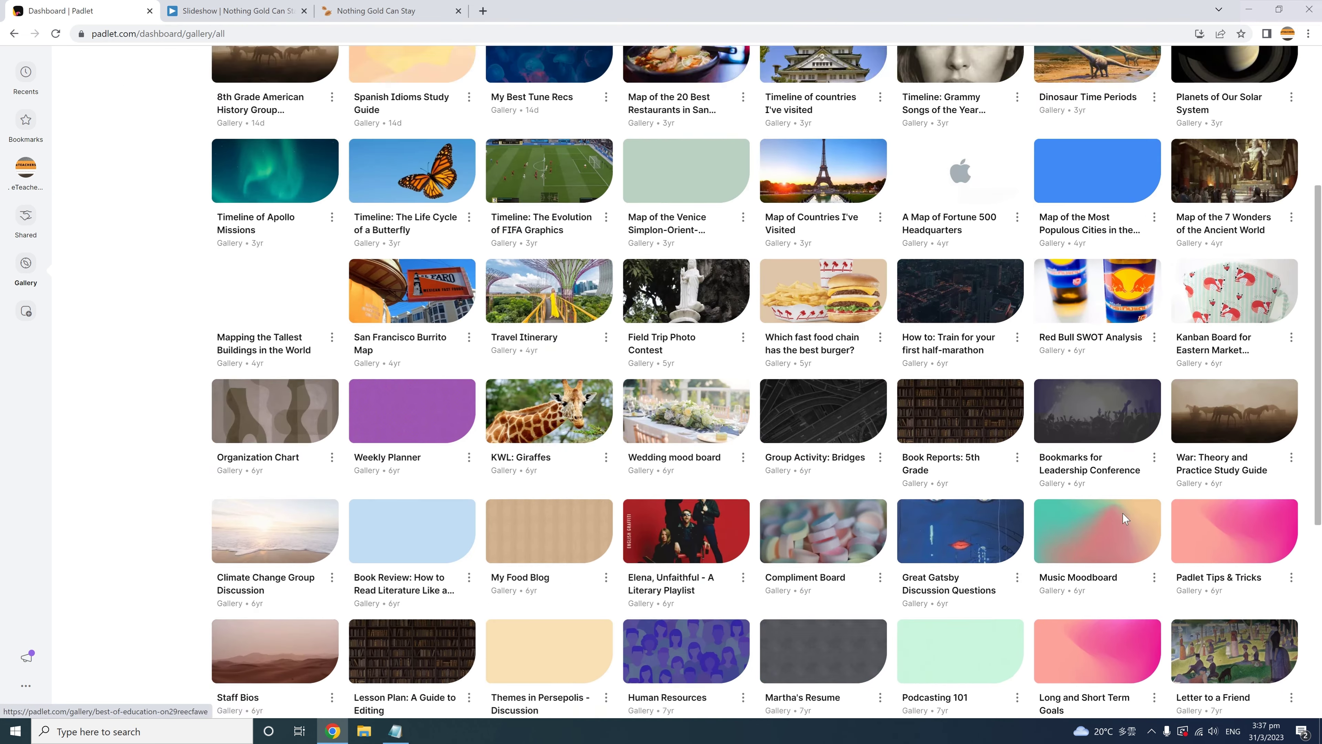
pyautogui.scroll(5, 1122, 516)
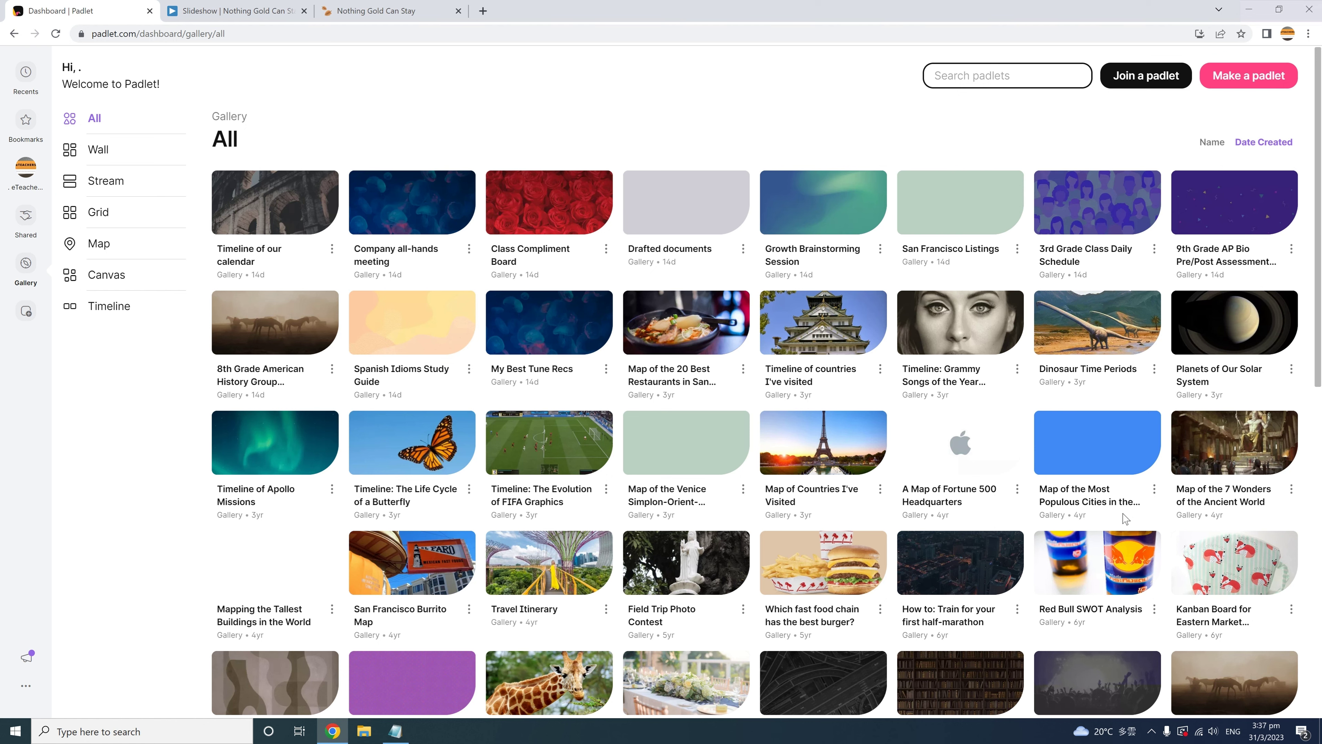
# Open "Lesson Plan: A Guide to Editing" from the Gallery's Canvas category and bookmark it
pyautogui.click(110, 279)
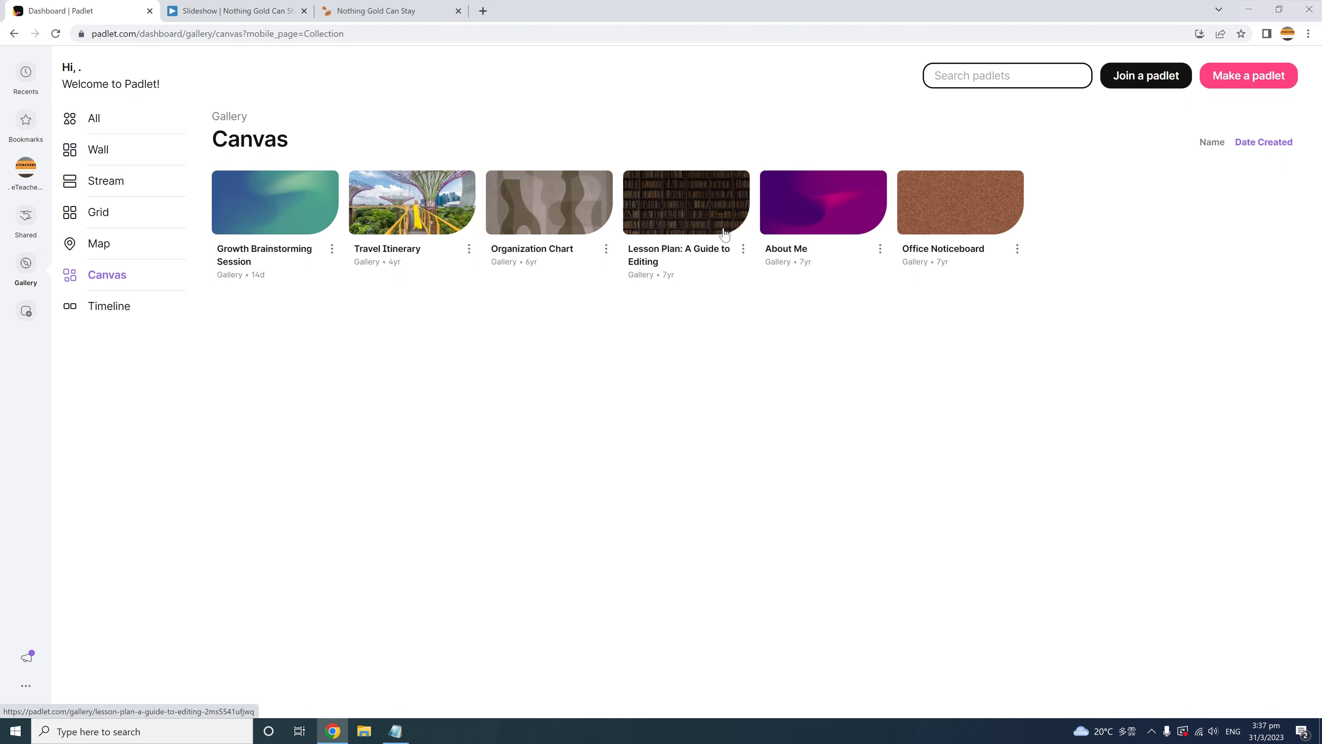
pyautogui.click(714, 223)
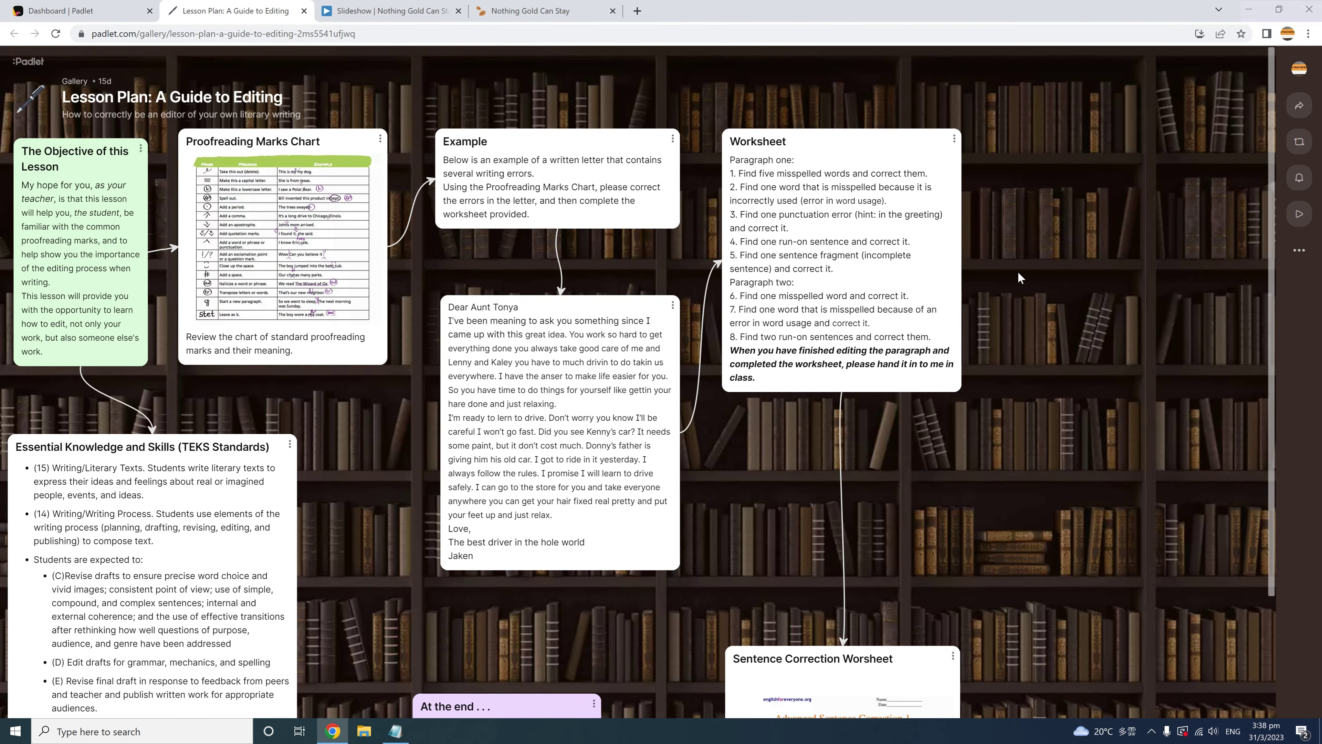
pyautogui.click(1301, 254)
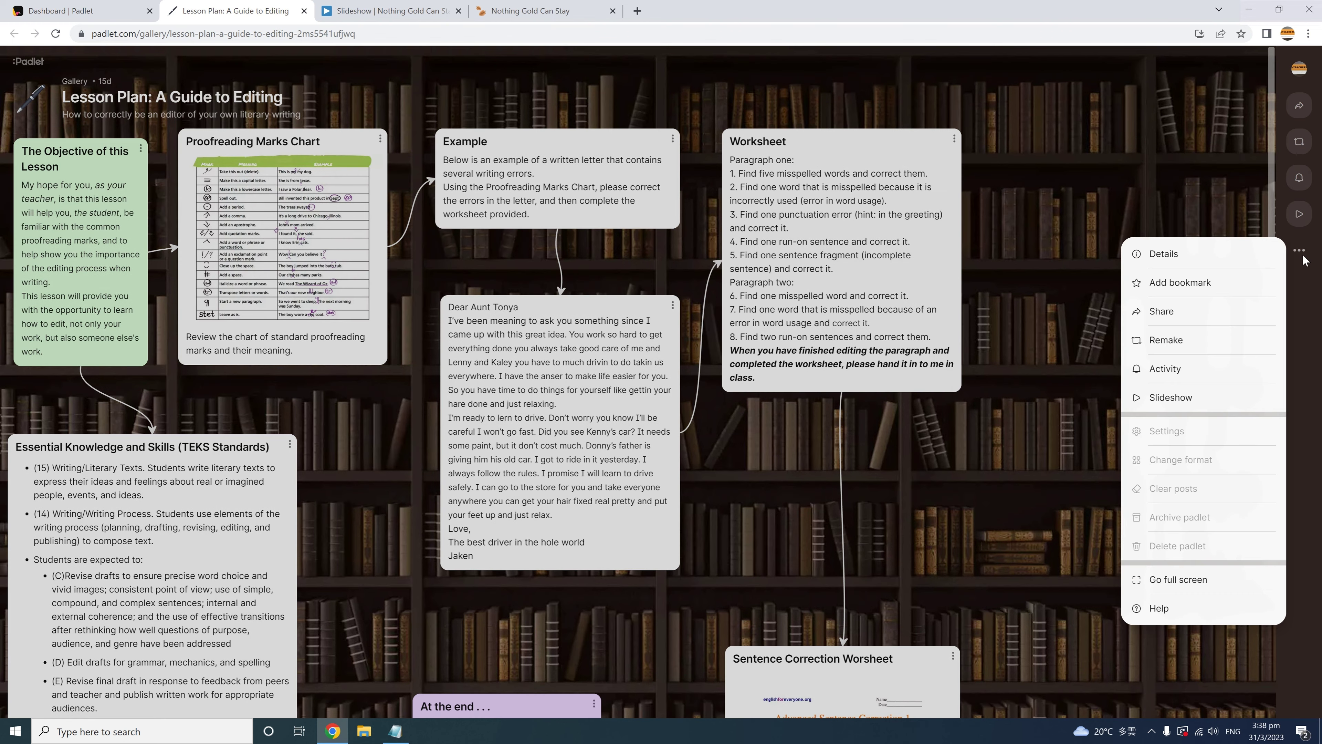
pyautogui.click(1206, 284)
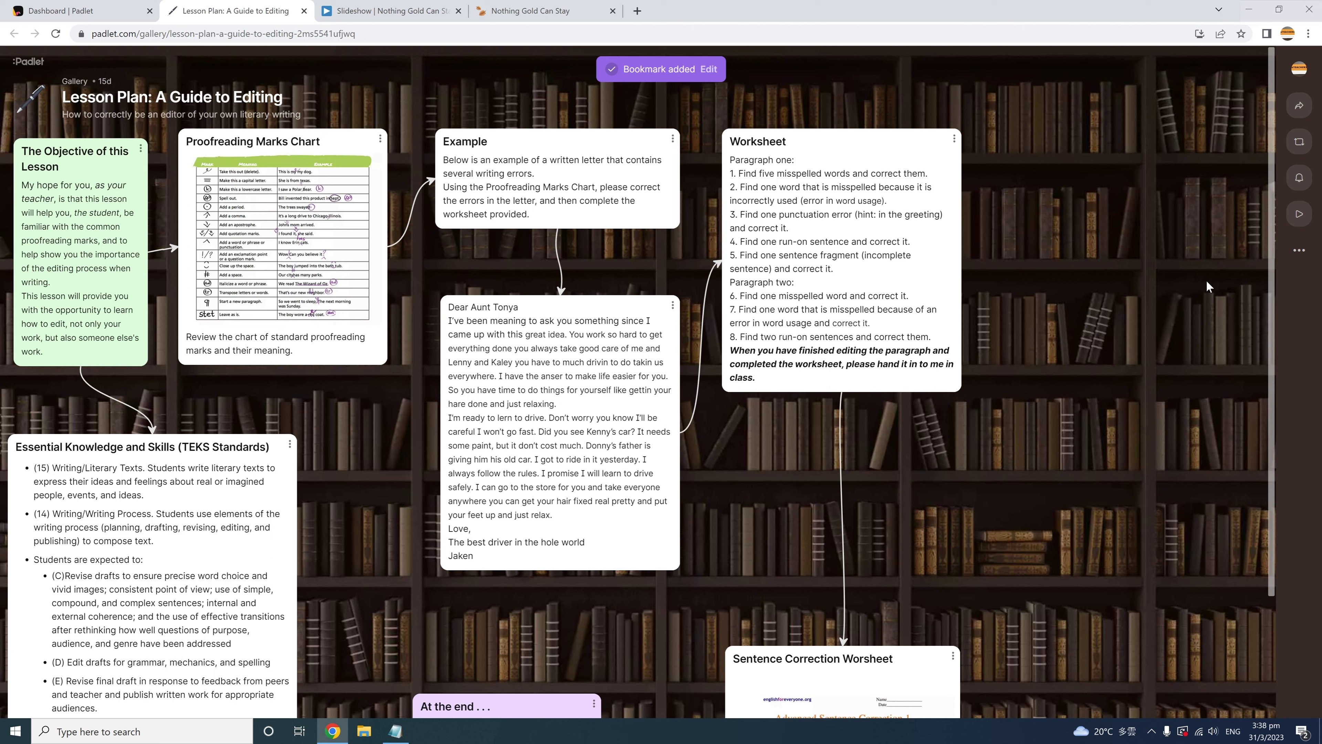
# Remake the lesson plan padlet with the title "A Guide to Editing", copying both its design and its posts
pyautogui.click(1300, 250)
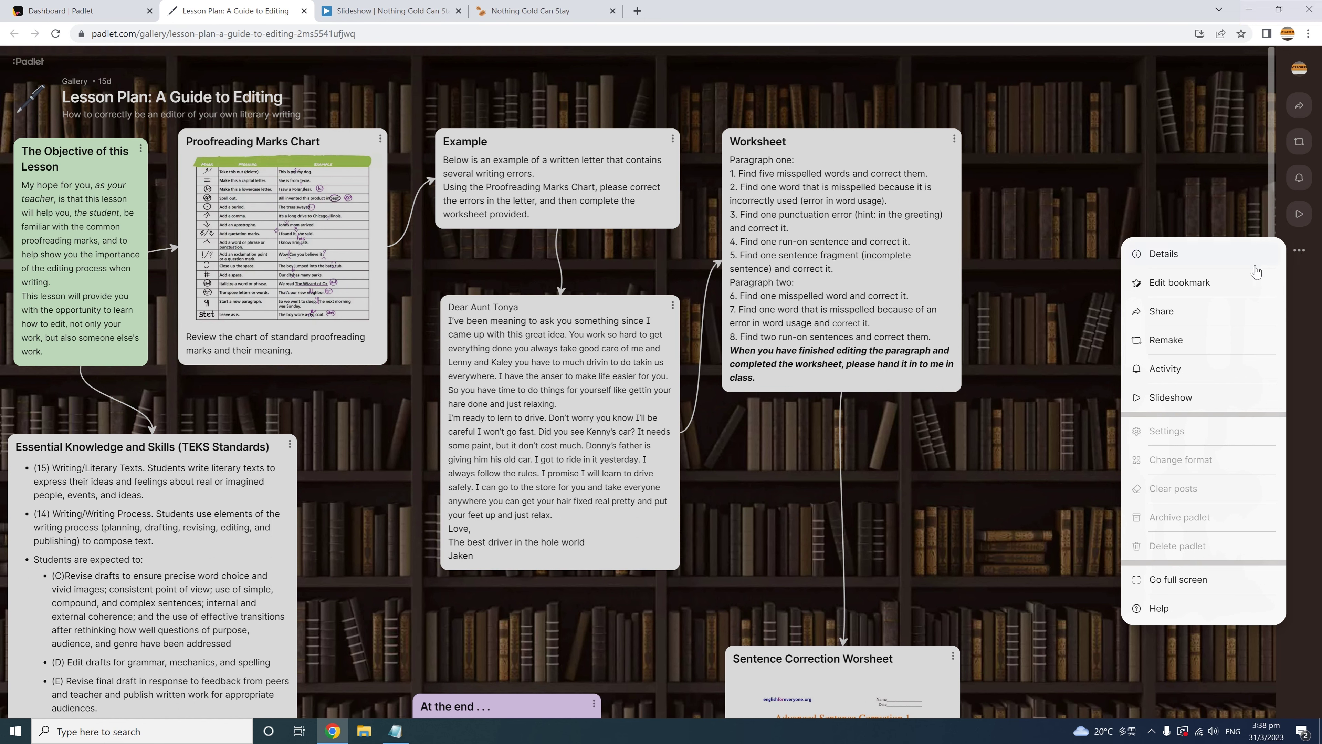
pyautogui.click(1189, 347)
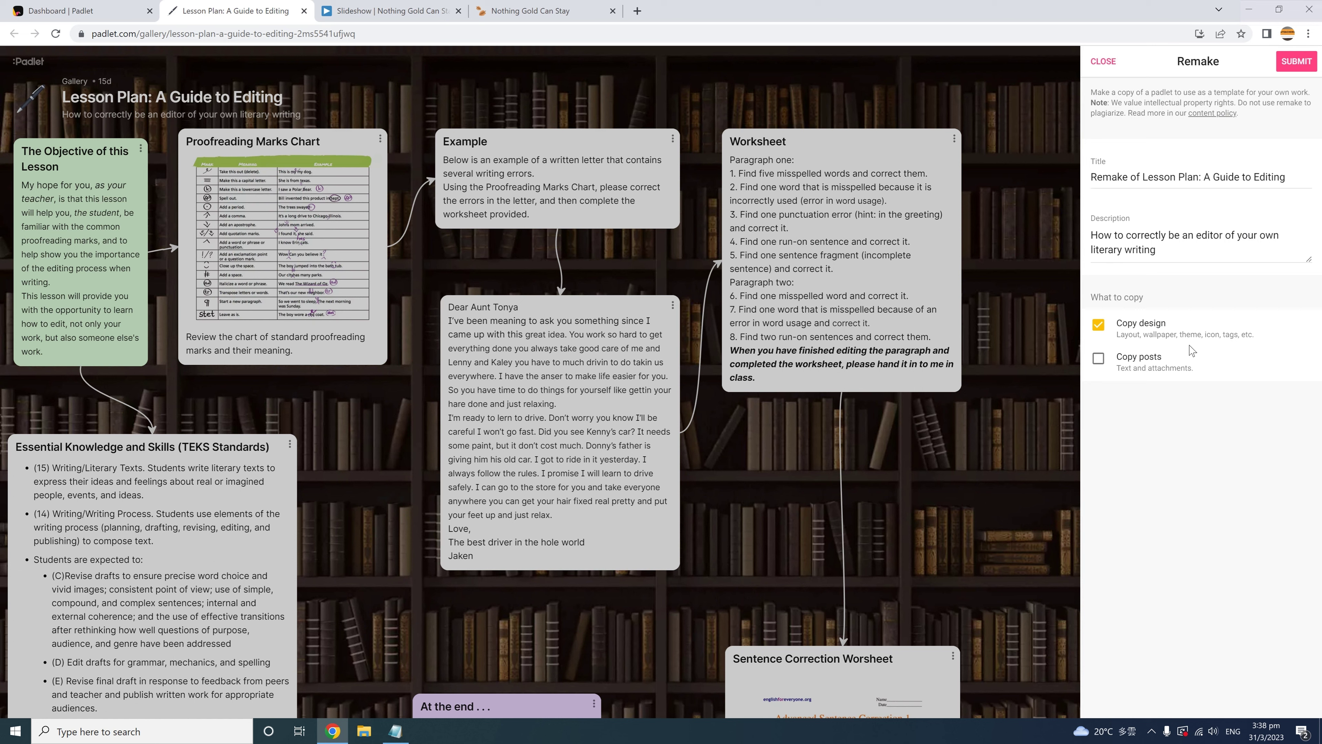
pyautogui.click(1275, 179)
pyautogui.click(1206, 177)
pyautogui.hotkey('shift', 'Home')
pyautogui.press('BackSpace')
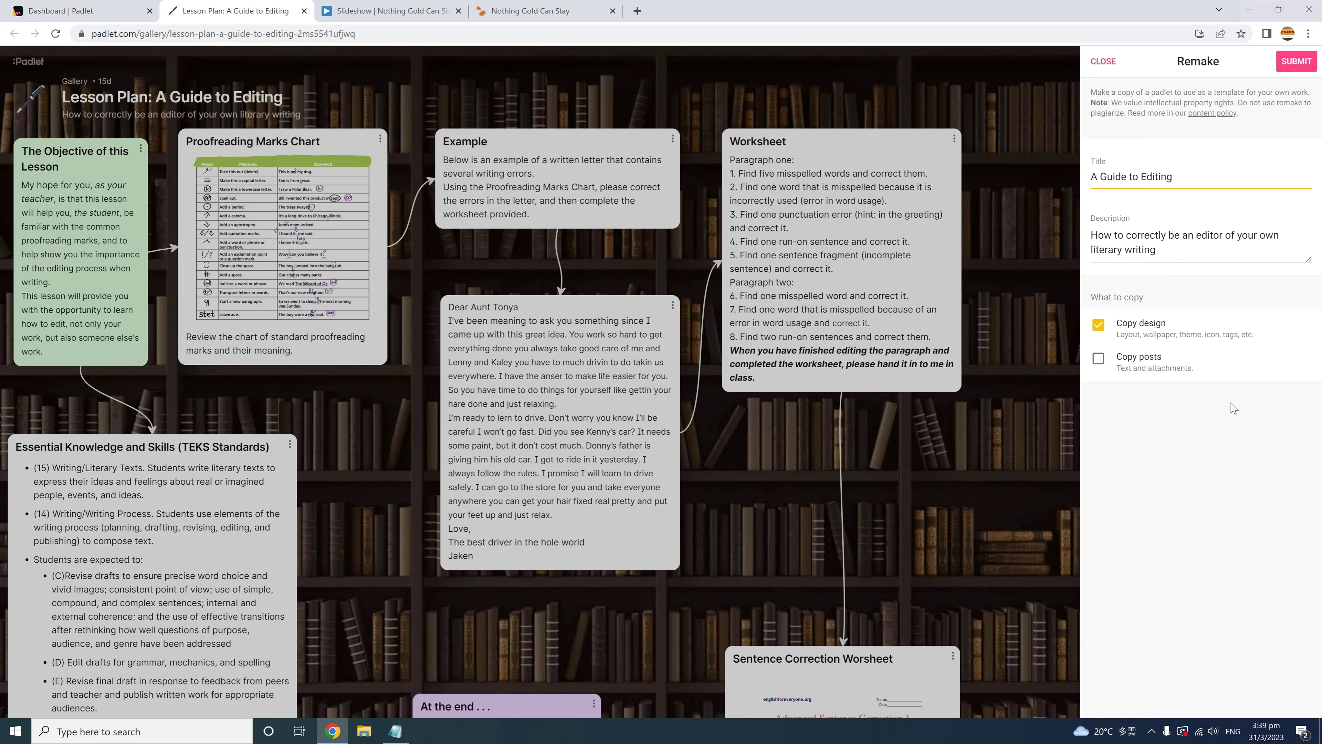
pyautogui.click(1142, 369)
pyautogui.click(1308, 61)
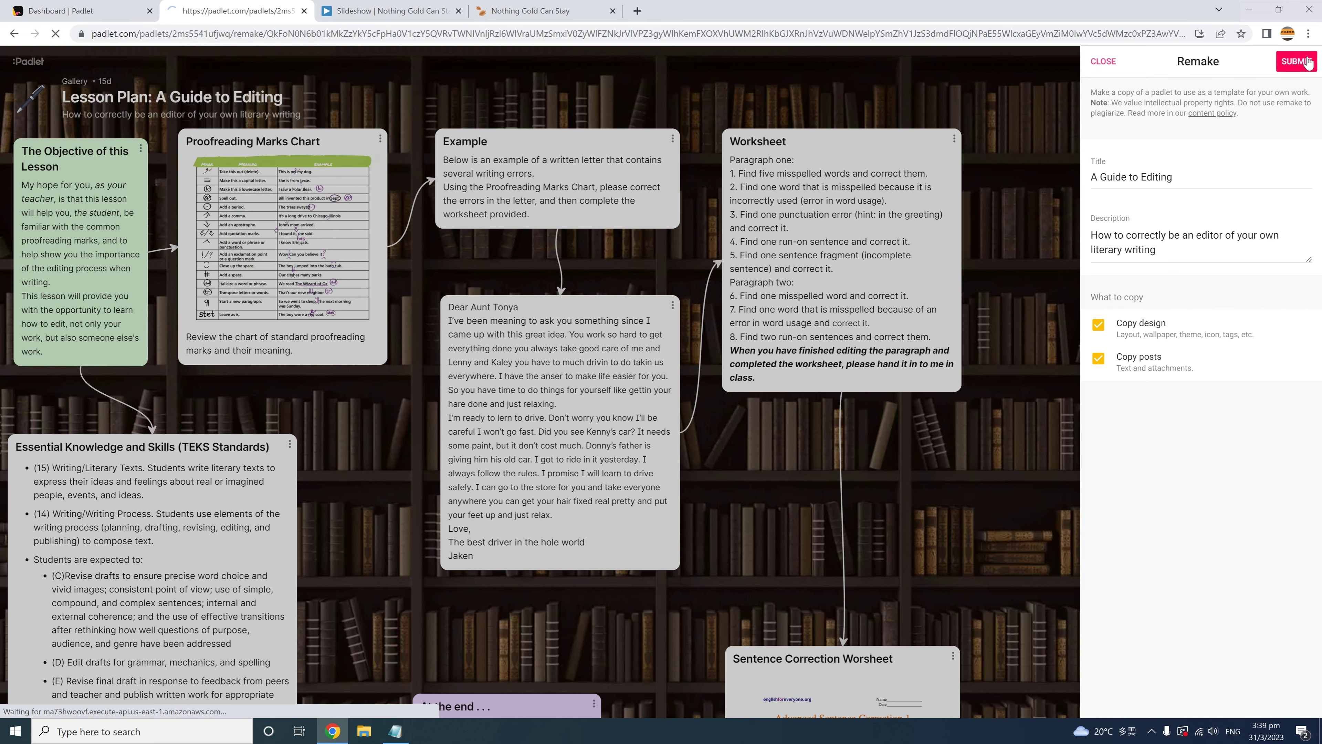